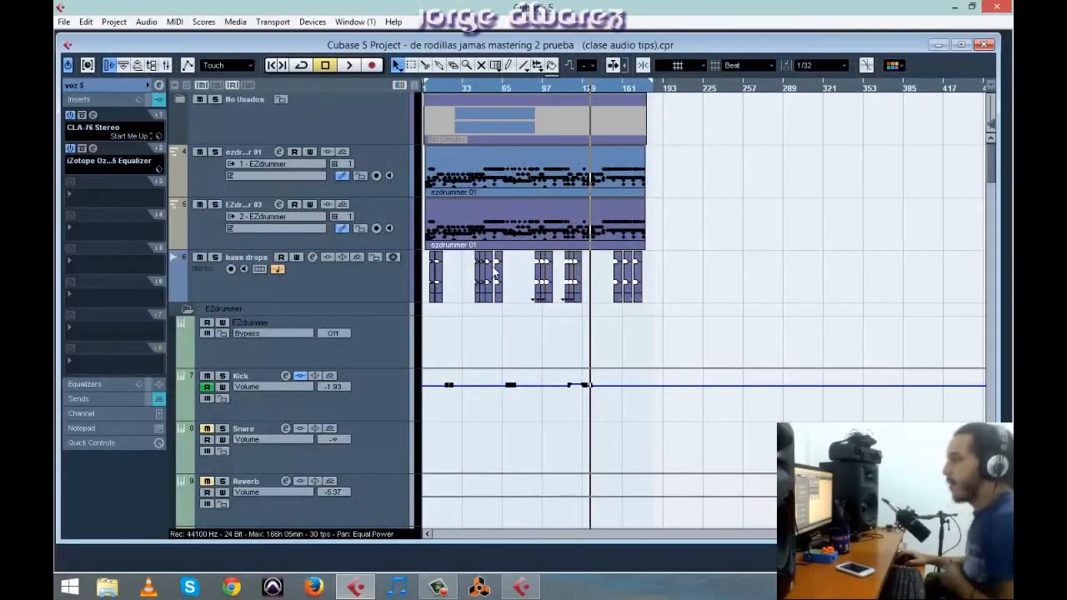
Step: Select the bass drops track and collapse the EZdrummer folder below it
{"action": "left_click", "coordinate": [338, 298]}
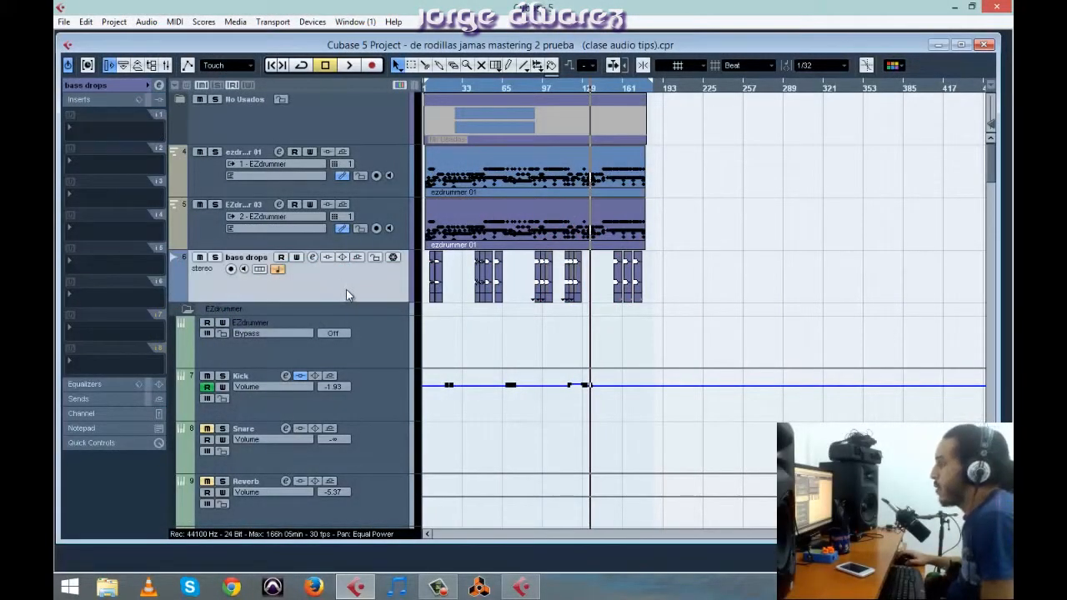
{"action": "left_click", "coordinate": [182, 311]}
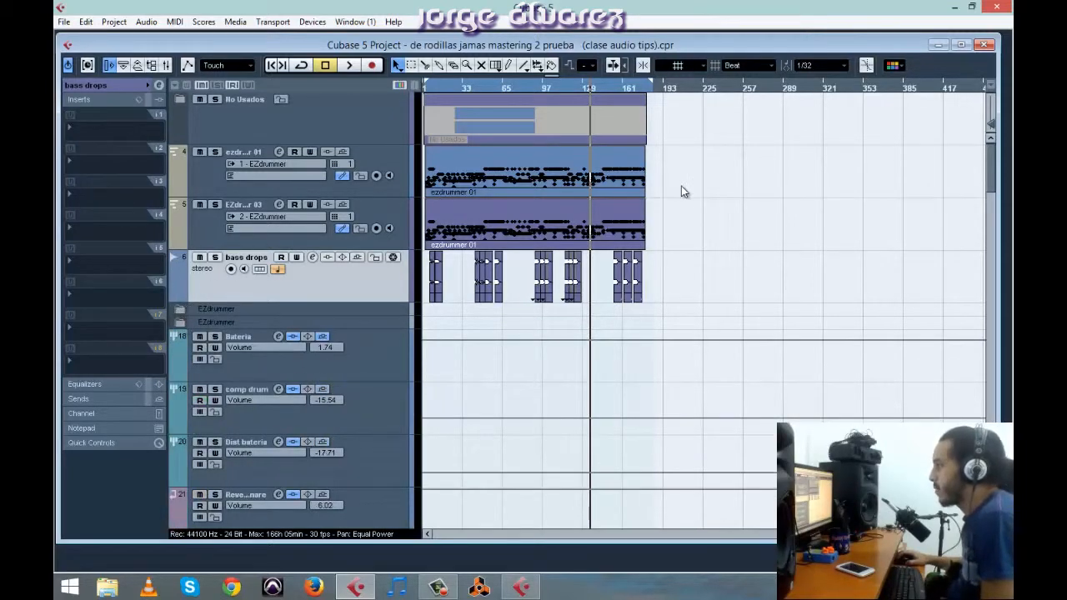
Step: Look through the bass, guitar, clean and solo tracks, selecting GTR 1 DRY and Solo to view their inserts
{"action": "scroll", "coordinate": [727, 179], "scroll_direction": "down", "scroll_amount": 5}
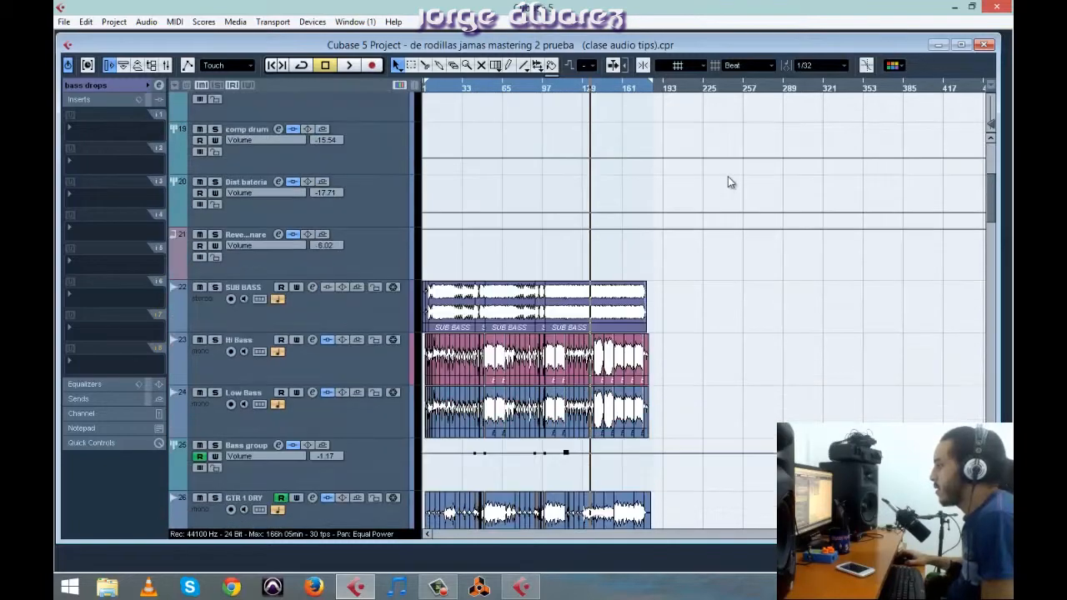
{"action": "scroll", "coordinate": [727, 177], "scroll_direction": "down", "scroll_amount": 3}
{"action": "scroll", "coordinate": [728, 177], "scroll_direction": "down", "scroll_amount": 3}
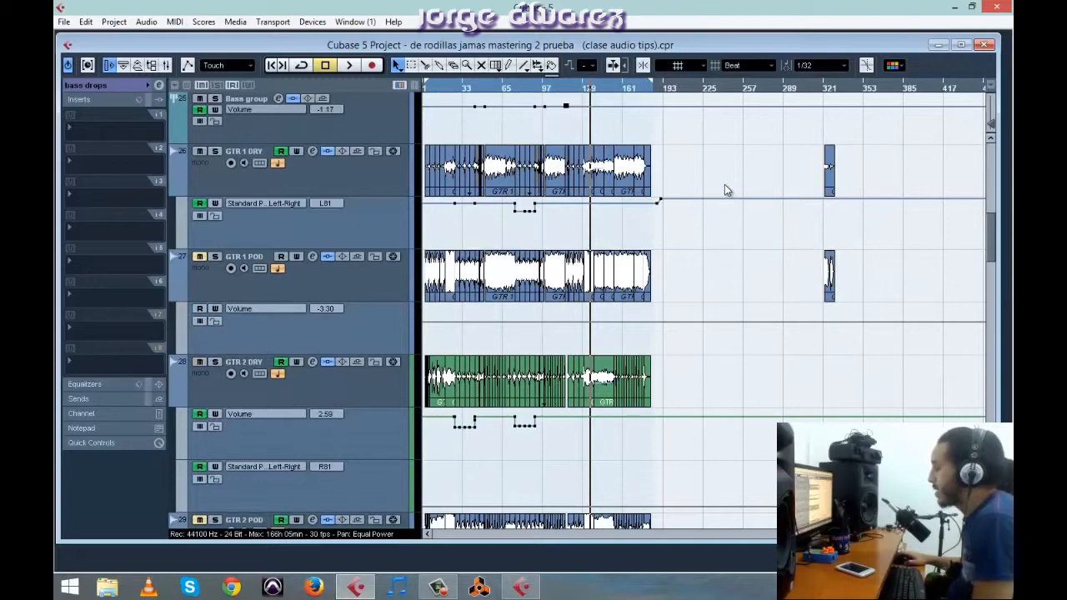
{"action": "scroll", "coordinate": [724, 190], "scroll_direction": "down", "scroll_amount": 5}
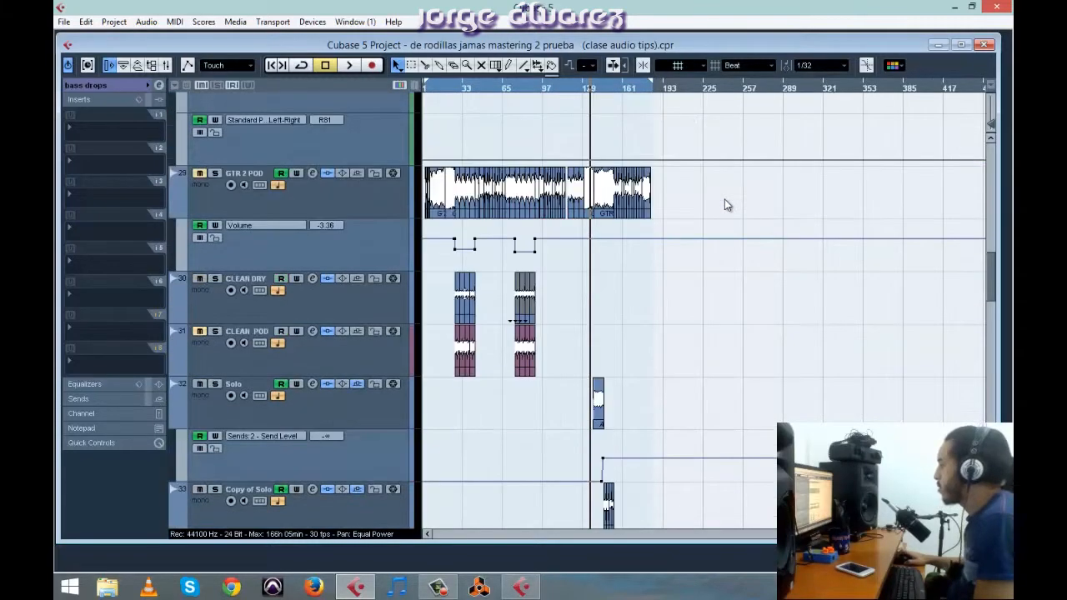
{"action": "scroll", "coordinate": [725, 200], "scroll_direction": "up", "scroll_amount": 3}
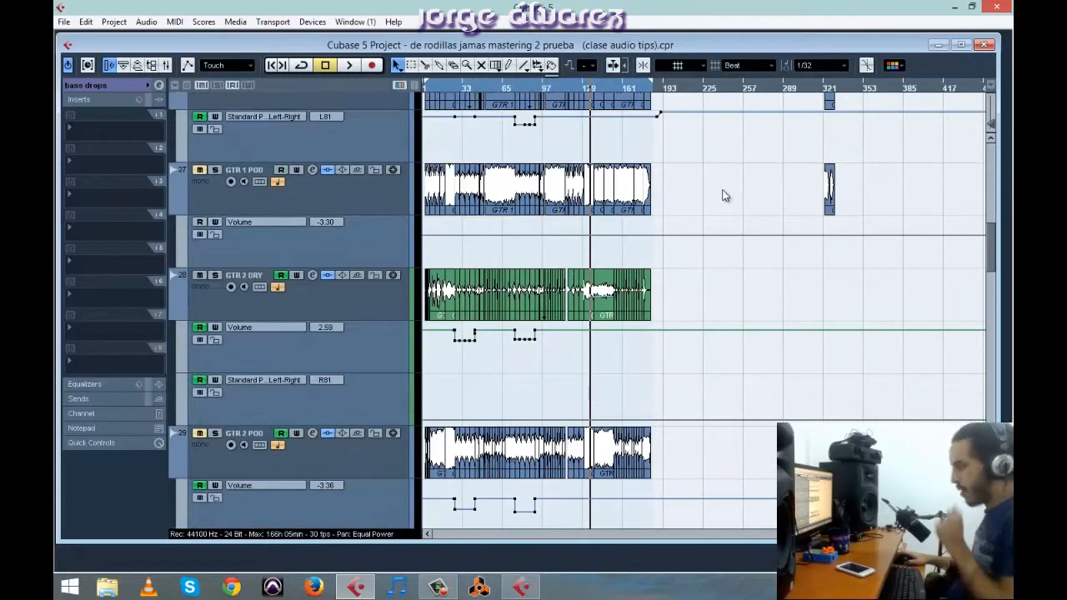
{"action": "left_click", "coordinate": [709, 122]}
{"action": "scroll", "coordinate": [739, 209], "scroll_direction": "up", "scroll_amount": 3}
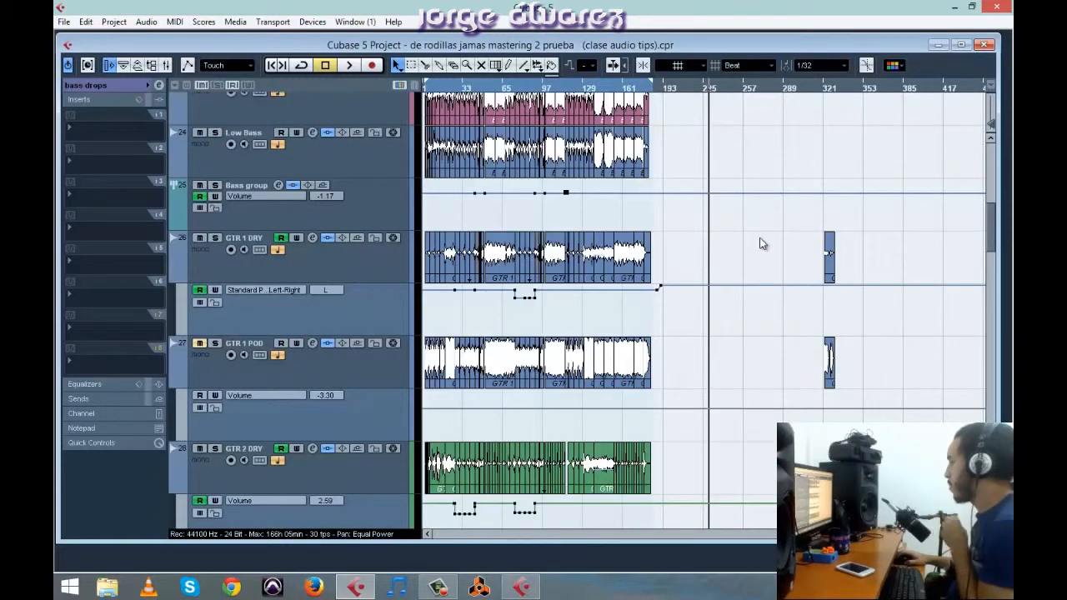
{"action": "left_click", "coordinate": [378, 268]}
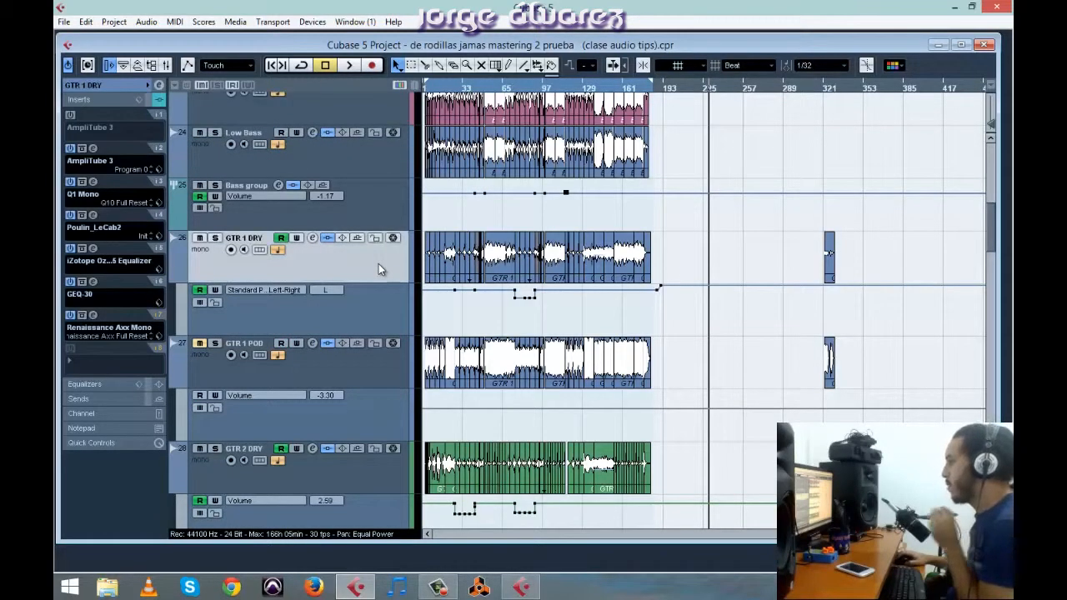
{"action": "scroll", "coordinate": [379, 267], "scroll_direction": "down", "scroll_amount": 3}
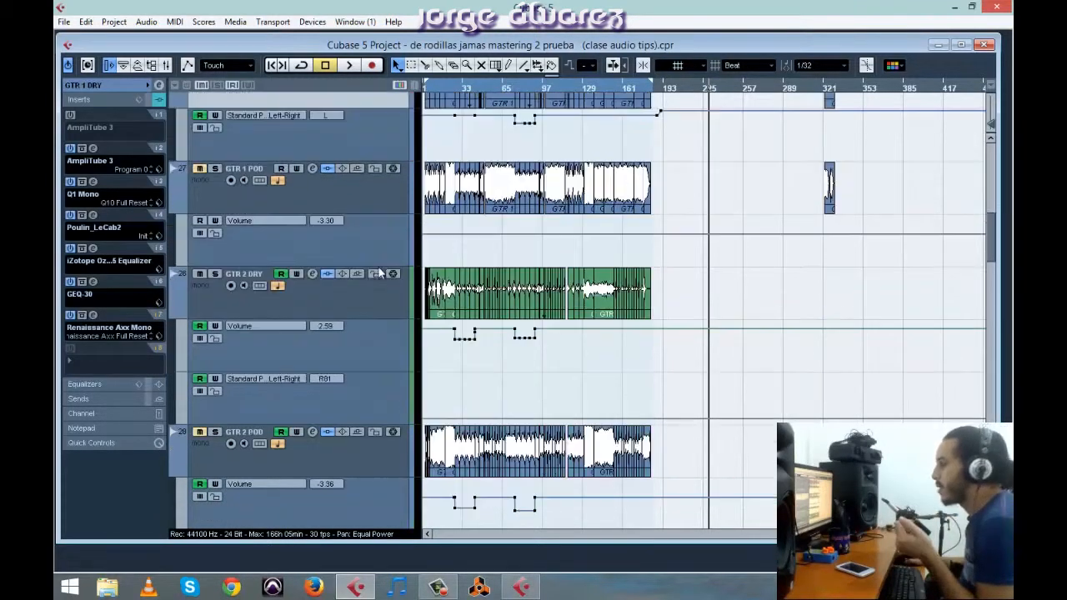
{"action": "scroll", "coordinate": [97, 490], "scroll_direction": "down", "scroll_amount": 6}
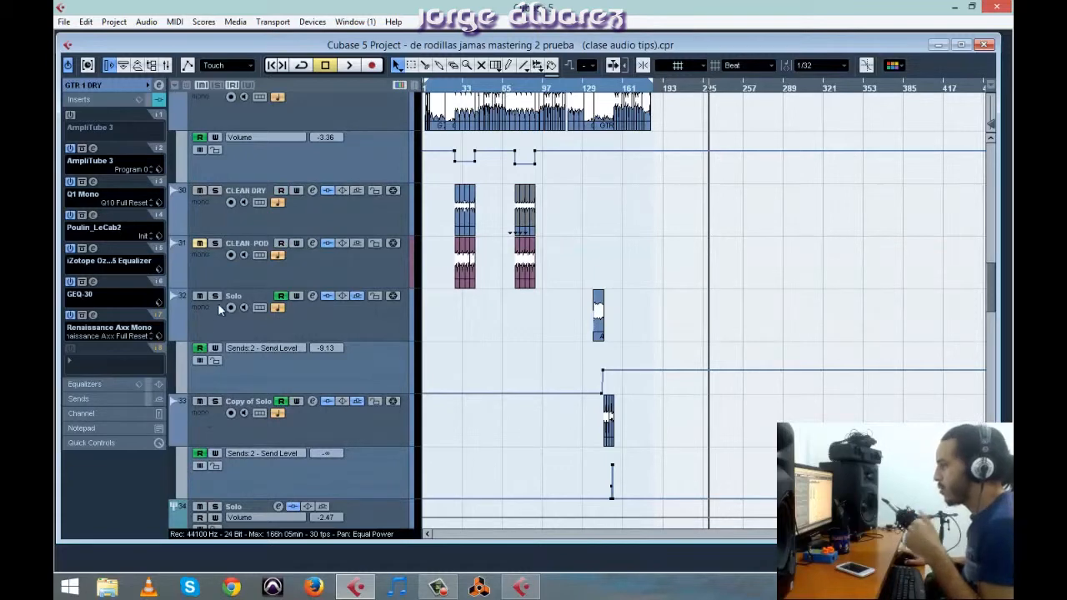
{"action": "left_click", "coordinate": [302, 269]}
{"action": "left_click", "coordinate": [337, 318]}
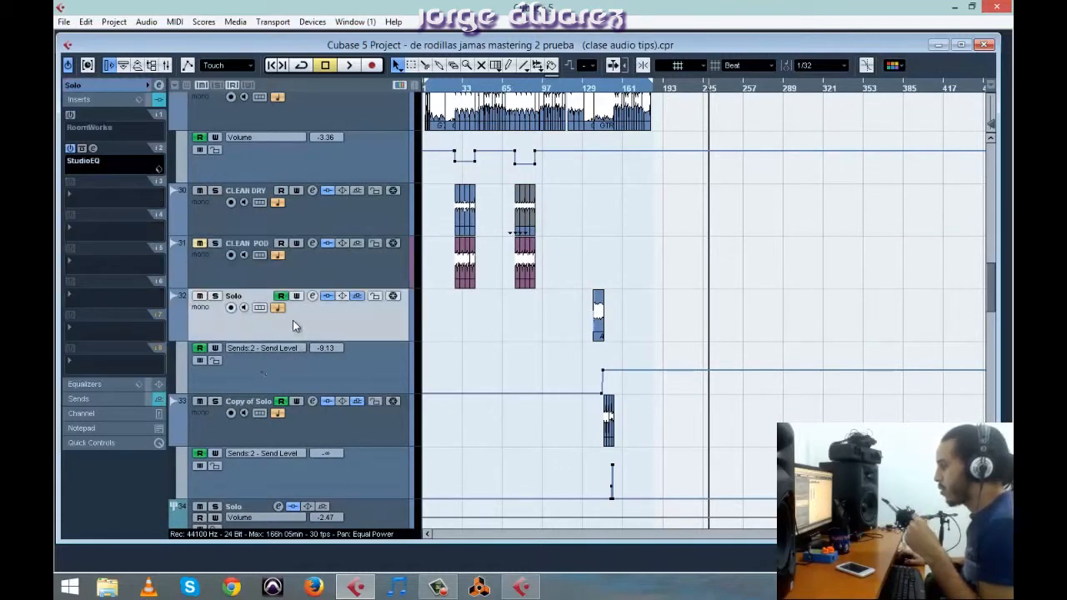
{"action": "scroll", "coordinate": [292, 325], "scroll_direction": "down", "scroll_amount": 5}
Step: Add one mono audio track and place it directly above the voz 1 vocal track
{"action": "left_click", "coordinate": [345, 374]}
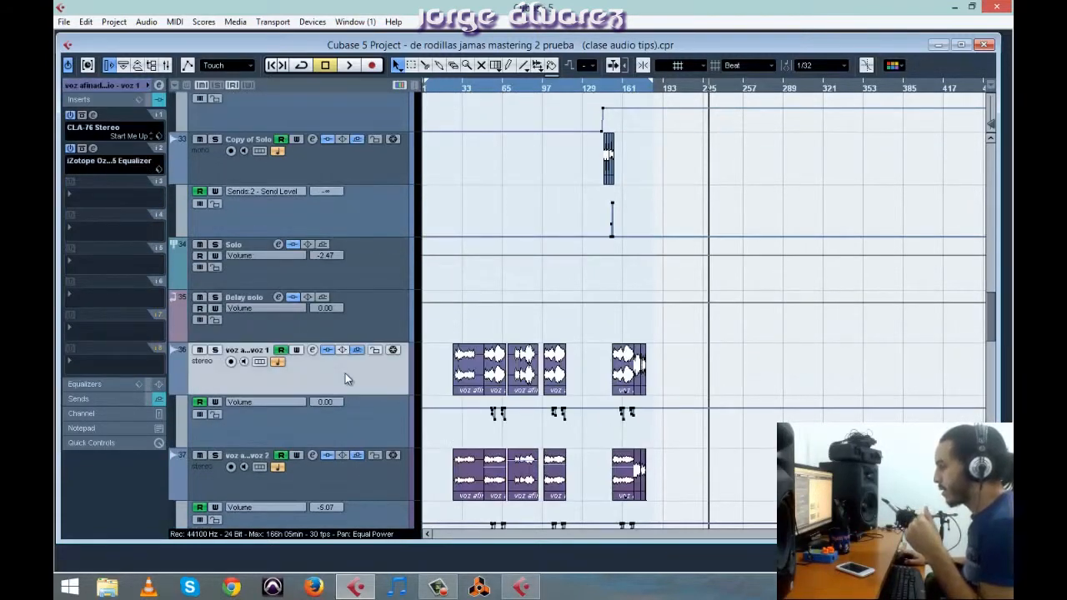
{"action": "right_click", "coordinate": [347, 379]}
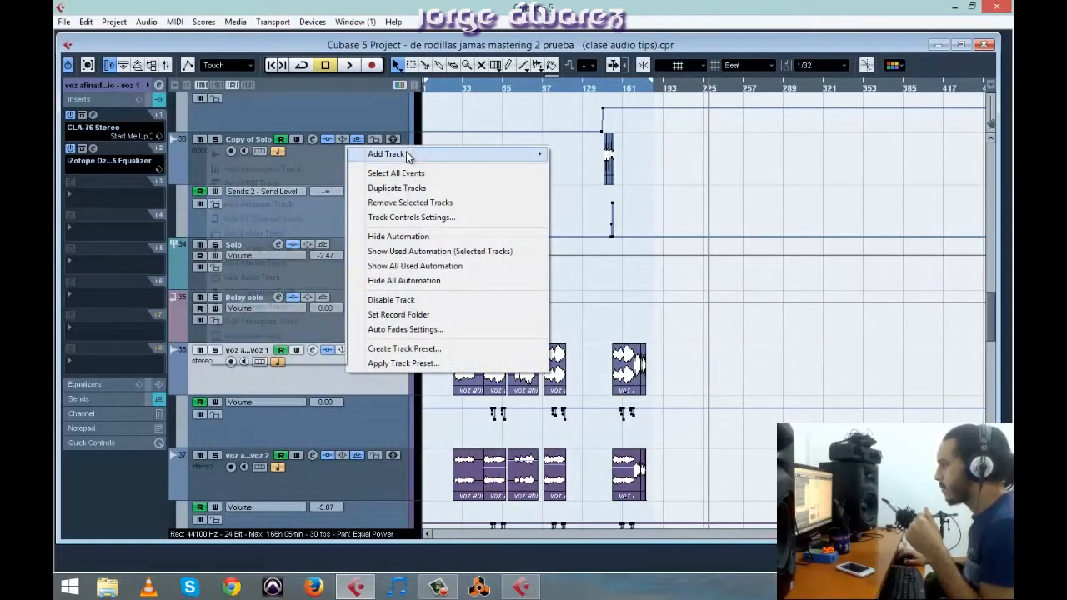
{"action": "mouse_move", "coordinate": [406, 151]}
{"action": "left_click", "coordinate": [250, 154]}
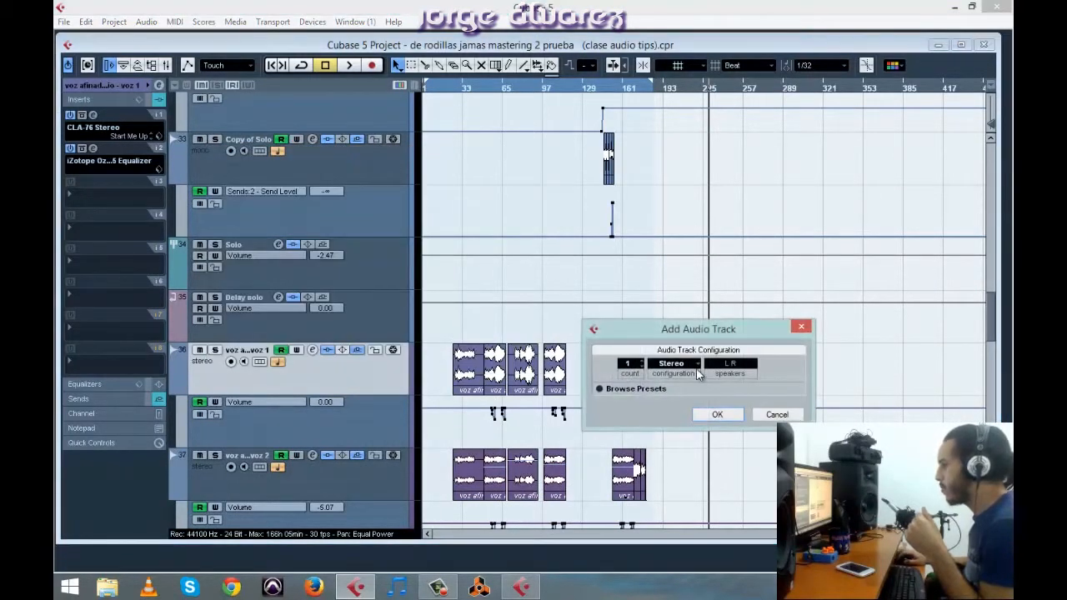
{"action": "left_click", "coordinate": [699, 368]}
{"action": "left_click", "coordinate": [682, 376]}
{"action": "left_click", "coordinate": [717, 414]}
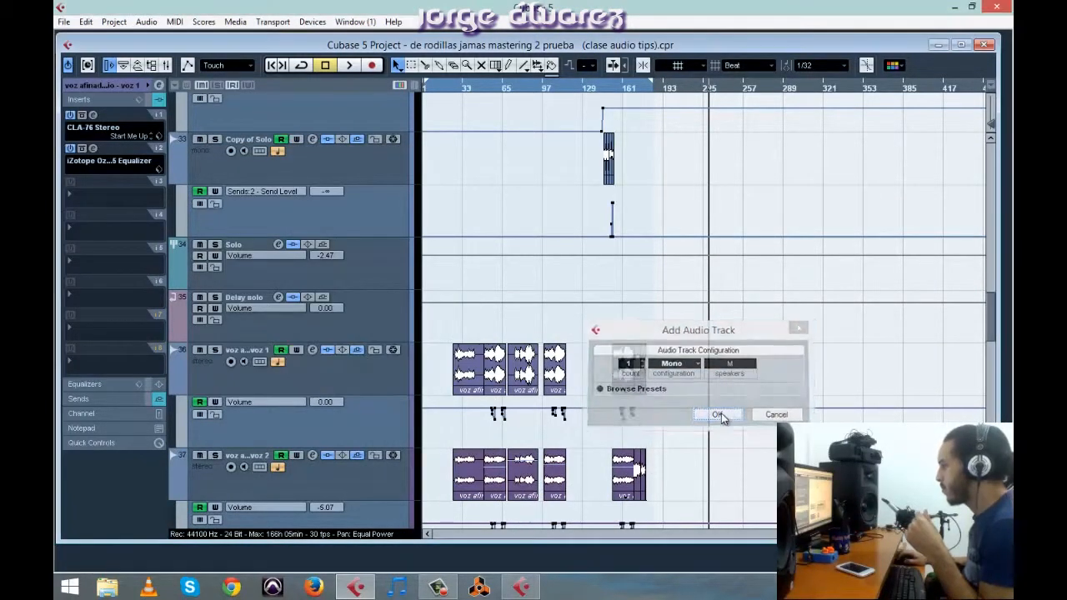
{"action": "left_click_drag", "start_coordinate": [342, 483], "coordinate": [348, 369]}
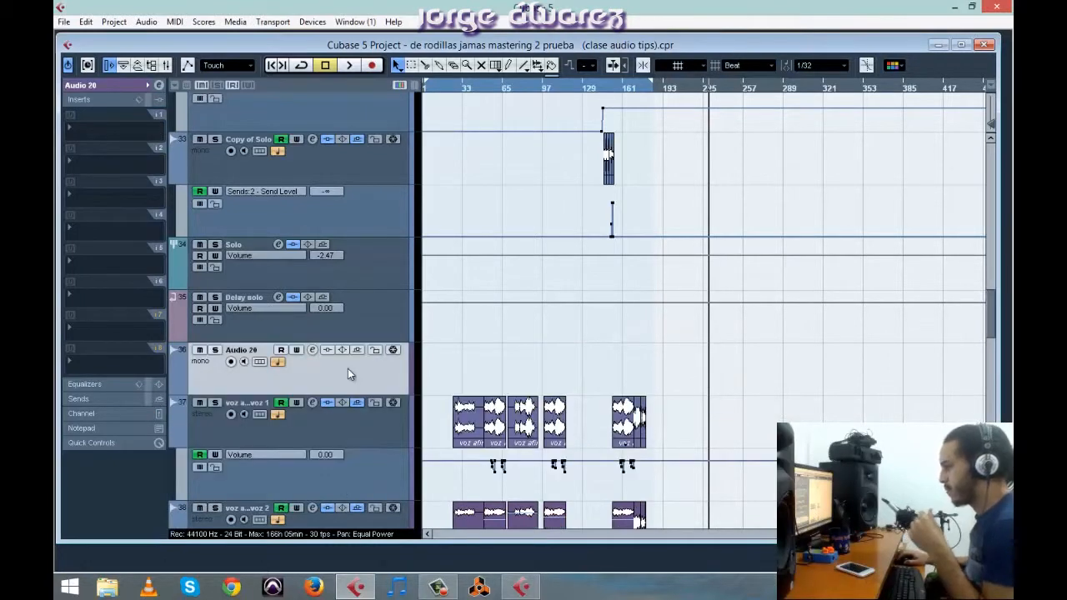
Step: Check the input bus and its device ports in VST Connections
{"action": "key", "text": "F4"}
{"action": "left_click", "coordinate": [337, 167]}
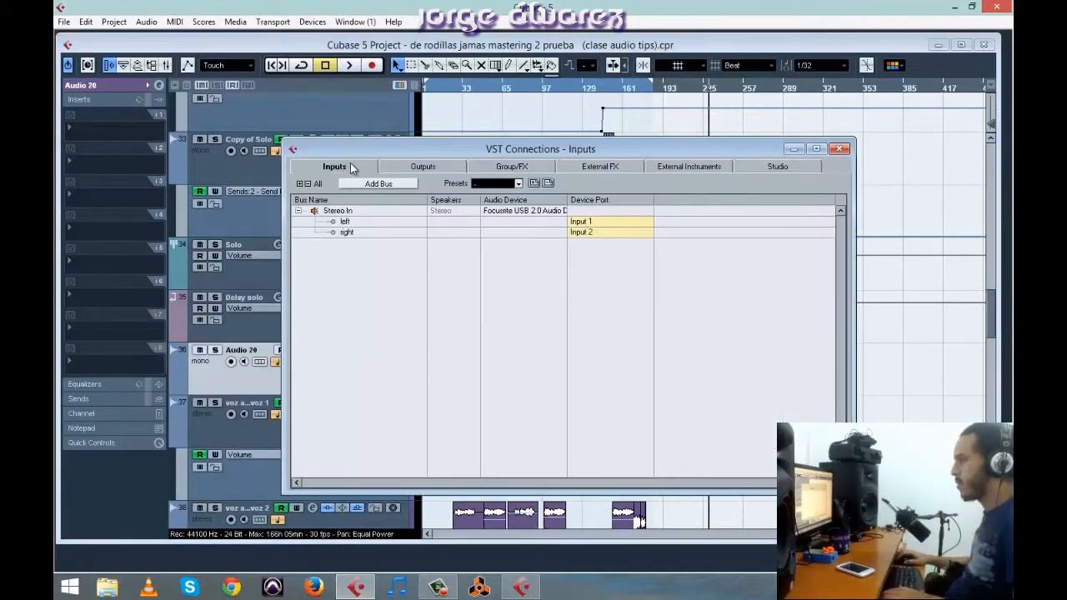
{"action": "key", "text": "F4"}
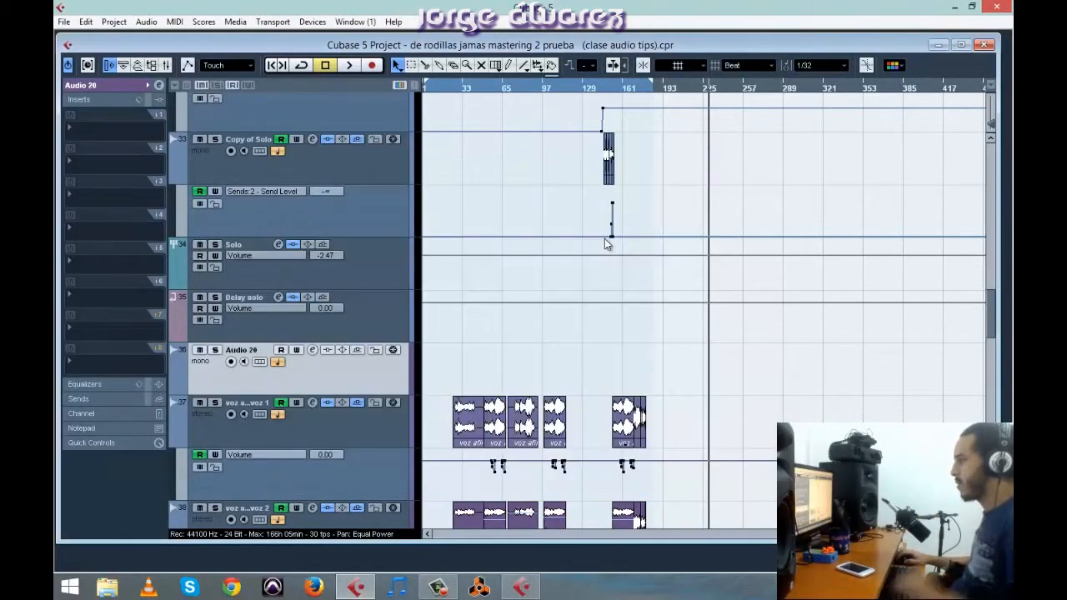
Step: Arm the new mono track for recording from Izquierda of Stereo In, with the playhead past the song's end near bar 222
{"action": "left_click", "coordinate": [77, 87]}
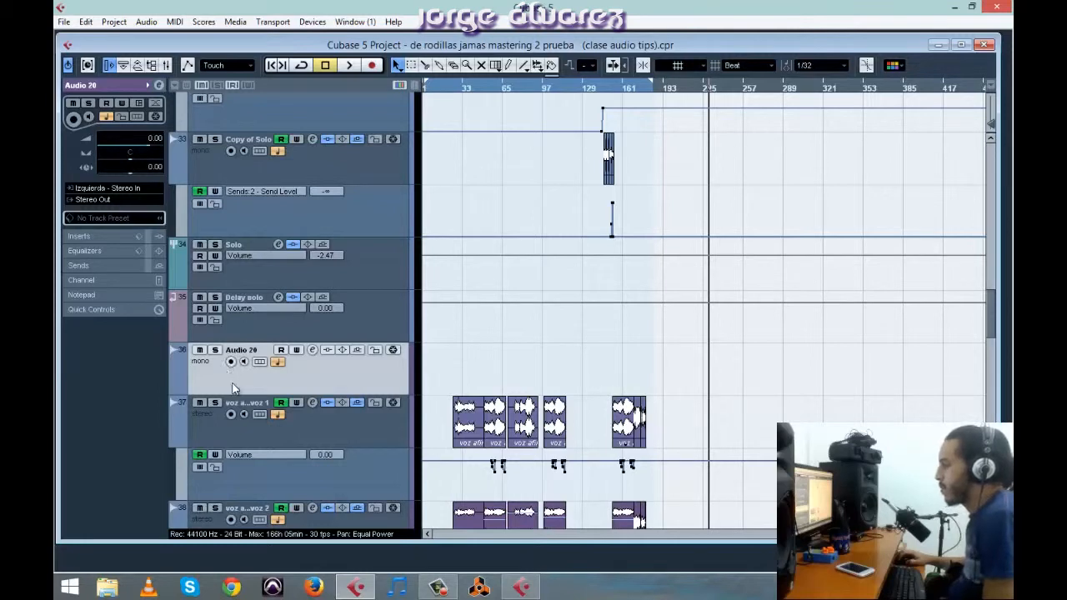
{"action": "left_click", "coordinate": [618, 89]}
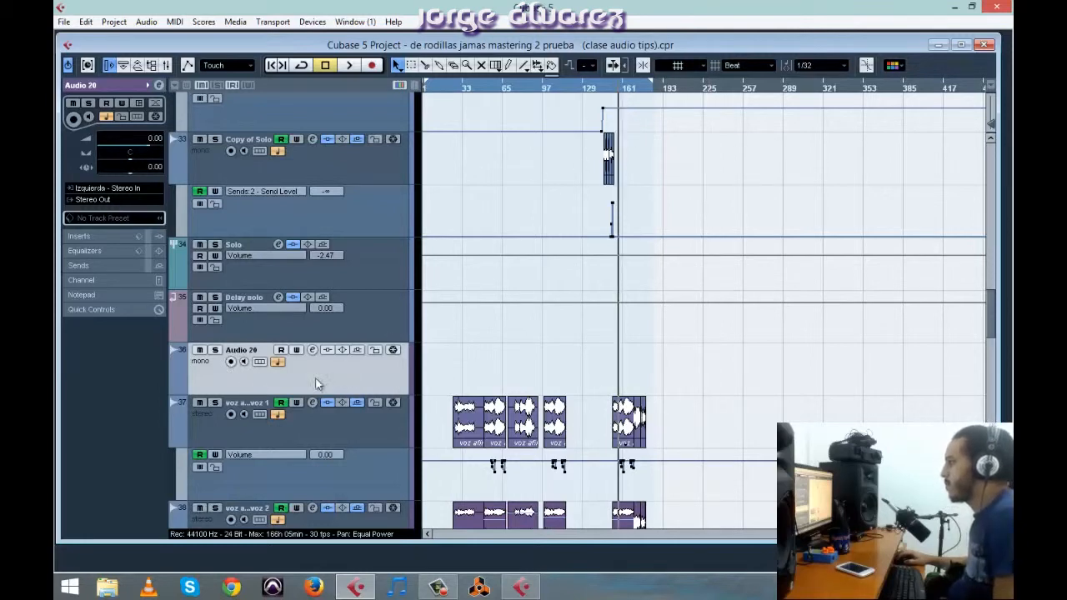
{"action": "left_click", "coordinate": [133, 192]}
{"action": "mouse_move", "coordinate": [125, 222]}
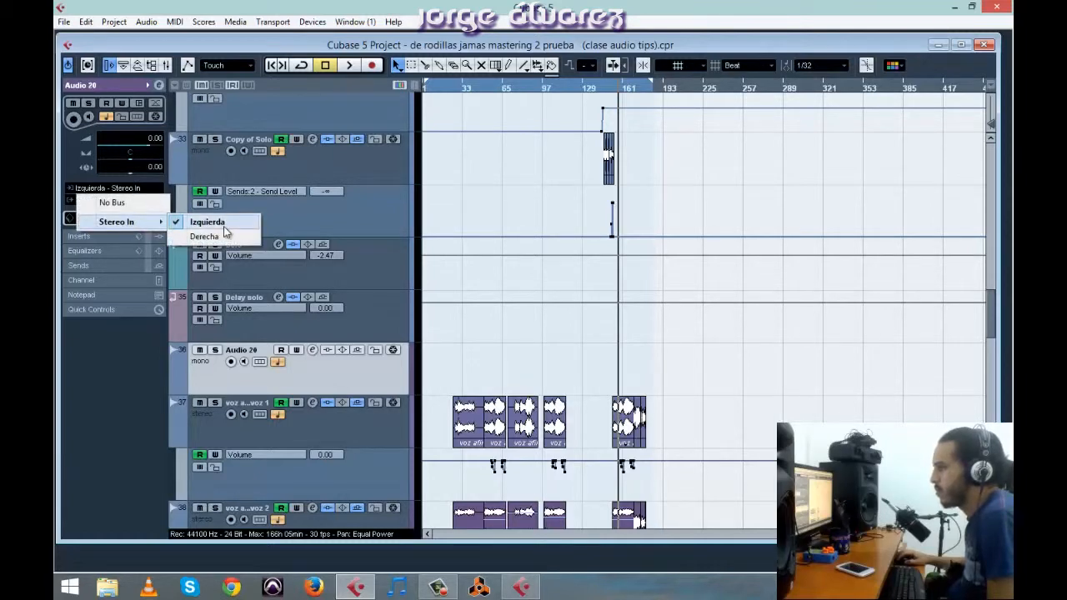
{"action": "left_click", "coordinate": [224, 227]}
{"action": "left_click", "coordinate": [231, 362]}
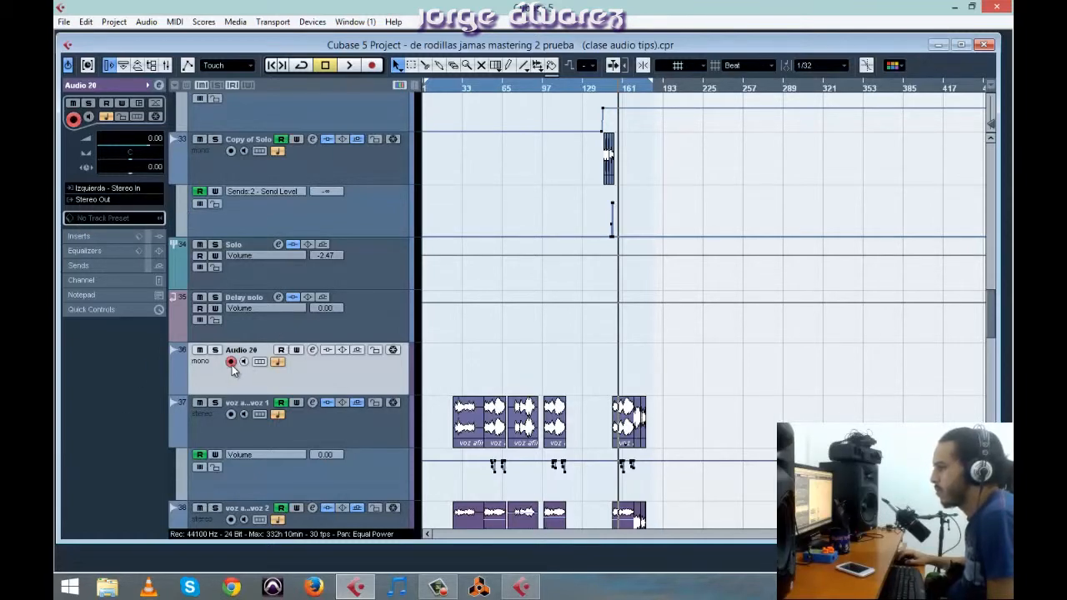
{"action": "left_click", "coordinate": [700, 92]}
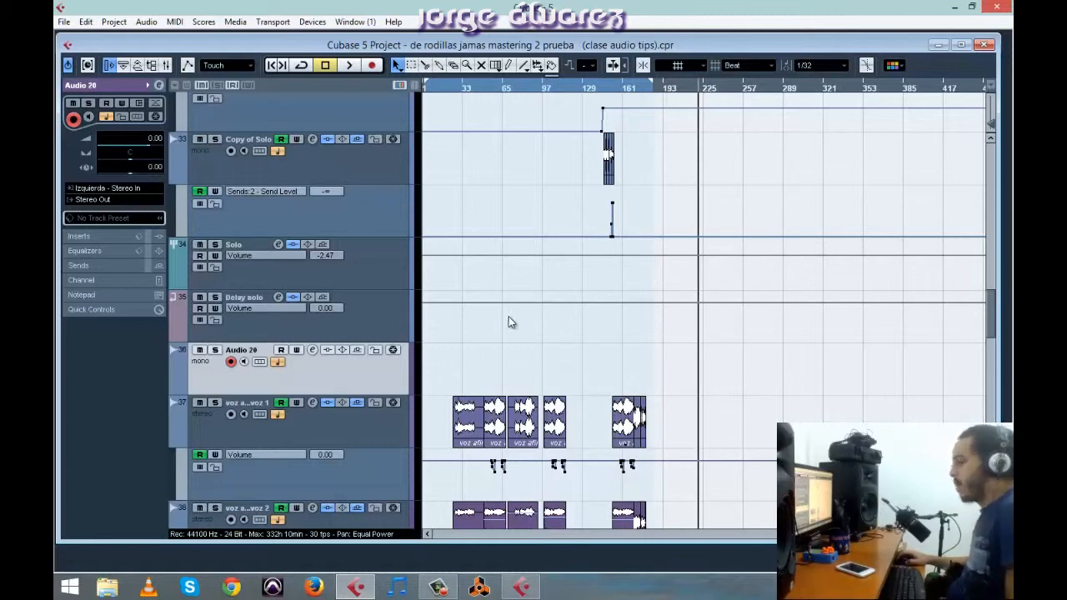
Step: Reset the Stereo In clip indicator in the mixer and bypass all inserts on the master output channel
{"action": "key", "text": "F3"}
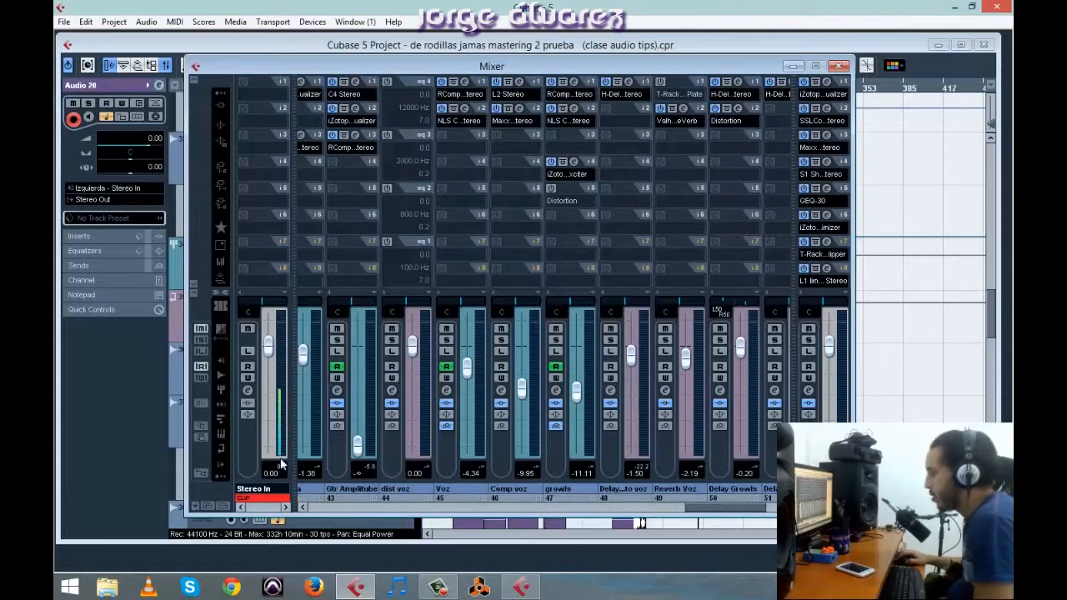
{"action": "left_click", "coordinate": [269, 498]}
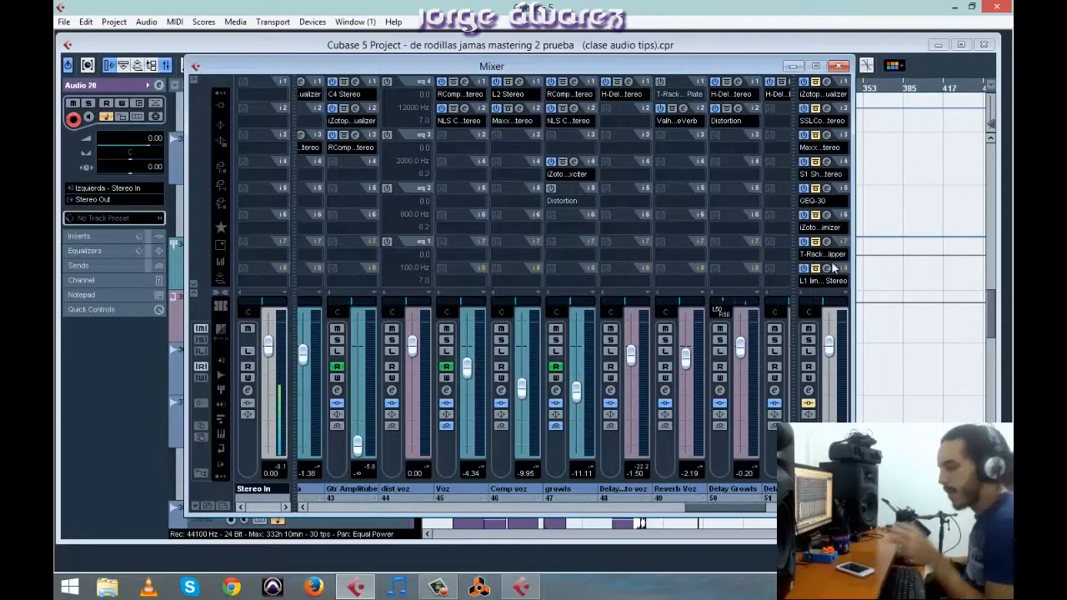
{"action": "left_click", "coordinate": [838, 66]}
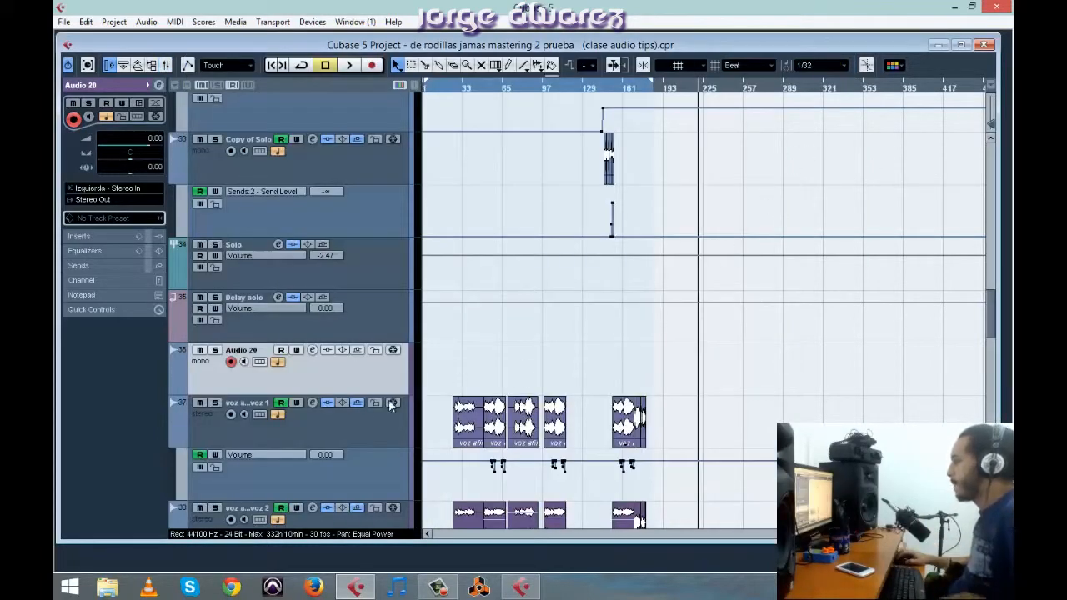
Step: Rename the new mono track to "voz" followed by the singer's first name
{"action": "double_click", "coordinate": [260, 351]}
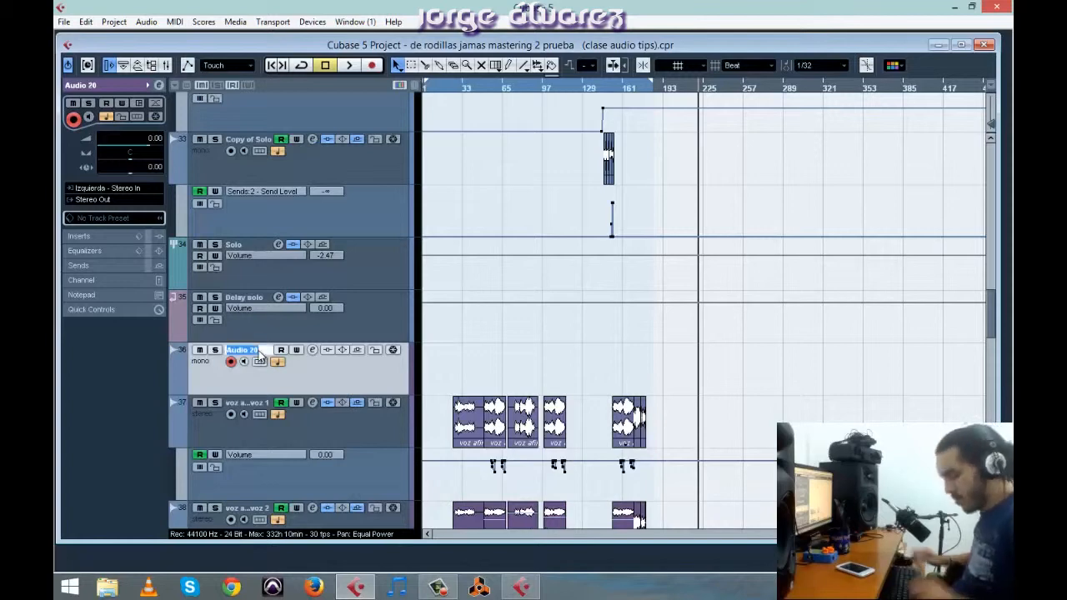
{"action": "type", "text": "voz"}
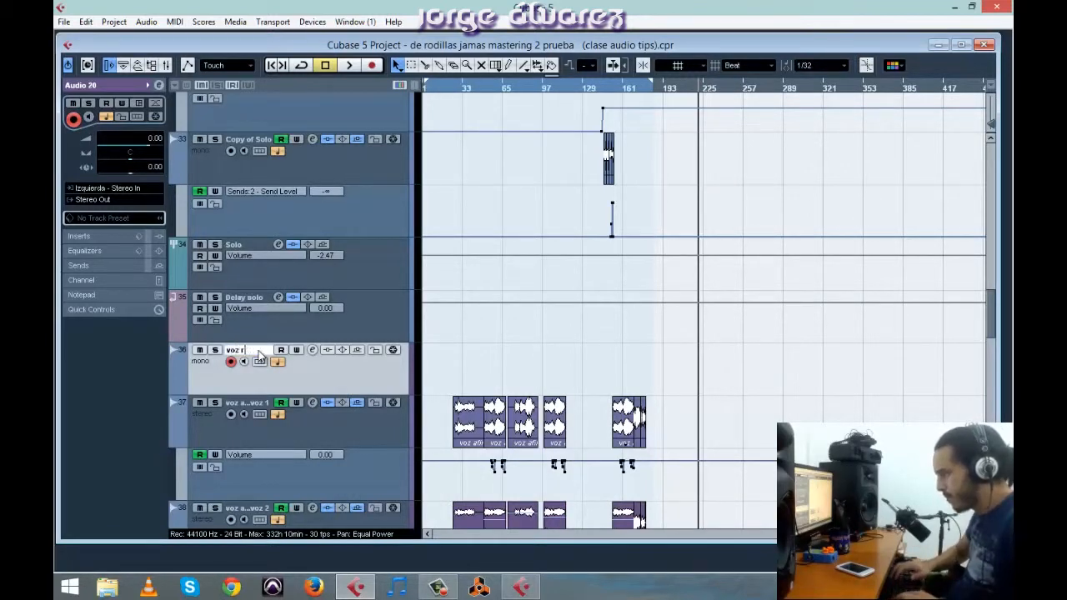
{"action": "key", "text": "Return"}
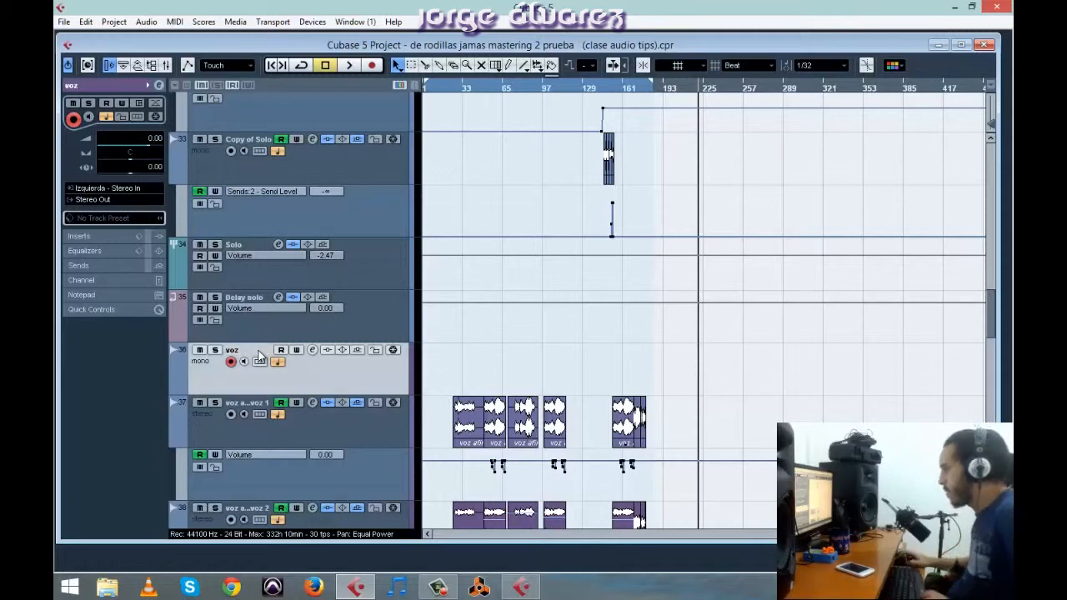
{"action": "left_click", "coordinate": [245, 362]}
{"action": "double_click", "coordinate": [242, 353]}
{"action": "type", "text": "jo"}
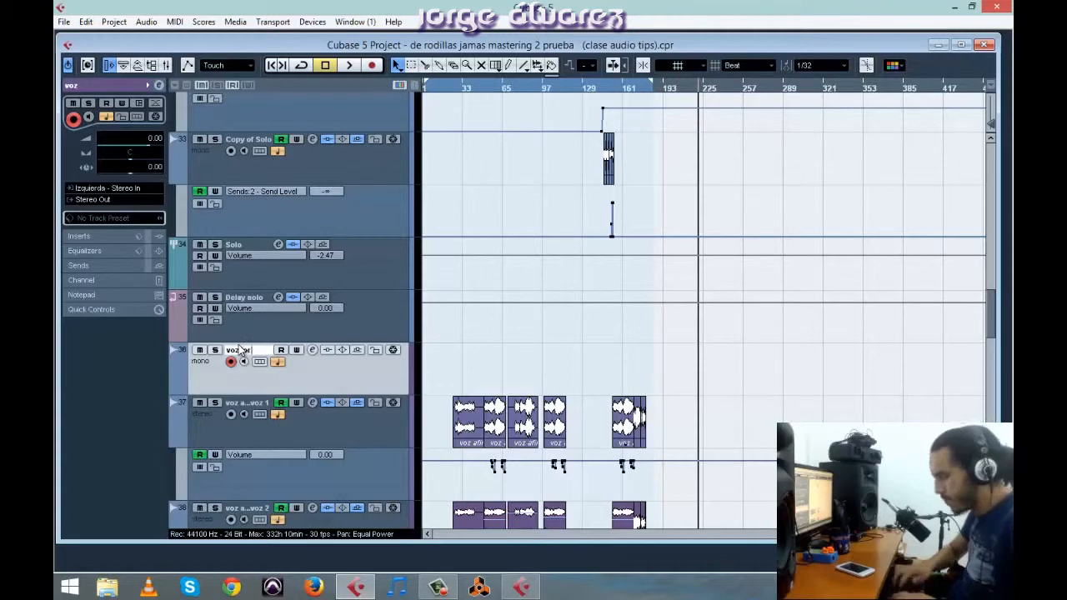
{"action": "type", "text": "rge"}
{"action": "key", "text": "Return"}
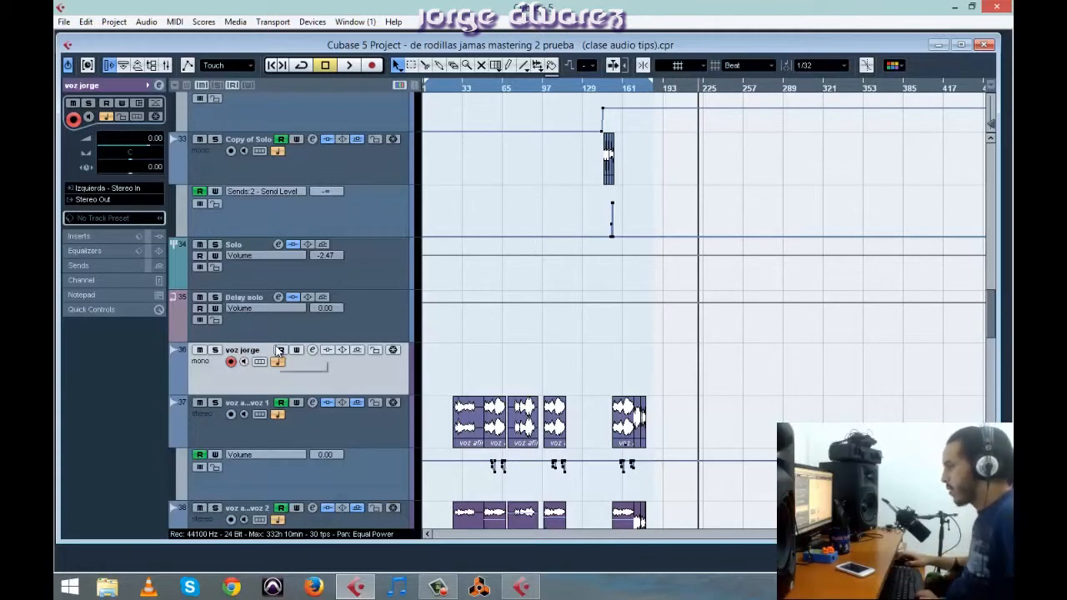
Step: Record a short voice take on the armed track from about bar 222, then stop the recording
{"action": "key", "text": "KP_Multiply"}
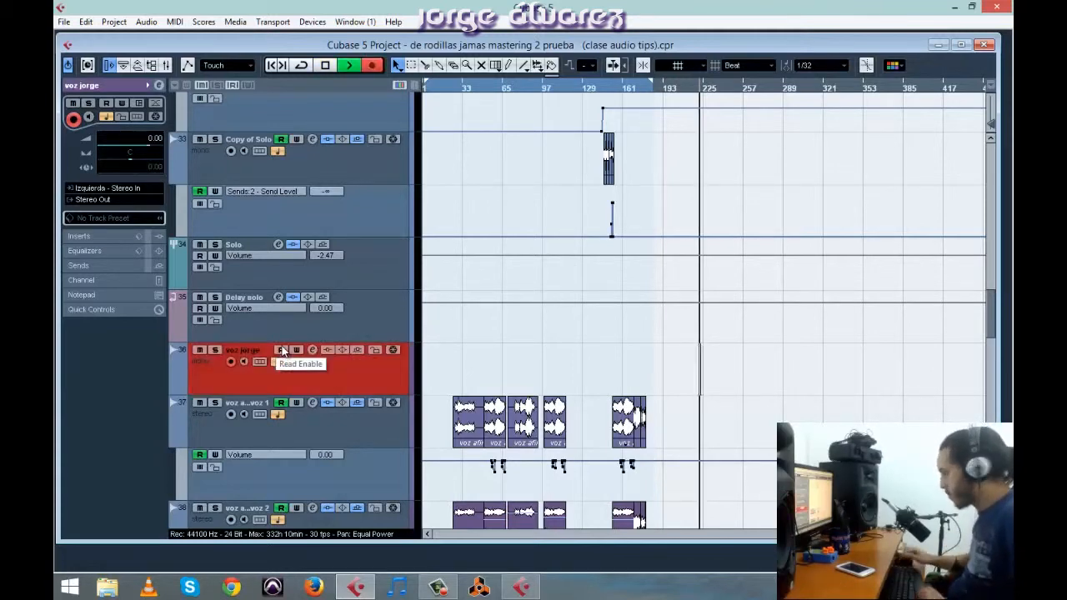
{"action": "key", "text": "h"}
{"action": "key", "text": "h"}
{"action": "key", "text": "h"}
{"action": "key", "text": "h"}
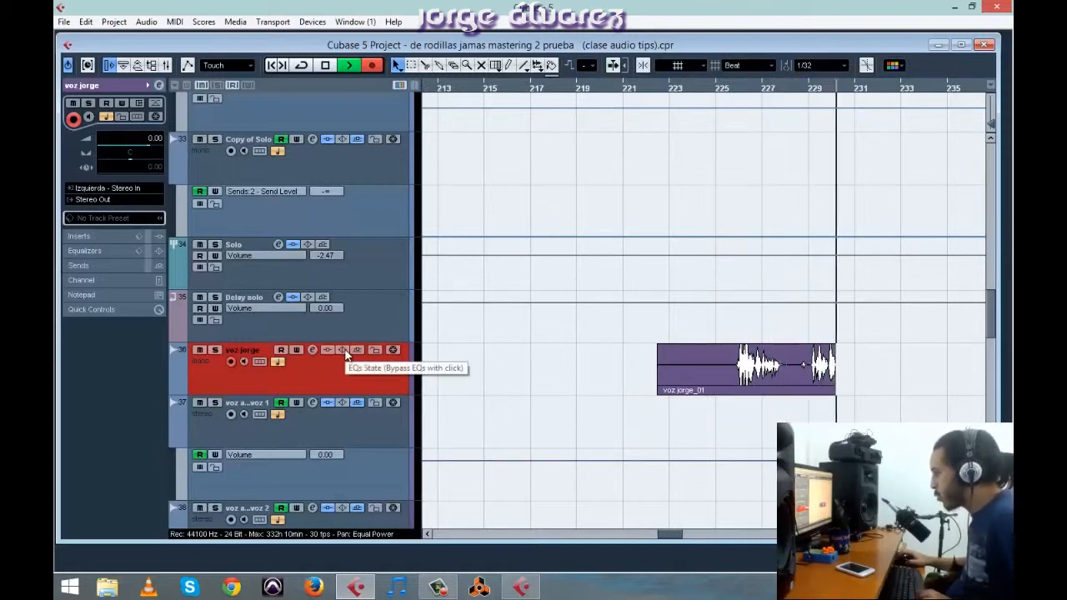
{"action": "key", "text": "space"}
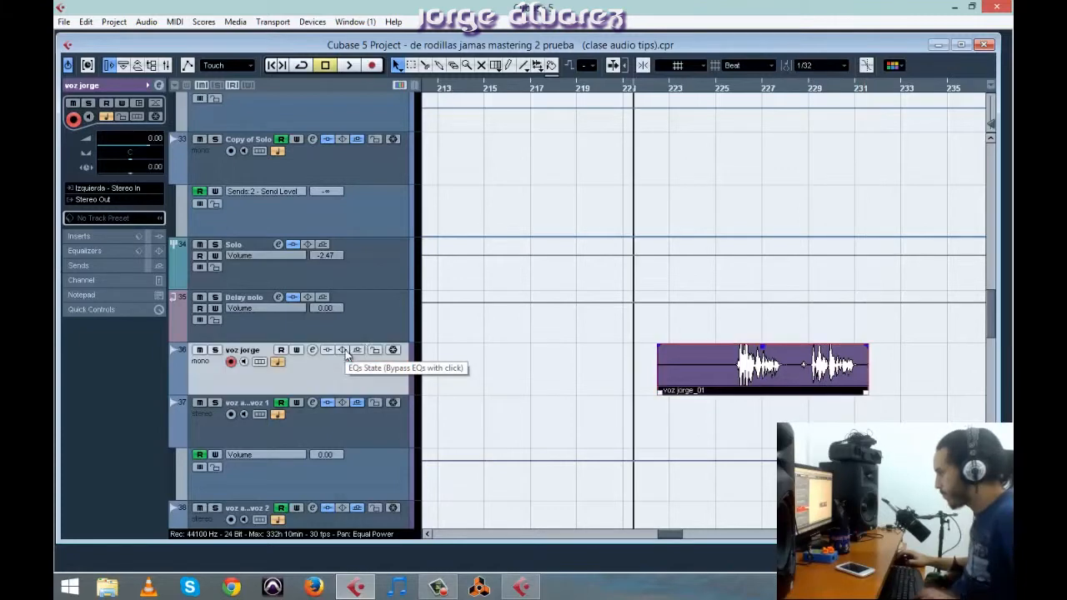
Step: Clear the CLIP indicator on the mixer's Stereo In channel and return to the project's arrangement
{"action": "key", "text": "F3"}
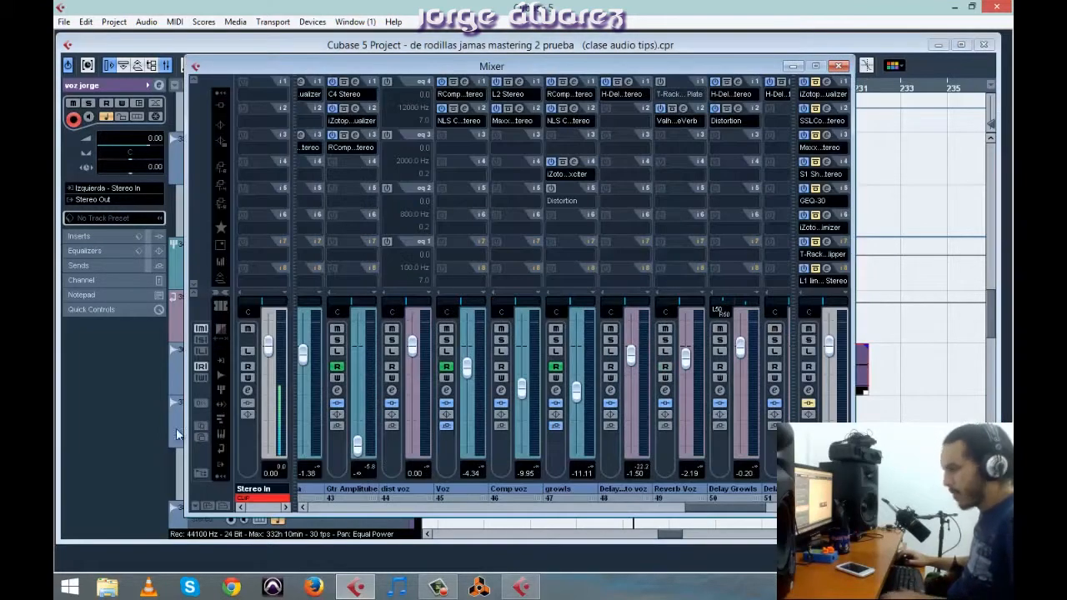
{"action": "left_click", "coordinate": [257, 498]}
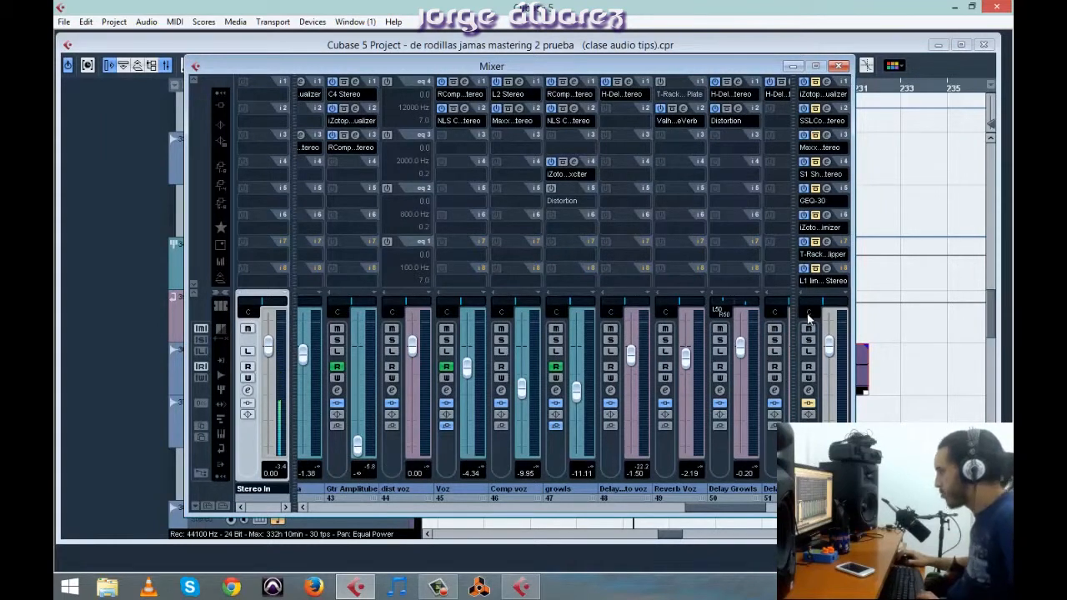
{"action": "left_click", "coordinate": [840, 67]}
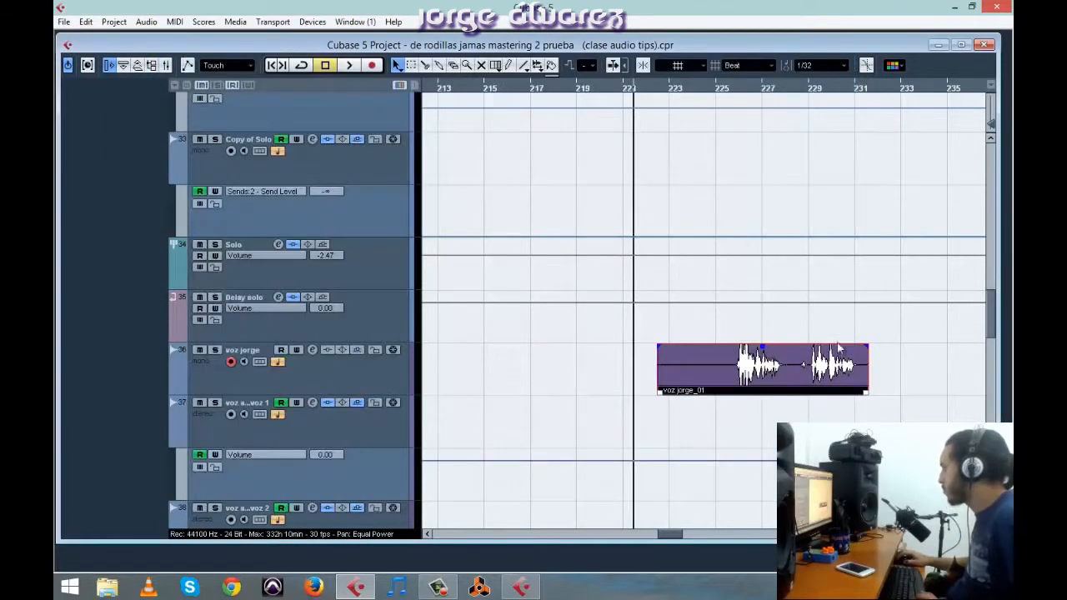
Step: Record a second voice take from about bar 233 while monitoring the Stereo In level in the mixer, and stop the recording
{"action": "left_click", "coordinate": [894, 265]}
{"action": "left_click", "coordinate": [898, 90]}
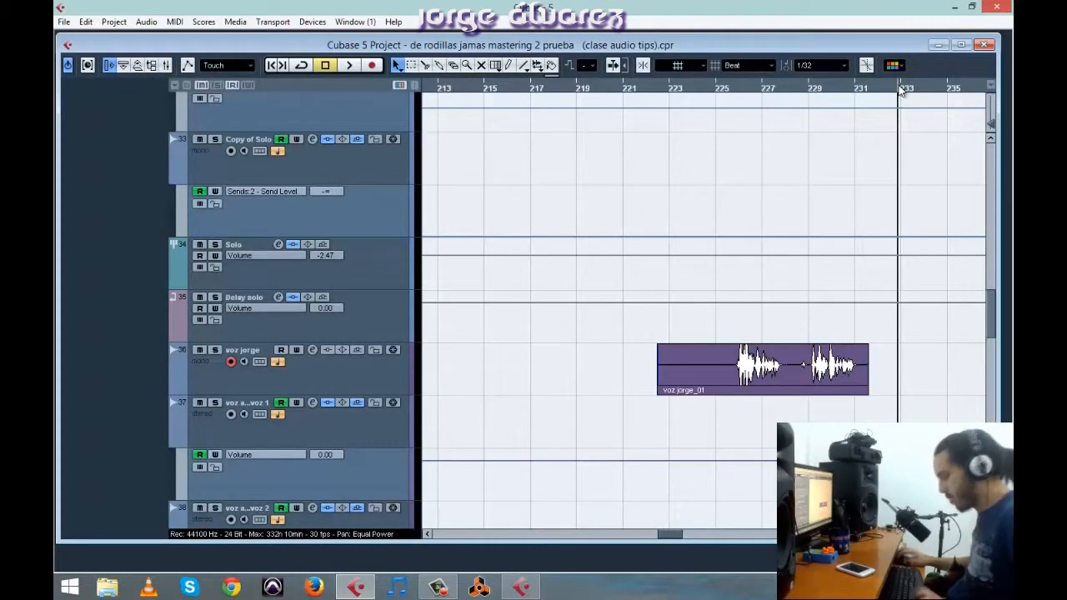
{"action": "key", "text": "KP_Multiply"}
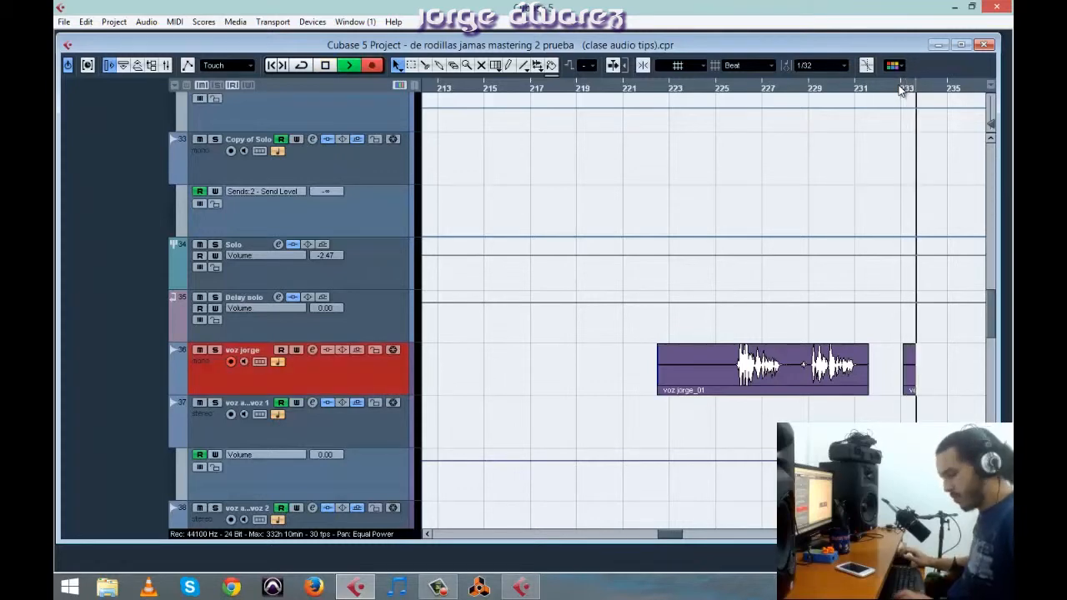
{"action": "key", "text": "F3"}
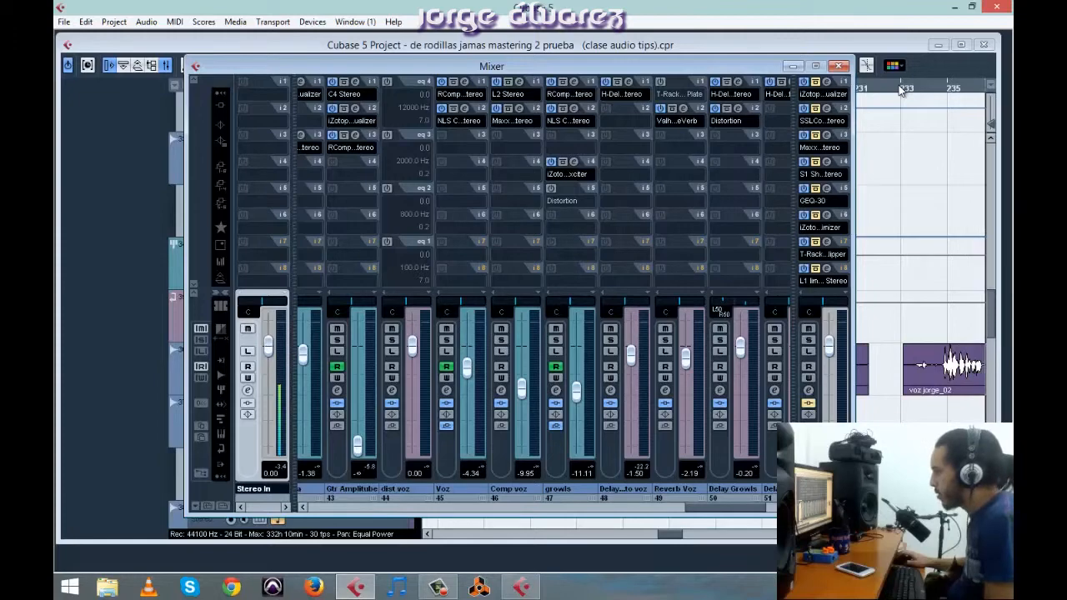
{"action": "key", "text": "space"}
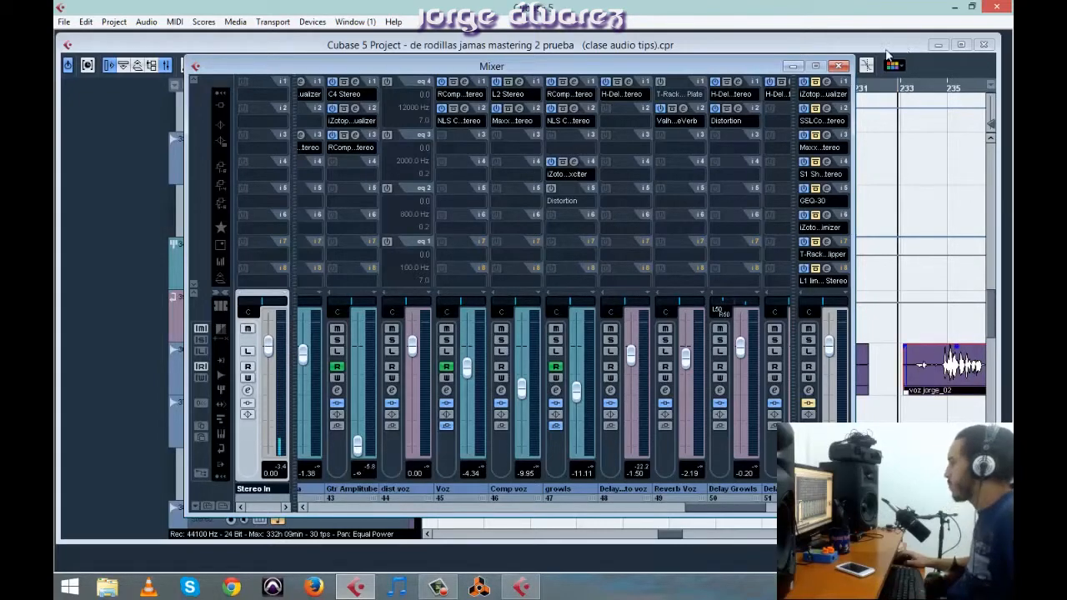
{"action": "left_click", "coordinate": [839, 66]}
Step: Play back the second voice take from about bar 234
{"action": "scroll", "coordinate": [845, 381], "scroll_direction": "right", "scroll_amount": 2}
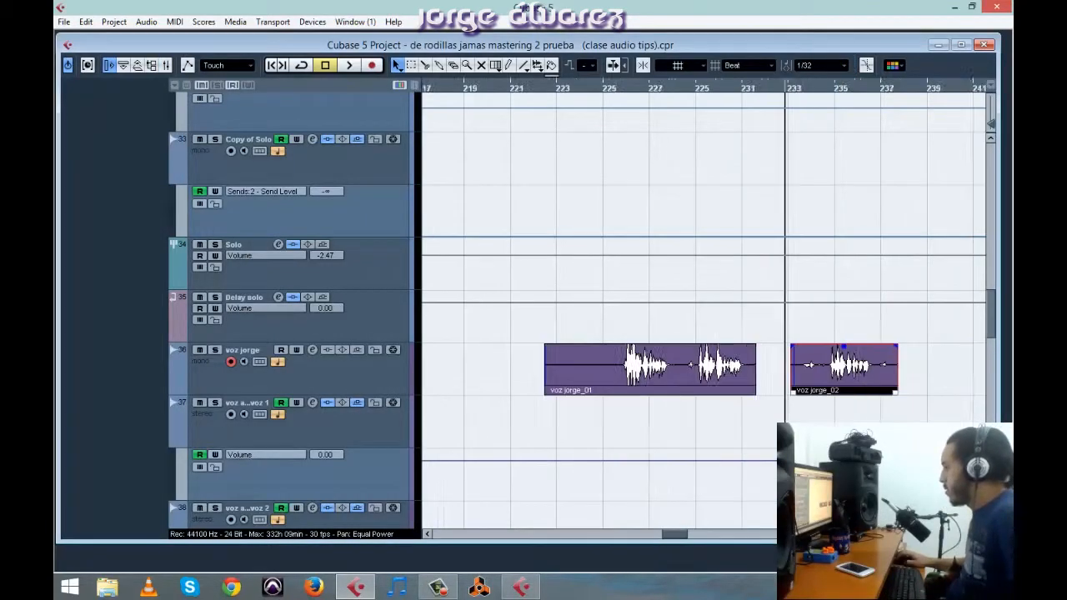
{"action": "left_click", "coordinate": [710, 89]}
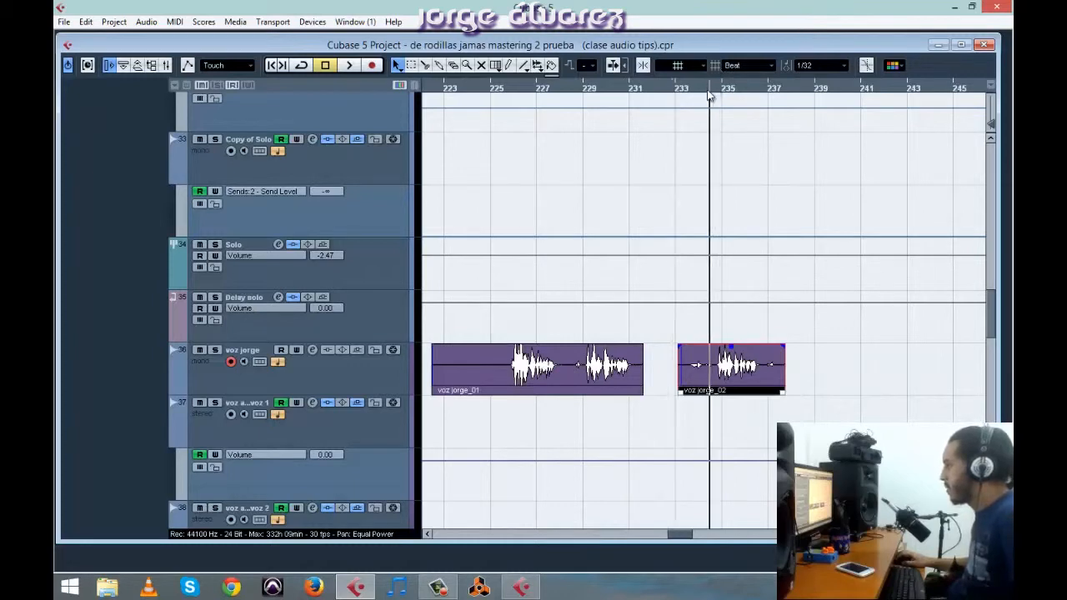
{"action": "key", "text": "space"}
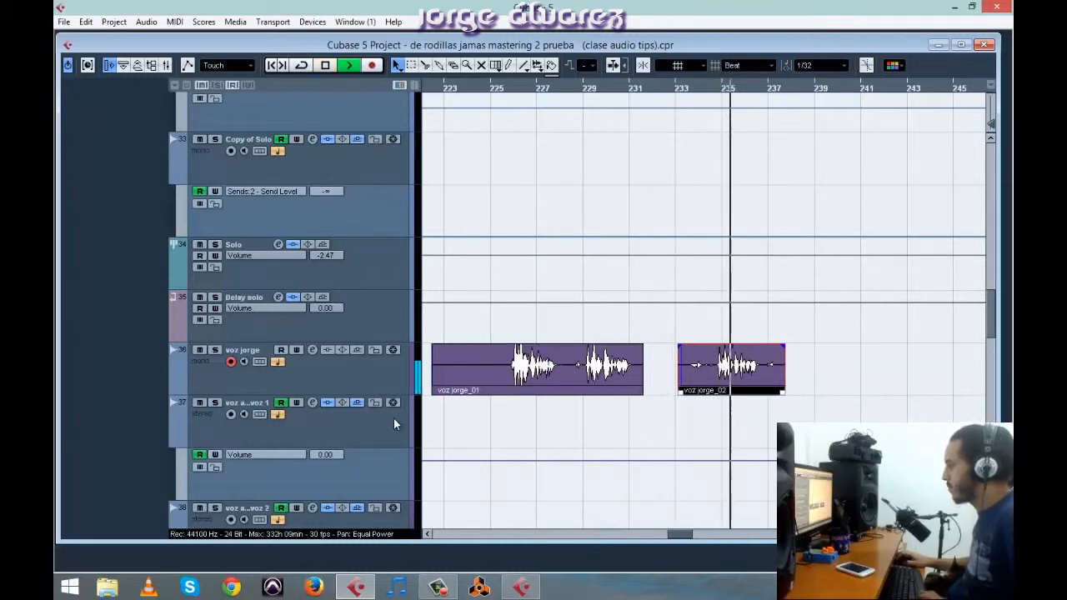
{"action": "key", "text": "space"}
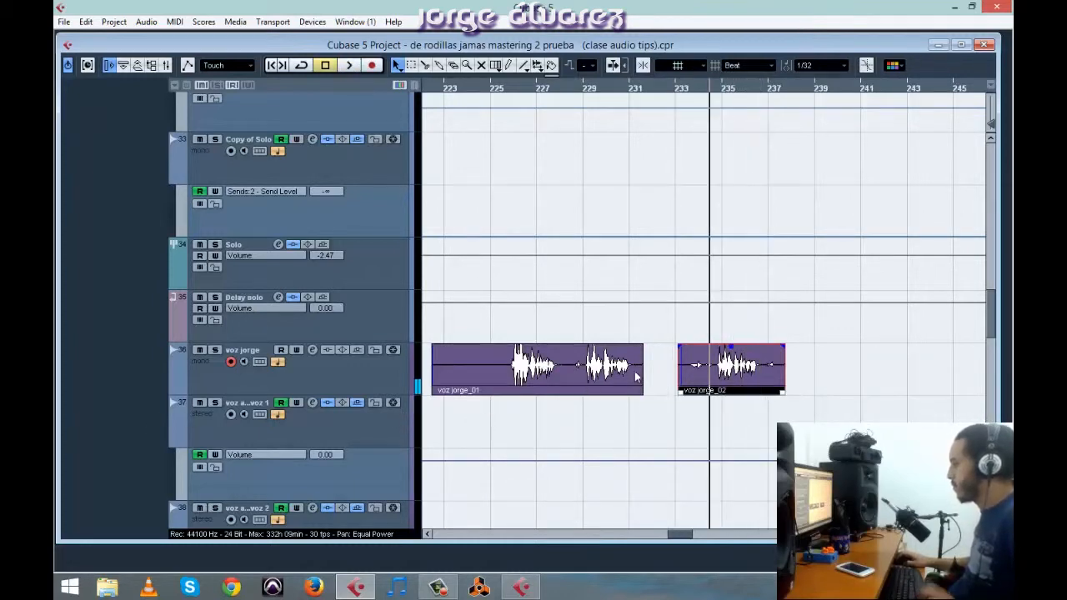
Step: Delete the first voice take and split the second take just before and just after the main phrase
{"action": "left_click", "coordinate": [635, 377]}
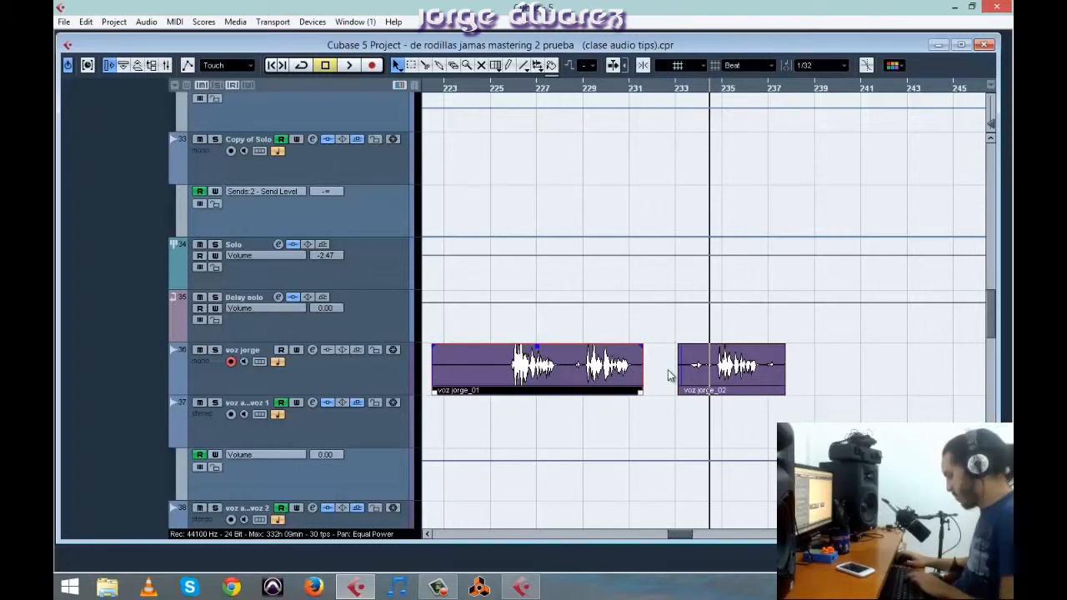
{"action": "key", "text": "Delete"}
{"action": "key", "text": "h"}
{"action": "key", "text": "h"}
{"action": "key", "text": "h"}
{"action": "key", "text": "h"}
{"action": "key", "text": "h"}
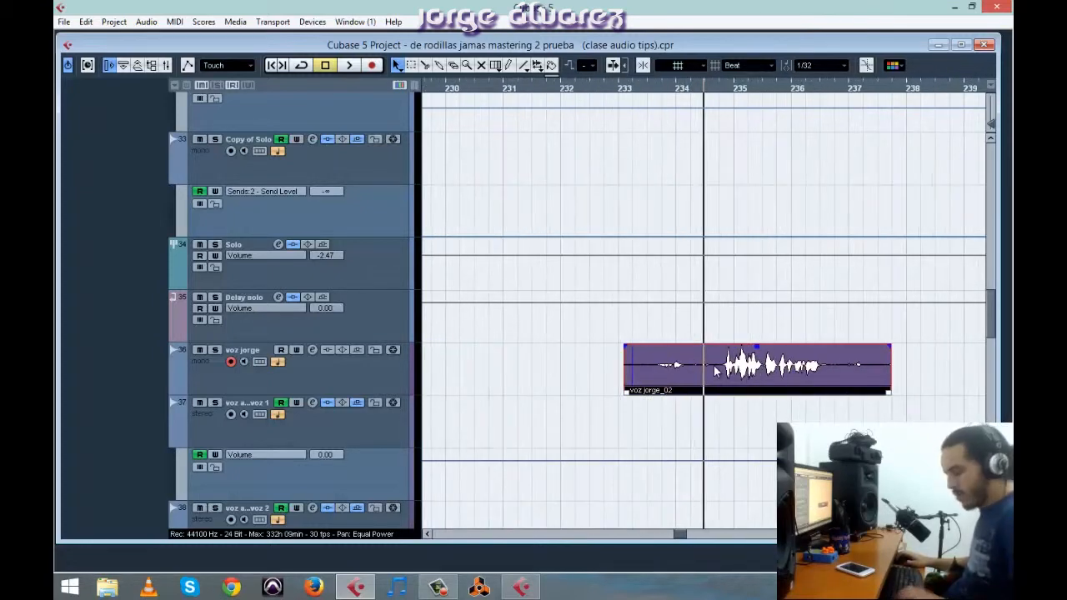
{"action": "key", "text": "3"}
{"action": "left_click", "coordinate": [717, 369]}
{"action": "left_click", "coordinate": [832, 368]}
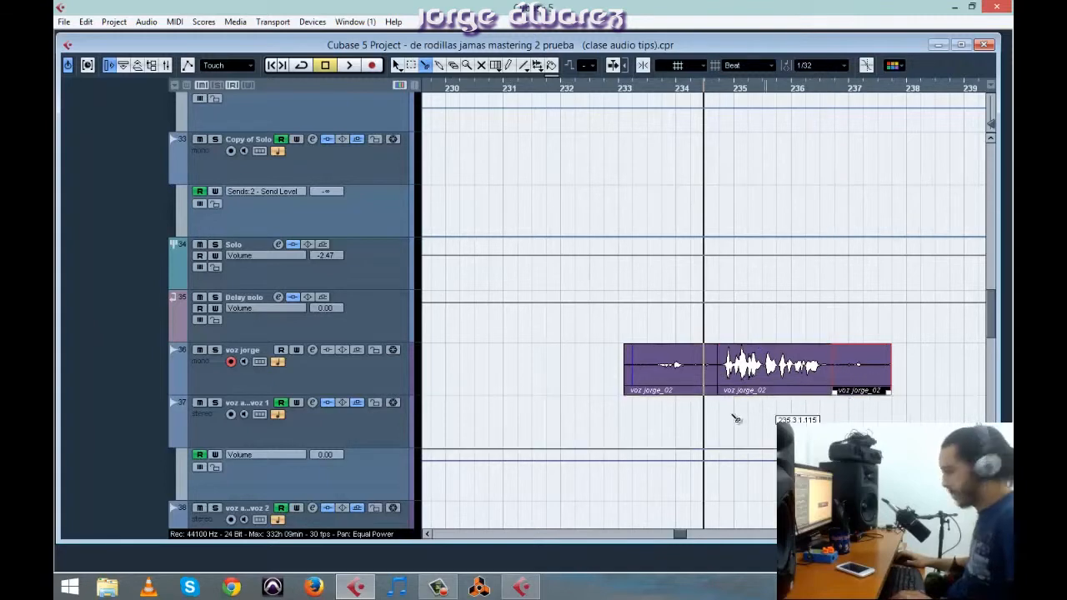
Step: Delete the nearly silent pieces before and after the main phrase of the second voice take
{"action": "key", "text": "1"}
{"action": "left_click", "coordinate": [667, 375]}
{"action": "key", "text": "Delete"}
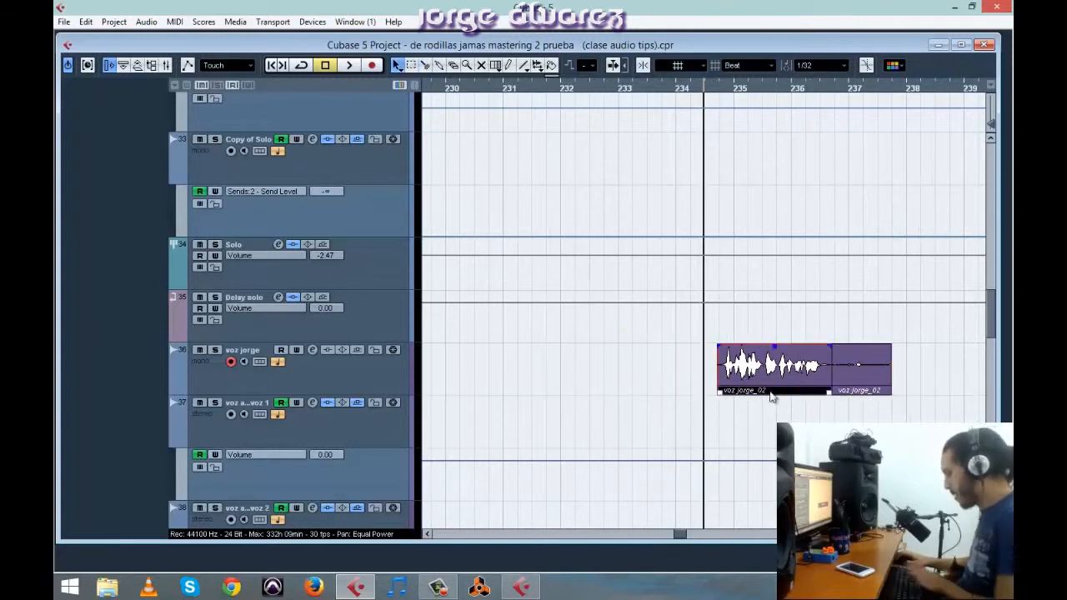
{"action": "left_click", "coordinate": [872, 373]}
{"action": "key", "text": "Delete"}
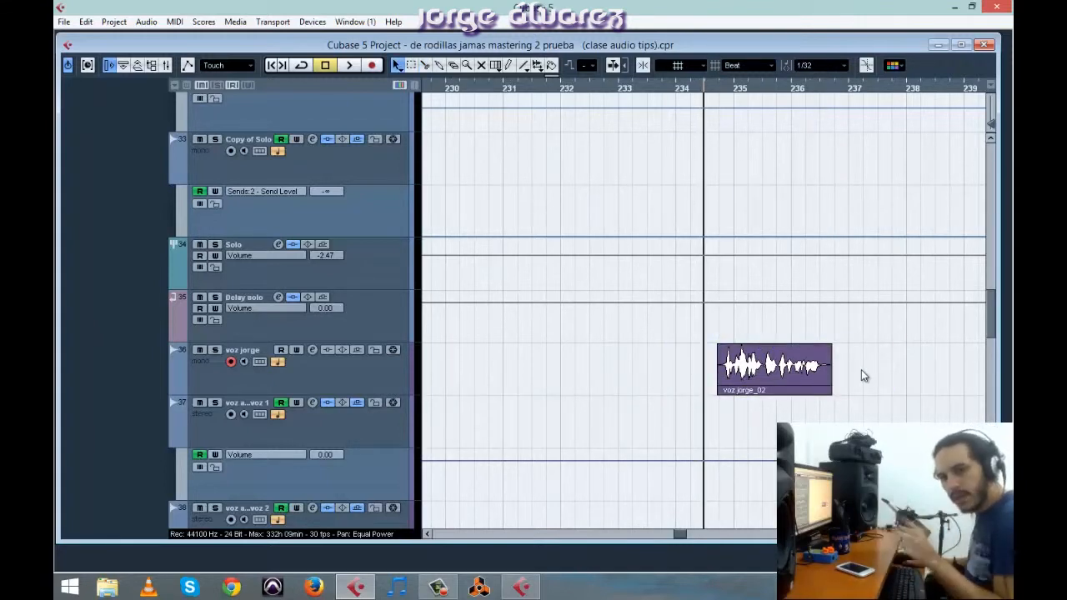
Step: Load the iZotope Ozone 5 Equalizer into the first insert slot of the new mono vocal track
{"action": "left_click", "coordinate": [350, 382]}
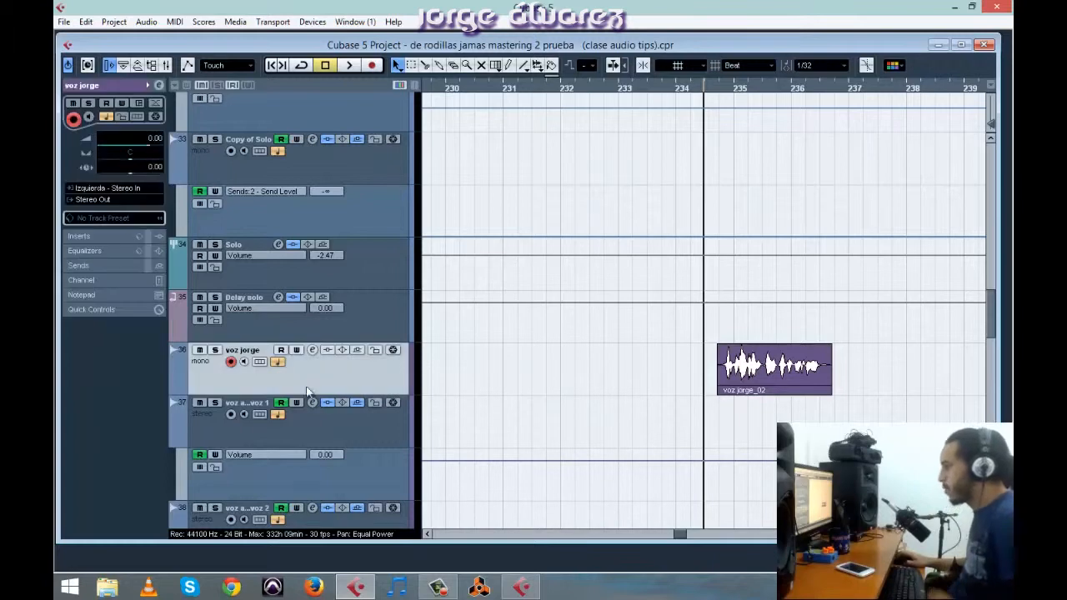
{"action": "left_click", "coordinate": [102, 236]}
{"action": "left_click", "coordinate": [103, 105]}
{"action": "mouse_move", "coordinate": [133, 217]}
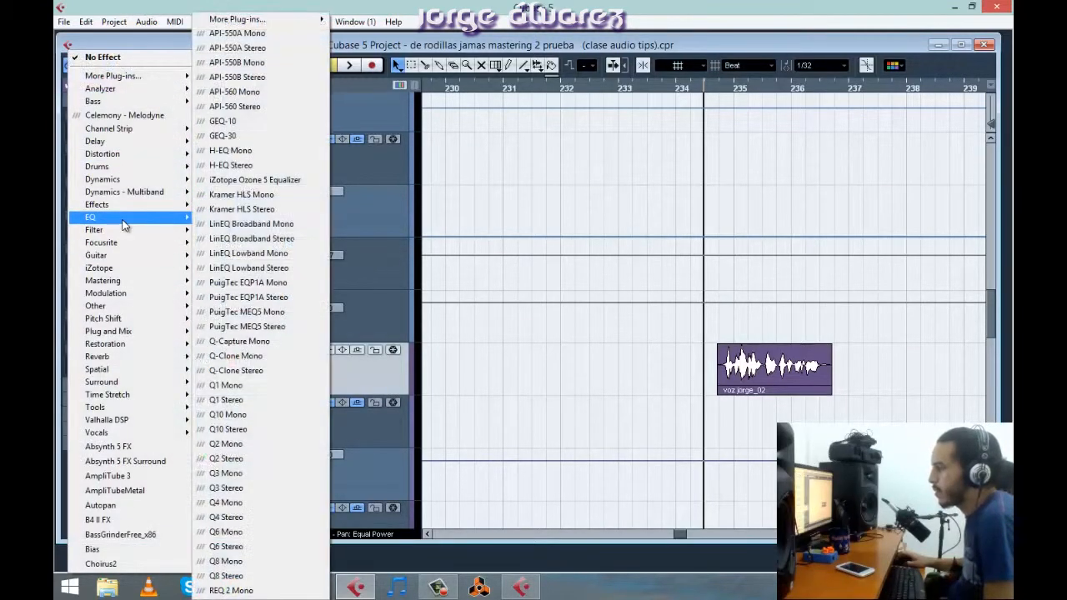
{"action": "left_click", "coordinate": [303, 182]}
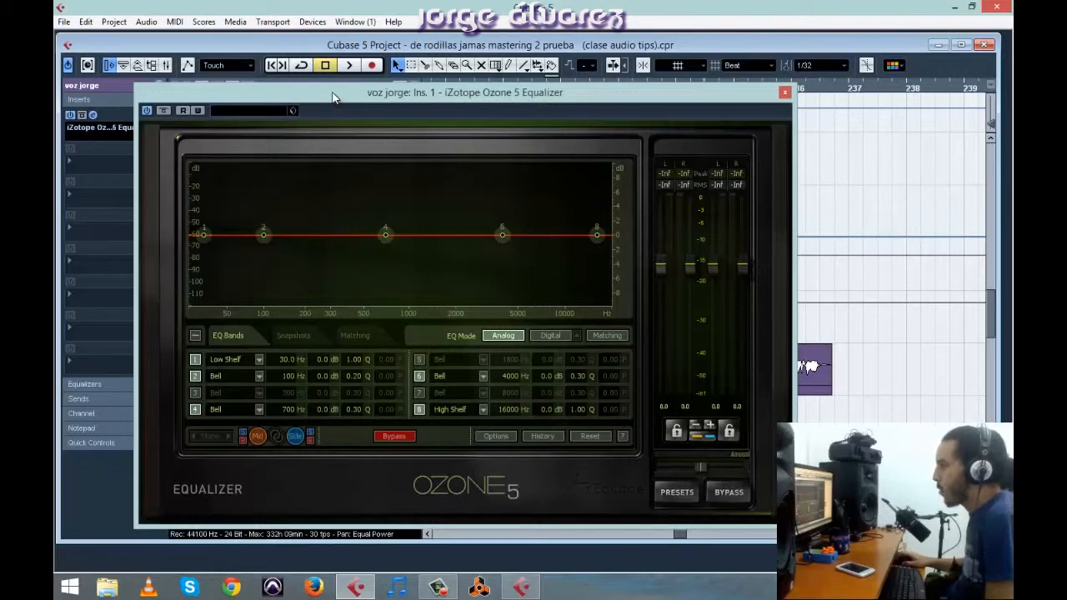
{"action": "left_click_drag", "start_coordinate": [322, 93], "coordinate": [318, 89]}
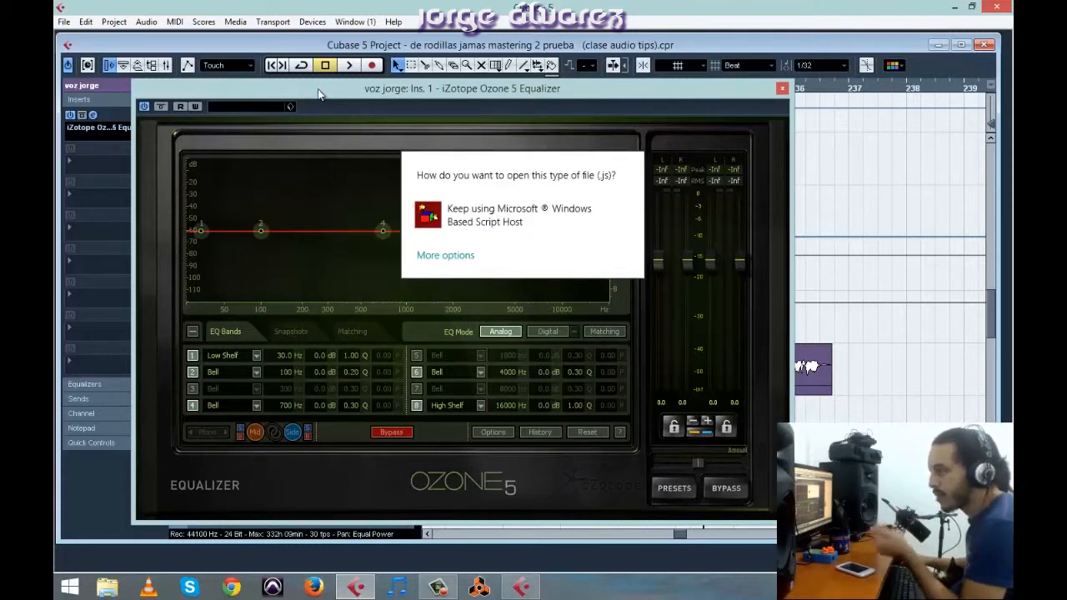
{"action": "left_click", "coordinate": [320, 94]}
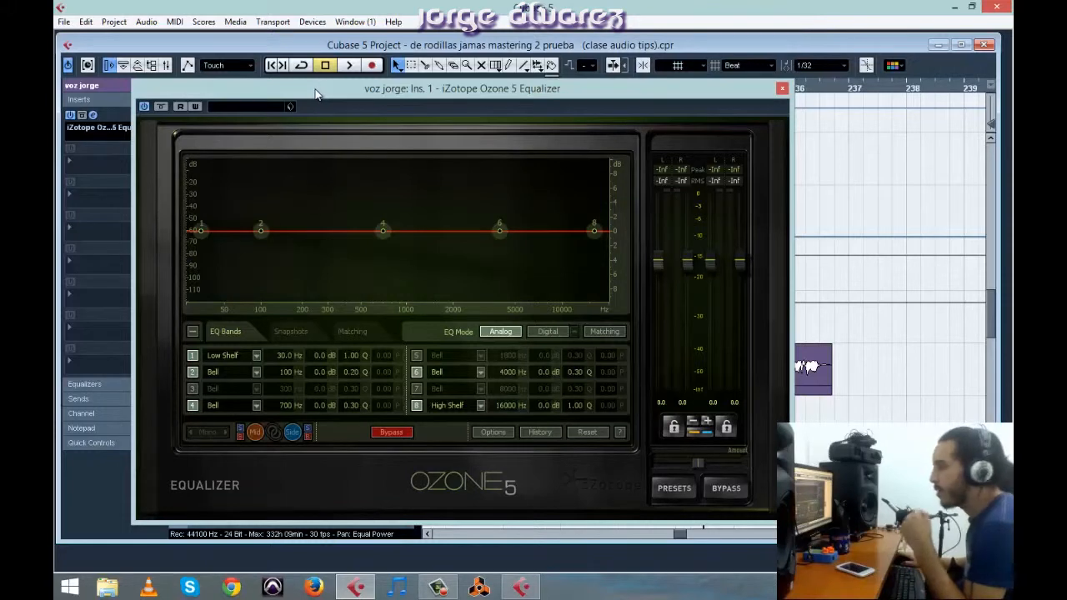
{"action": "left_click_drag", "start_coordinate": [317, 93], "coordinate": [303, 67]}
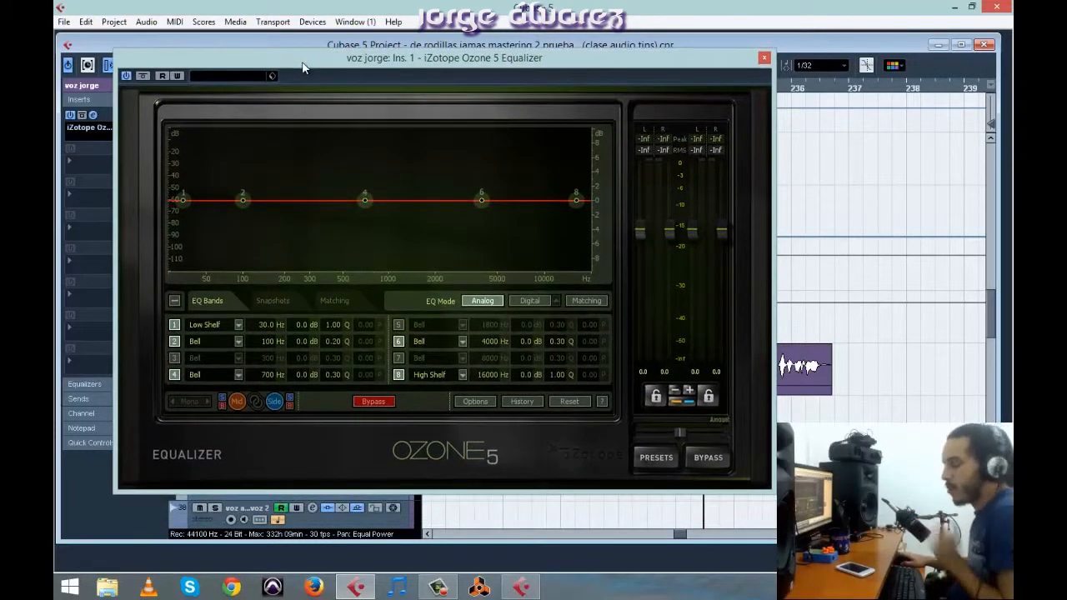
{"action": "left_click_drag", "start_coordinate": [303, 71], "coordinate": [283, 77]}
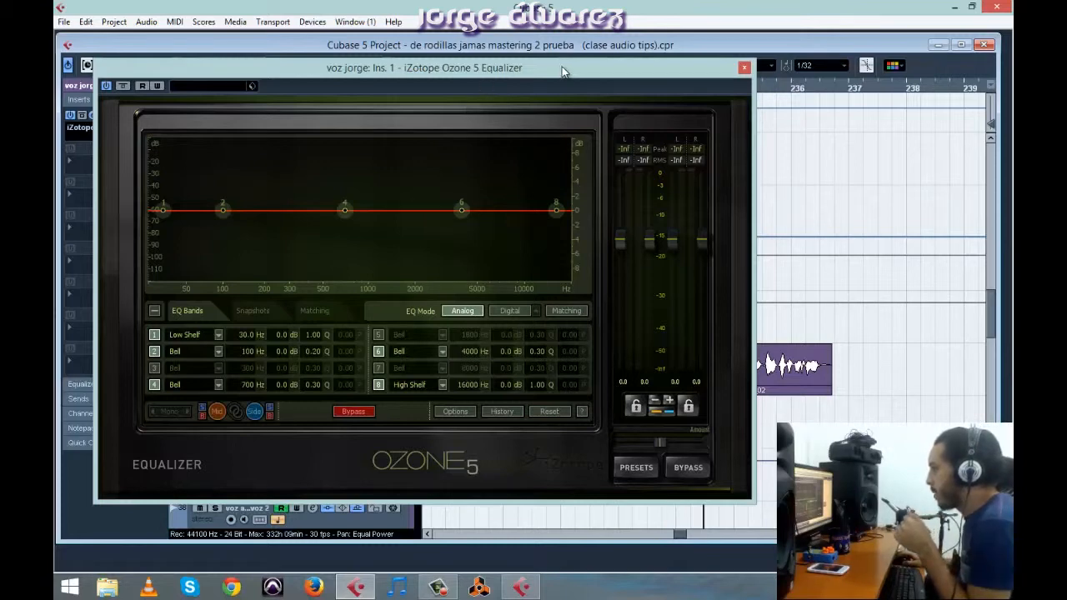
{"action": "left_click_drag", "start_coordinate": [563, 71], "coordinate": [552, 72]}
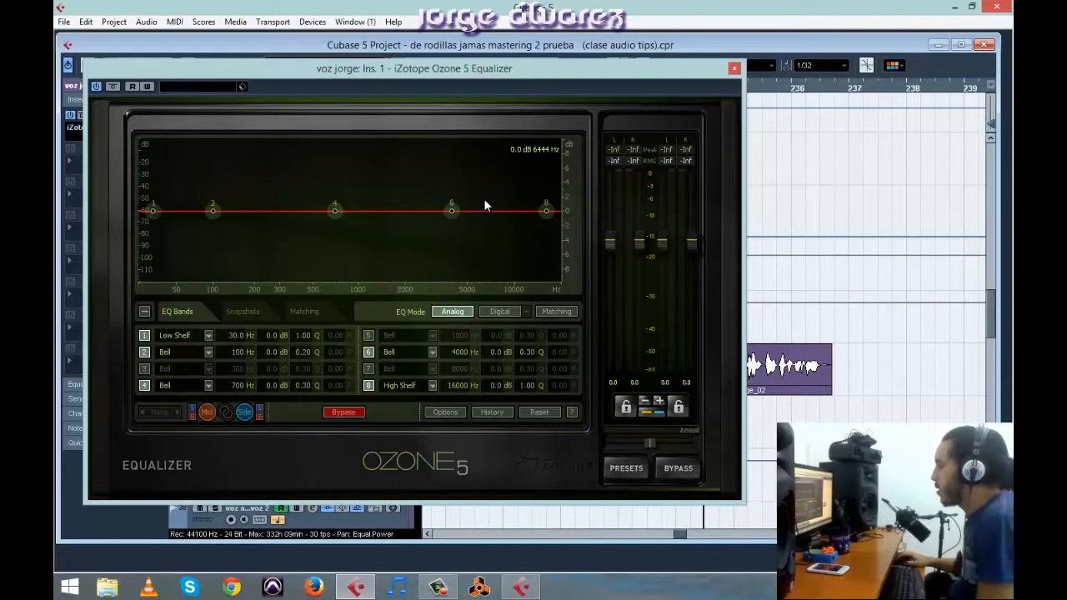
{"action": "mouse_move", "coordinate": [537, 73]}
{"action": "left_mouse_down"}
{"action": "mouse_move", "coordinate": [550, 88]}
{"action": "mouse_move", "coordinate": [539, 67]}
{"action": "left_mouse_up"}
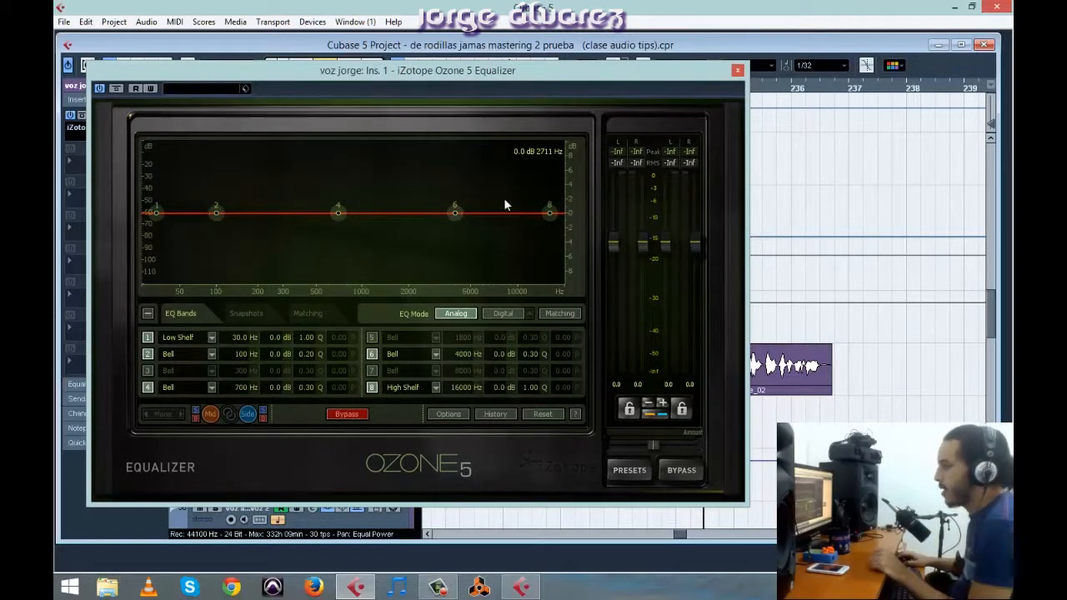
{"action": "left_click_drag", "start_coordinate": [283, 70], "coordinate": [288, 76]}
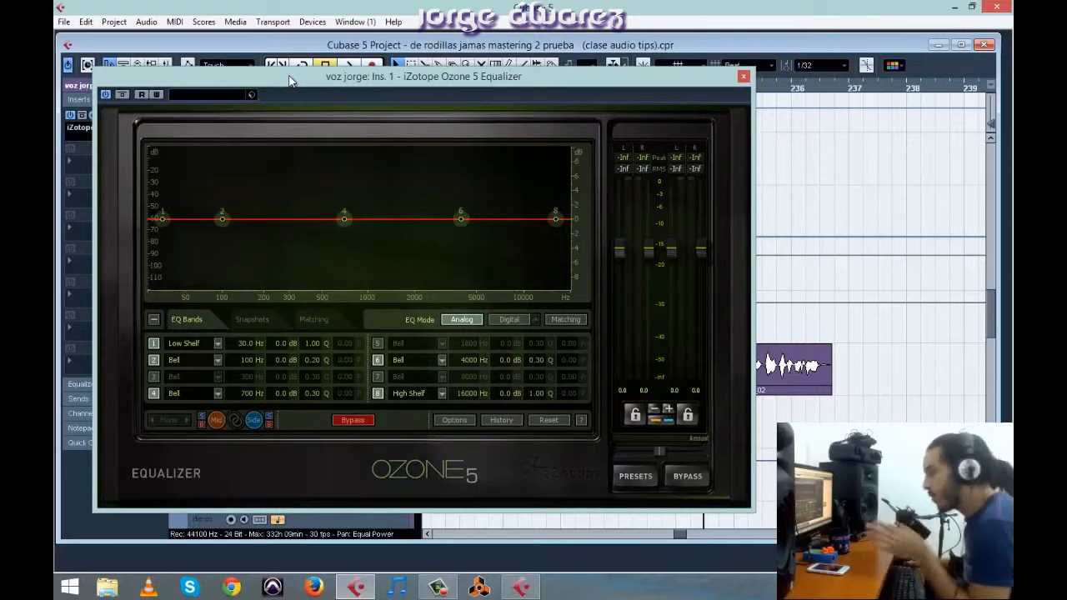
Step: Change equalizer band 1 to a Flat Highpass filter and raise its cutoff to about 46 Hz
{"action": "left_click", "coordinate": [218, 350]}
{"action": "mouse_move", "coordinate": [210, 402]}
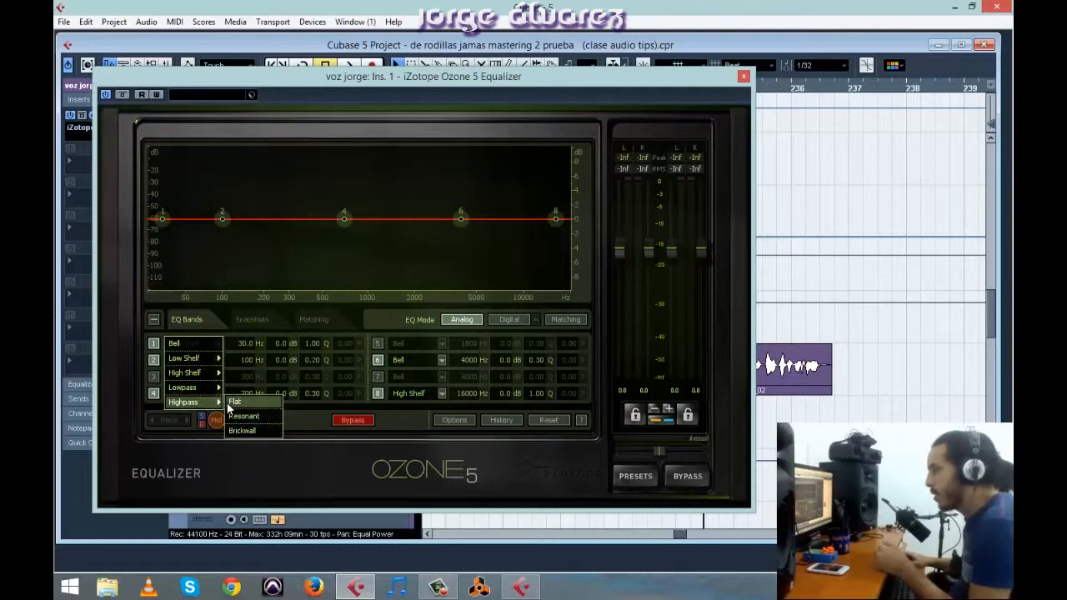
{"action": "left_click", "coordinate": [236, 402]}
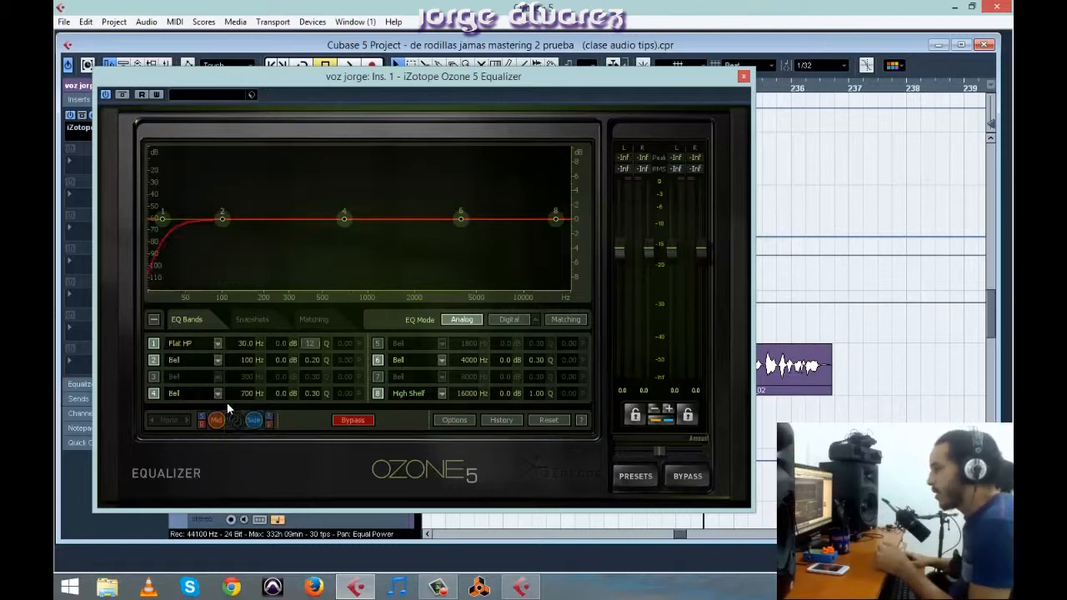
{"action": "left_click", "coordinate": [216, 346]}
{"action": "left_click", "coordinate": [165, 216]}
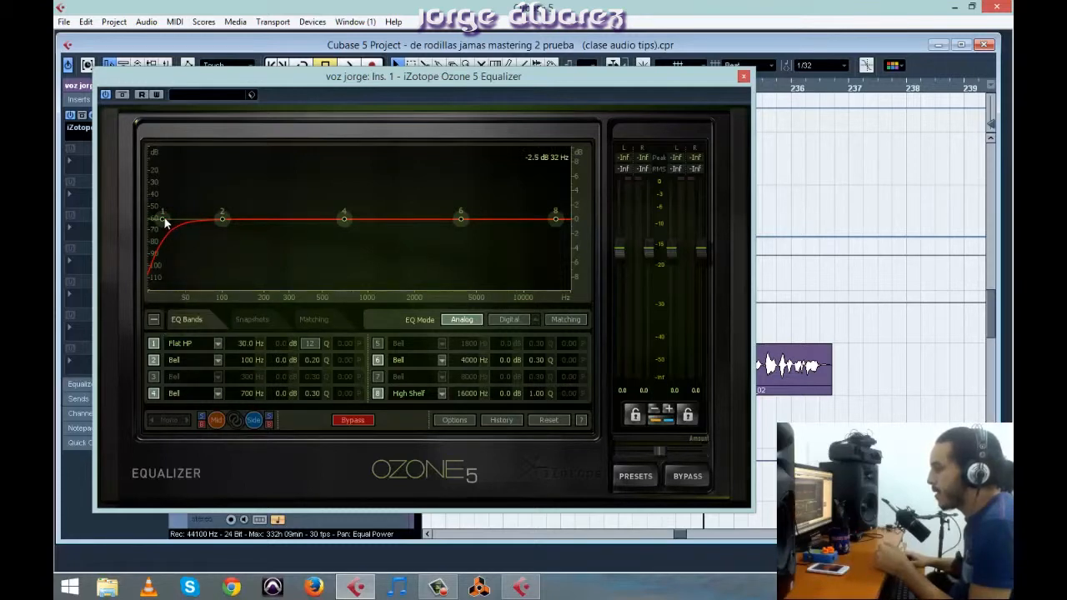
{"action": "left_click_drag", "start_coordinate": [168, 220], "coordinate": [185, 328]}
Step: Raise the cutoff of the band 1 highpass filter to about 156 Hz
{"action": "left_click", "coordinate": [216, 343]}
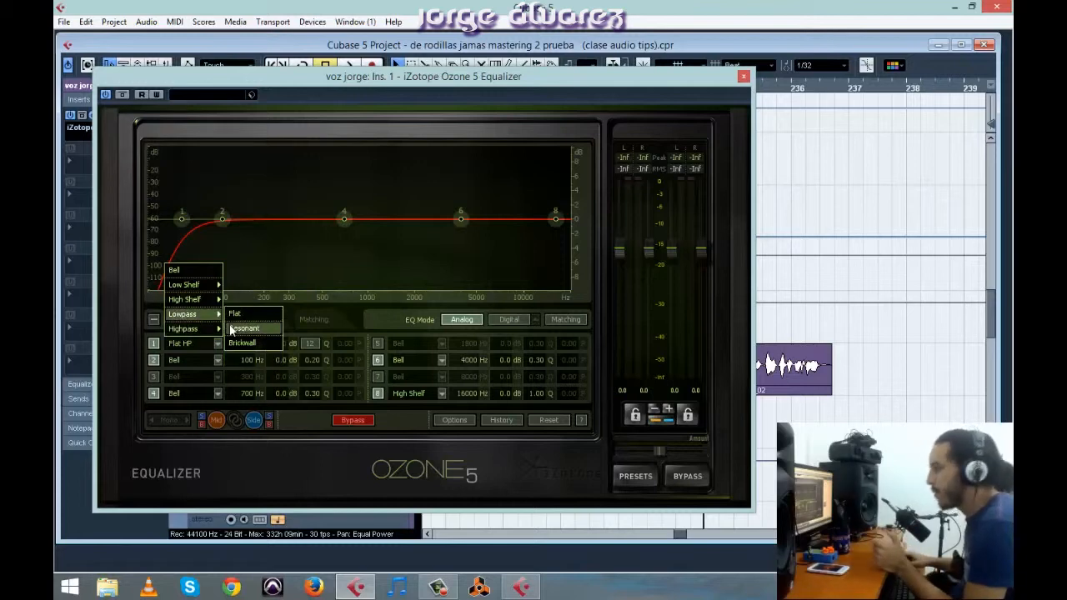
{"action": "left_click", "coordinate": [234, 328]}
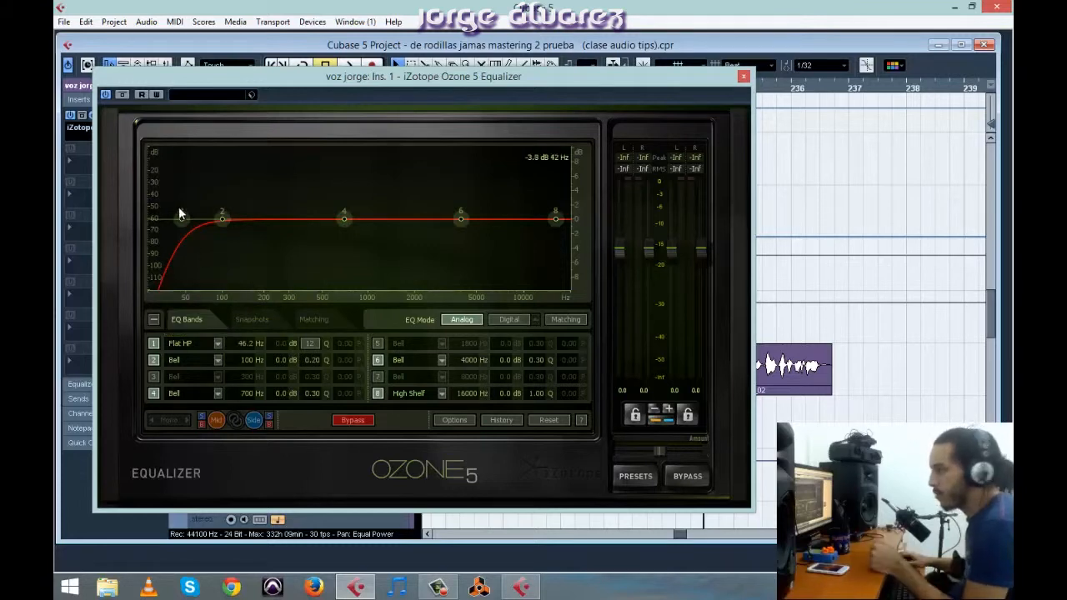
{"action": "left_click_drag", "start_coordinate": [183, 222], "coordinate": [252, 238]}
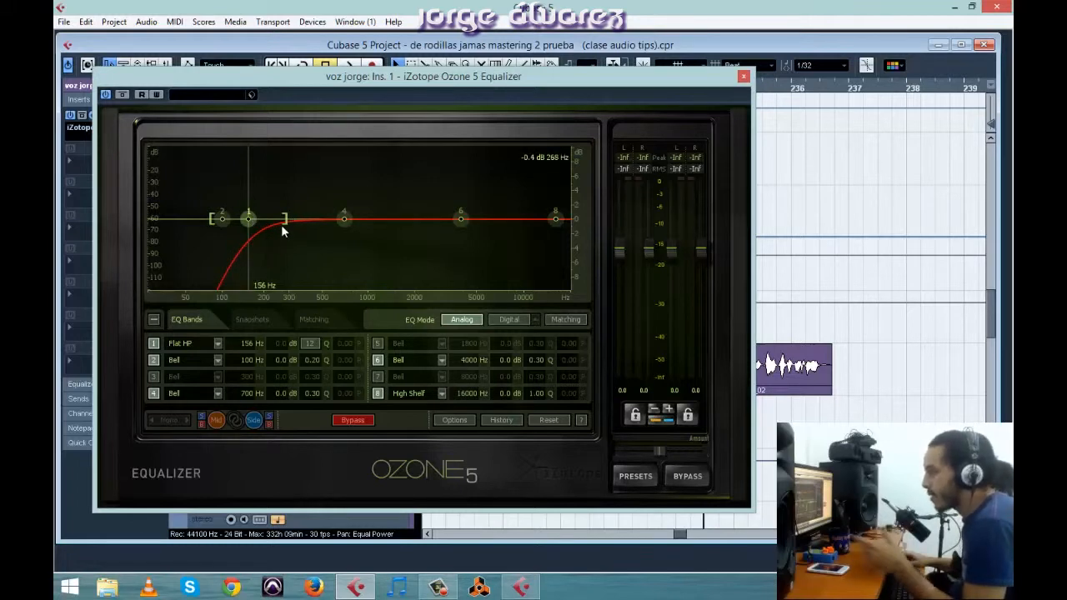
Step: Try to change the slope of the band 1 highpass filter directly on the equalizer curve
{"action": "mouse_move", "coordinate": [282, 225]}
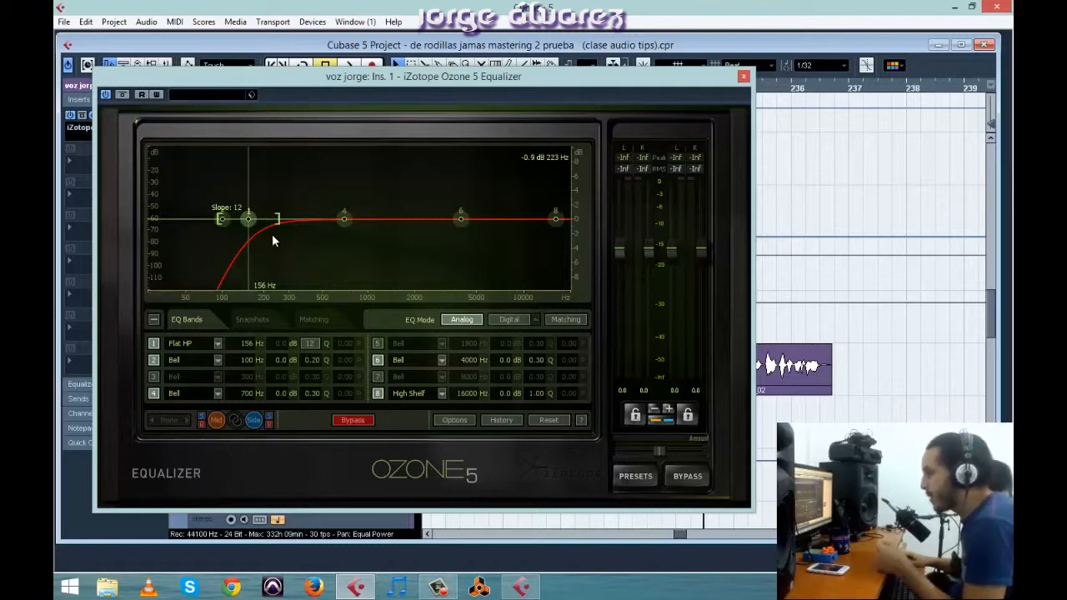
{"action": "mouse_move", "coordinate": [279, 225]}
{"action": "left_mouse_down"}
{"action": "mouse_move", "coordinate": [308, 228]}
{"action": "mouse_move", "coordinate": [247, 232]}
{"action": "mouse_move", "coordinate": [286, 223]}
{"action": "left_mouse_up"}
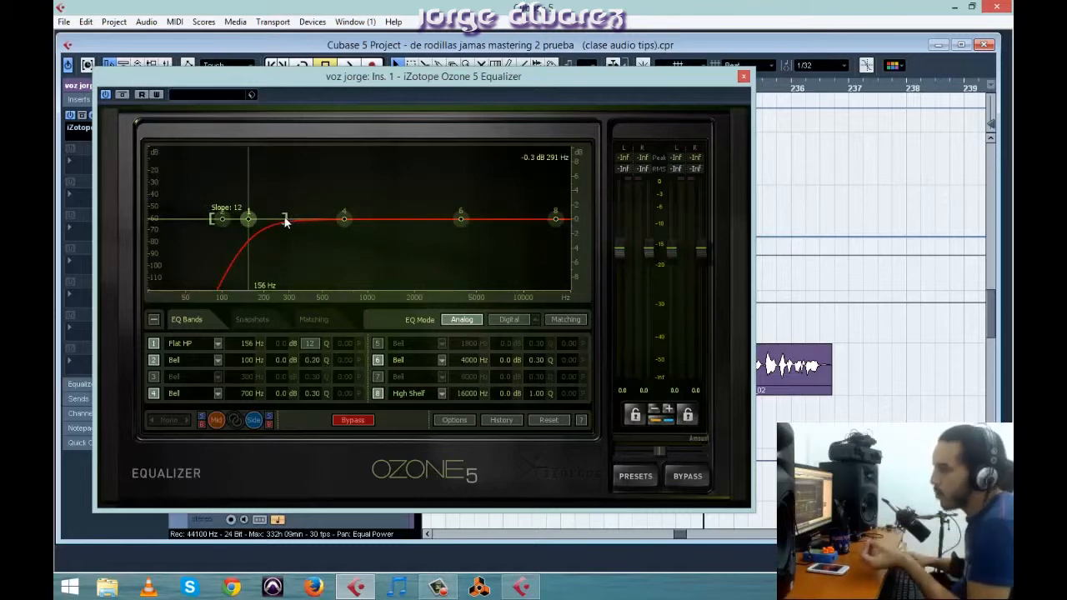
{"action": "left_click_drag", "start_coordinate": [286, 221], "coordinate": [320, 244]}
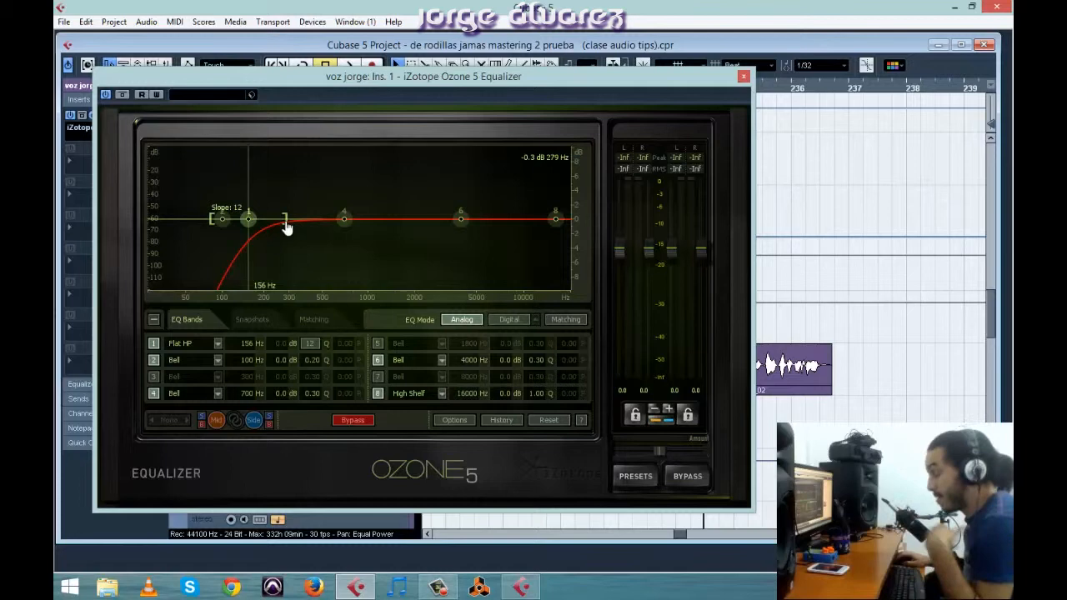
Step: Compare slopes of 48, 24 and 12 for the band 1 highpass filter, ending at 12
{"action": "left_click_drag", "start_coordinate": [285, 225], "coordinate": [248, 228]}
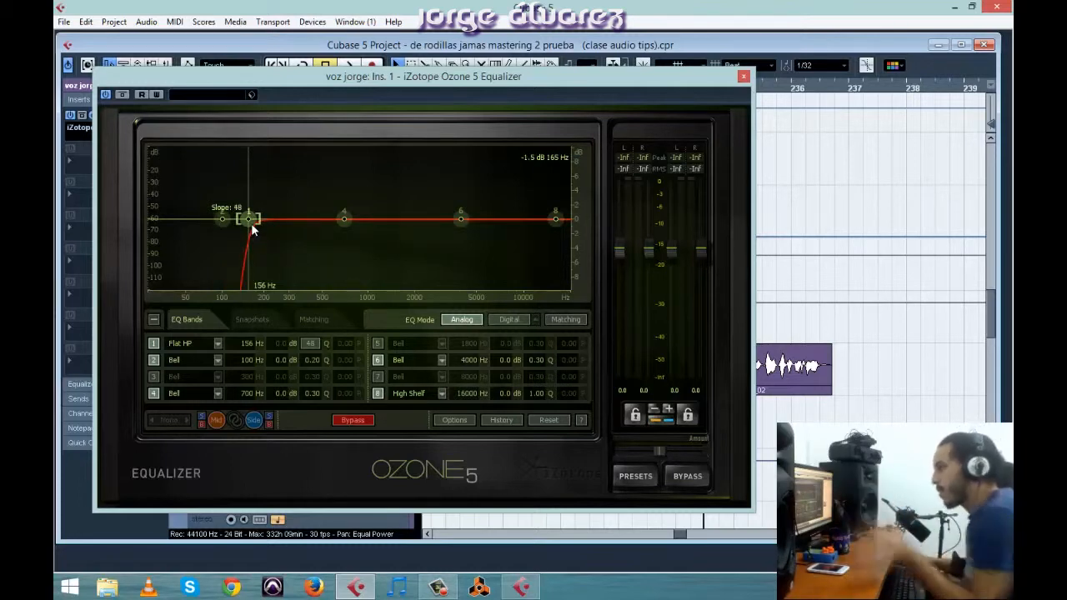
{"action": "left_click_drag", "start_coordinate": [257, 229], "coordinate": [306, 243]}
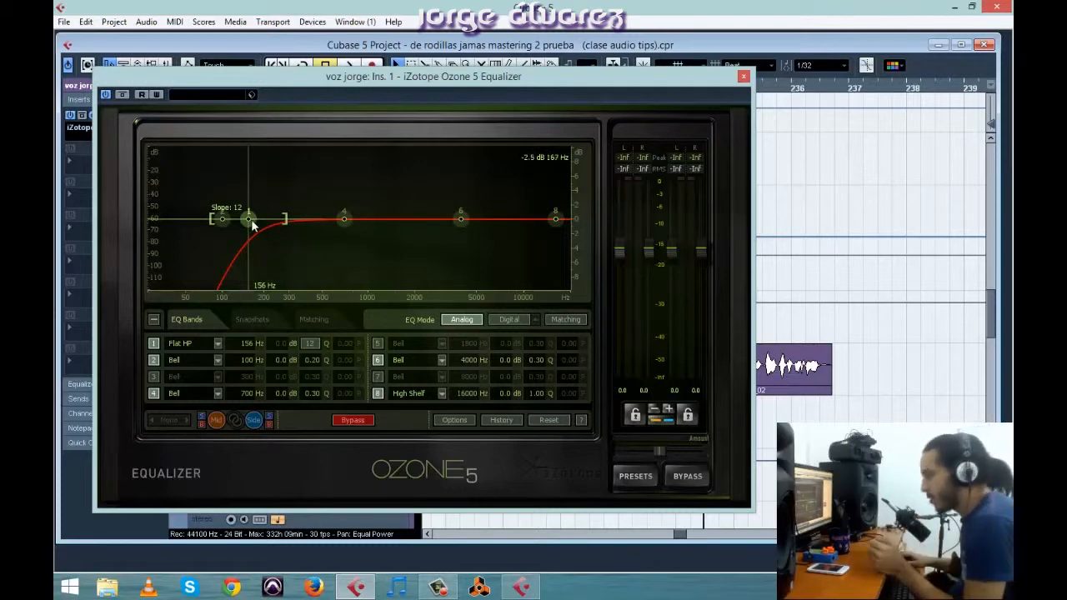
{"action": "left_click_drag", "start_coordinate": [280, 229], "coordinate": [261, 231]}
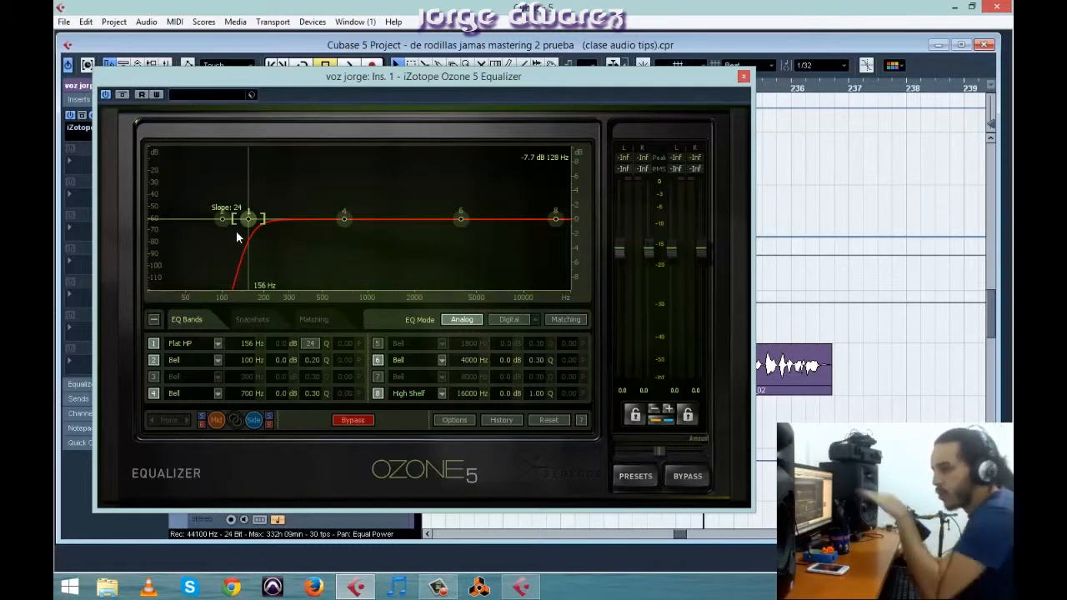
{"action": "left_click_drag", "start_coordinate": [264, 220], "coordinate": [257, 288]}
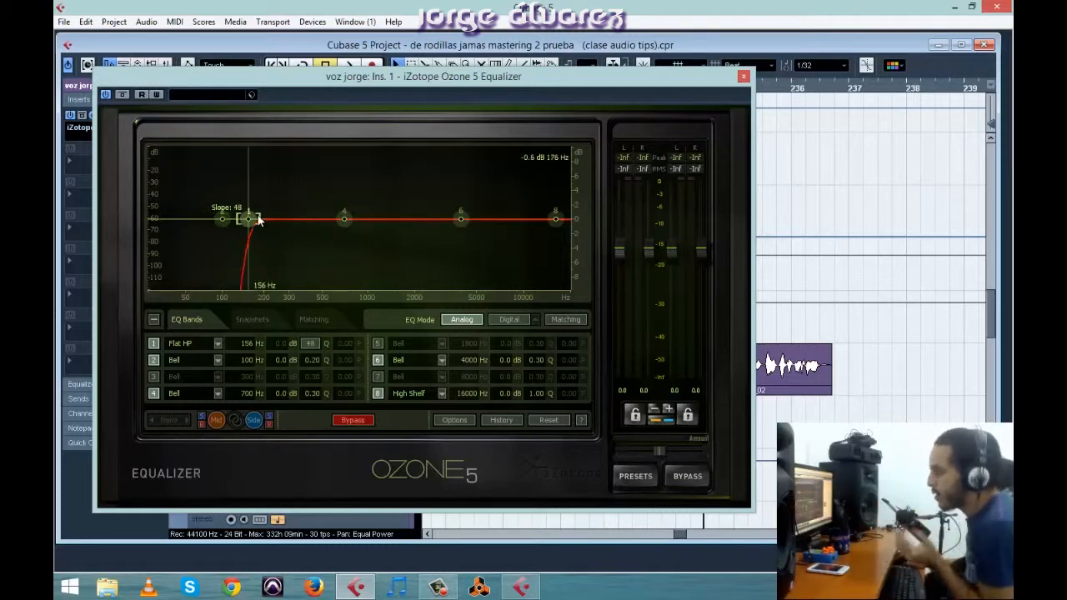
{"action": "left_click_drag", "start_coordinate": [257, 222], "coordinate": [326, 237]}
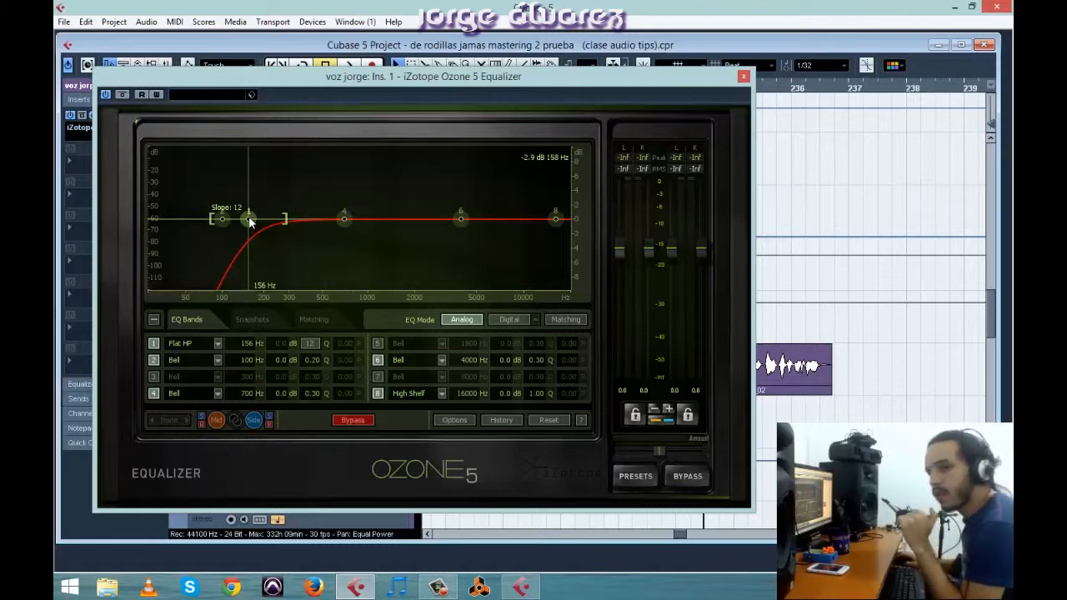
Step: Set the band 1 highpass slope to 24 and lower its cutoff to about 39.5 Hz
{"action": "left_click_drag", "start_coordinate": [248, 217], "coordinate": [247, 218]}
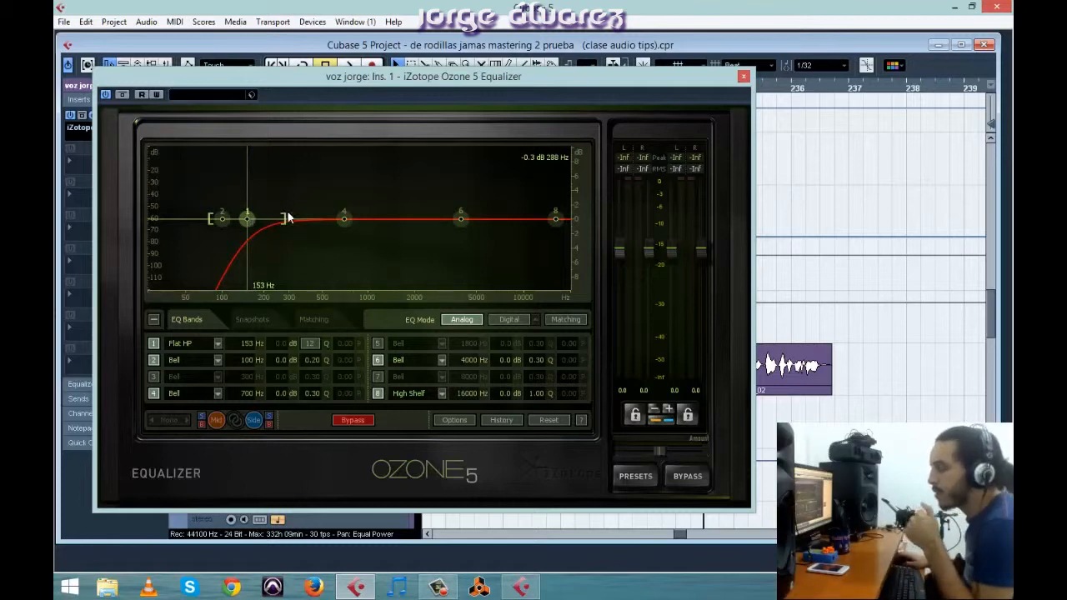
{"action": "left_click_drag", "start_coordinate": [285, 217], "coordinate": [276, 216]}
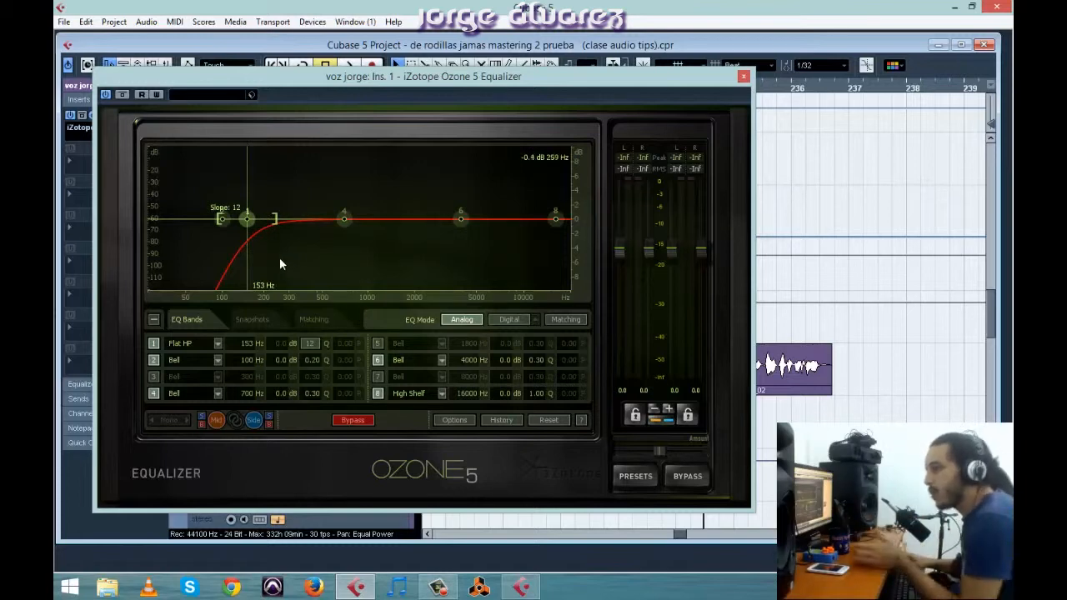
{"action": "left_click_drag", "start_coordinate": [274, 222], "coordinate": [271, 220]}
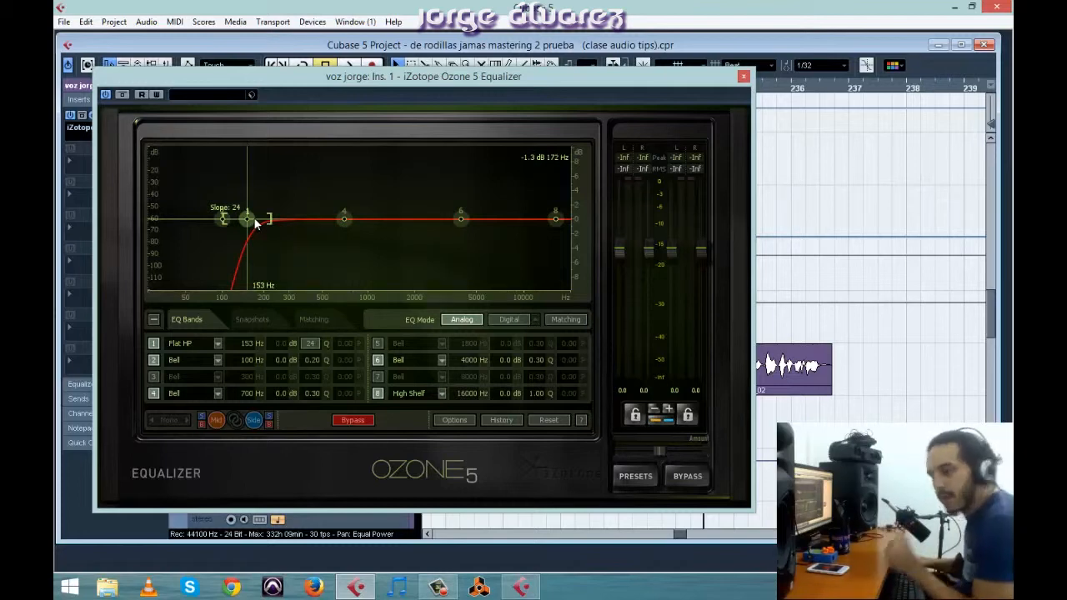
{"action": "left_click_drag", "start_coordinate": [250, 215], "coordinate": [242, 216]}
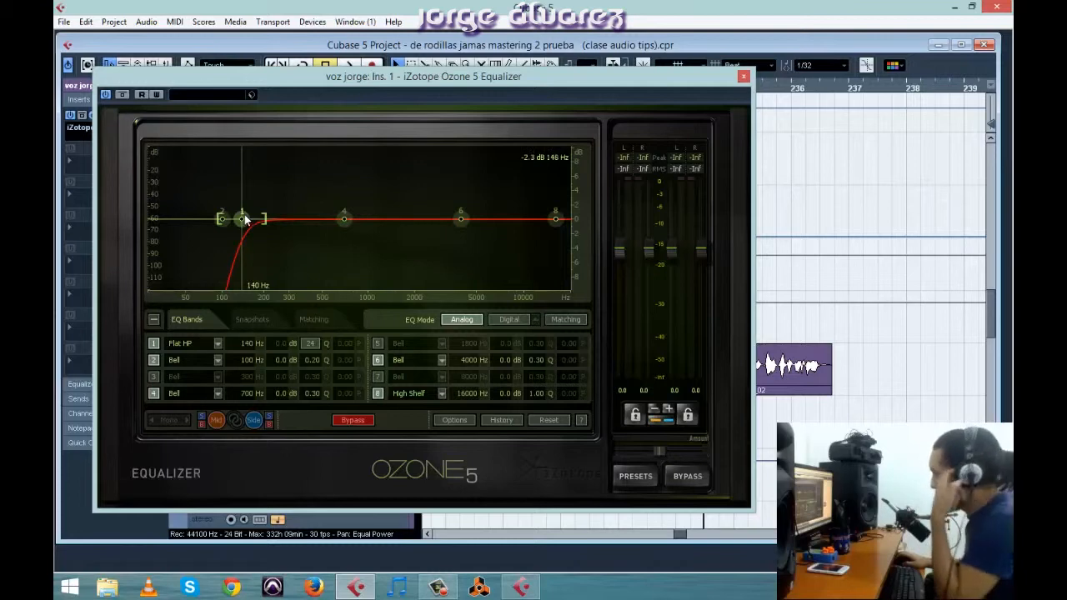
{"action": "left_click_drag", "start_coordinate": [242, 218], "coordinate": [175, 240]}
Step: Switch off equalizer band 1 and change band 8 to a Flat Lowpass filter
{"action": "left_click", "coordinate": [154, 344]}
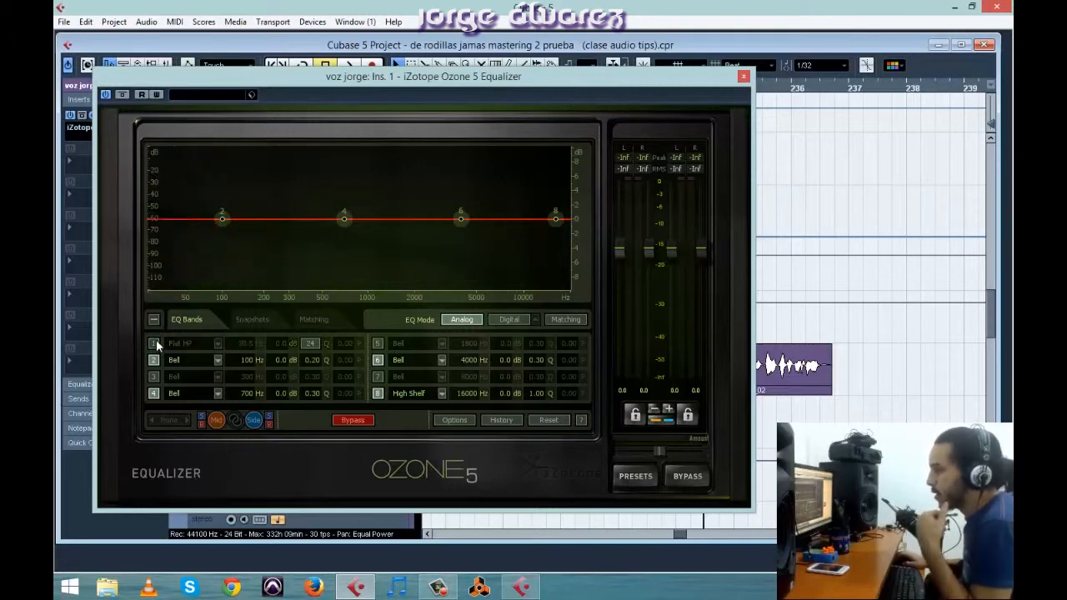
{"action": "left_click", "coordinate": [435, 389]}
{"action": "mouse_move", "coordinate": [431, 439]}
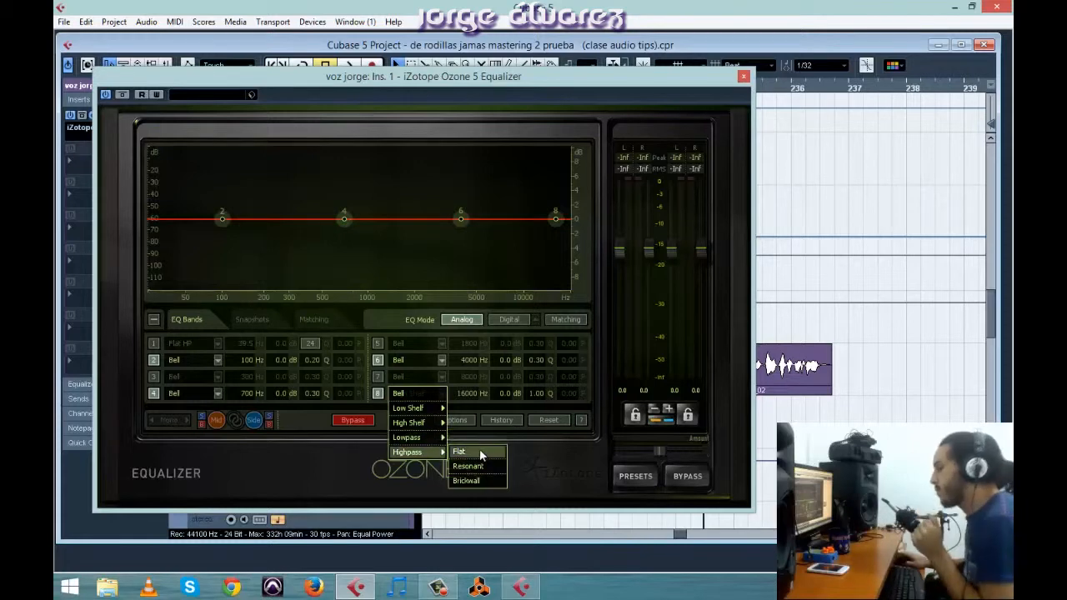
{"action": "left_click", "coordinate": [465, 437]}
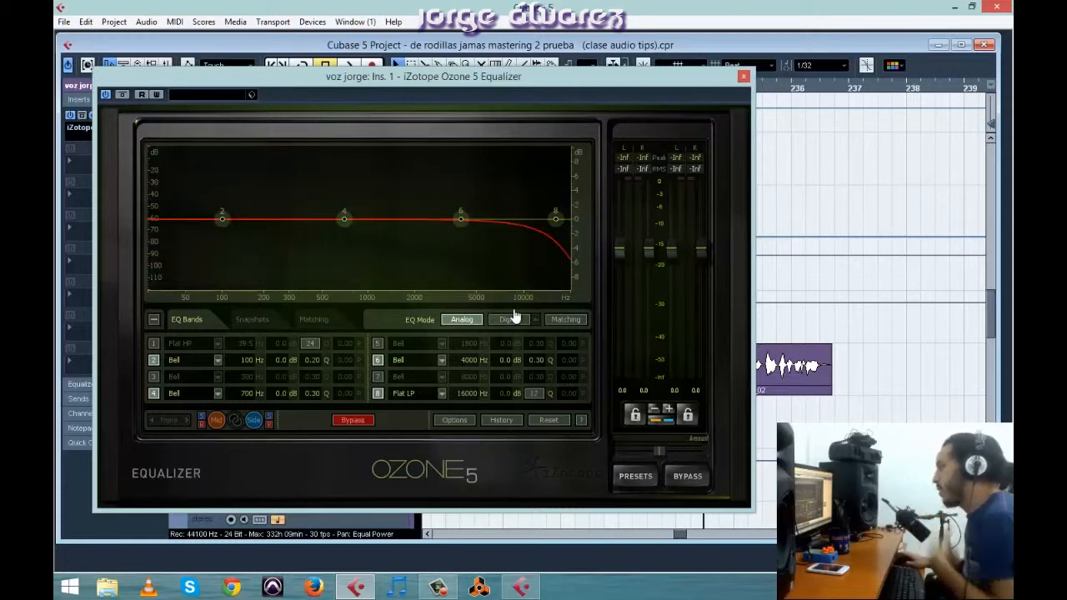
Step: Sweep the band 8 lowpass cutoff down to about 1146 Hz and bring it back to about 7689 Hz with slope 12
{"action": "left_click_drag", "start_coordinate": [557, 220], "coordinate": [488, 218]}
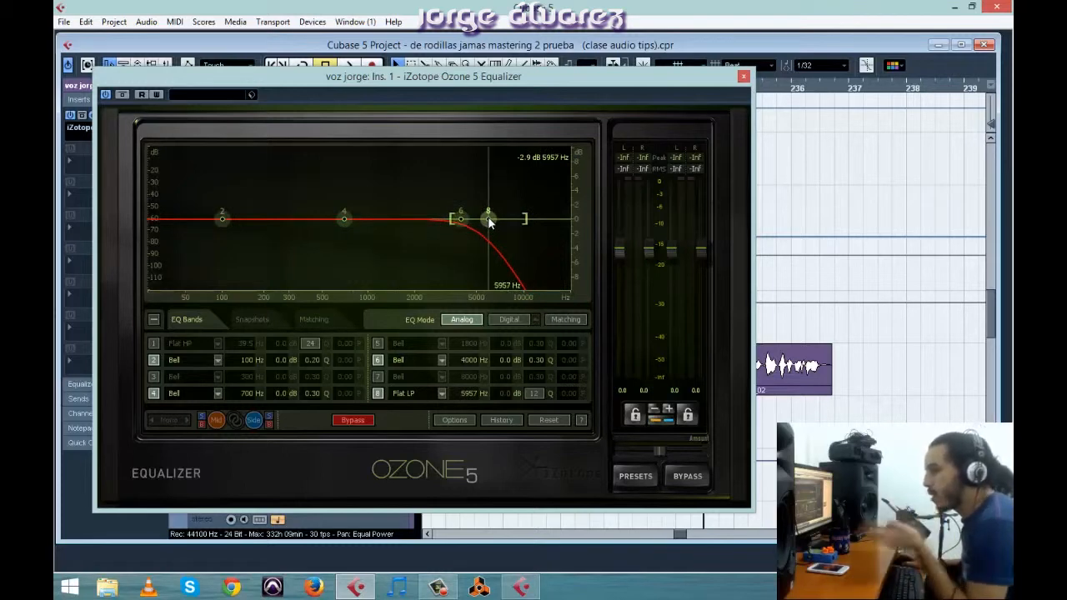
{"action": "left_click_drag", "start_coordinate": [489, 221], "coordinate": [377, 221]}
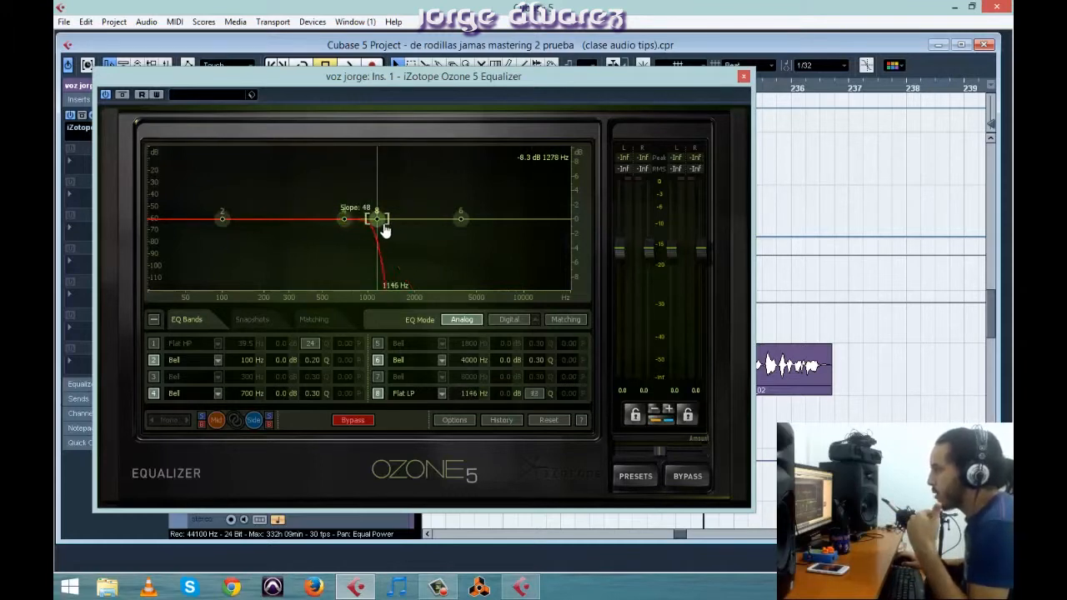
{"action": "left_click_drag", "start_coordinate": [377, 221], "coordinate": [250, 243]}
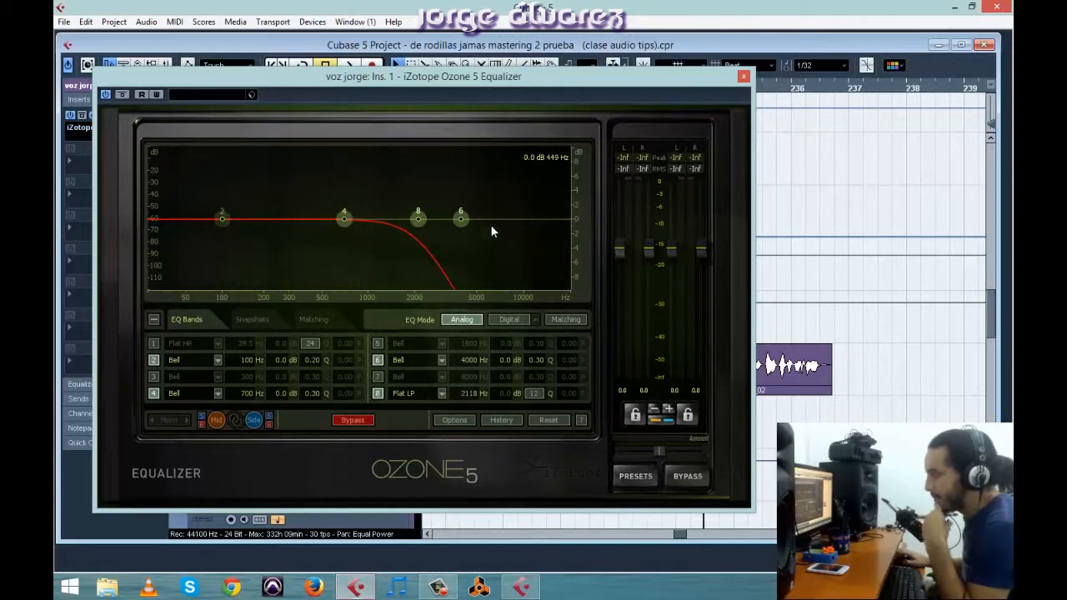
{"action": "left_click_drag", "start_coordinate": [458, 223], "coordinate": [553, 229]}
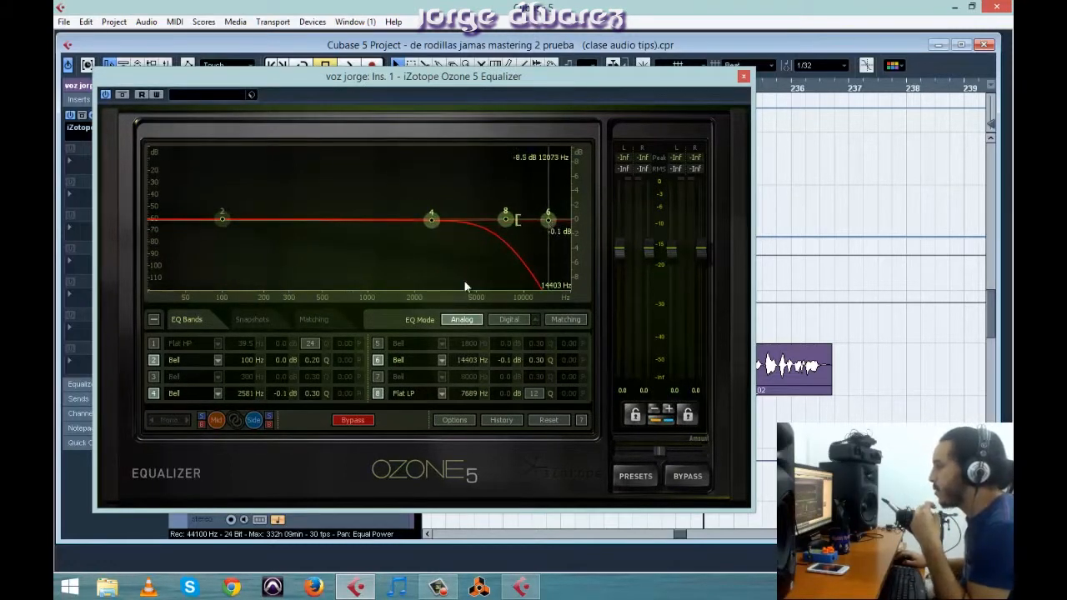
Step: Switch off equalizer bands 6 and 4 and switch the band 1 highpass filter back on
{"action": "left_click", "coordinate": [377, 361]}
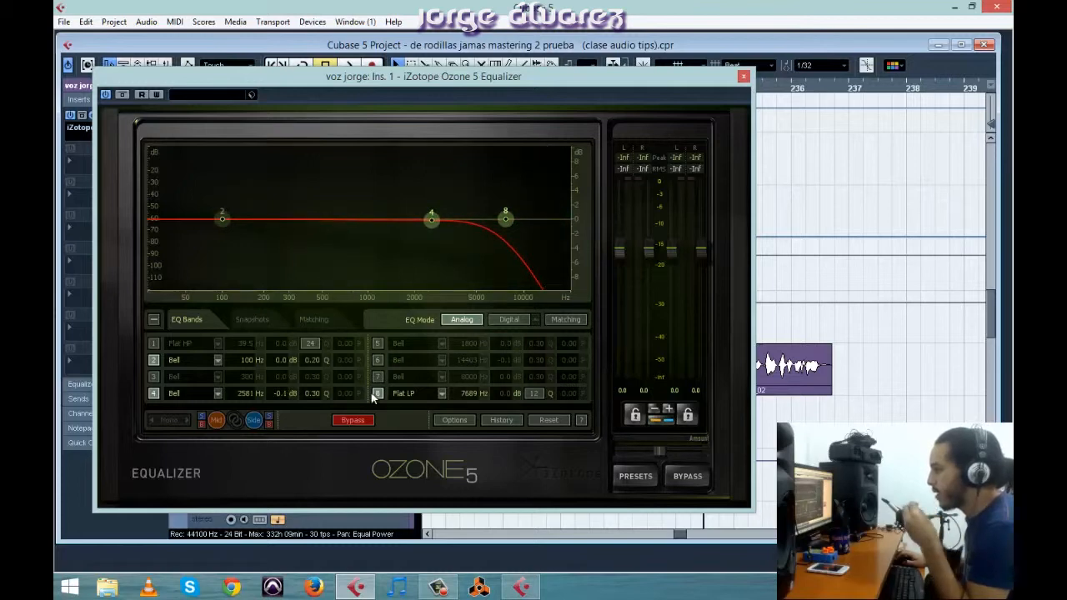
{"action": "left_click", "coordinate": [154, 393]}
{"action": "left_click_drag", "start_coordinate": [549, 75], "coordinate": [490, 67]}
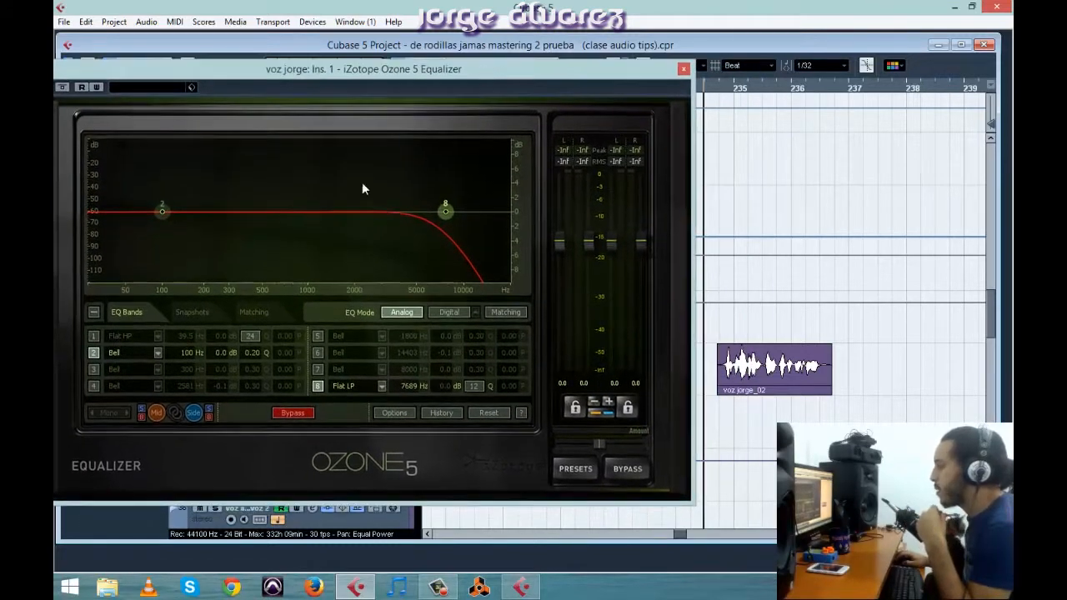
{"action": "left_click", "coordinate": [93, 334]}
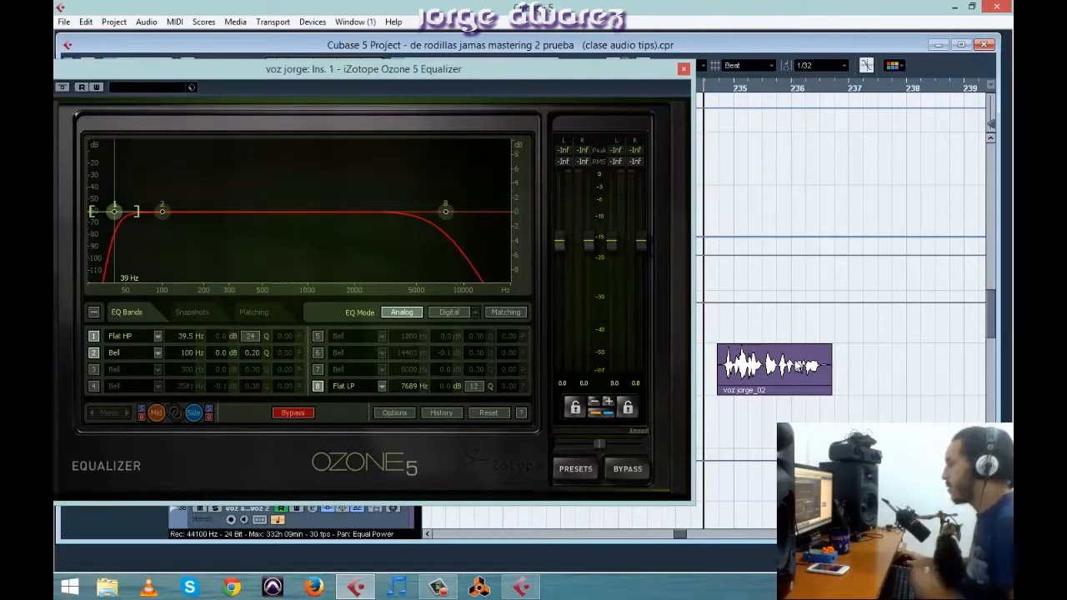
Step: Set the loop range to the recorded voice clip and position the equalizer window so the clip stays uncovered
{"action": "left_click", "coordinate": [739, 372]}
{"action": "key", "text": "p"}
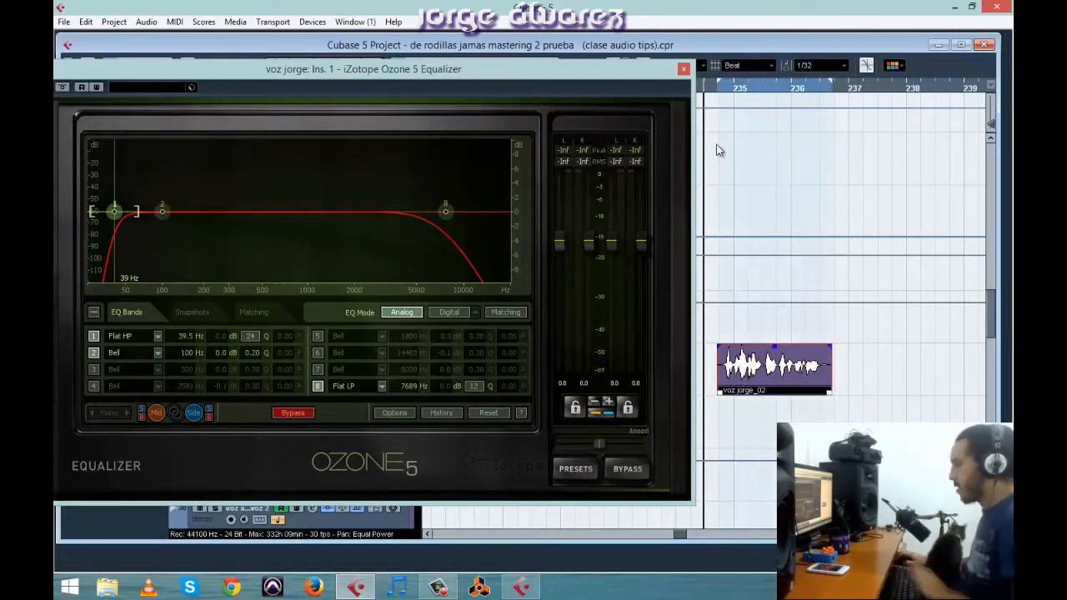
{"action": "left_click_drag", "start_coordinate": [596, 82], "coordinate": [594, 152]}
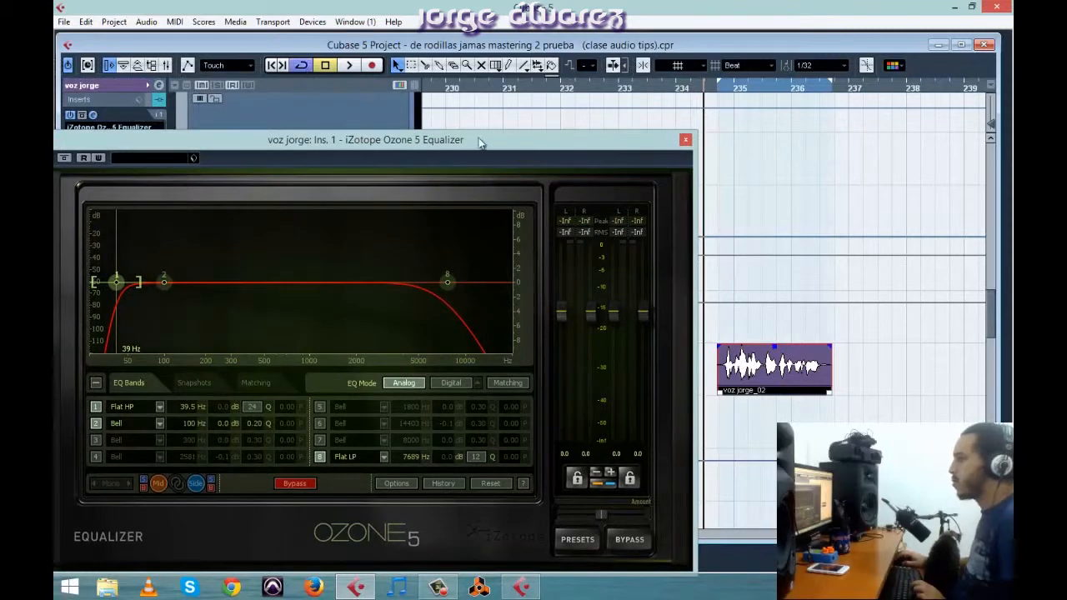
{"action": "left_click_drag", "start_coordinate": [512, 145], "coordinate": [523, 62]}
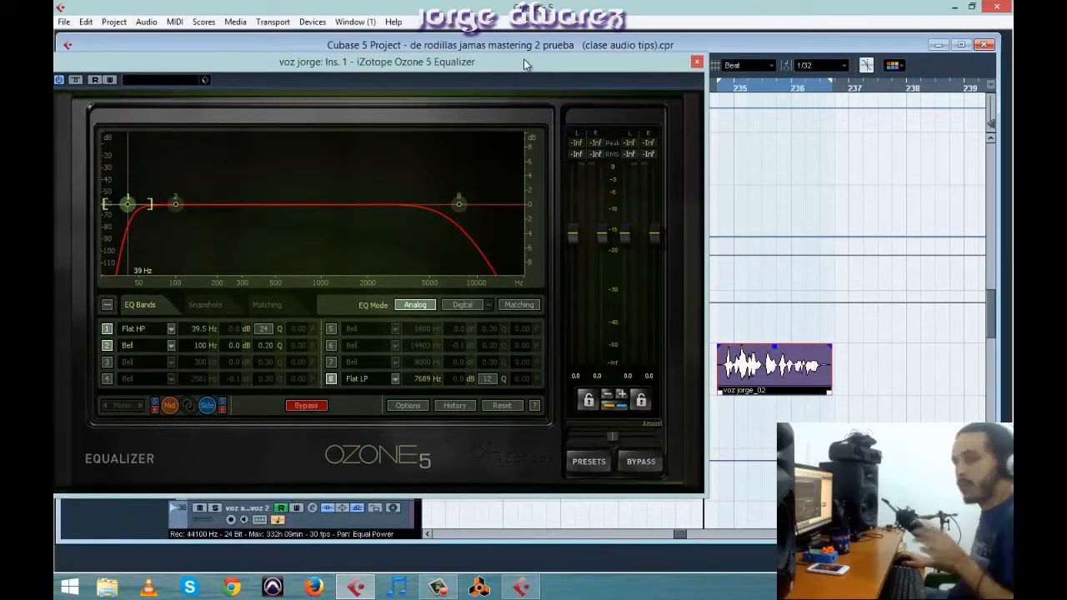
Step: During looped playback, sweep the band 1 highpass cutoff to about 12073 Hz and back to 35 Hz, raising the output about 5.6 dB
{"action": "key", "text": "space"}
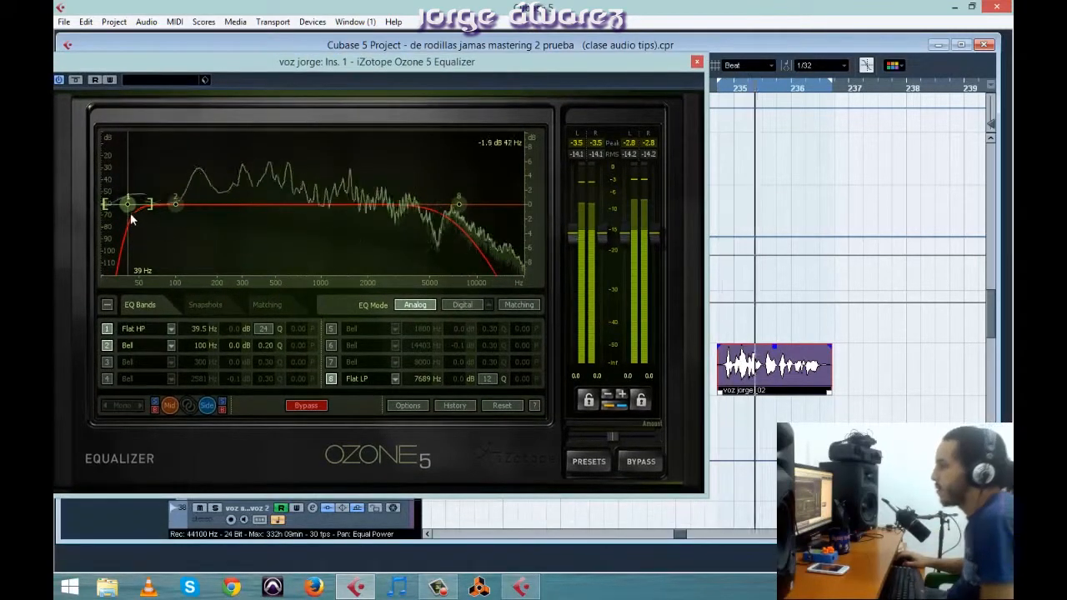
{"action": "left_click_drag", "start_coordinate": [127, 204], "coordinate": [241, 225]}
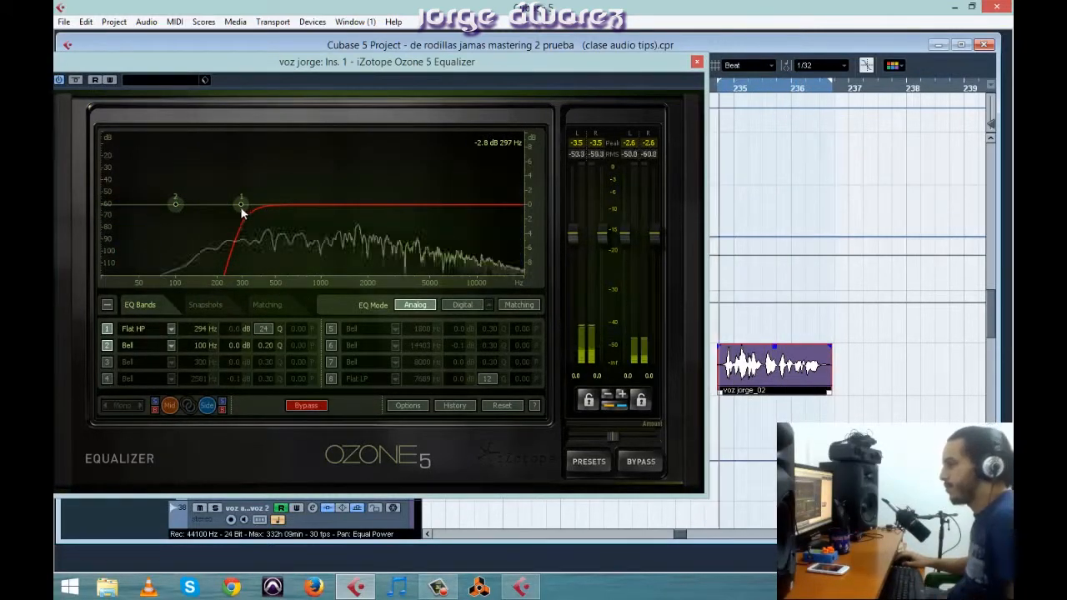
{"action": "left_click_drag", "start_coordinate": [240, 209], "coordinate": [500, 240]}
{"action": "left_click_drag", "start_coordinate": [624, 235], "coordinate": [645, 198]}
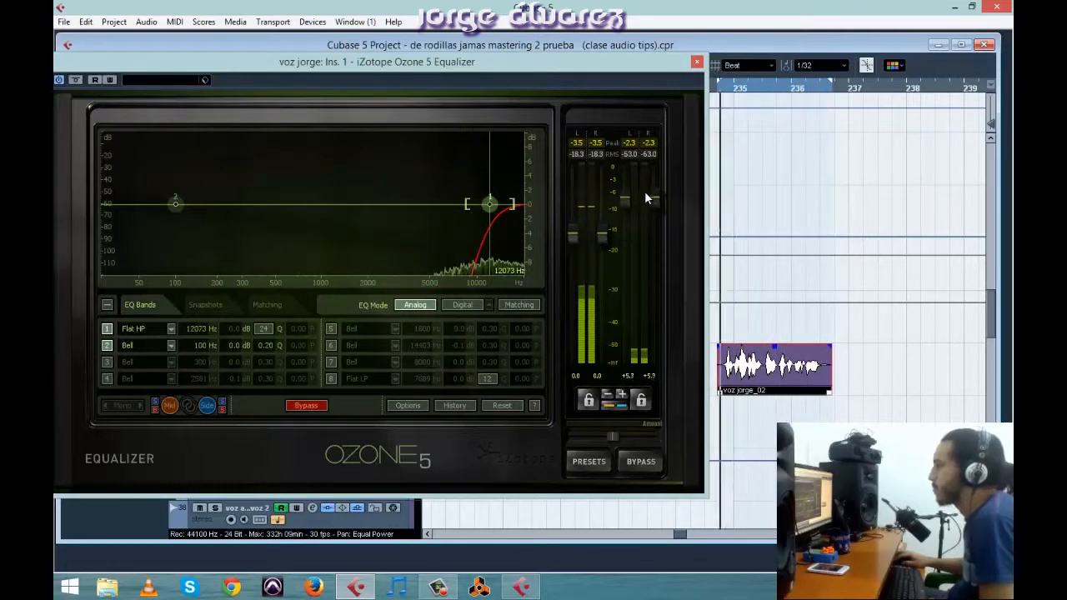
{"action": "left_click_drag", "start_coordinate": [490, 203], "coordinate": [124, 210]}
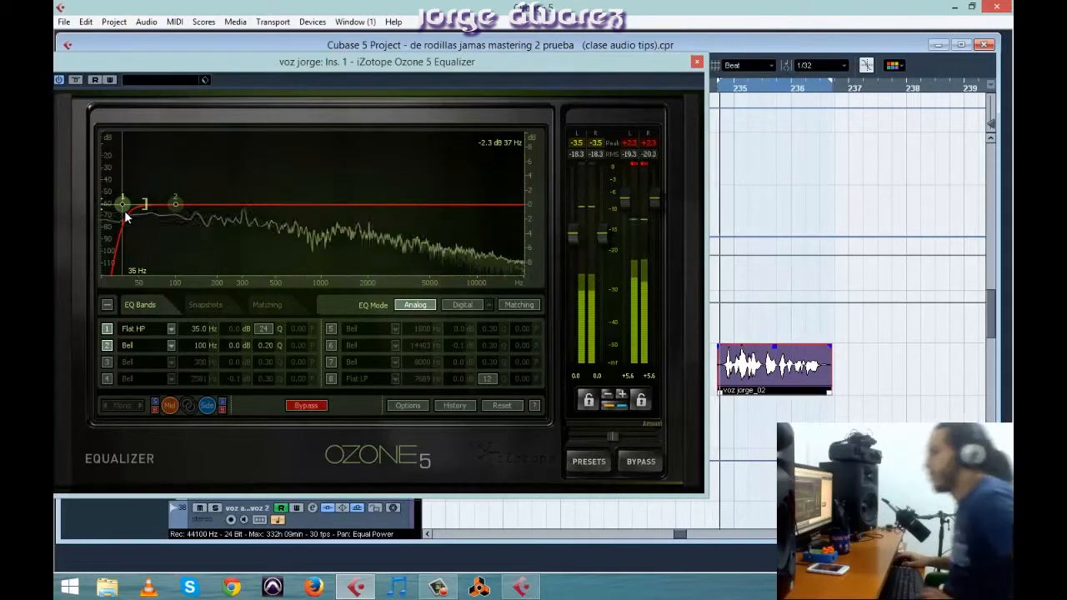
{"action": "key", "text": "space"}
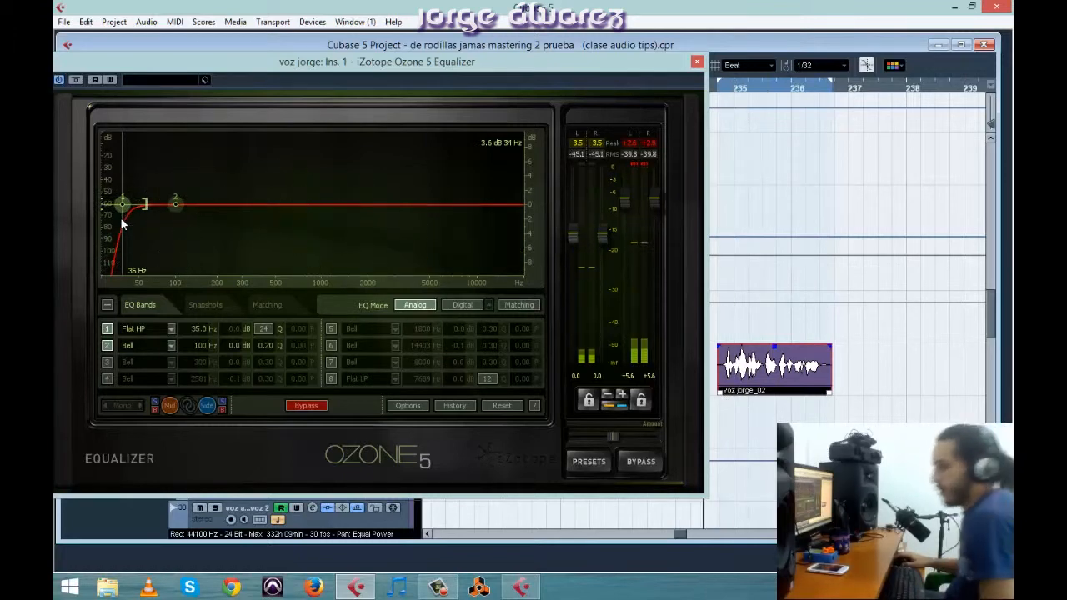
Step: Raise the band 1 highpass cutoff to about 254 Hz and audition the voice with its slope set to 48
{"action": "left_click_drag", "start_coordinate": [122, 205], "coordinate": [235, 210]}
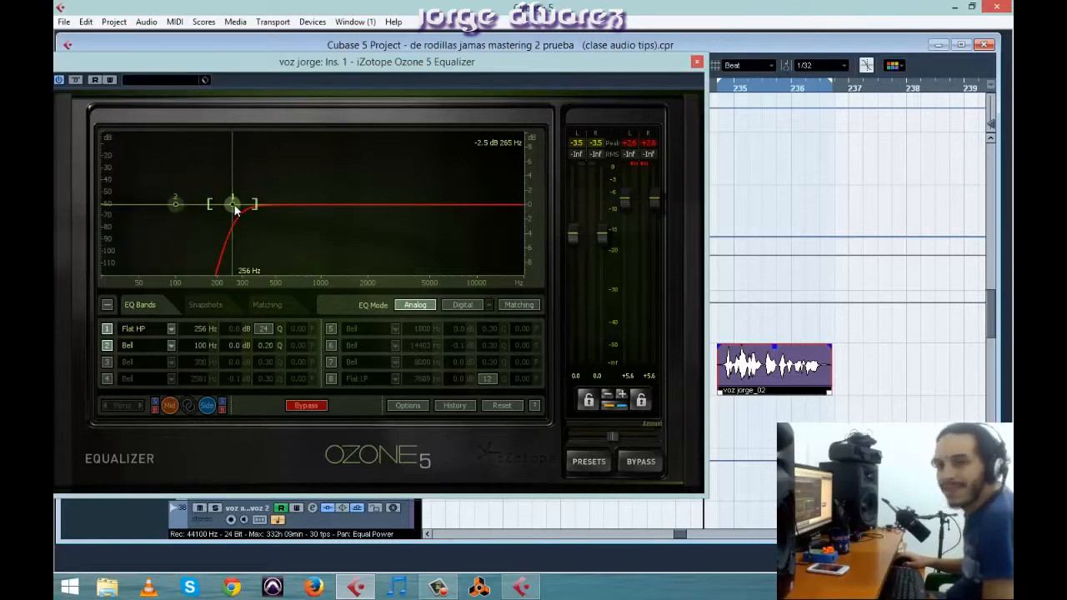
{"action": "left_click_drag", "start_coordinate": [233, 206], "coordinate": [232, 208]}
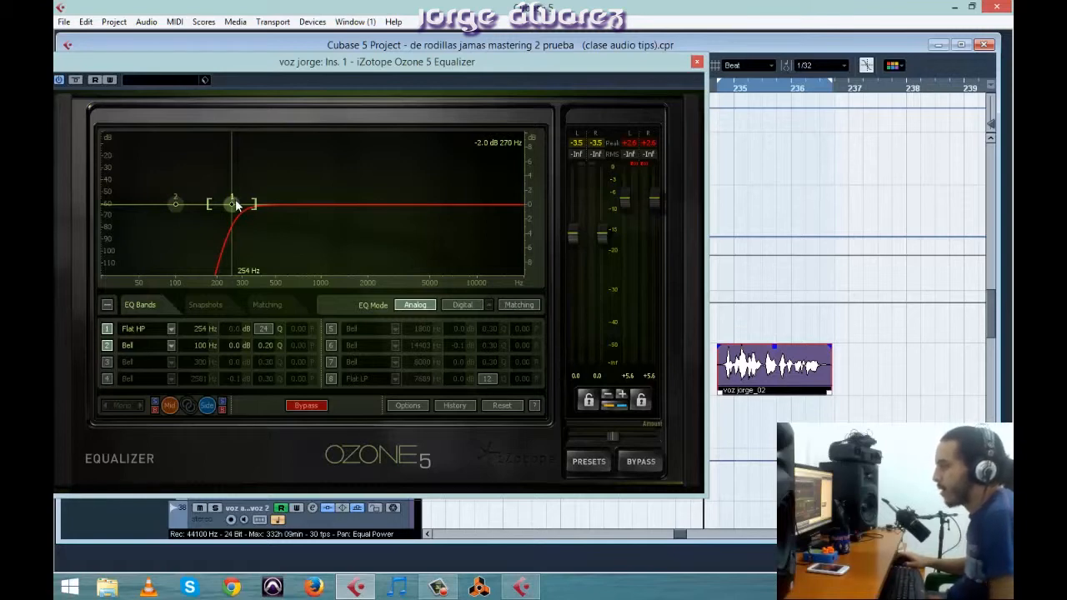
{"action": "key", "text": "space"}
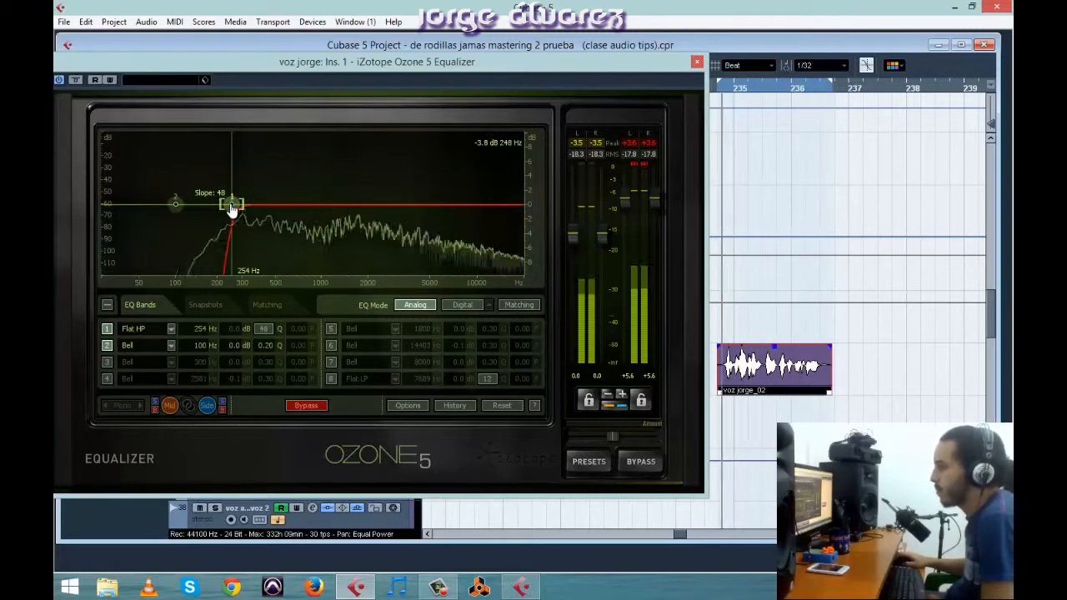
{"action": "left_click_drag", "start_coordinate": [276, 221], "coordinate": [147, 258]}
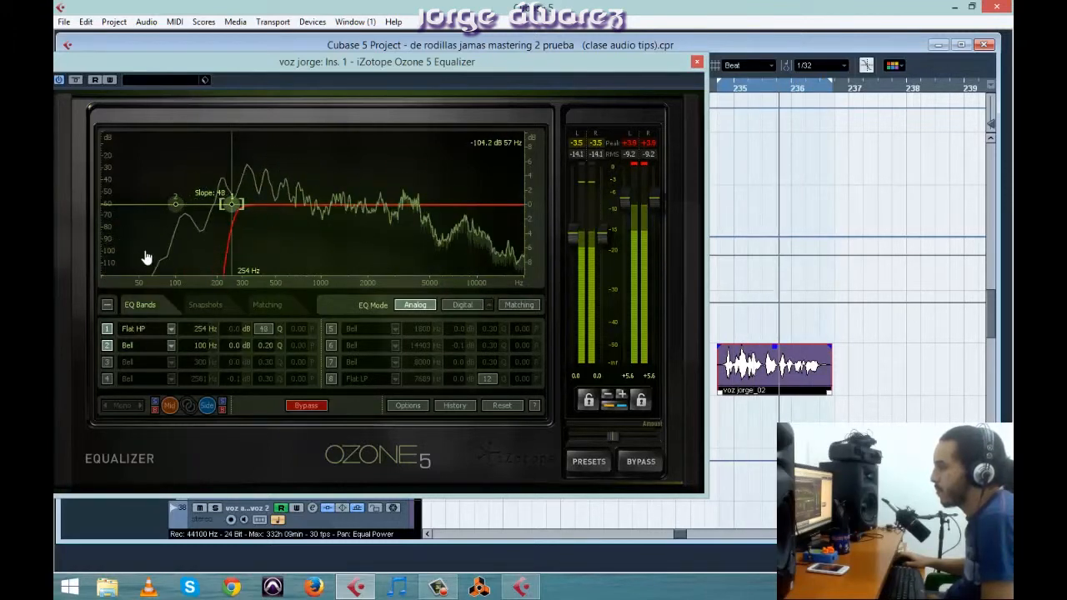
{"action": "key", "text": "space"}
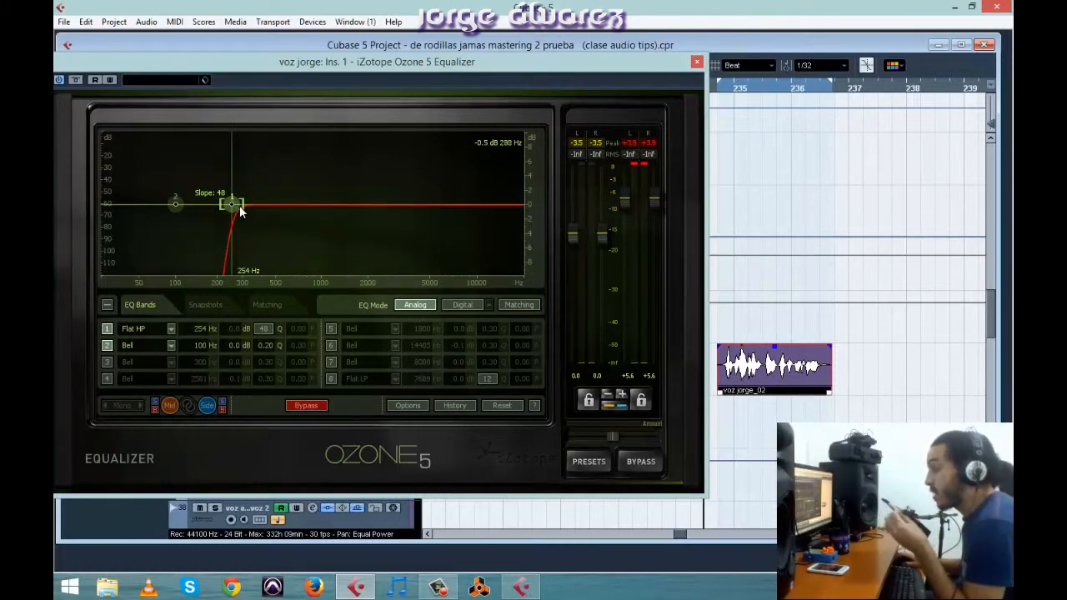
Step: Set the band 1 highpass cutoff to about 251 Hz and soften its slope to 12
{"action": "left_click_drag", "start_coordinate": [231, 205], "coordinate": [228, 248]}
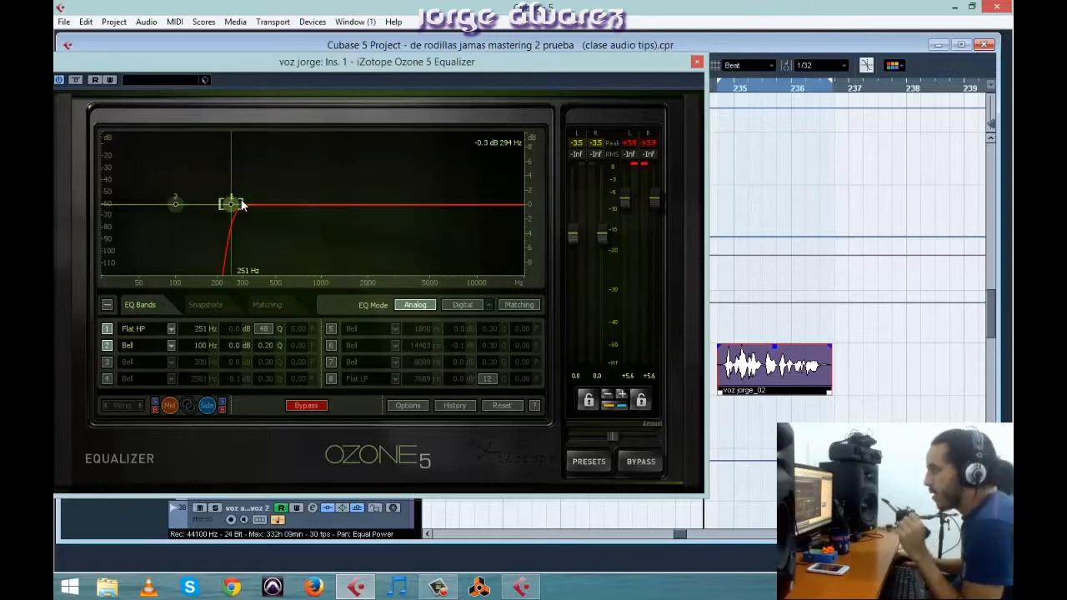
{"action": "left_click_drag", "start_coordinate": [242, 205], "coordinate": [268, 206]}
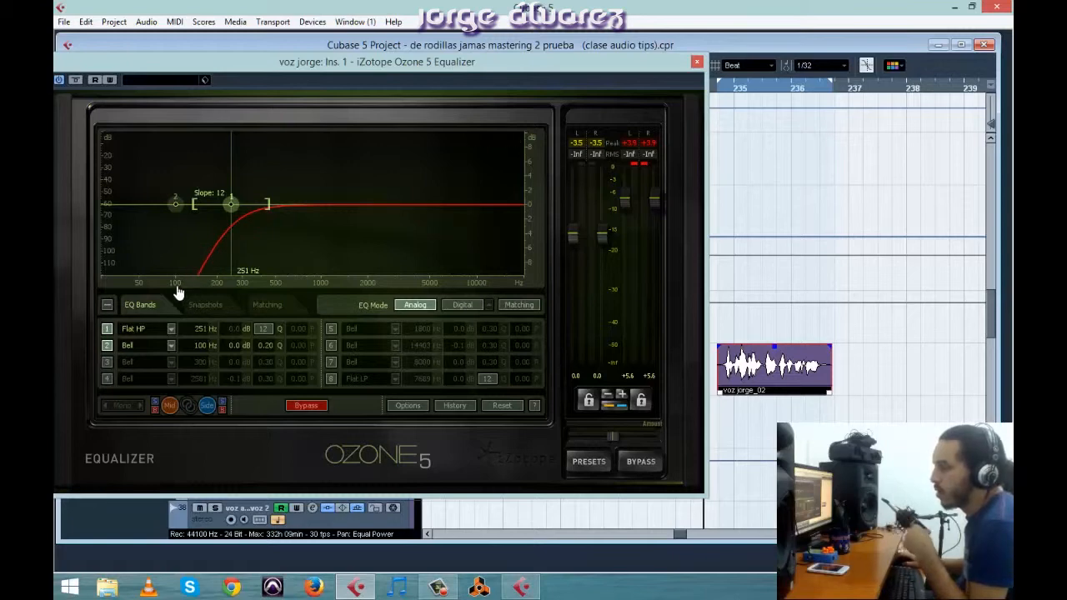
{"action": "left_click", "coordinate": [170, 328]}
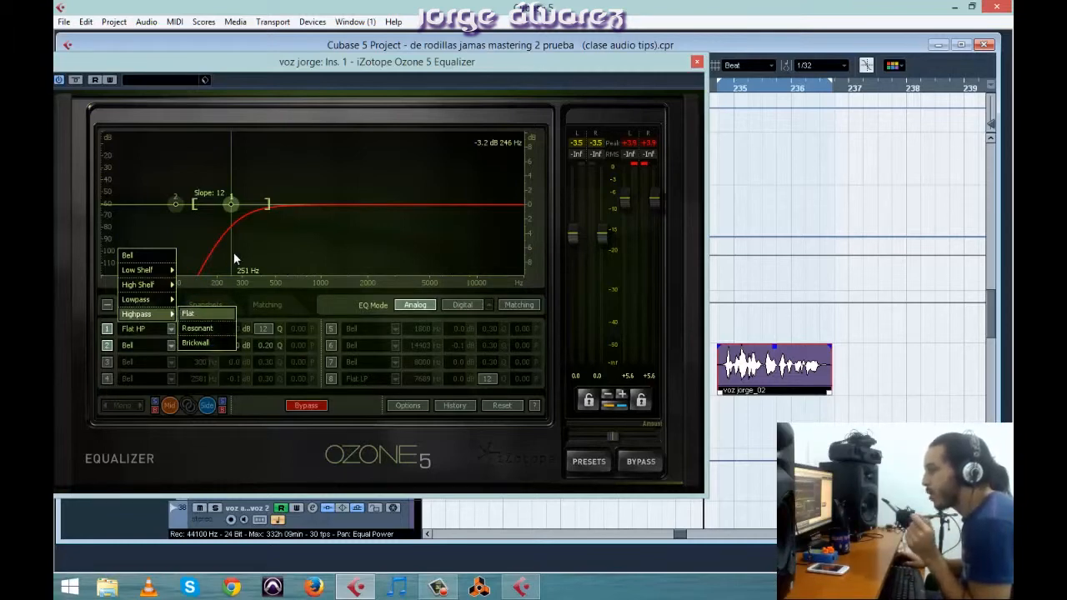
{"action": "left_click", "coordinate": [234, 253]}
{"action": "mouse_move", "coordinate": [263, 208]}
{"action": "left_mouse_down"}
{"action": "mouse_move", "coordinate": [241, 214]}
{"action": "mouse_move", "coordinate": [275, 220]}
{"action": "left_mouse_up"}
Step: Change band 1 to a brickwall highpass and raise its cutoff to about 316 Hz
{"action": "left_click", "coordinate": [171, 328]}
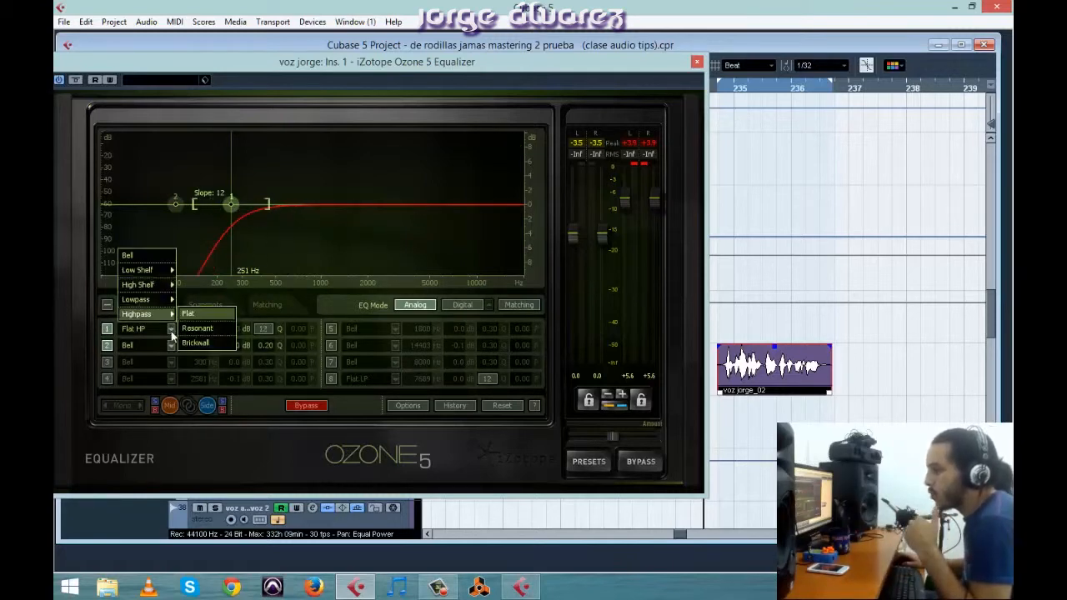
{"action": "left_click", "coordinate": [197, 342]}
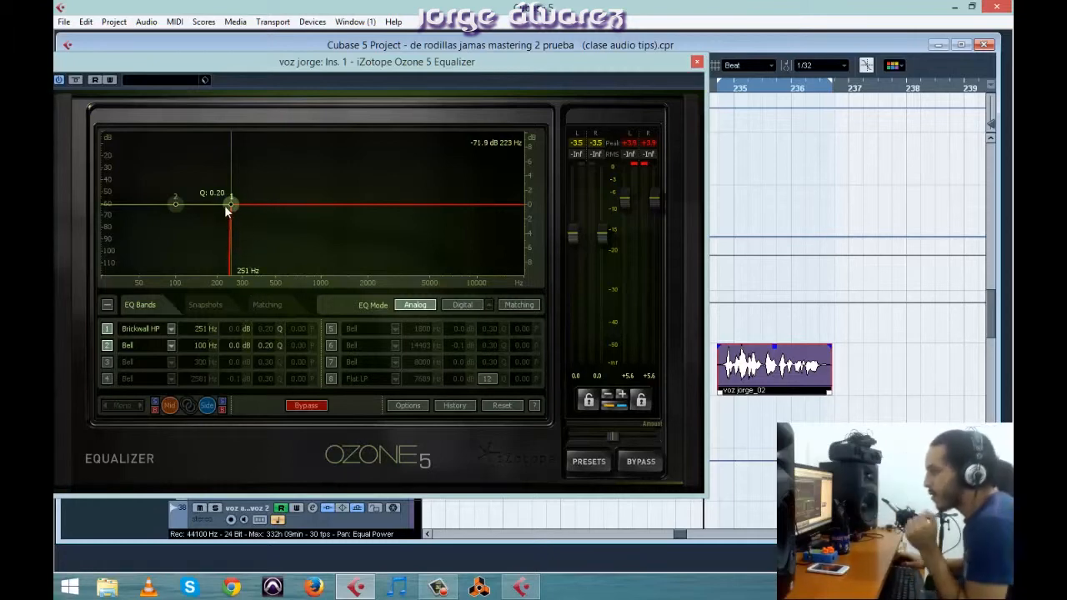
{"action": "left_click_drag", "start_coordinate": [230, 209], "coordinate": [235, 211]}
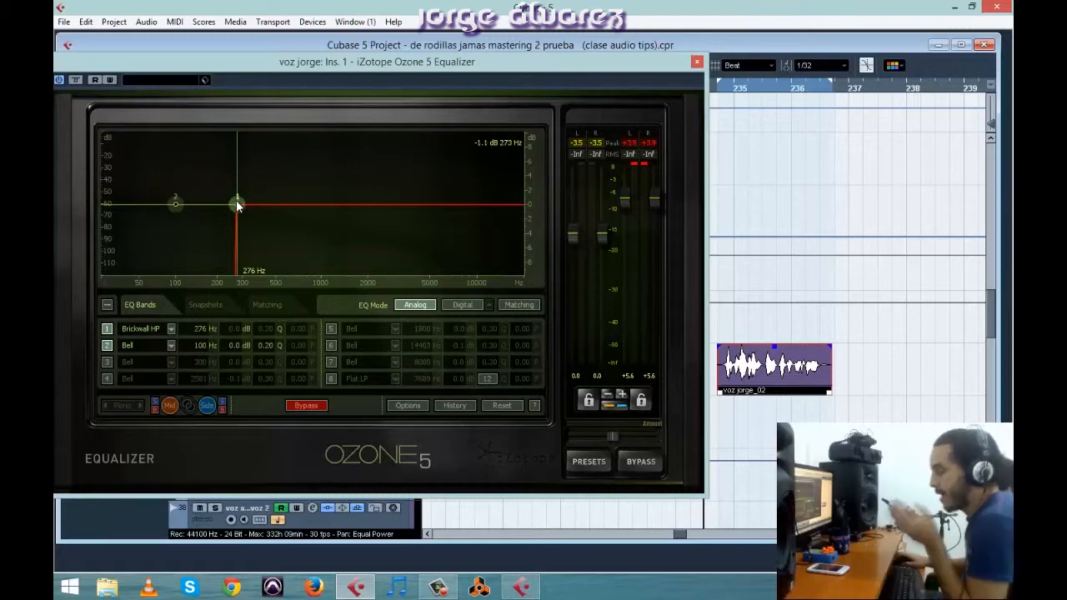
{"action": "left_click_drag", "start_coordinate": [239, 209], "coordinate": [250, 240]}
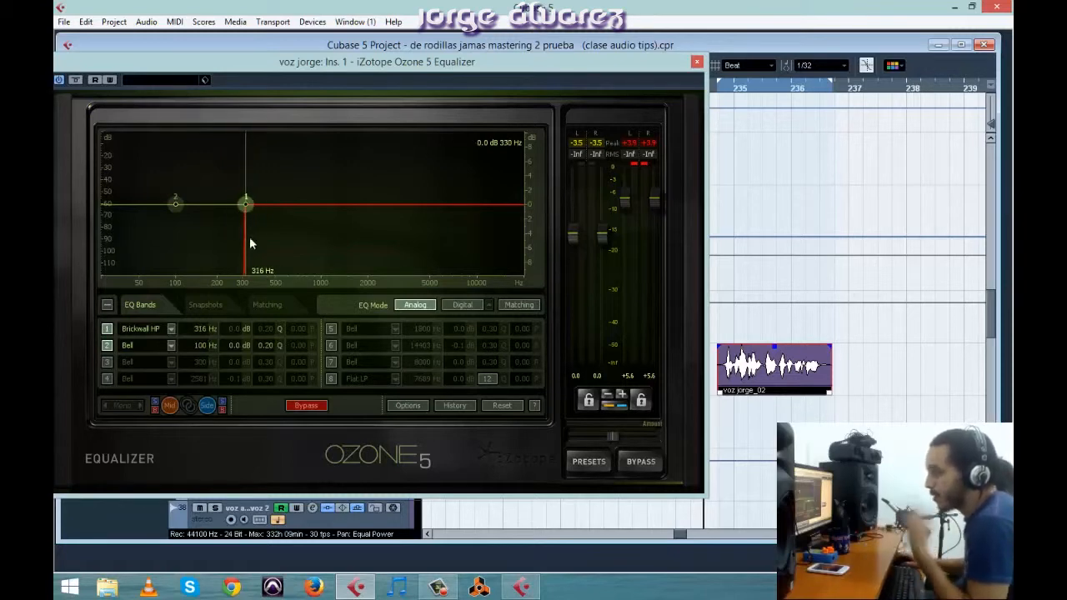
Step: Play the voice clip and lower the band 1 brickwall highpass cutoff to about 48 Hz
{"action": "left_click", "coordinate": [170, 329]}
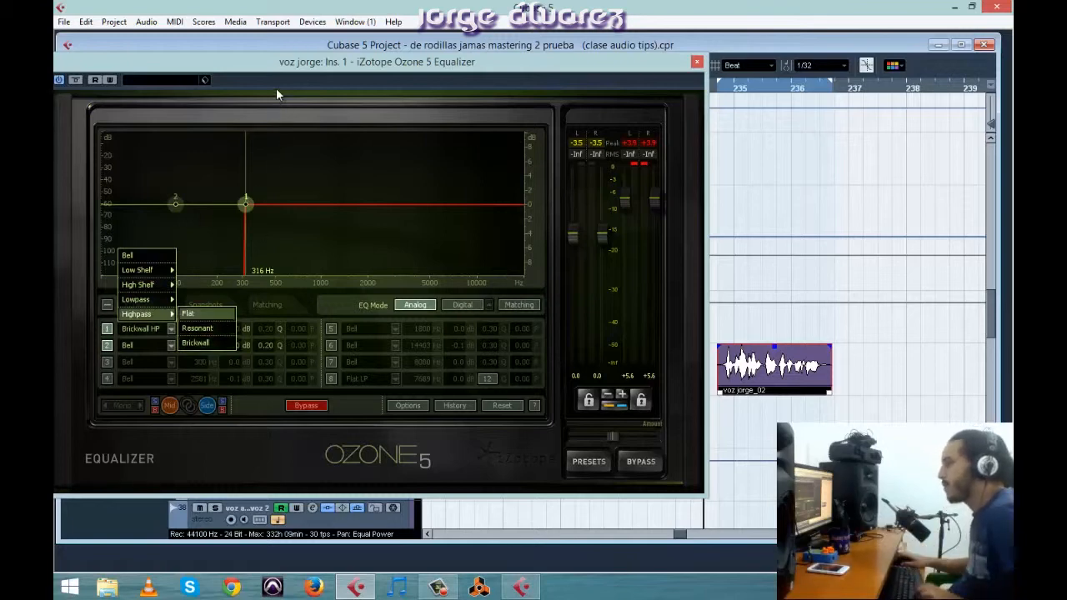
{"action": "left_click", "coordinate": [255, 67]}
{"action": "key", "text": "space"}
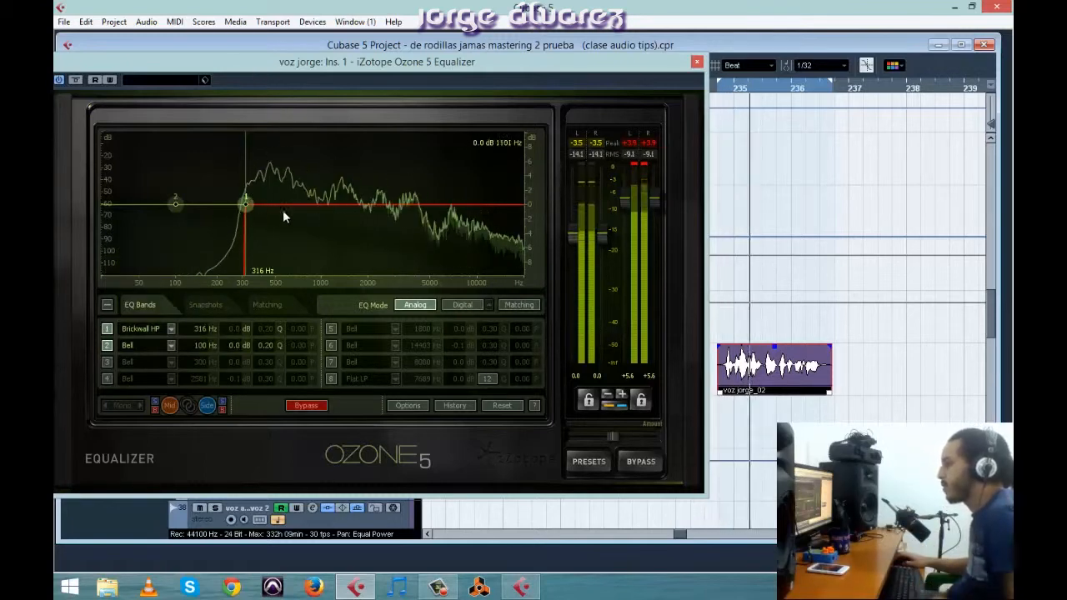
{"action": "left_click_drag", "start_coordinate": [245, 205], "coordinate": [136, 205]}
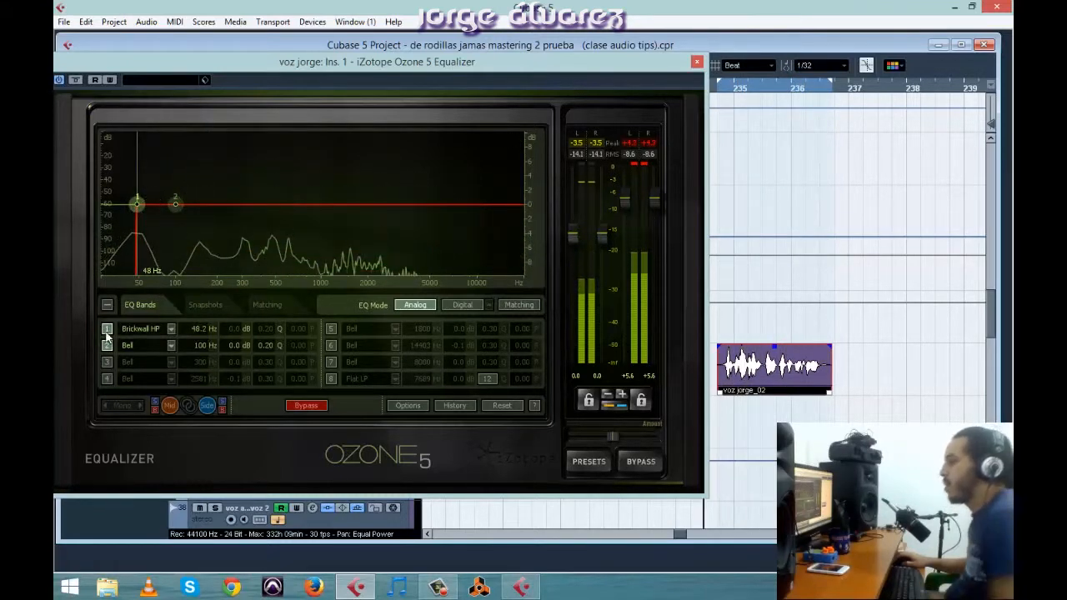
Step: Switch from band 1 to the band 8 lowpass and, during playback, set its cutoff to about 17014 Hz with slope 48
{"action": "left_click", "coordinate": [107, 329]}
{"action": "left_click", "coordinate": [331, 378]}
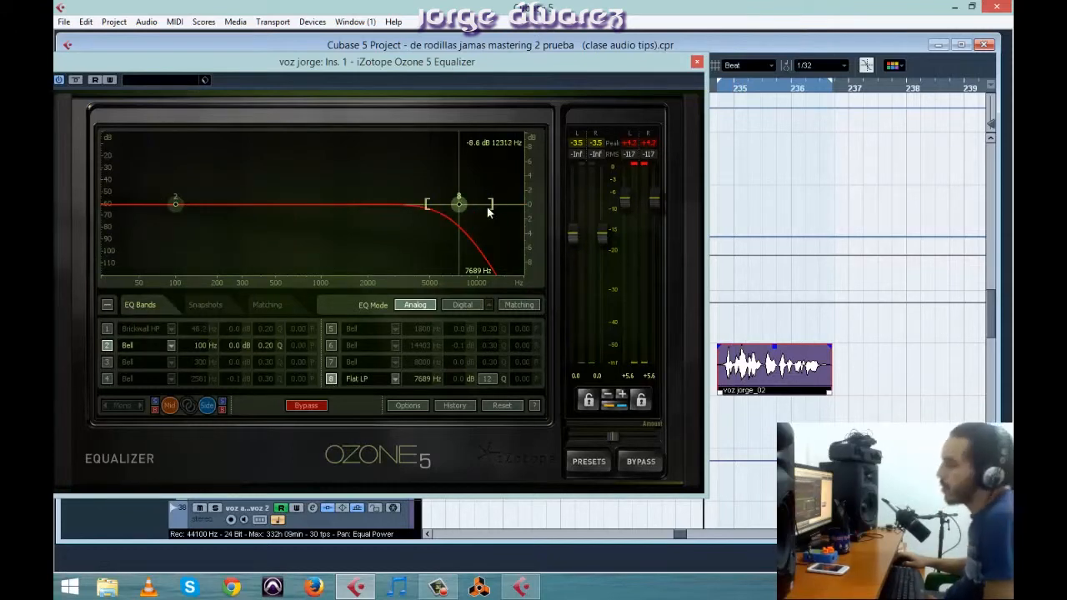
{"action": "key", "text": "space"}
{"action": "left_click_drag", "start_coordinate": [458, 206], "coordinate": [512, 227]}
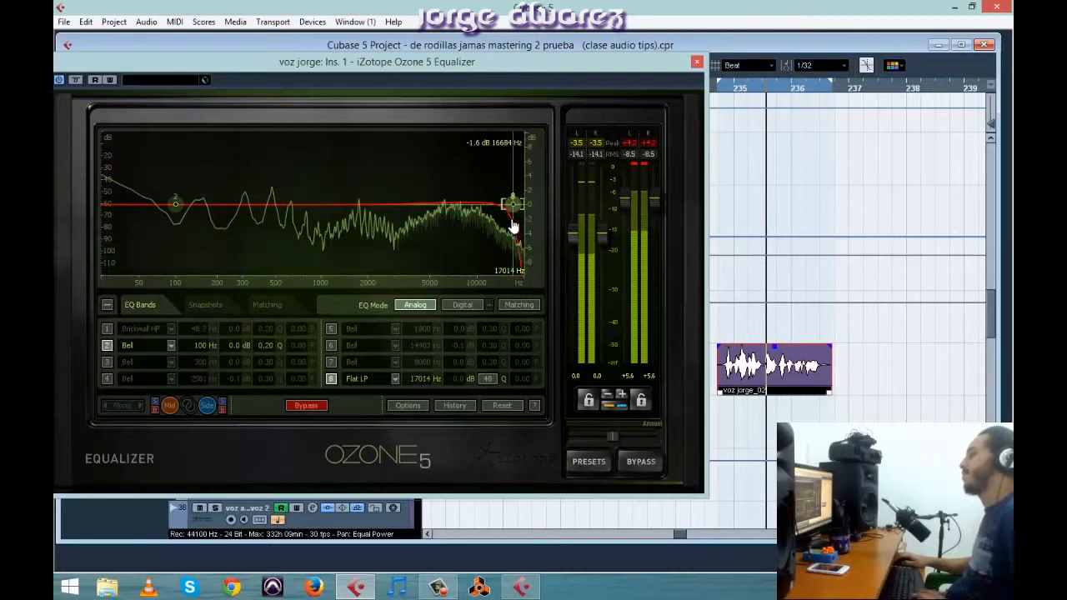
Step: Change band 8 to a brickwall lowpass, audition it with the cutoff at about 17351 Hz, and switch the band off
{"action": "left_click", "coordinate": [394, 378]}
{"action": "mouse_move", "coordinate": [377, 348]}
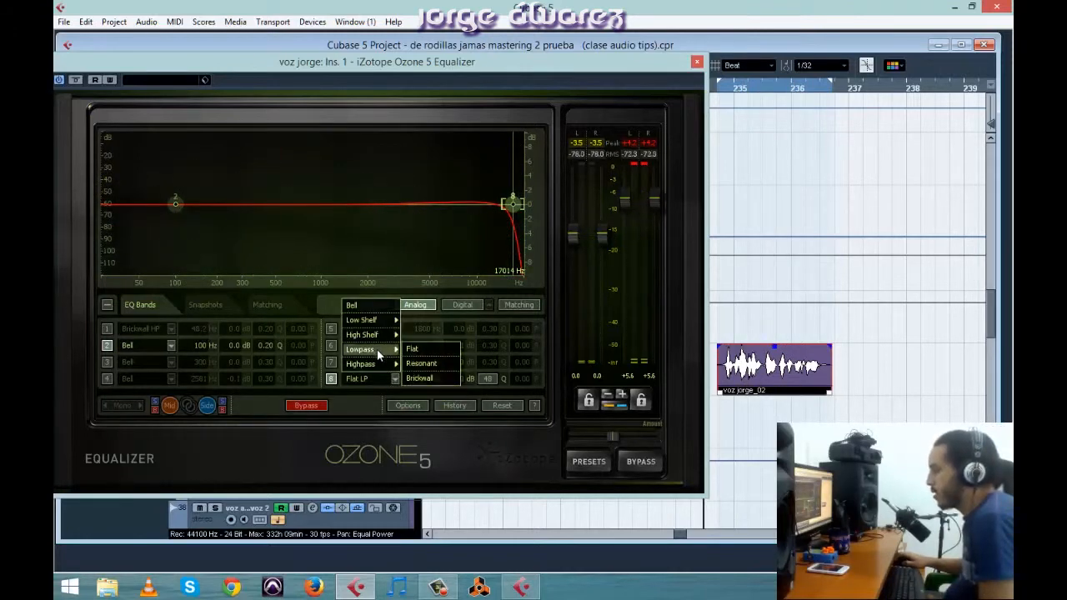
{"action": "left_click", "coordinate": [438, 374]}
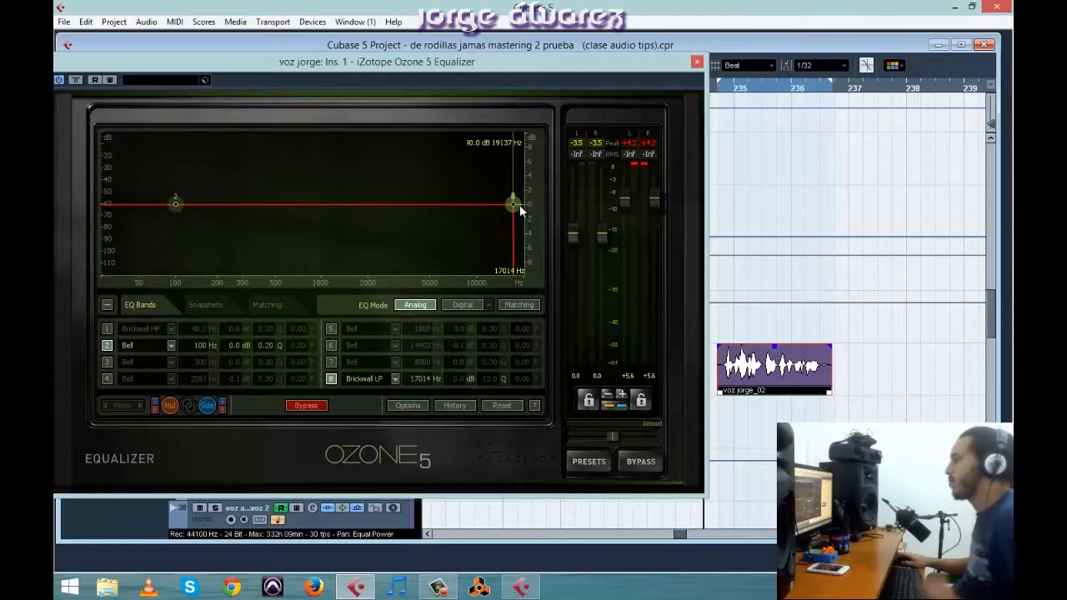
{"action": "key", "text": "space"}
{"action": "mouse_move", "coordinate": [517, 209]}
{"action": "left_mouse_down"}
{"action": "mouse_move", "coordinate": [146, 201]}
{"action": "mouse_move", "coordinate": [260, 188]}
{"action": "mouse_move", "coordinate": [512, 190]}
{"action": "mouse_move", "coordinate": [515, 200]}
{"action": "left_mouse_up"}
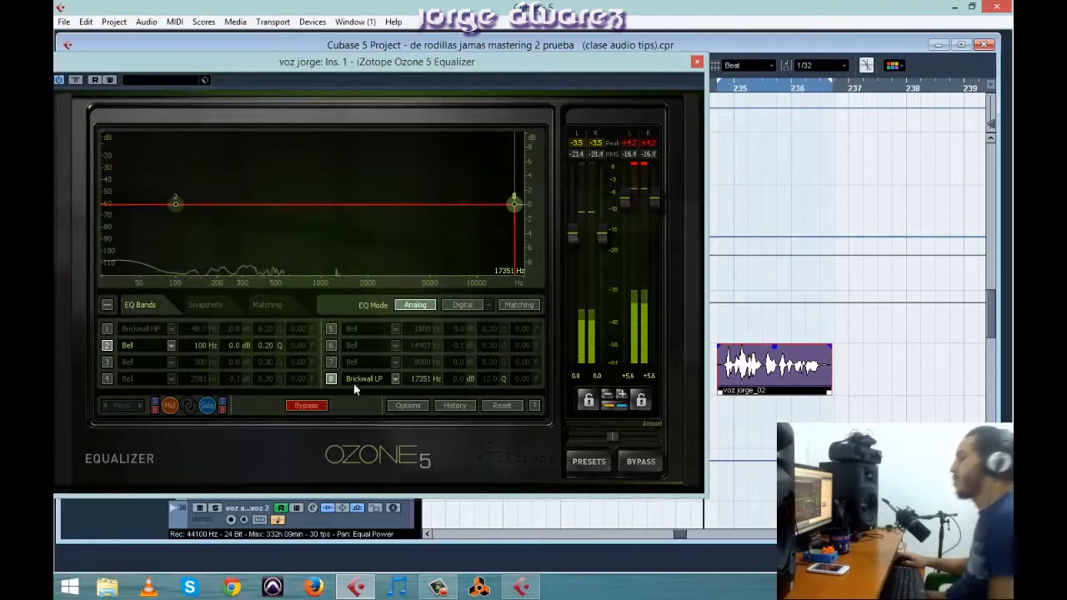
{"action": "left_click", "coordinate": [328, 381]}
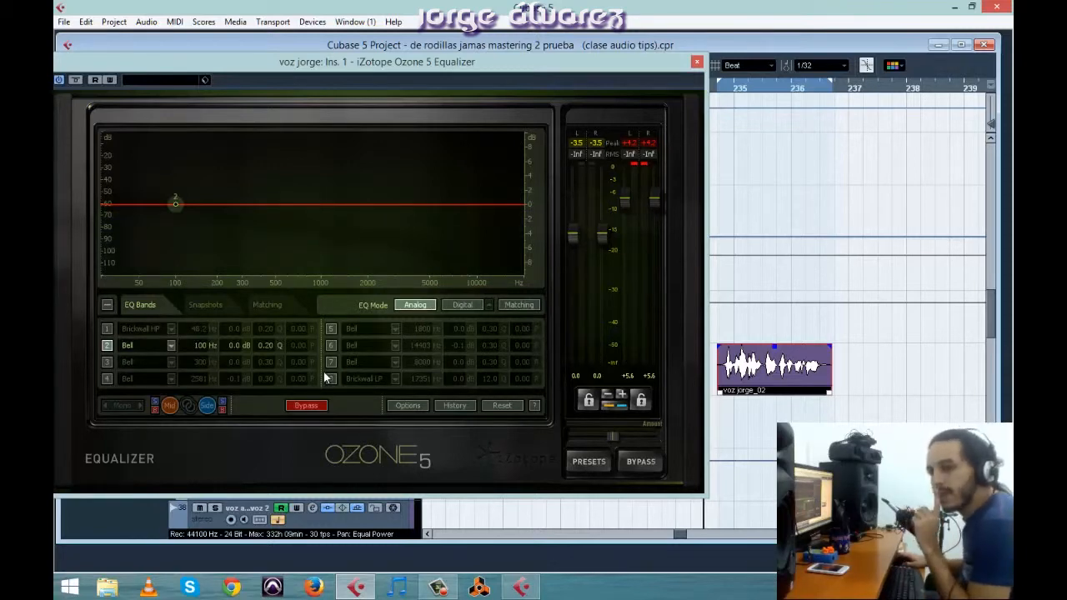
Step: Switch bands 1 and 8 back on and set band 1 to a flat highpass
{"action": "left_click", "coordinate": [107, 329]}
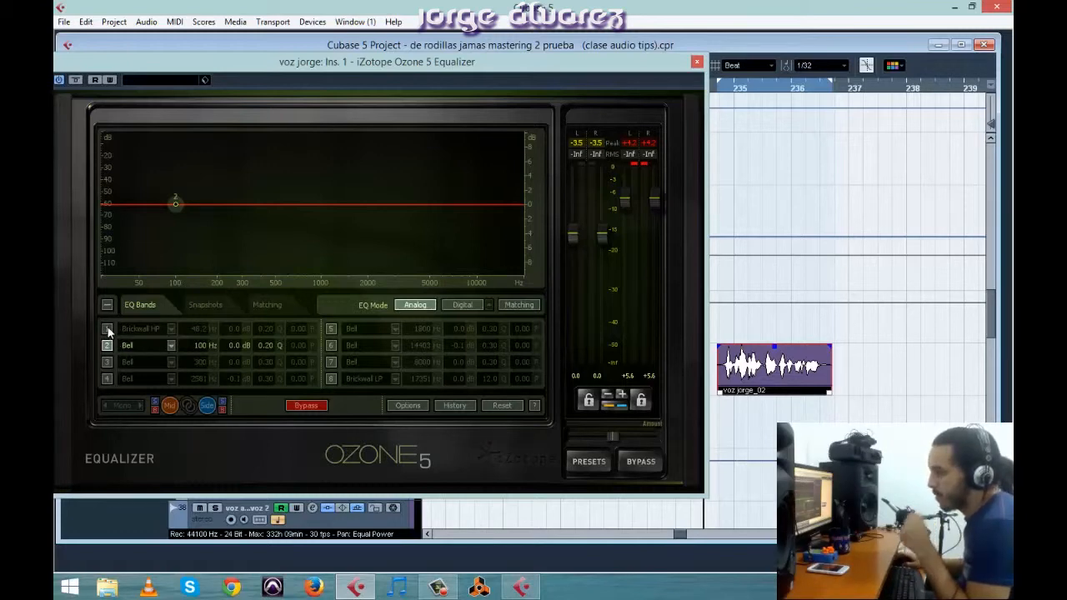
{"action": "left_click", "coordinate": [331, 379]}
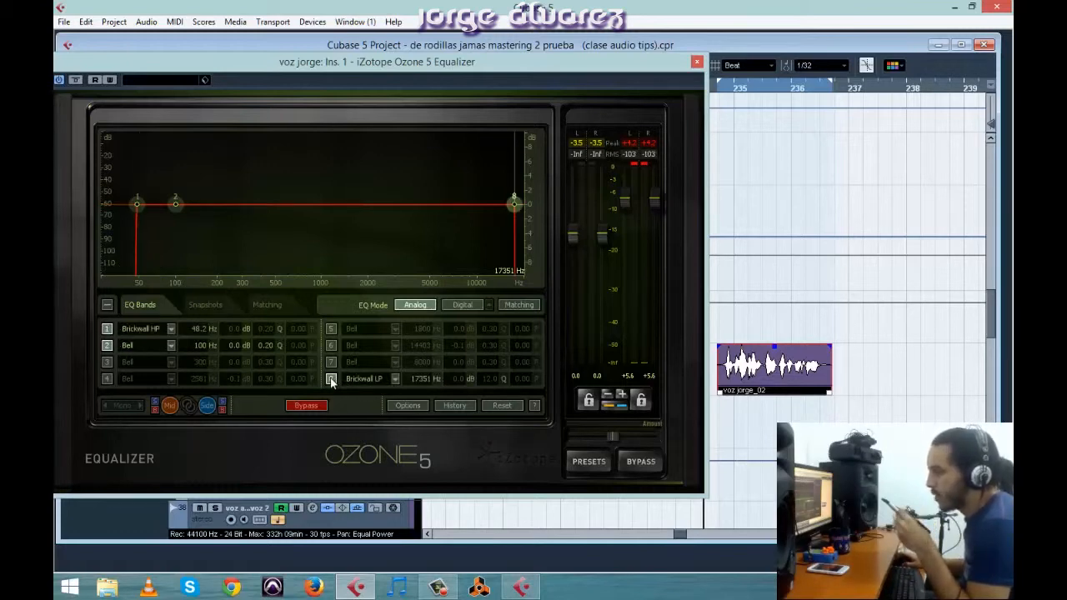
{"action": "left_click", "coordinate": [170, 328]}
{"action": "mouse_move", "coordinate": [173, 301]}
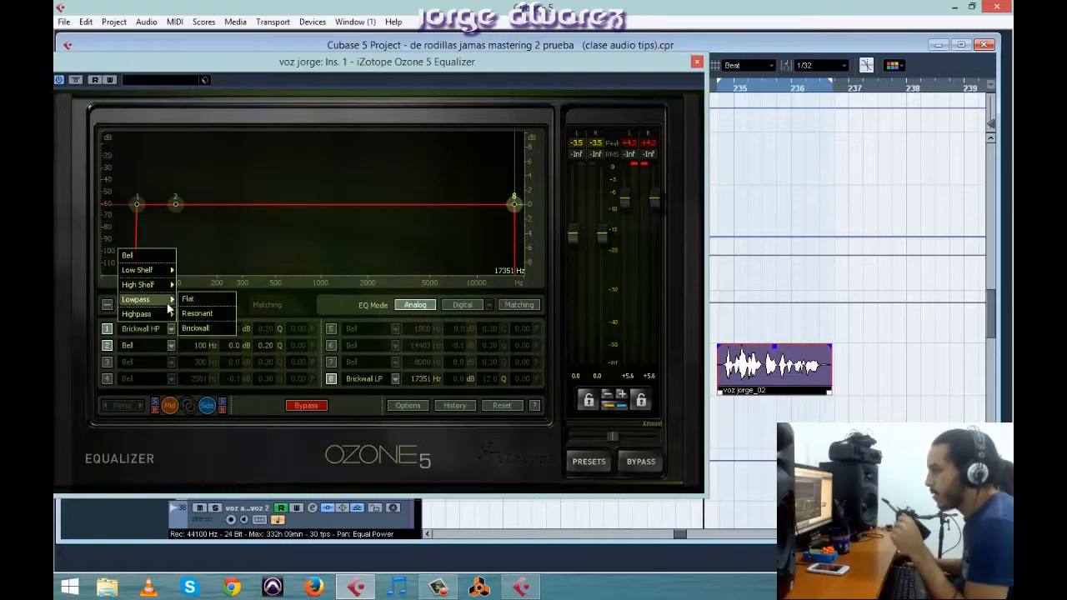
{"action": "left_click", "coordinate": [200, 328]}
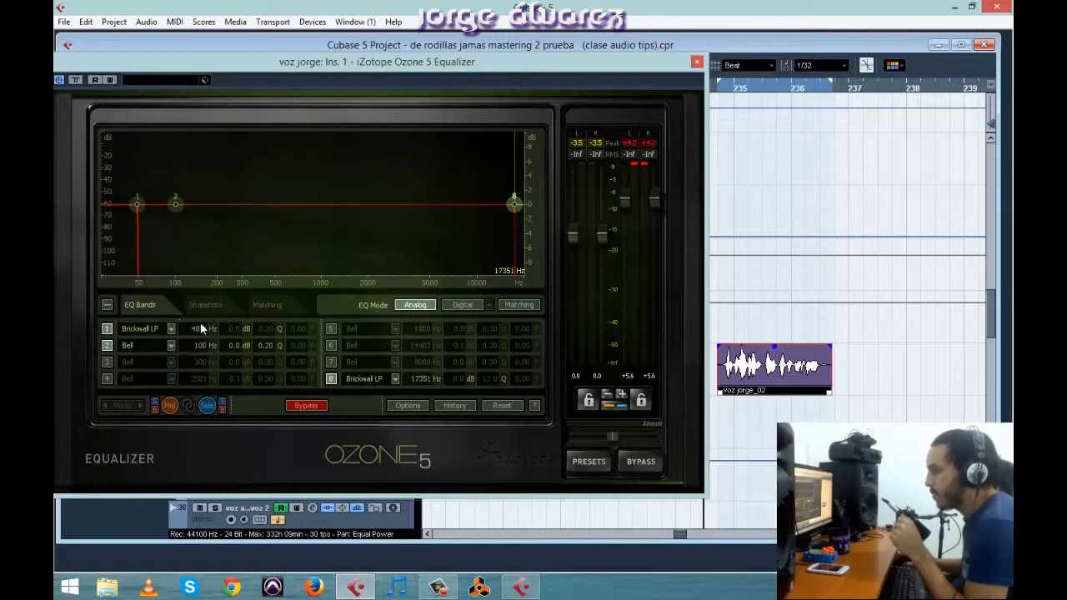
{"action": "left_click", "coordinate": [170, 328]}
{"action": "mouse_move", "coordinate": [157, 314]}
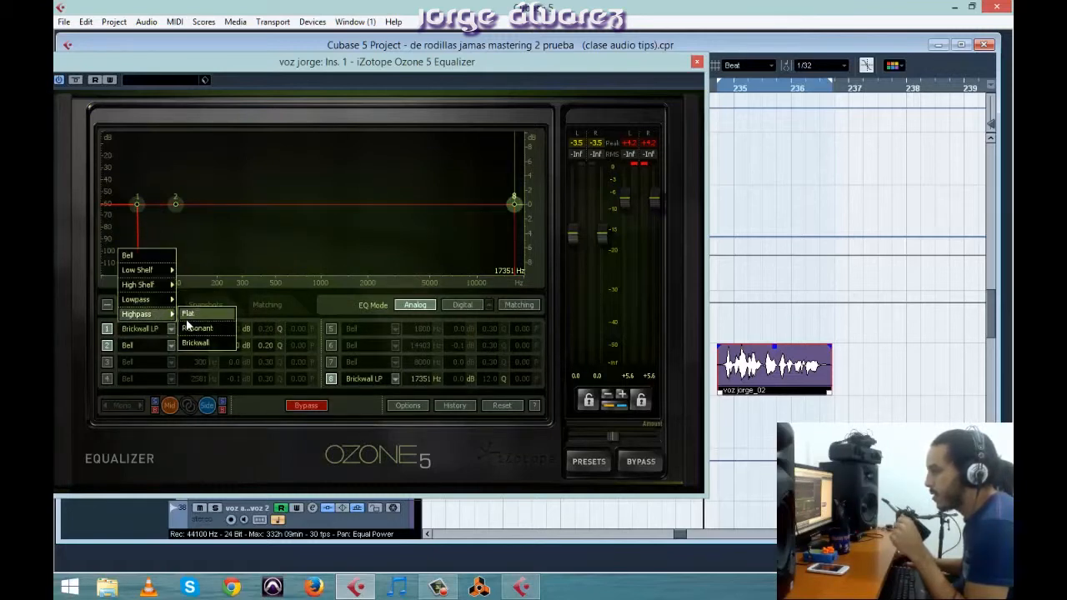
{"action": "left_click", "coordinate": [189, 316]}
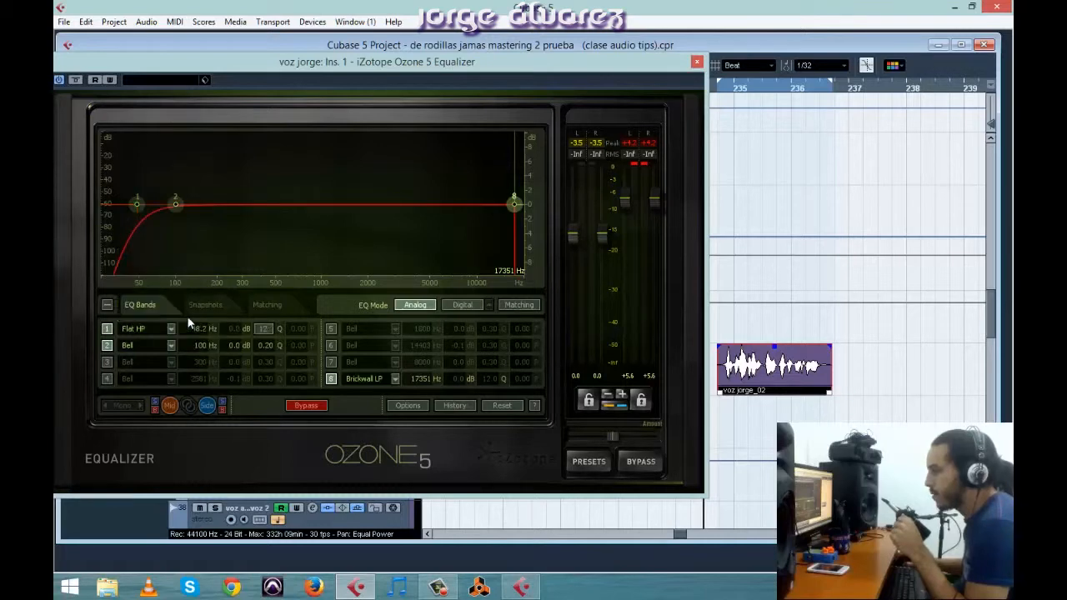
Step: Change band 8 to a flat lowpass and lower its cutoff to about 6970 Hz
{"action": "left_click", "coordinate": [393, 380]}
{"action": "mouse_move", "coordinate": [396, 352]}
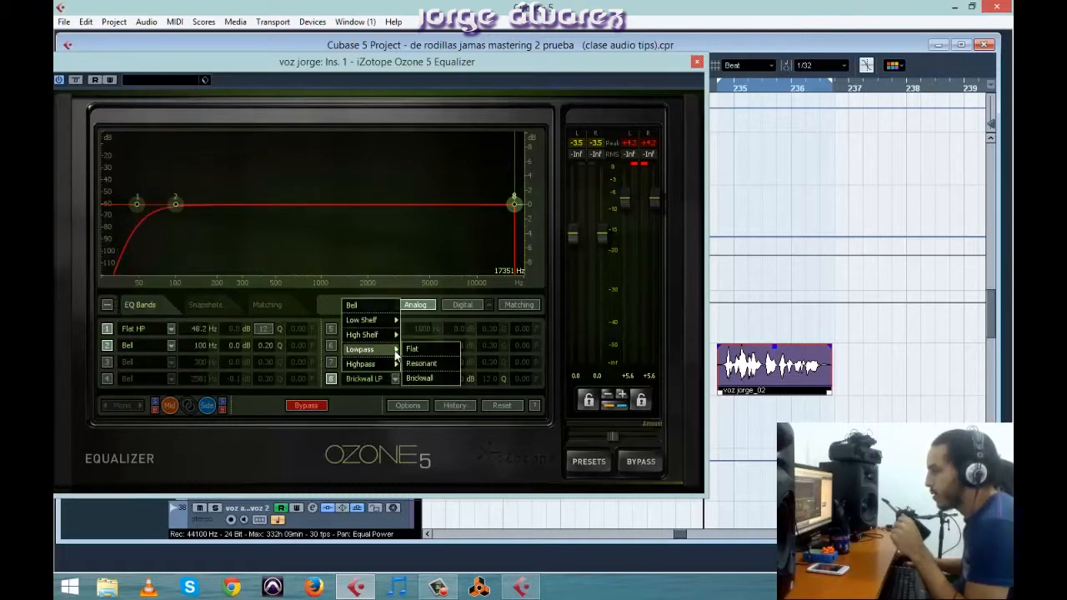
{"action": "left_click", "coordinate": [413, 350]}
{"action": "left_click_drag", "start_coordinate": [510, 208], "coordinate": [450, 227]}
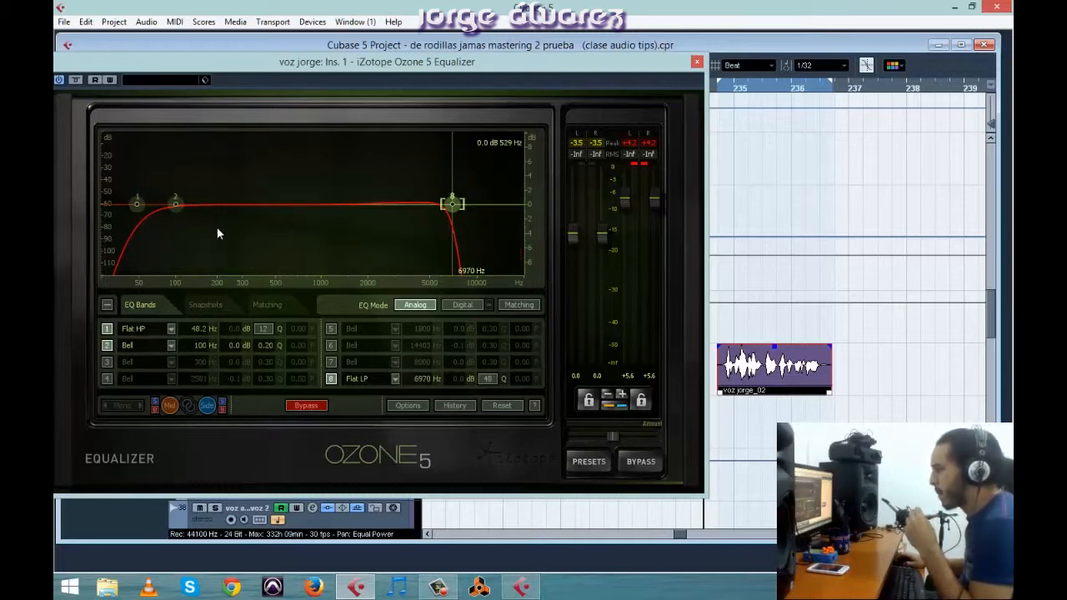
Step: Switch off band 2 and narrow the passband to about 1134 Hz on the band 1 highpass and 6381 Hz on the band 8 lowpass
{"action": "left_click_drag", "start_coordinate": [176, 203], "coordinate": [206, 206]}
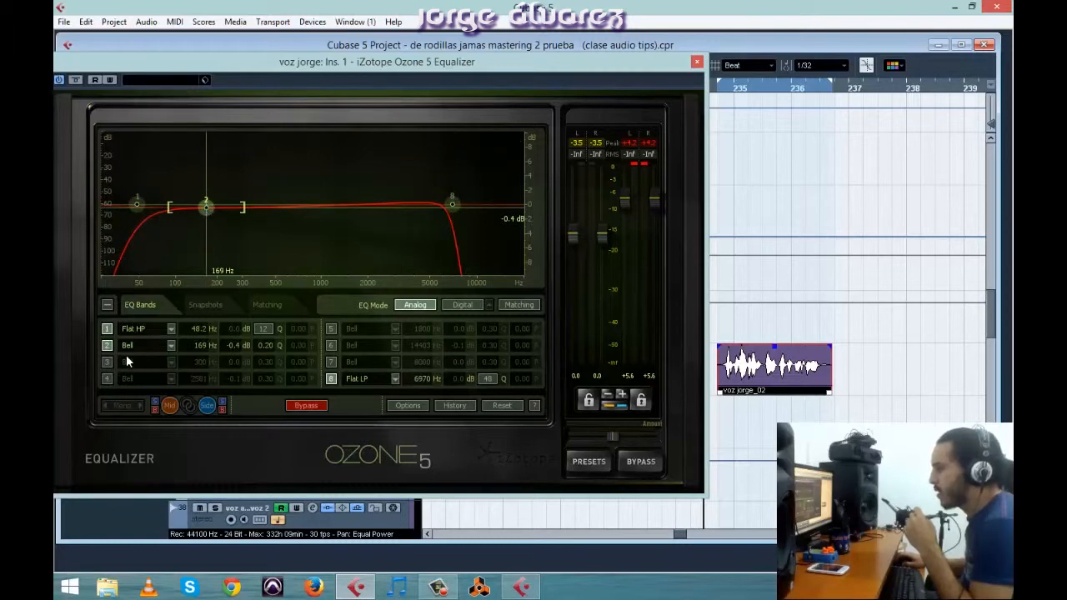
{"action": "left_click", "coordinate": [107, 345]}
{"action": "left_click_drag", "start_coordinate": [135, 197], "coordinate": [332, 192]}
{"action": "left_click_drag", "start_coordinate": [452, 204], "coordinate": [449, 209]}
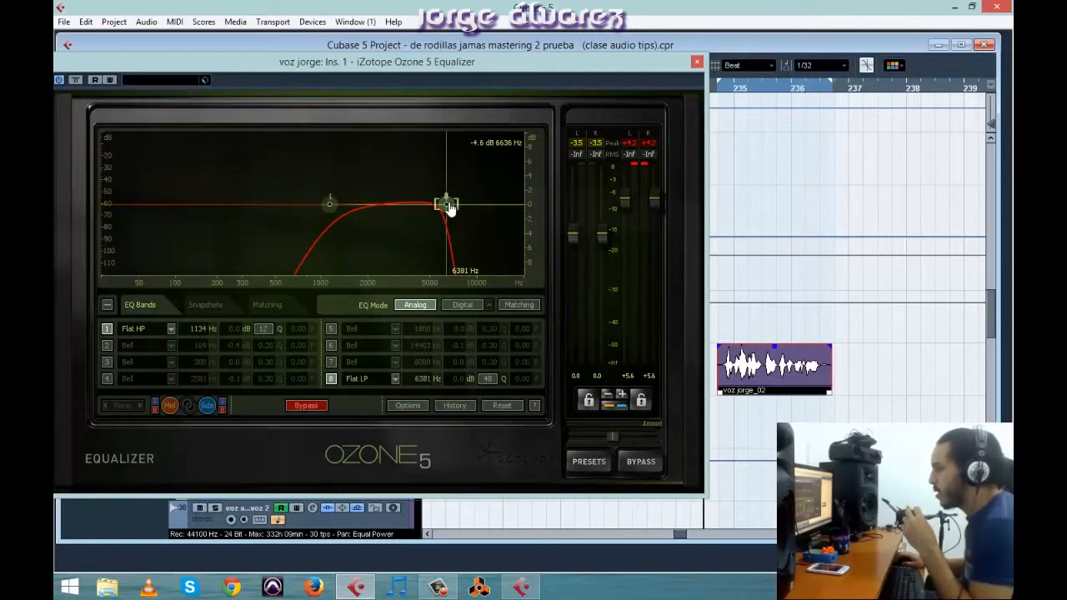
Step: Set the slopes of both the band 1 highpass and the band 8 lowpass to 24
{"action": "left_click", "coordinate": [394, 381]}
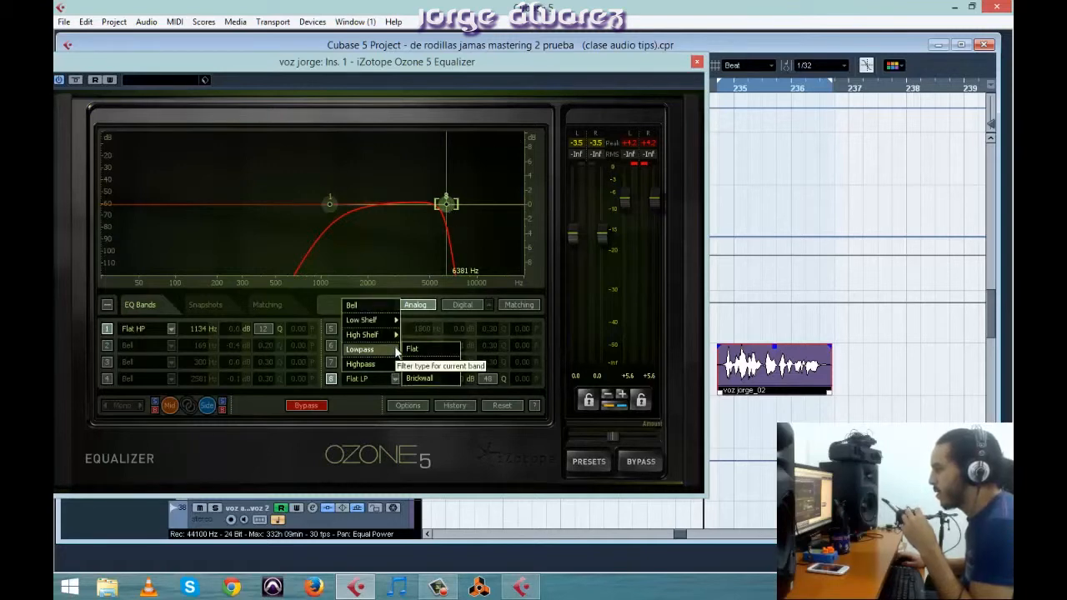
{"action": "left_click", "coordinate": [444, 347]}
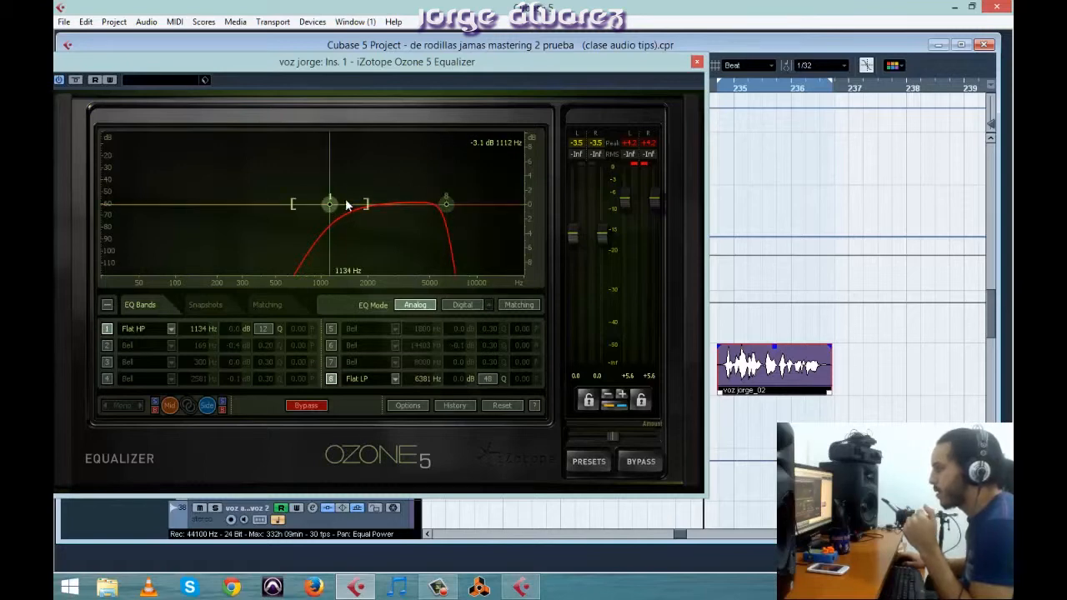
{"action": "left_click_drag", "start_coordinate": [370, 204], "coordinate": [343, 208]}
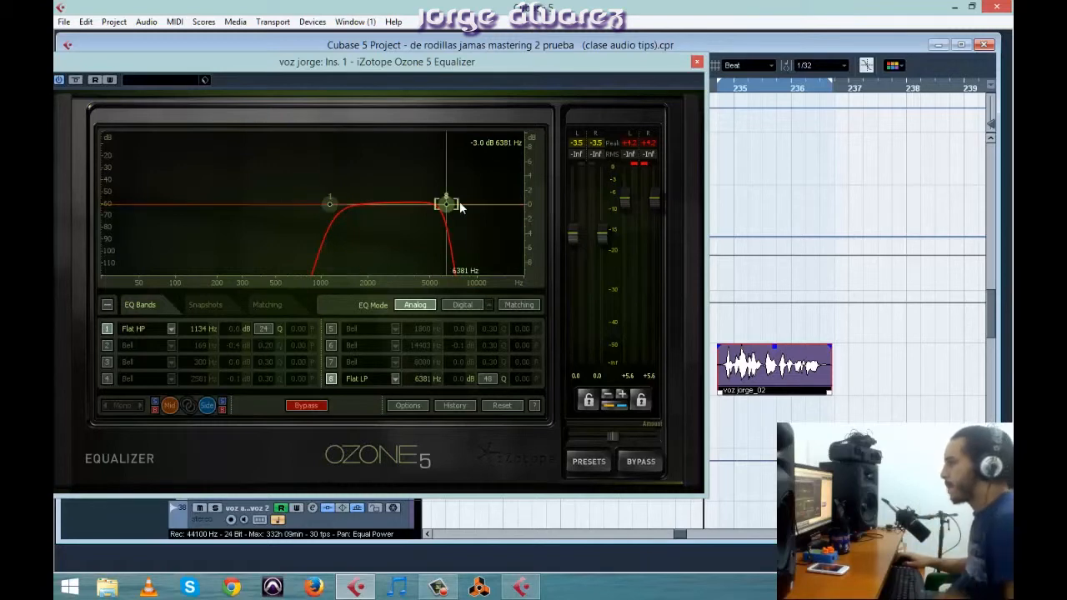
{"action": "left_click_drag", "start_coordinate": [461, 210], "coordinate": [464, 214]}
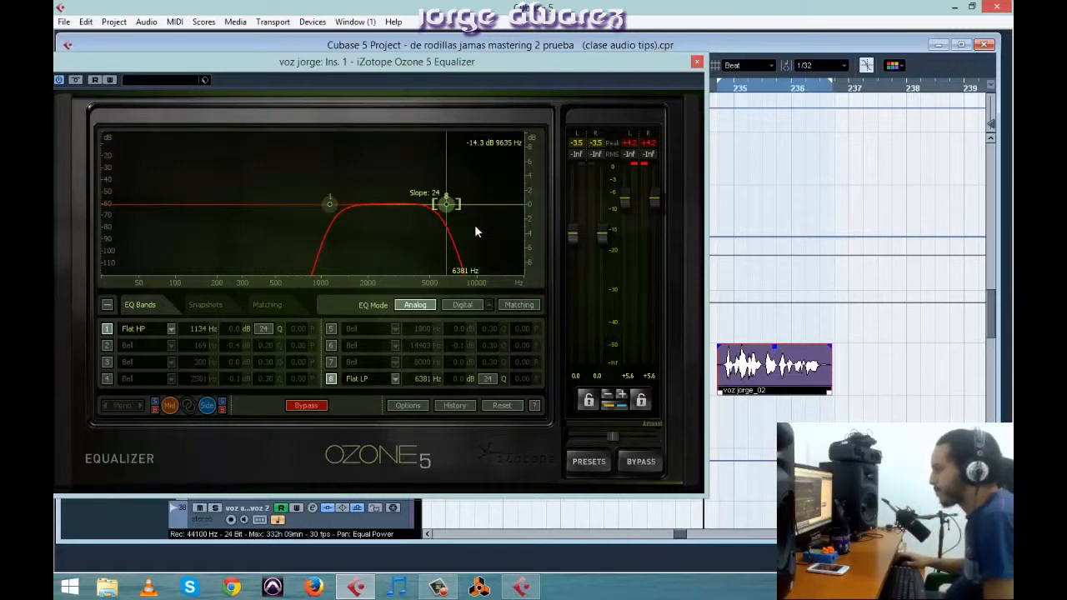
Step: Select both filter nodes and sweep them during playback, leaving the highpass at about 791 Hz and the lowpass at about 2385 Hz
{"action": "left_click_drag", "start_coordinate": [294, 171], "coordinate": [460, 218]}
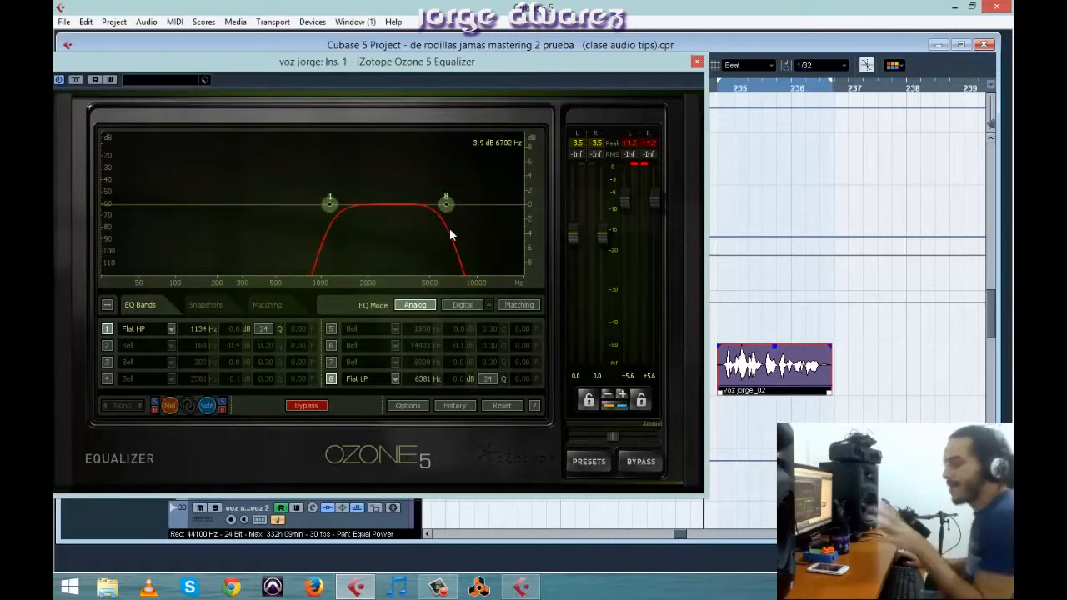
{"action": "left_click_drag", "start_coordinate": [446, 204], "coordinate": [428, 204]}
{"action": "left_click_drag", "start_coordinate": [307, 173], "coordinate": [289, 216]}
{"action": "key", "text": "space"}
{"action": "left_click_drag", "start_coordinate": [183, 206], "coordinate": [305, 230]}
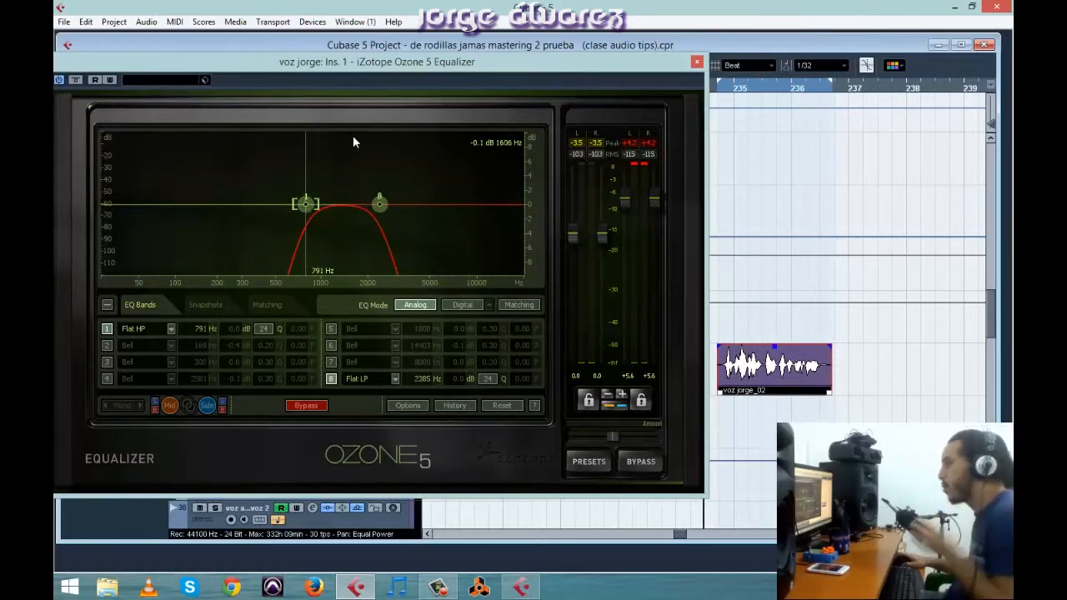
Step: Lower the equalizer's output gain to about +2.4 dB and check the highpass types available for band 1
{"action": "left_click_drag", "start_coordinate": [626, 200], "coordinate": [631, 218]}
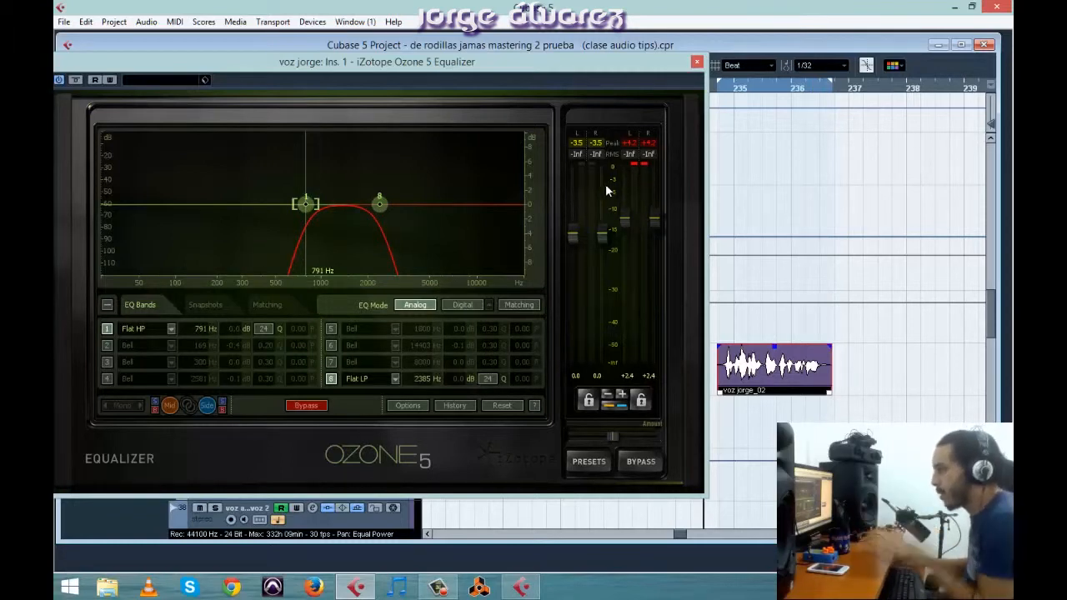
{"action": "left_click", "coordinate": [167, 328]}
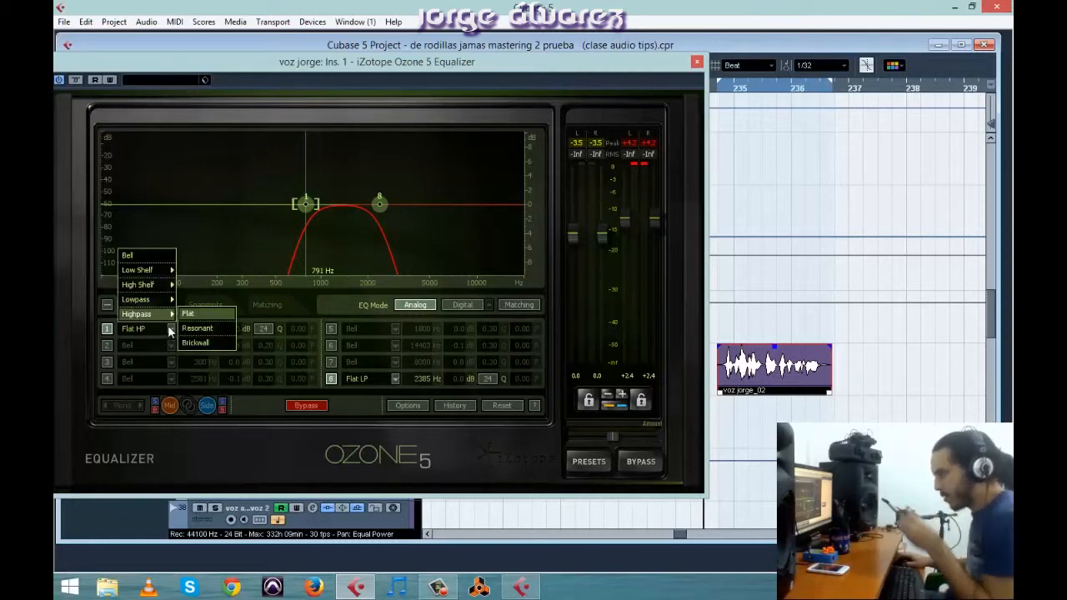
{"action": "mouse_move", "coordinate": [154, 315]}
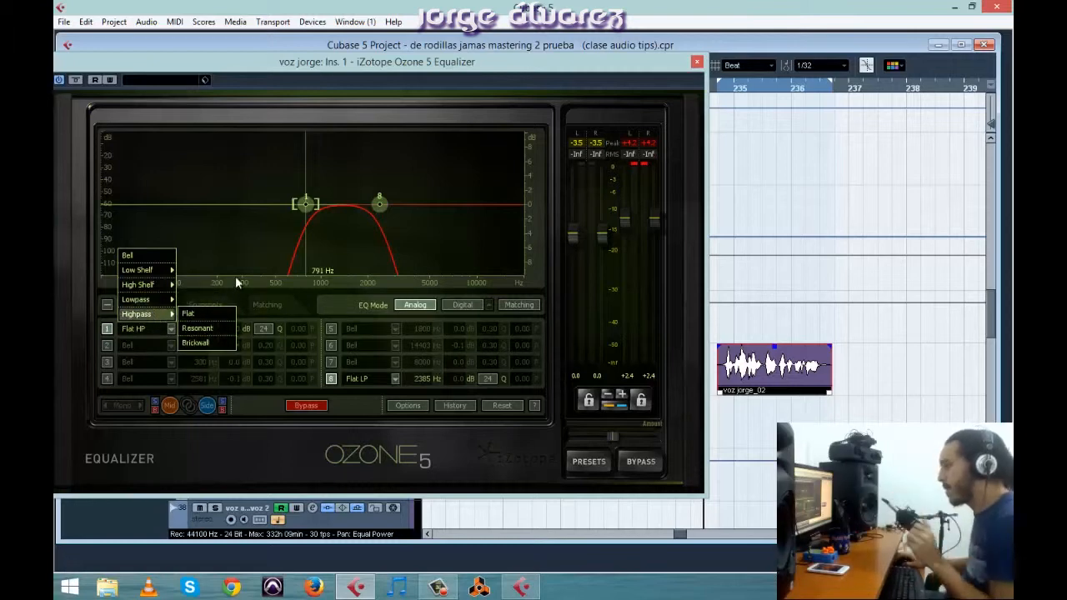
{"action": "left_click", "coordinate": [511, 67]}
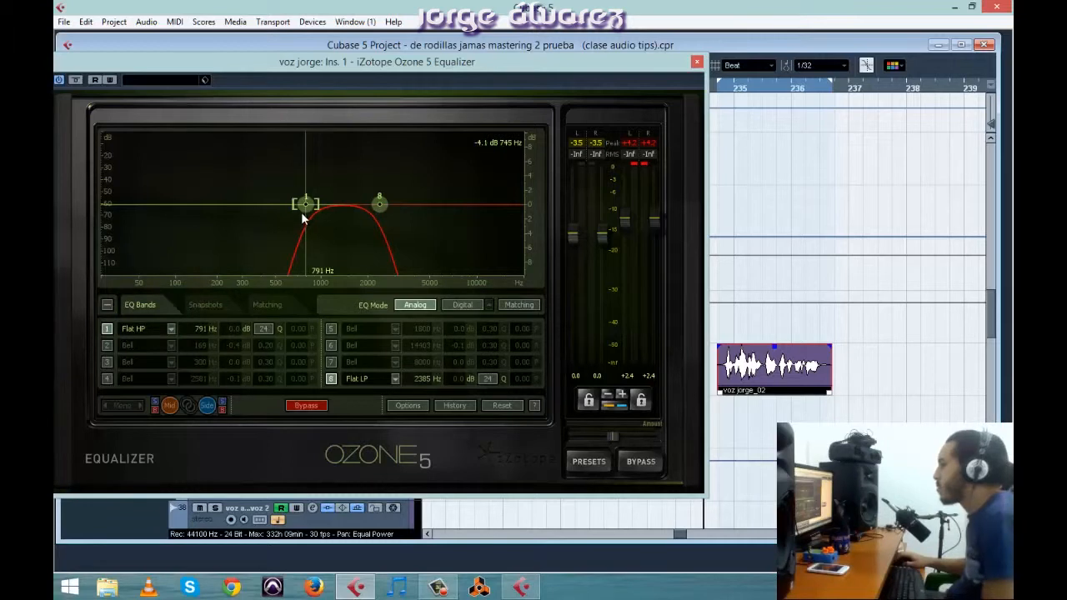
Step: Move both filters down together, and widen the passband to about 24.3 Hz on the highpass and 17869 Hz on the lowpass
{"action": "left_click_drag", "start_coordinate": [302, 209], "coordinate": [209, 232]}
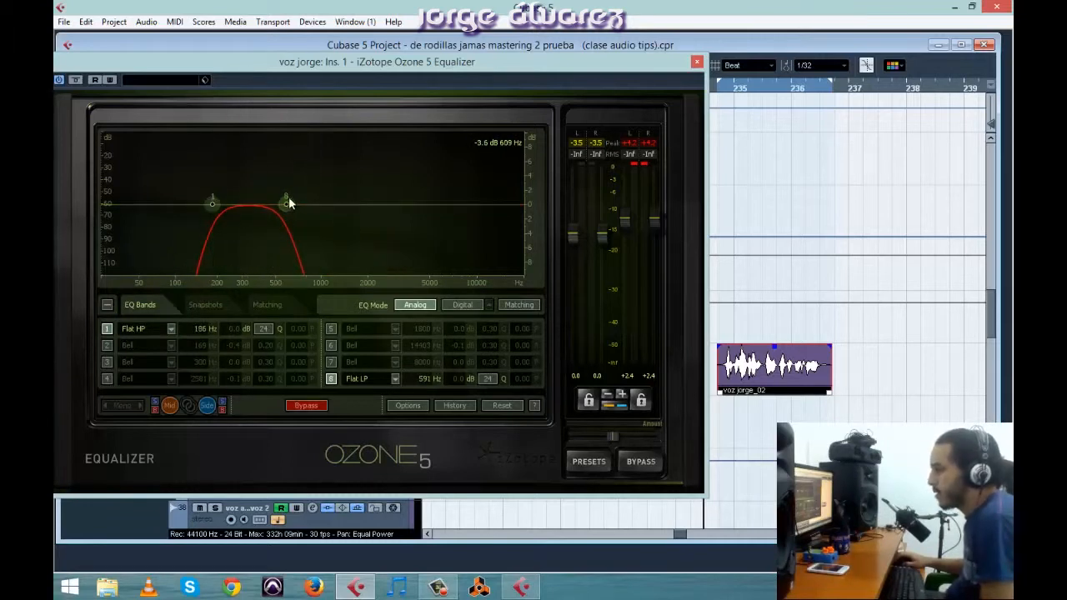
{"action": "left_click_drag", "start_coordinate": [288, 202], "coordinate": [516, 205]}
{"action": "left_click_drag", "start_coordinate": [215, 206], "coordinate": [107, 215]}
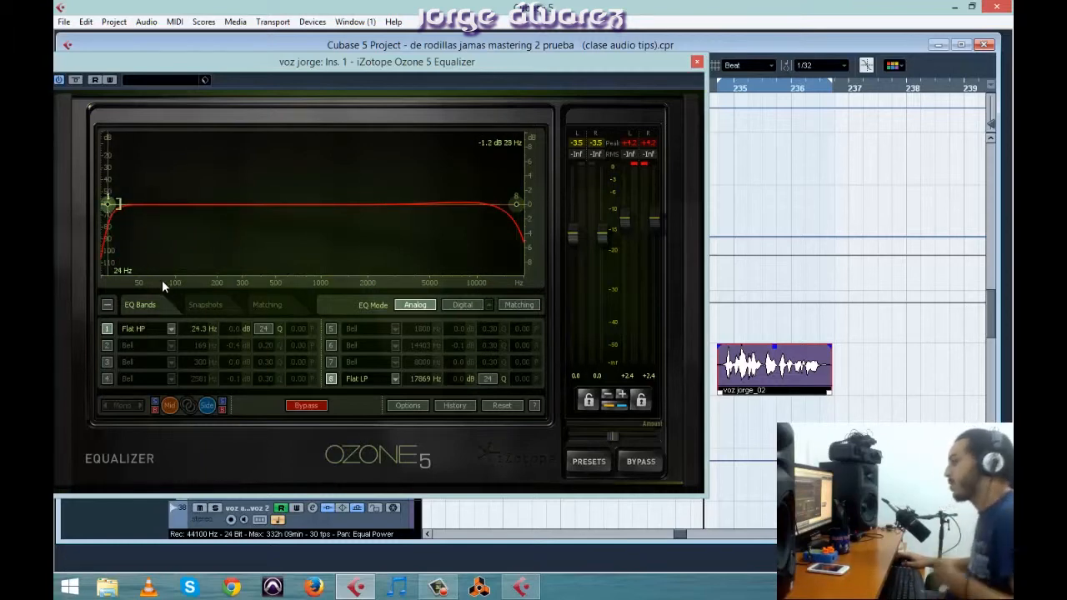
Step: Change band 1 to an analog low shelf at about 300 Hz with a gain of about -1.3 dB
{"action": "left_click", "coordinate": [171, 326]}
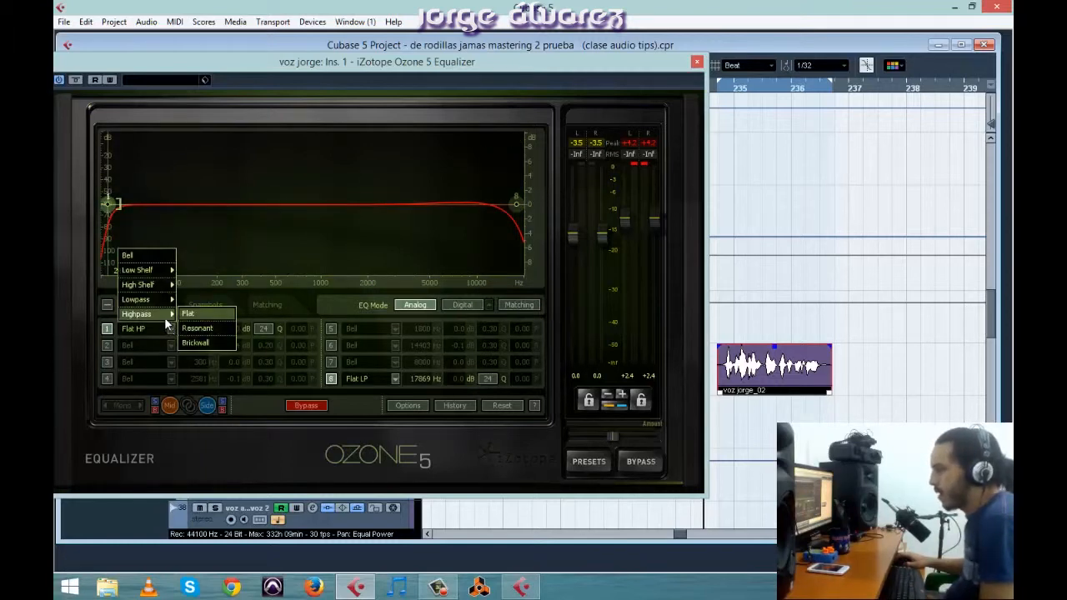
{"action": "mouse_move", "coordinate": [152, 267]}
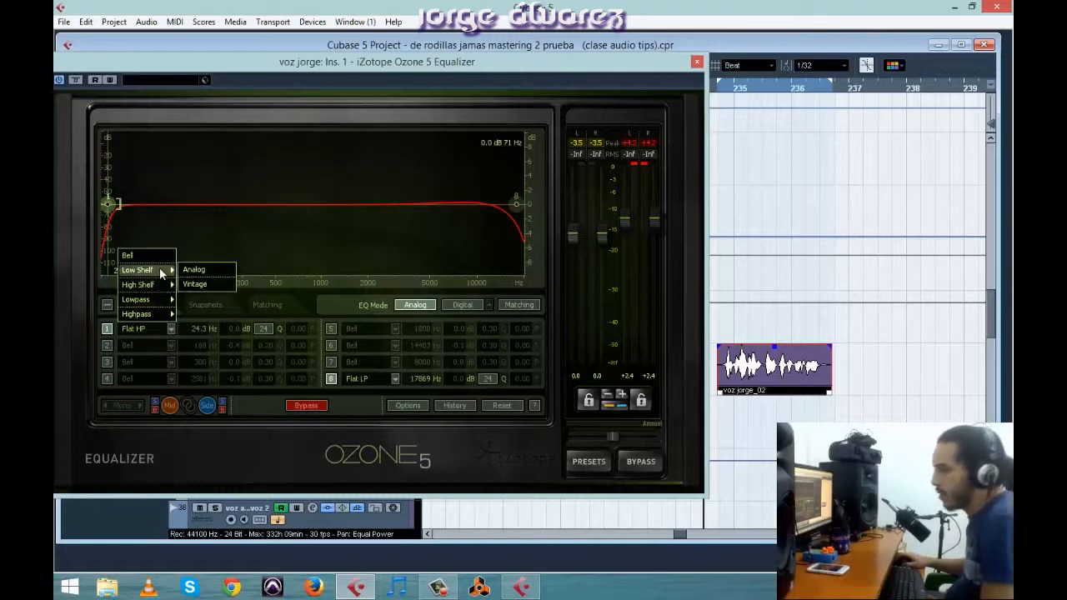
{"action": "left_click", "coordinate": [184, 270]}
{"action": "left_click_drag", "start_coordinate": [107, 208], "coordinate": [243, 206]}
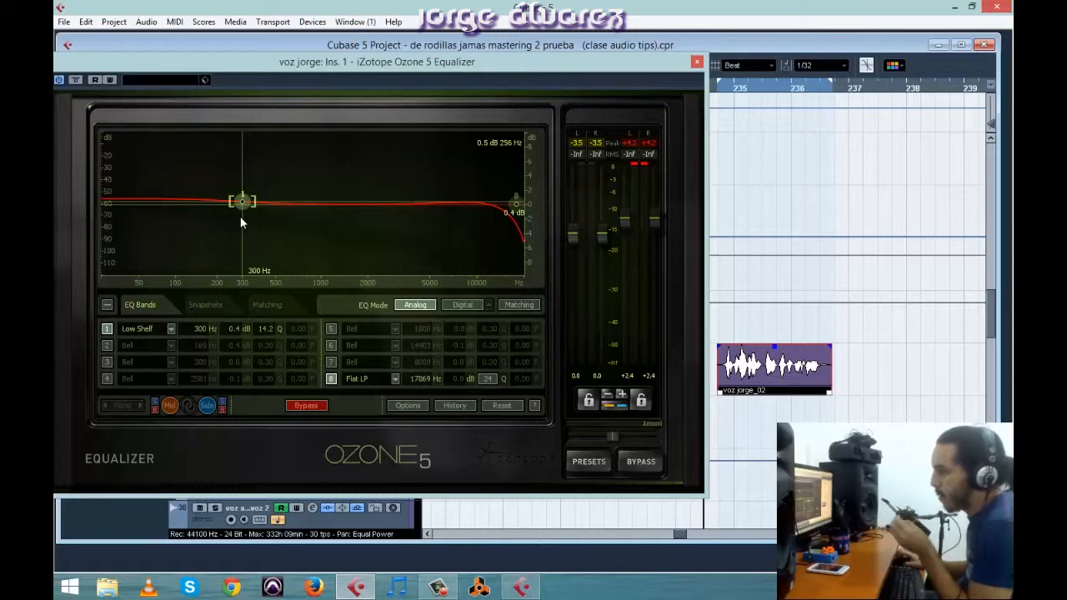
{"action": "mouse_move", "coordinate": [241, 201]}
{"action": "left_mouse_down"}
{"action": "mouse_move", "coordinate": [231, 184]}
{"action": "mouse_move", "coordinate": [233, 221]}
{"action": "mouse_move", "coordinate": [242, 215]}
{"action": "left_mouse_up"}
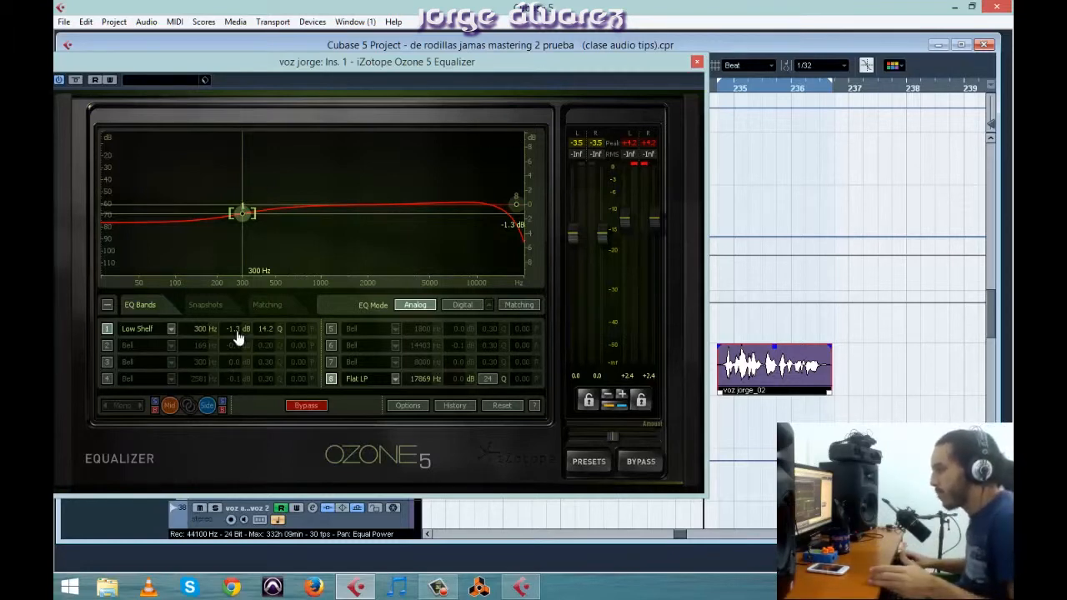
Step: Set the band 1 low shelf's gain to exactly 3 dB, and follow it with -3 dB
{"action": "type", "text": "3"}
{"action": "key", "text": "Return"}
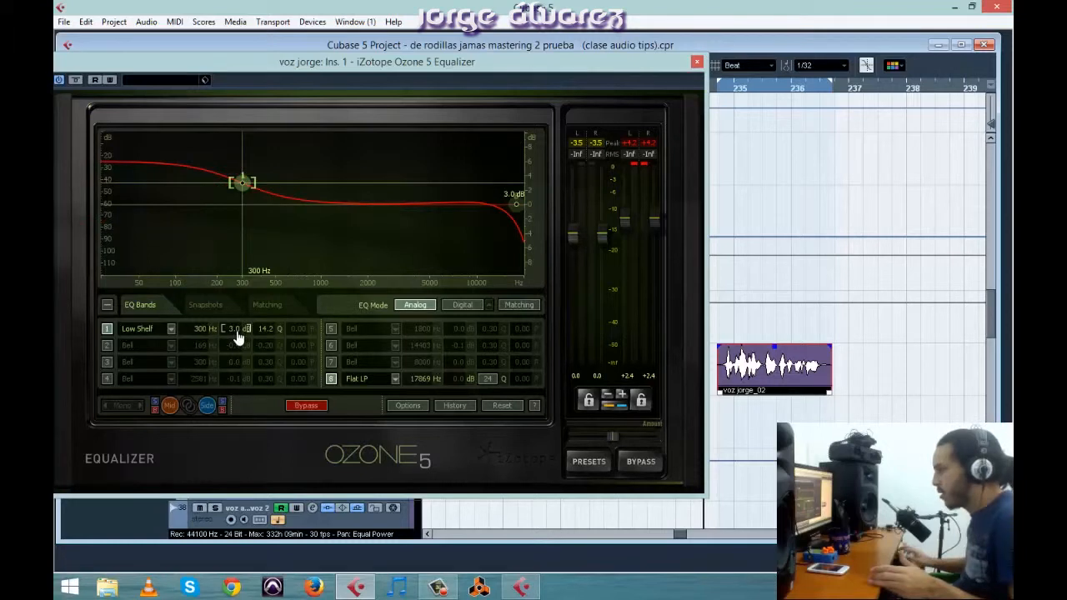
{"action": "left_click", "coordinate": [236, 330]}
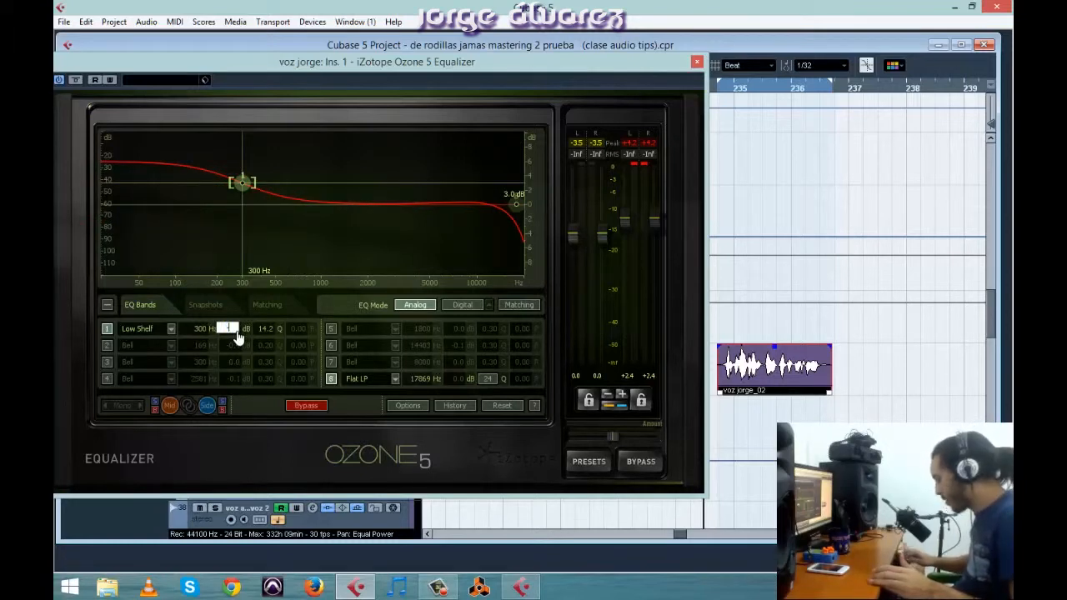
{"action": "type", "text": "3"}
{"action": "key", "text": "Return"}
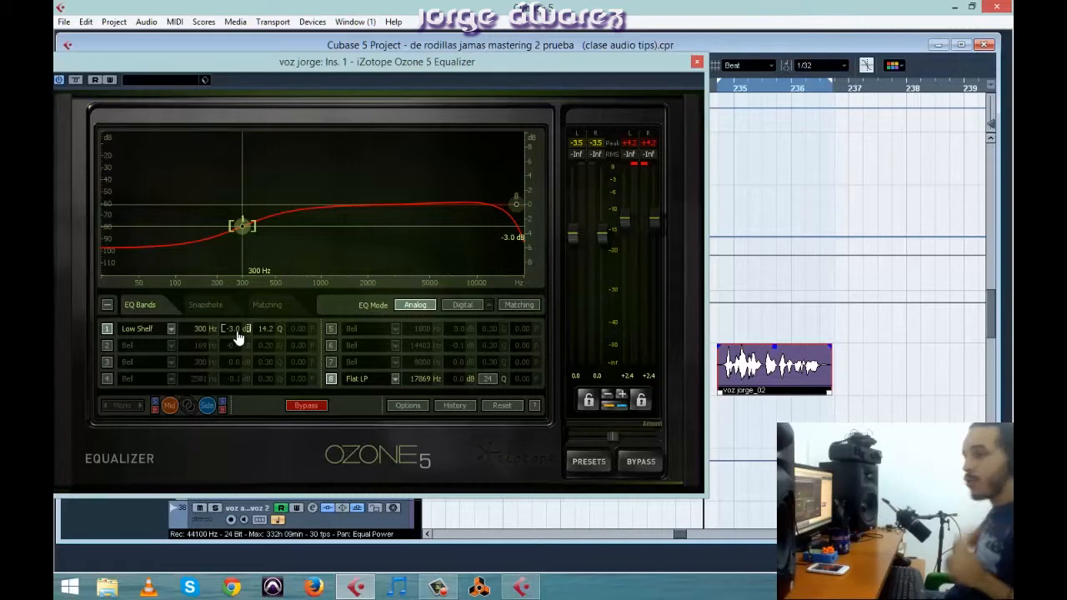
Step: Steepen the band 1 low shelf's slope to 24 and raise its gain to about 2.9 dB
{"action": "left_click_drag", "start_coordinate": [255, 227], "coordinate": [162, 225]}
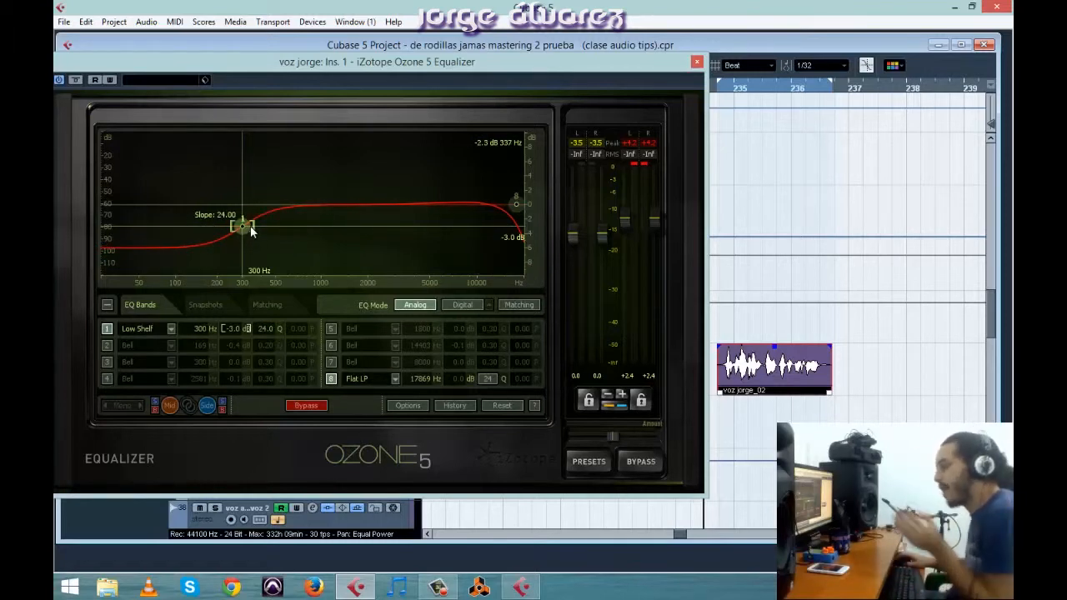
{"action": "left_click_drag", "start_coordinate": [251, 228], "coordinate": [198, 302]}
Step: Switch band 1 to a vintage low shelf and vary it, ending at about 256 Hz and -0.7 dB with a cut of 1.00
{"action": "left_click", "coordinate": [174, 329]}
{"action": "mouse_move", "coordinate": [171, 270]}
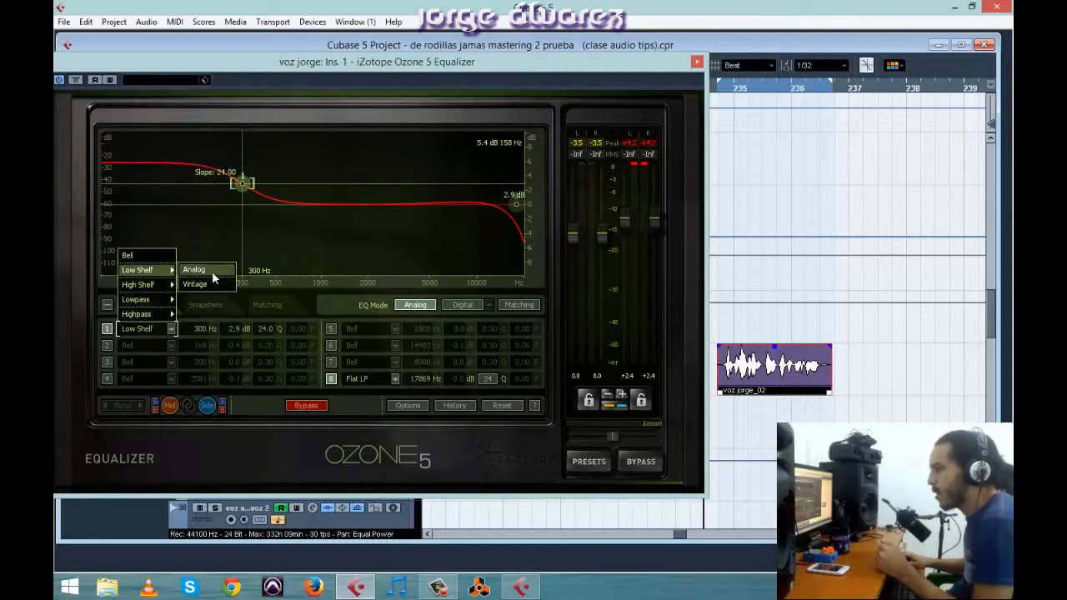
{"action": "left_click", "coordinate": [214, 283]}
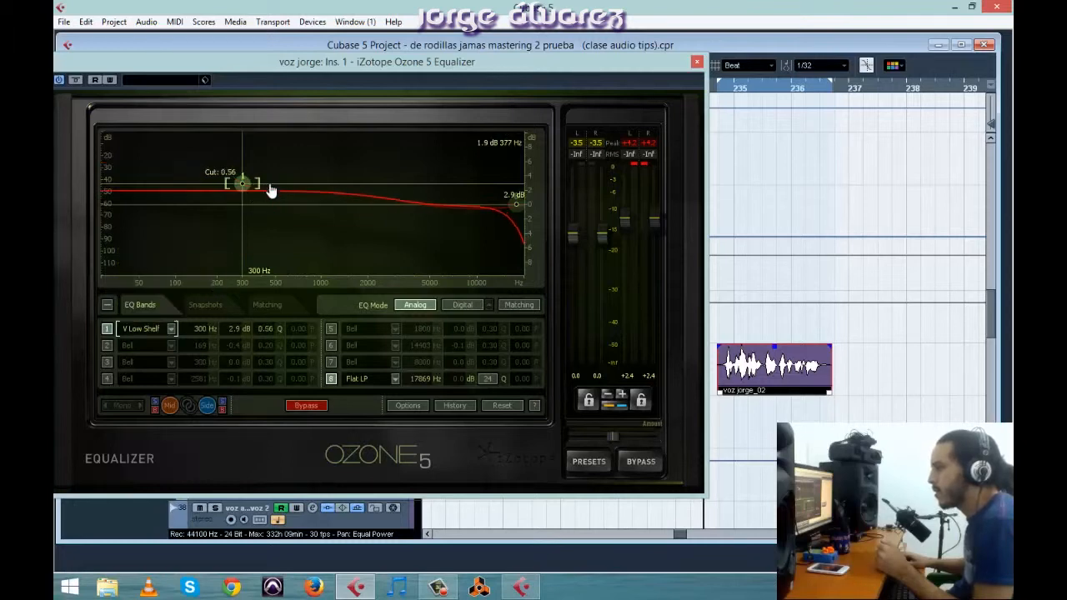
{"action": "left_click_drag", "start_coordinate": [246, 185], "coordinate": [237, 228]}
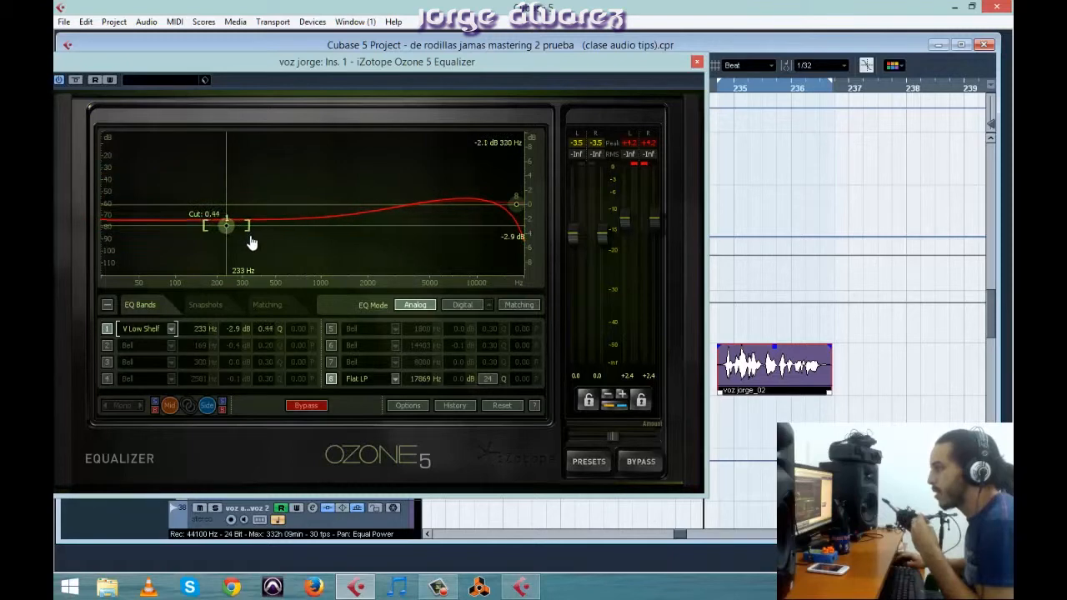
{"action": "left_click_drag", "start_coordinate": [229, 231], "coordinate": [235, 214]}
Step: Return band 1 to the analog low shelf, change it to a bell and switch the band off
{"action": "left_click", "coordinate": [171, 329]}
{"action": "mouse_move", "coordinate": [165, 269]}
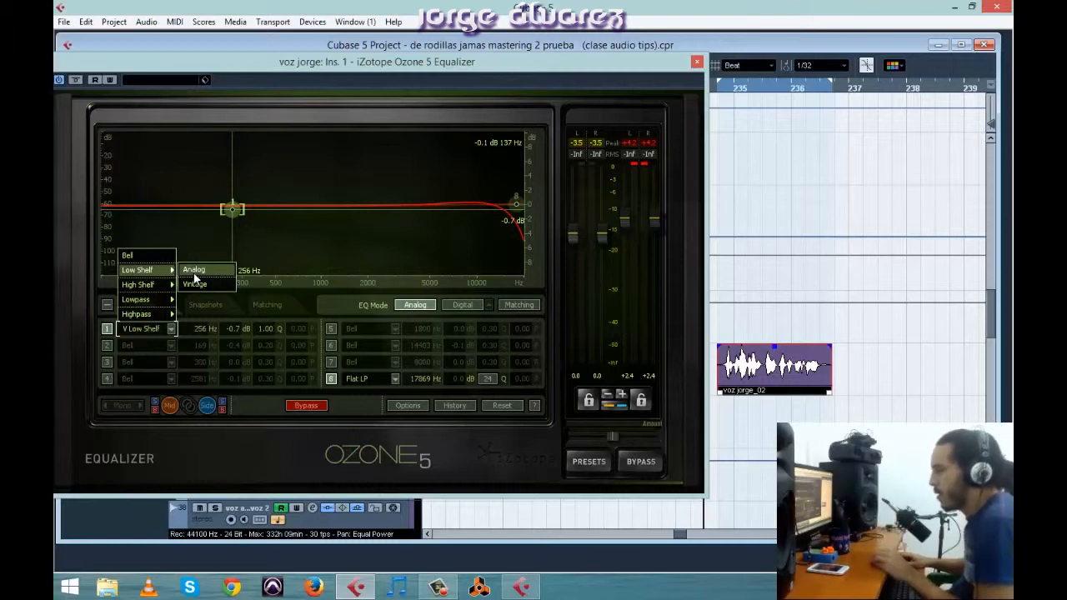
{"action": "left_click", "coordinate": [194, 276]}
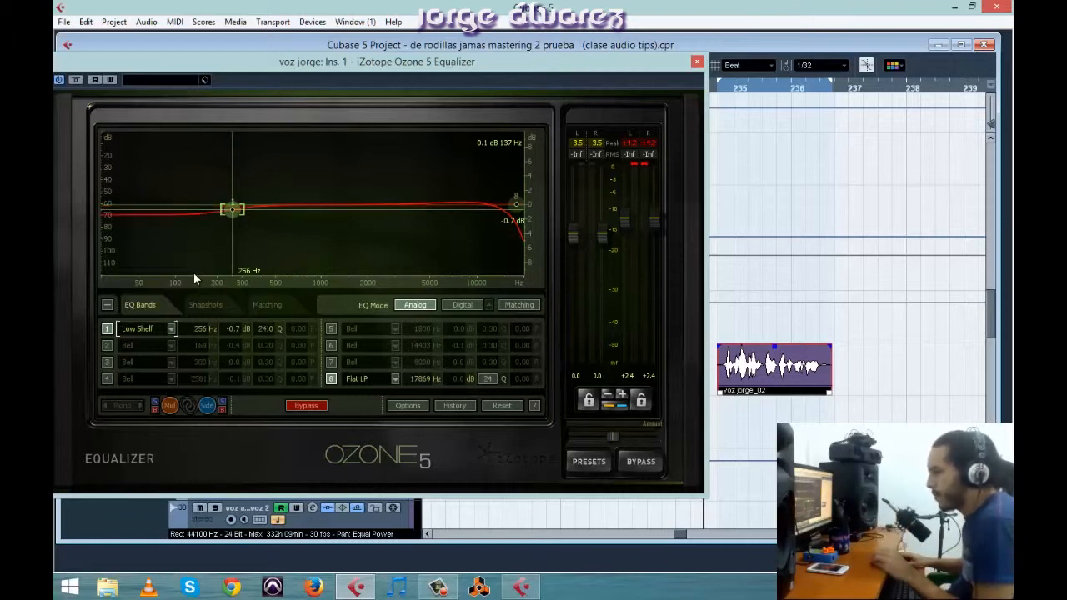
{"action": "left_click", "coordinate": [170, 328]}
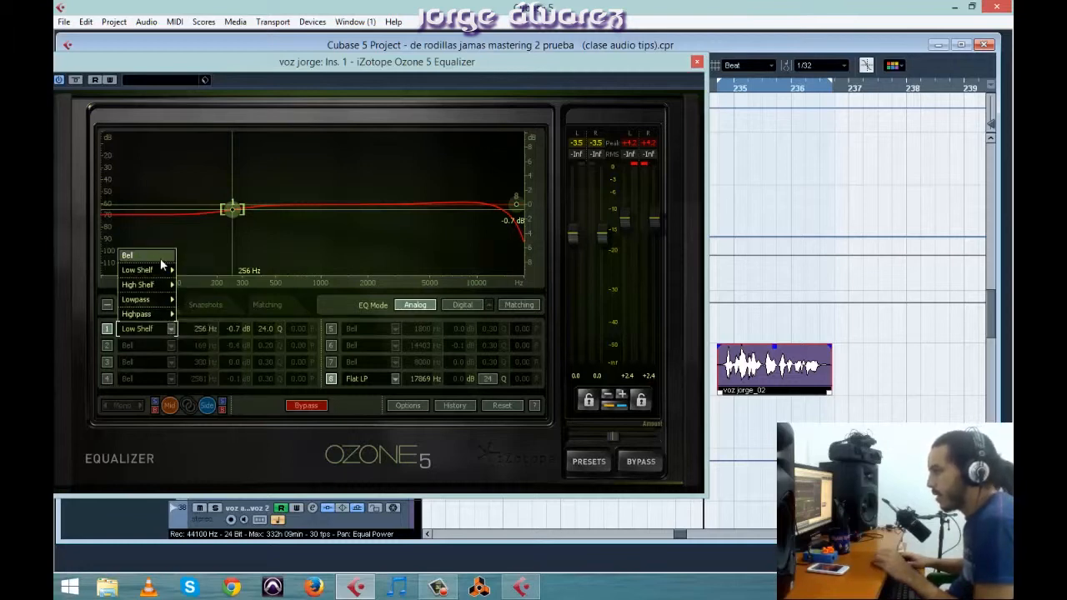
{"action": "left_click", "coordinate": [127, 255]}
{"action": "left_click", "coordinate": [104, 329]}
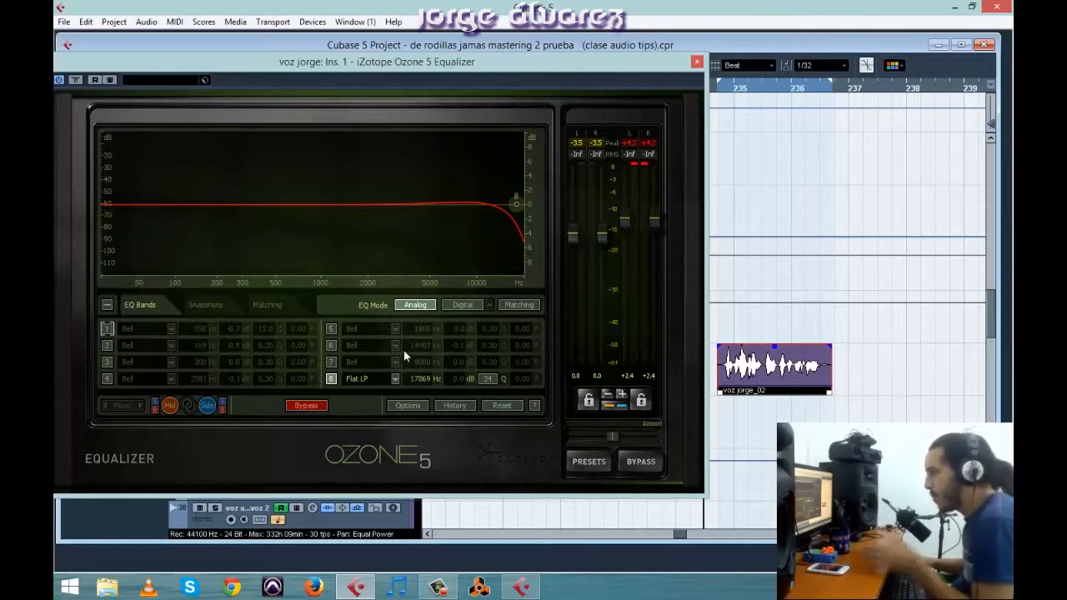
Step: Change band 8 to an analog high shelf and, during playback, boost it to about 4.6 dB at 3401 Hz
{"action": "left_click", "coordinate": [394, 378]}
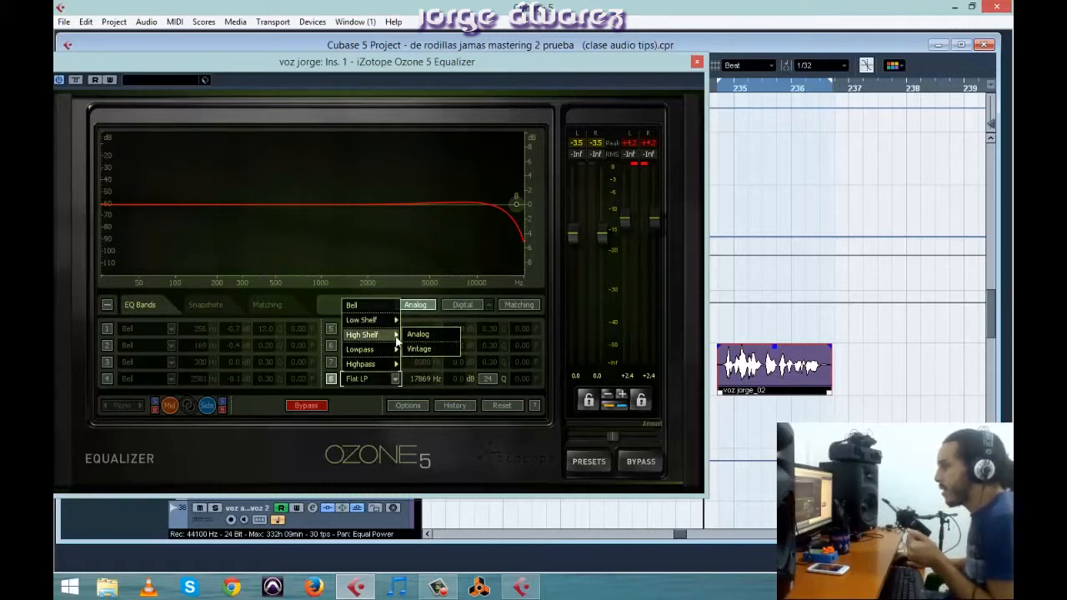
{"action": "left_click", "coordinate": [412, 336]}
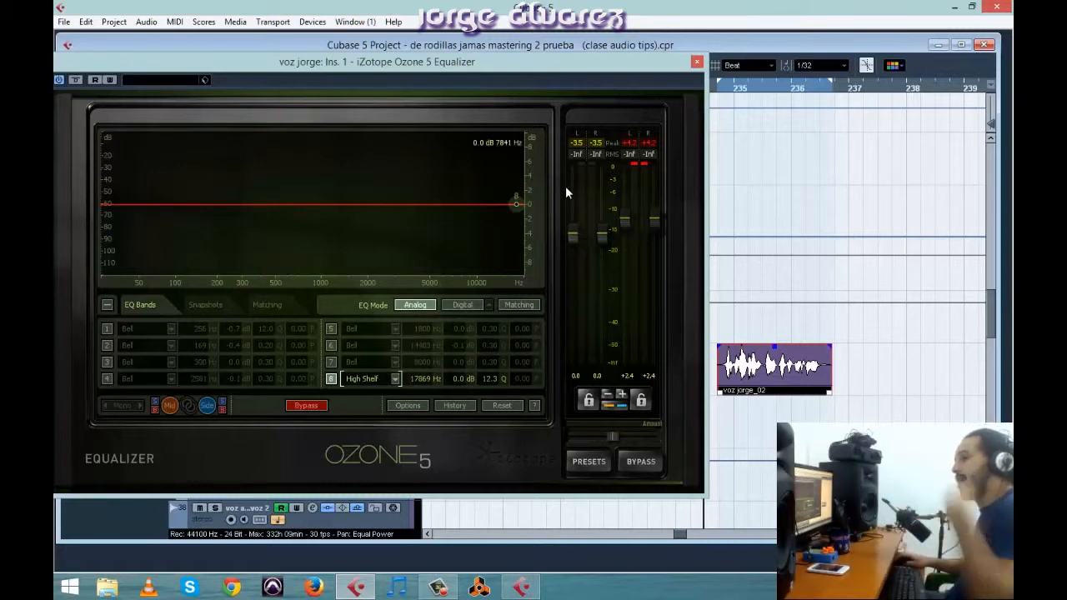
{"action": "left_click_drag", "start_coordinate": [517, 205], "coordinate": [369, 196]}
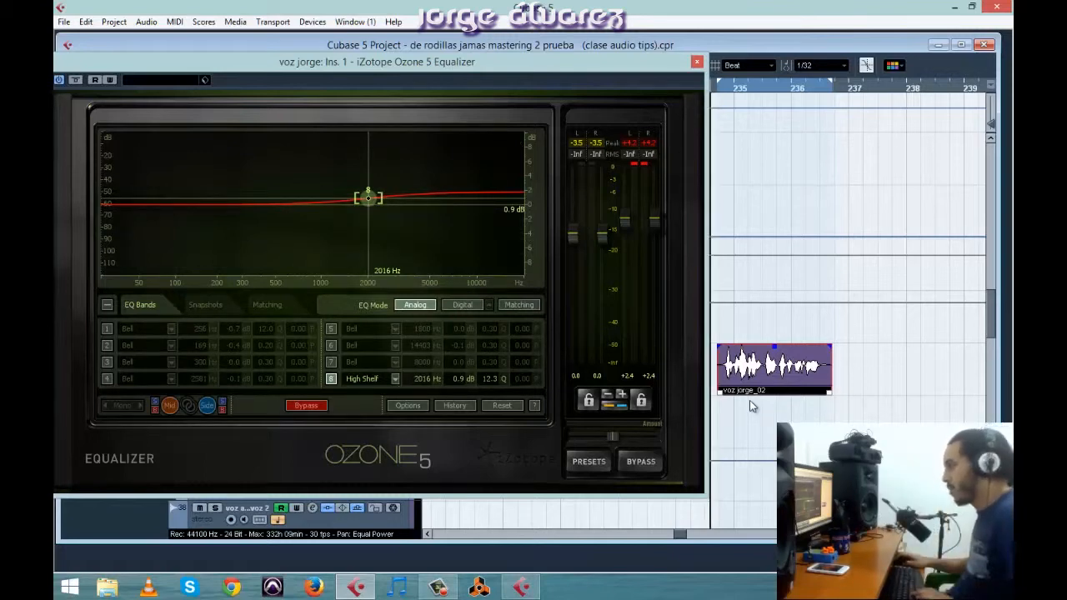
{"action": "key", "text": "space"}
{"action": "left_click_drag", "start_coordinate": [367, 197], "coordinate": [404, 171]}
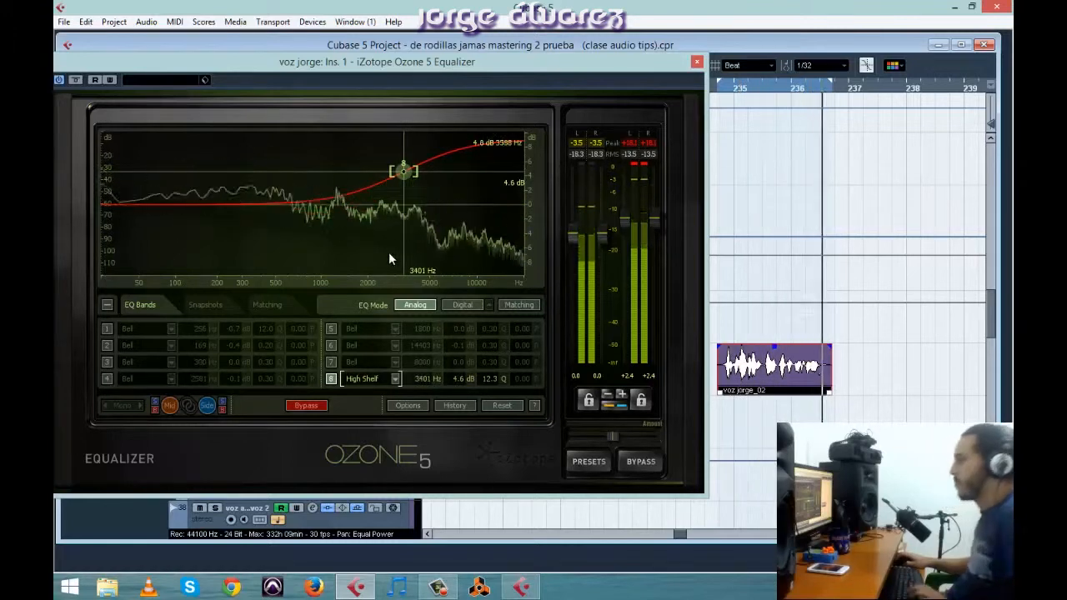
{"action": "key", "text": "space"}
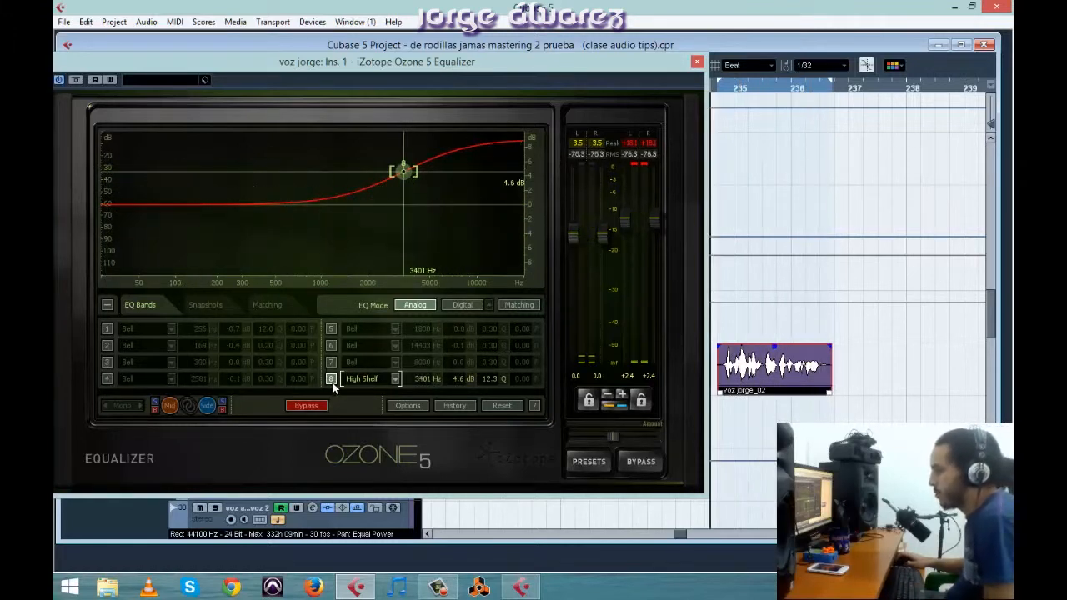
Step: Replace active band 8 with band 1 as an analog low shelf, and cut it about 2.1 dB at 231 Hz during playback
{"action": "left_click", "coordinate": [331, 379]}
{"action": "left_click", "coordinate": [106, 329]}
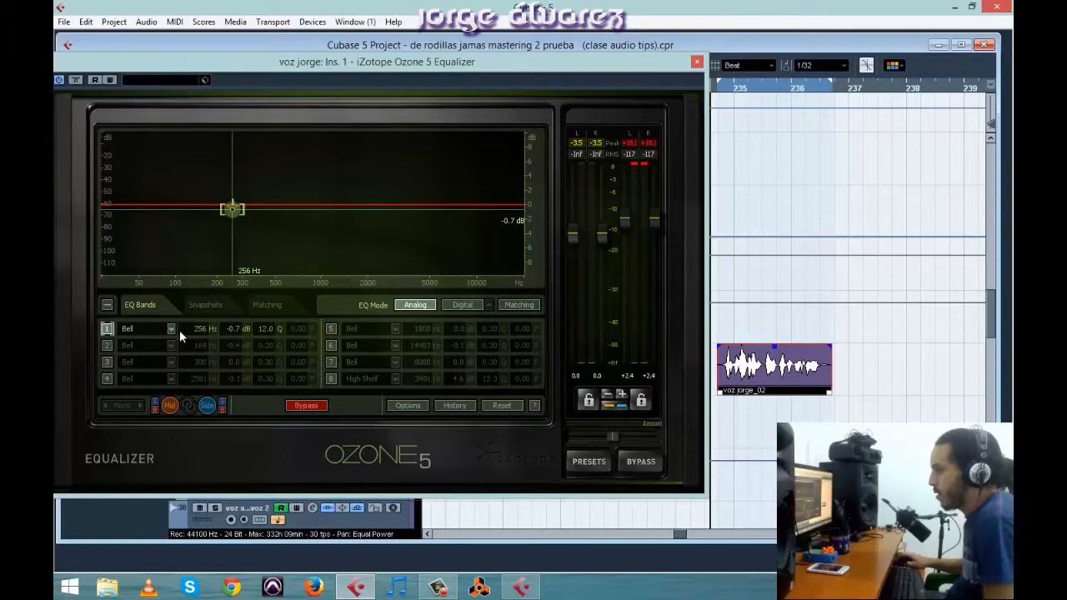
{"action": "left_click", "coordinate": [171, 329]}
{"action": "mouse_move", "coordinate": [158, 271]}
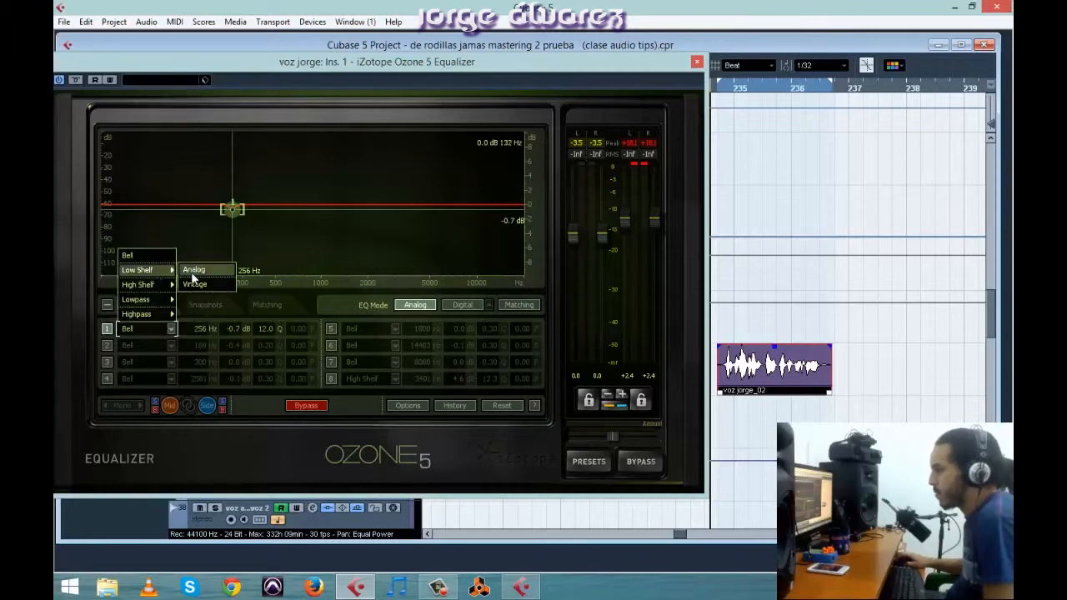
{"action": "left_click", "coordinate": [193, 270]}
{"action": "key", "text": "space"}
{"action": "mouse_move", "coordinate": [231, 209]}
{"action": "left_mouse_down"}
{"action": "mouse_move", "coordinate": [234, 248]}
{"action": "mouse_move", "coordinate": [236, 230]}
{"action": "mouse_move", "coordinate": [314, 232]}
{"action": "mouse_move", "coordinate": [336, 171]}
{"action": "mouse_move", "coordinate": [290, 185]}
{"action": "mouse_move", "coordinate": [241, 181]}
{"action": "mouse_move", "coordinate": [226, 218]}
{"action": "left_mouse_up"}
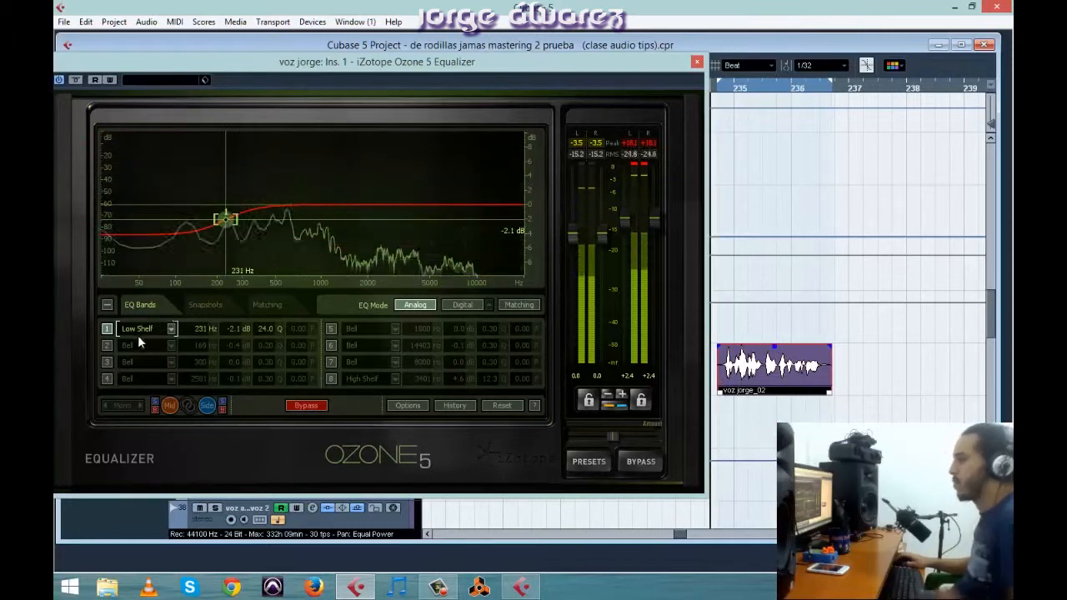
Step: Switch off band 1 and enable band 2 as a bell boosting about 1.7 dB at 243 Hz with a Q of 1.3
{"action": "left_click", "coordinate": [106, 329]}
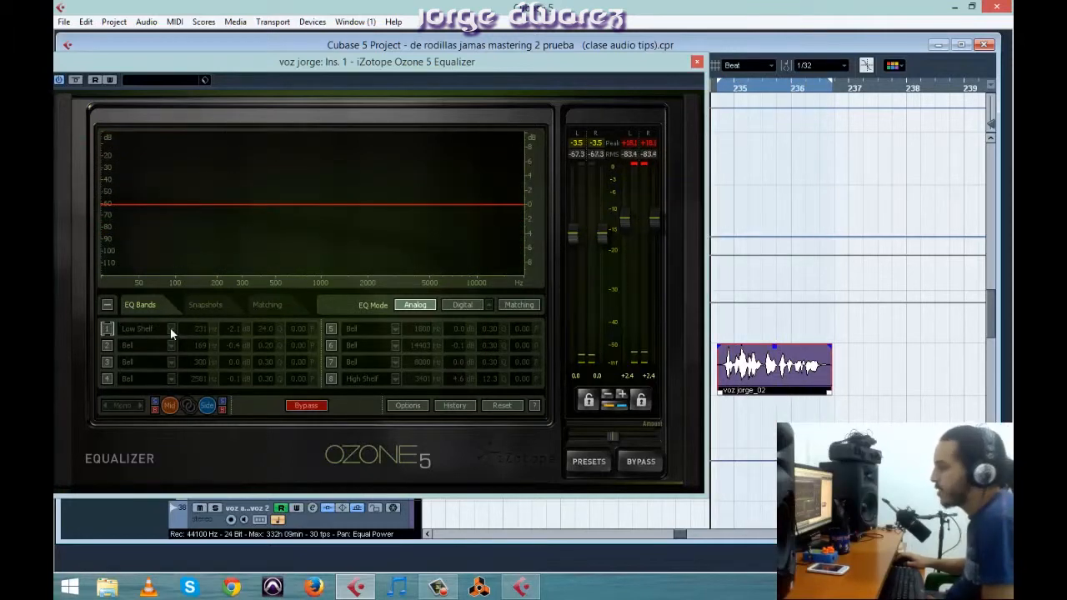
{"action": "left_click", "coordinate": [107, 329]}
{"action": "left_click", "coordinate": [107, 331]}
{"action": "left_click", "coordinate": [107, 344]}
{"action": "left_click_drag", "start_coordinate": [202, 207], "coordinate": [231, 196]}
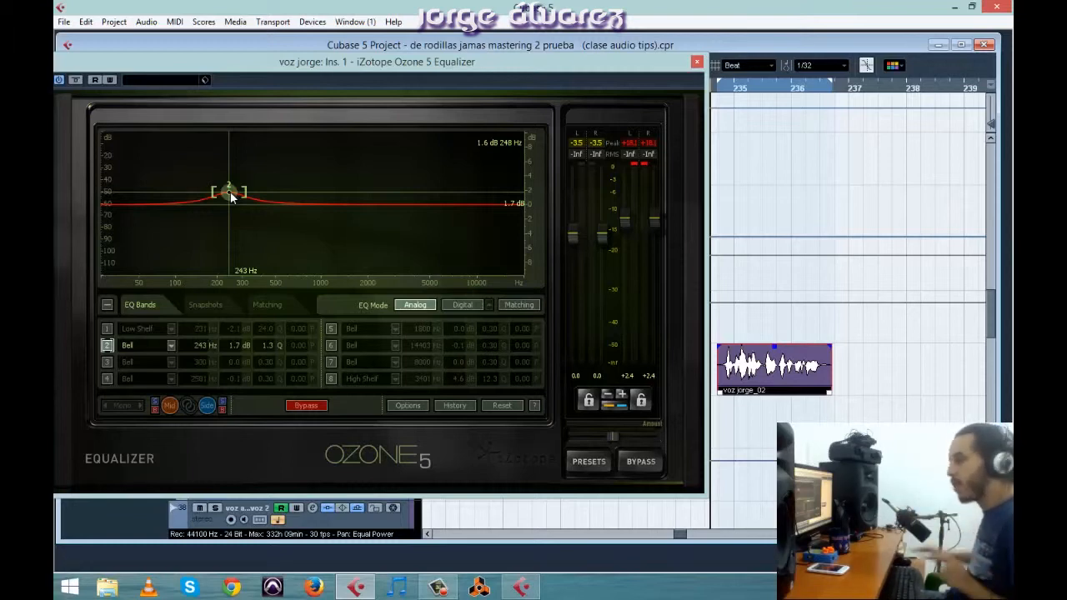
Step: Vary the band 2 bell through a wide cut, and end at about 369 Hz with a 1.6 dB boost and Q of 0.78
{"action": "left_click_drag", "start_coordinate": [232, 197], "coordinate": [442, 228]}
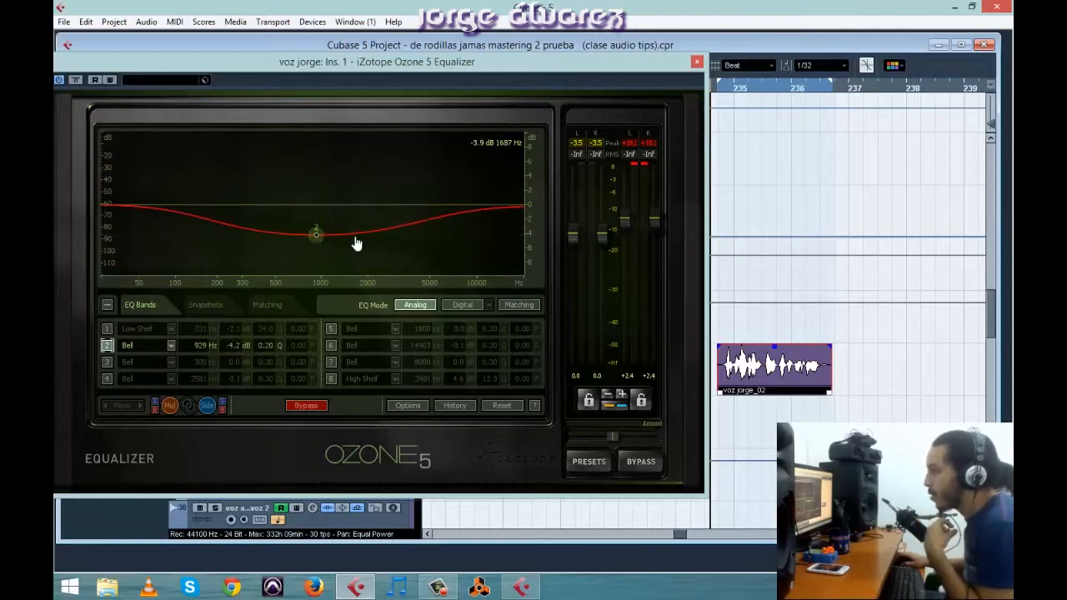
{"action": "left_click_drag", "start_coordinate": [352, 235], "coordinate": [261, 208]}
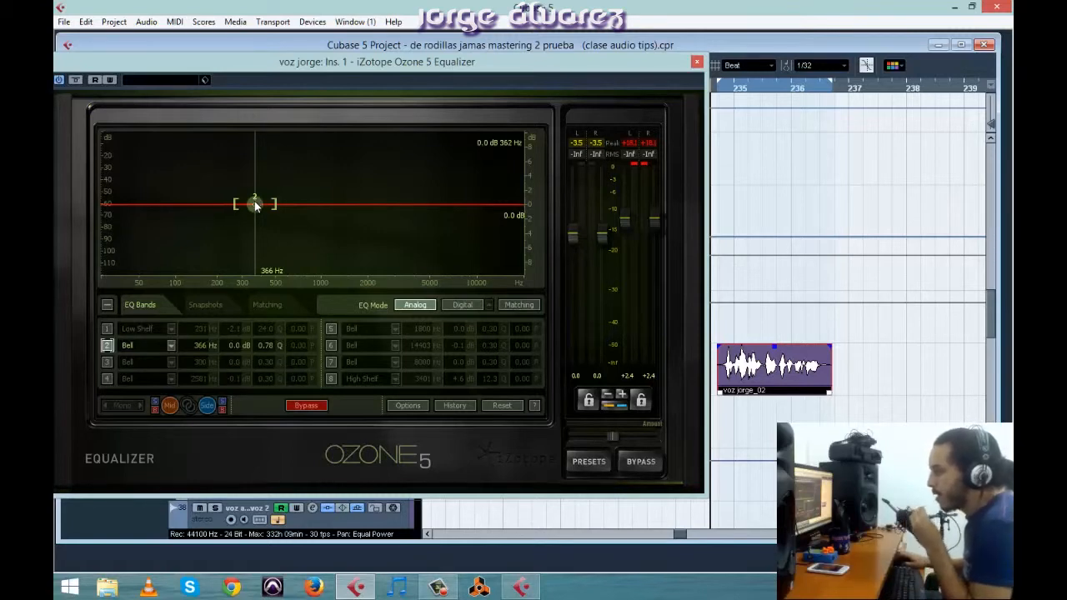
{"action": "left_click_drag", "start_coordinate": [255, 202], "coordinate": [256, 201]}
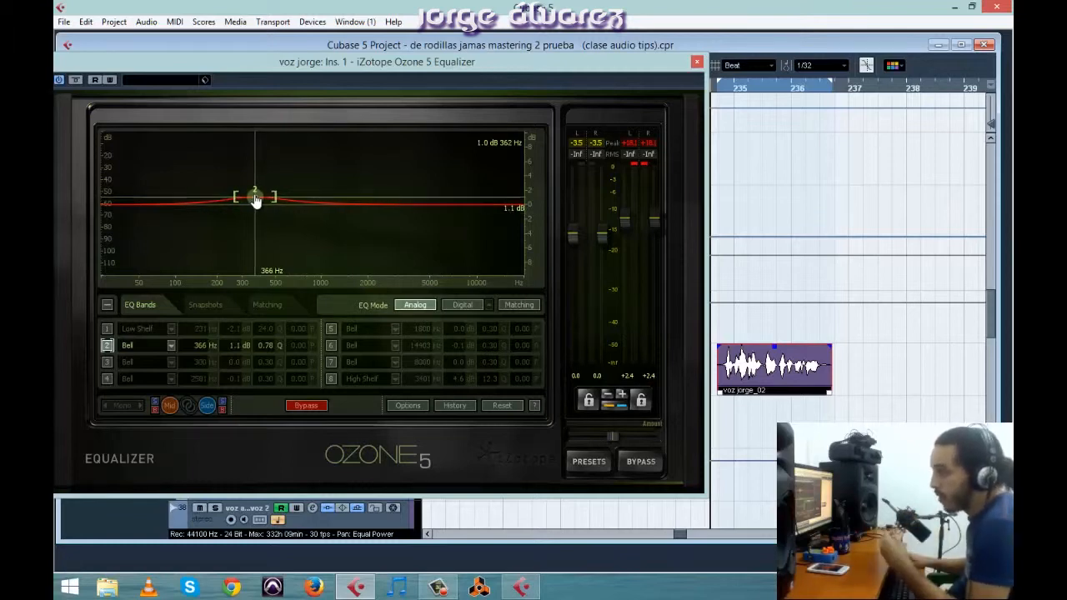
{"action": "left_click_drag", "start_coordinate": [257, 201], "coordinate": [257, 196]}
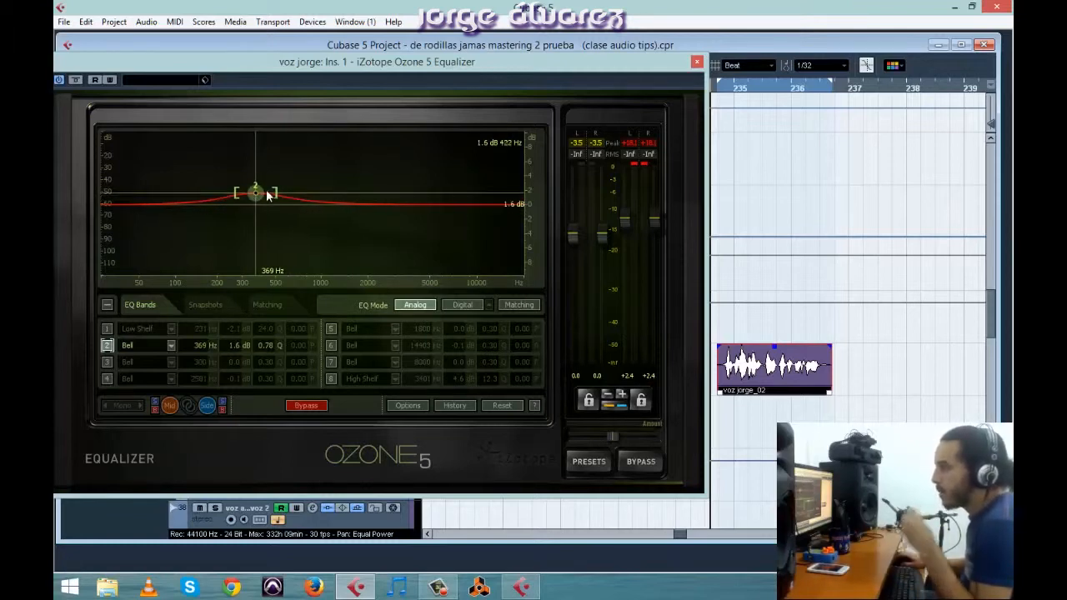
Step: During playback, move the band 2 bell to 7765 Hz with an 8.8 dB cut and widen it to a Q of 1.5
{"action": "left_click_drag", "start_coordinate": [269, 198], "coordinate": [270, 202]}
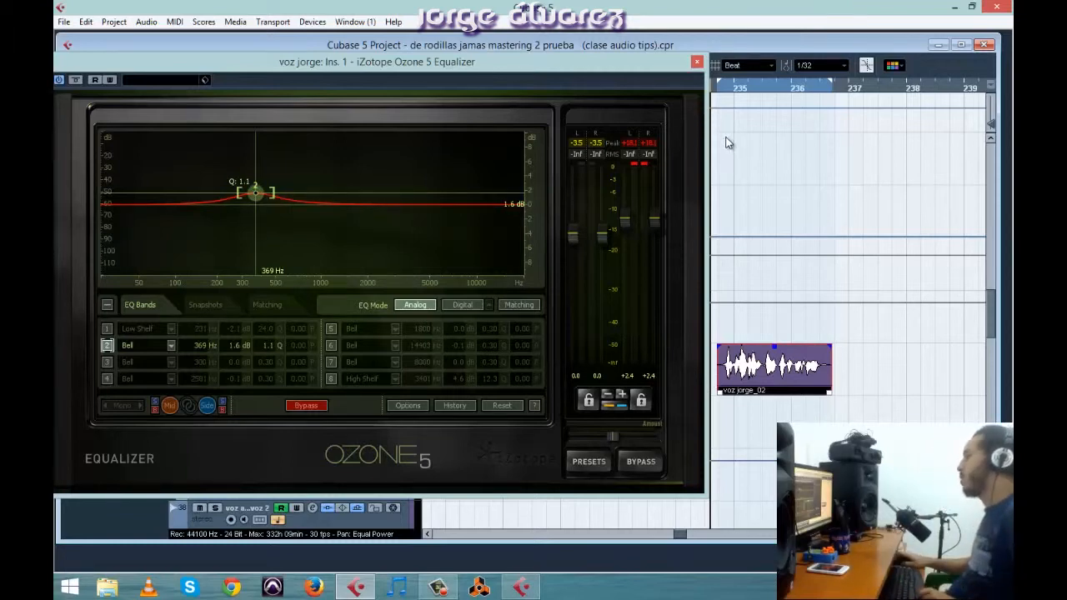
{"action": "key", "text": "space"}
{"action": "left_click_drag", "start_coordinate": [255, 198], "coordinate": [460, 397]}
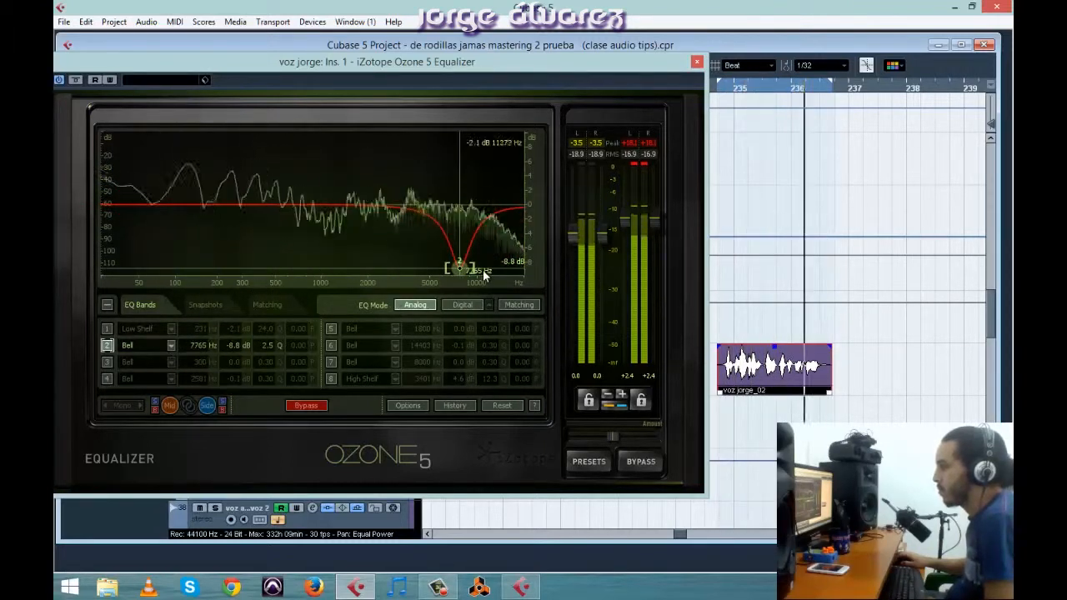
{"action": "left_click_drag", "start_coordinate": [474, 269], "coordinate": [479, 274]}
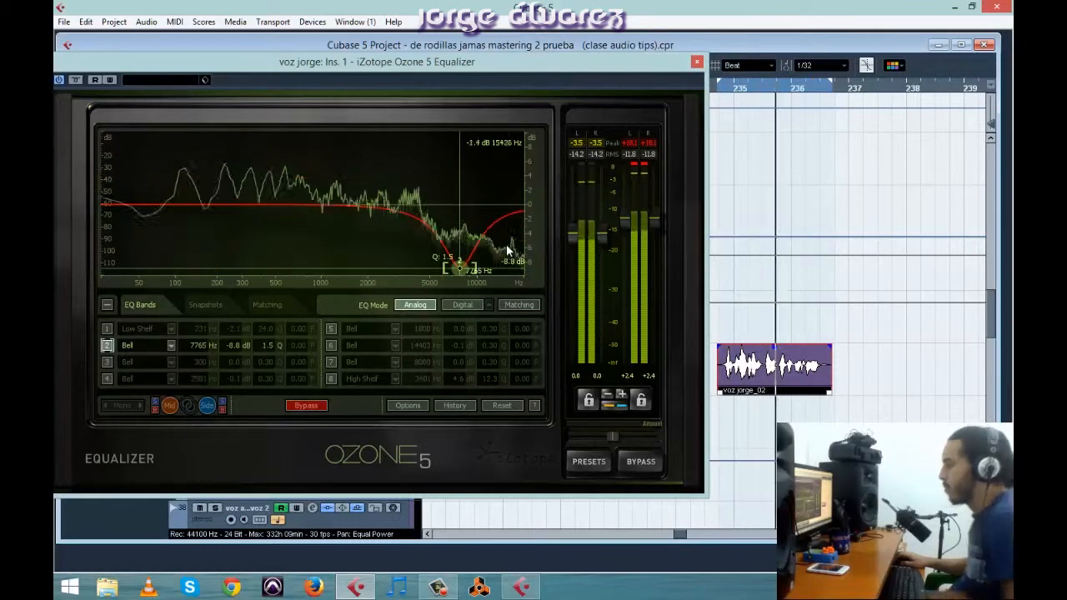
{"action": "key", "text": "space"}
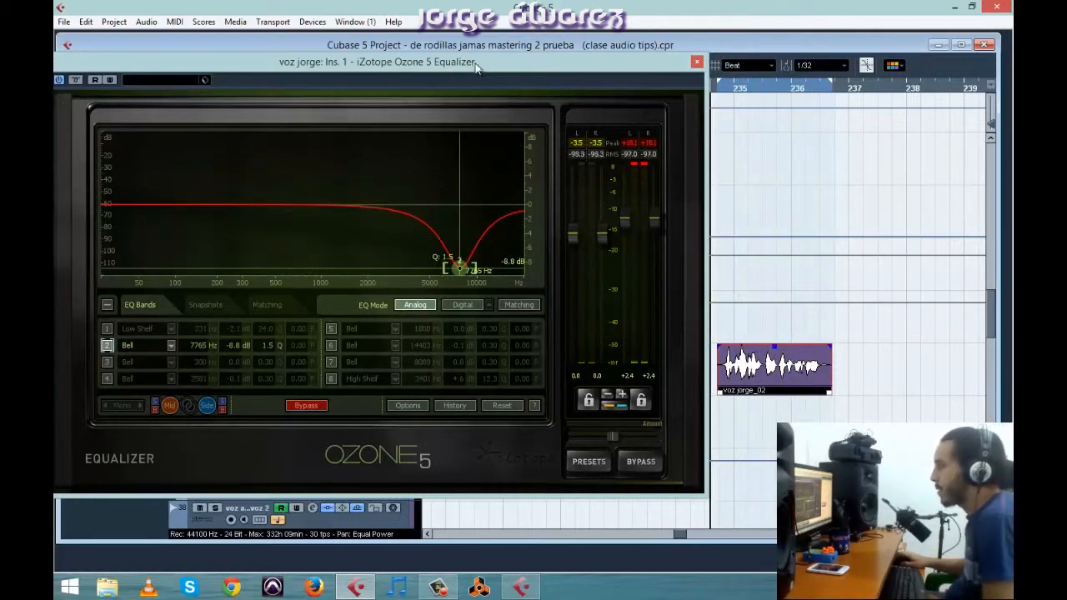
Step: Rescale the equalizer graph's gain axis in and out, ending with a range that extends down to about -25 dB
{"action": "left_click_drag", "start_coordinate": [477, 69], "coordinate": [495, 78]}
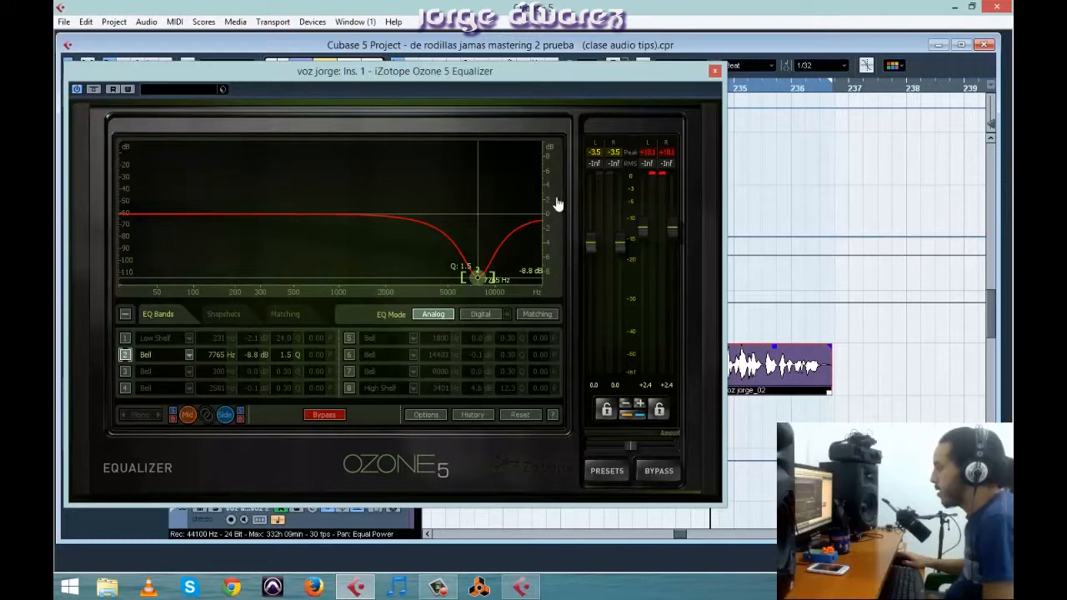
{"action": "scroll", "coordinate": [554, 196], "scroll_direction": "down", "scroll_amount": 5}
{"action": "scroll", "coordinate": [554, 195], "scroll_direction": "up", "scroll_amount": 3}
{"action": "scroll", "coordinate": [554, 194], "scroll_direction": "up", "scroll_amount": 6}
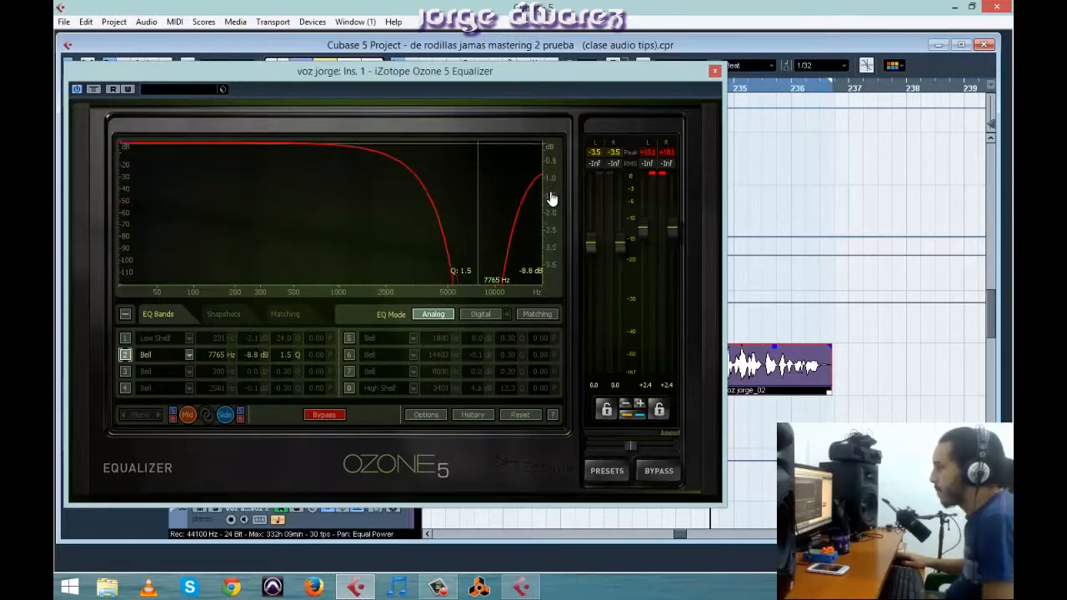
{"action": "scroll", "coordinate": [550, 198], "scroll_direction": "down", "scroll_amount": 6}
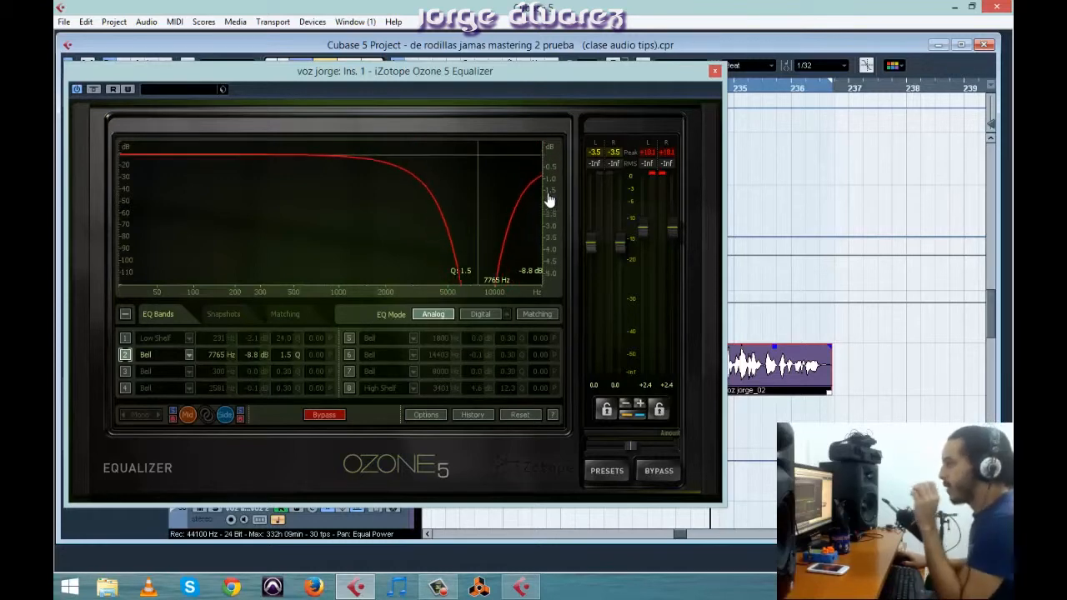
{"action": "scroll", "coordinate": [549, 200], "scroll_direction": "down", "scroll_amount": 5}
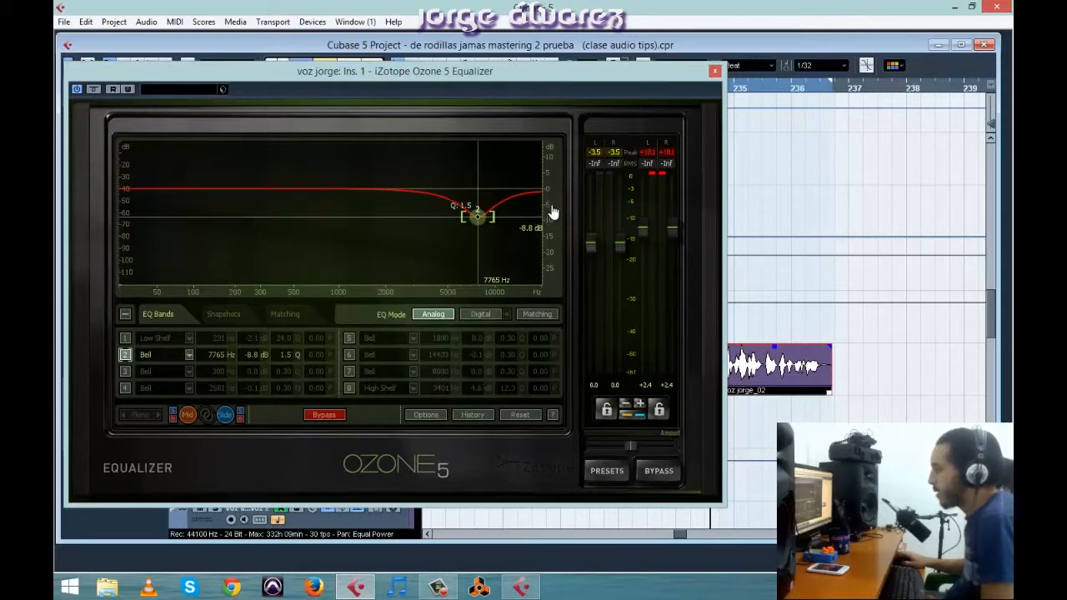
{"action": "scroll", "coordinate": [549, 200], "scroll_direction": "up", "scroll_amount": 5}
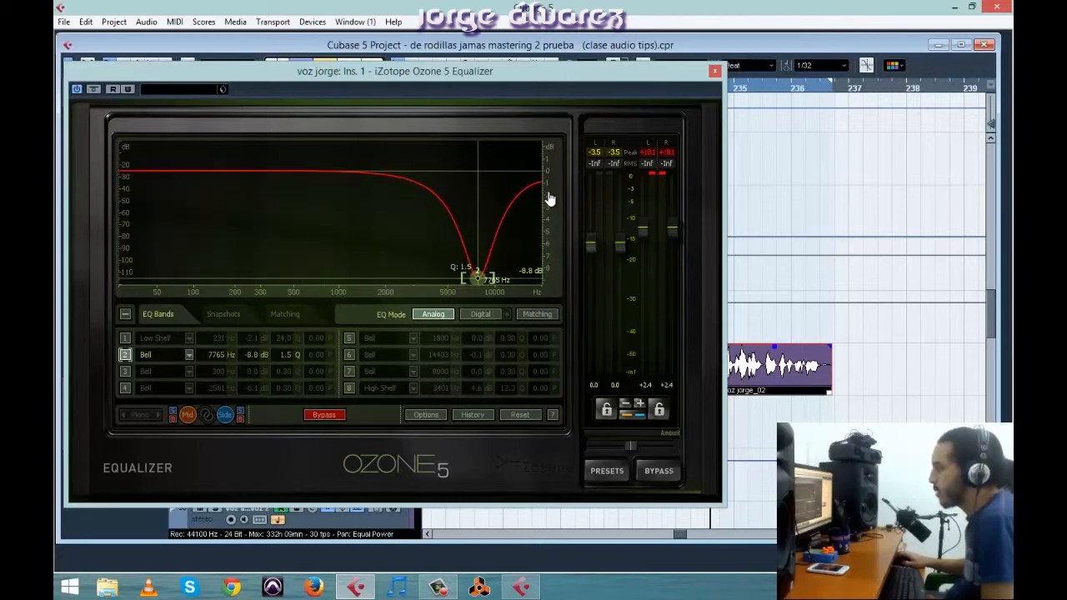
{"action": "left_click_drag", "start_coordinate": [549, 200], "coordinate": [550, 243]}
{"action": "scroll", "coordinate": [545, 212], "scroll_direction": "down", "scroll_amount": 3}
{"action": "scroll", "coordinate": [550, 209], "scroll_direction": "down", "scroll_amount": 4}
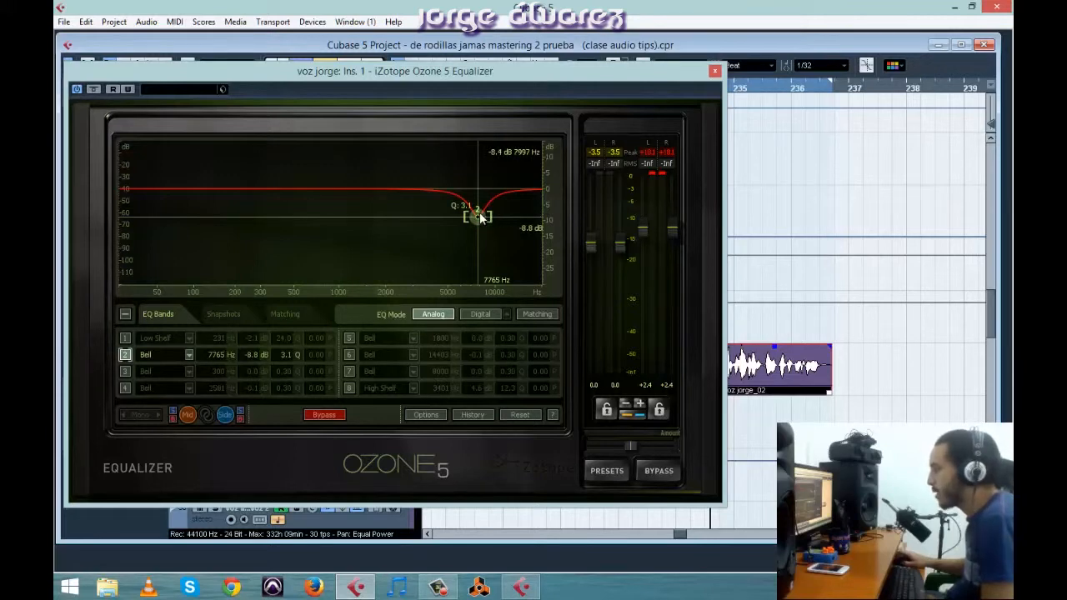
Step: Deepen the band 2 bell cut to about 27.8 dB at 7614 Hz and set its Q to 2.5
{"action": "left_click_drag", "start_coordinate": [481, 219], "coordinate": [480, 302]}
{"action": "scroll", "coordinate": [506, 239], "scroll_direction": "up", "scroll_amount": 6}
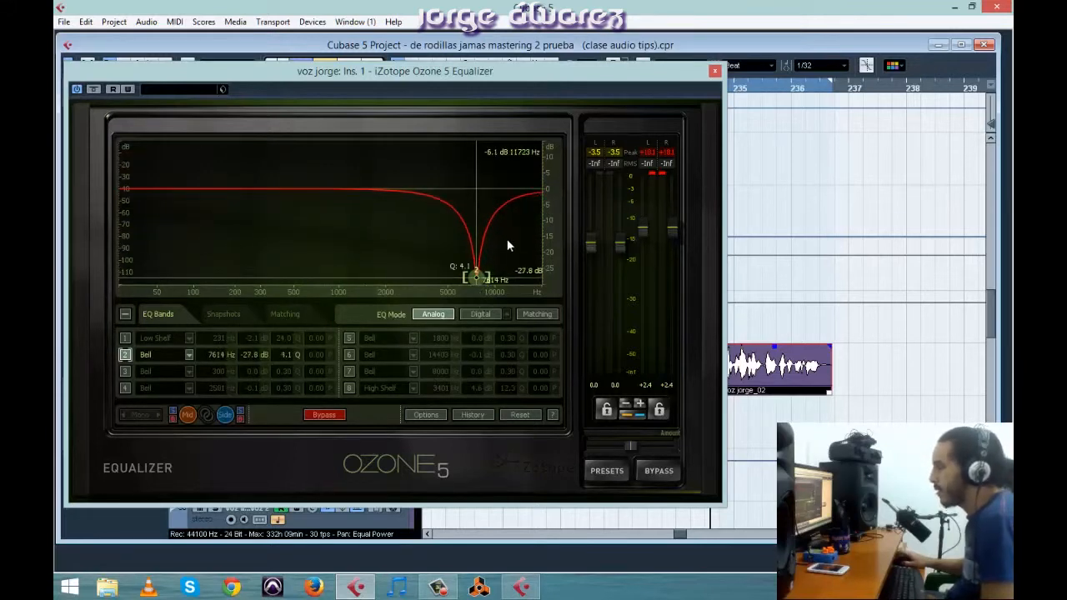
{"action": "scroll", "coordinate": [500, 275], "scroll_direction": "down", "scroll_amount": 7}
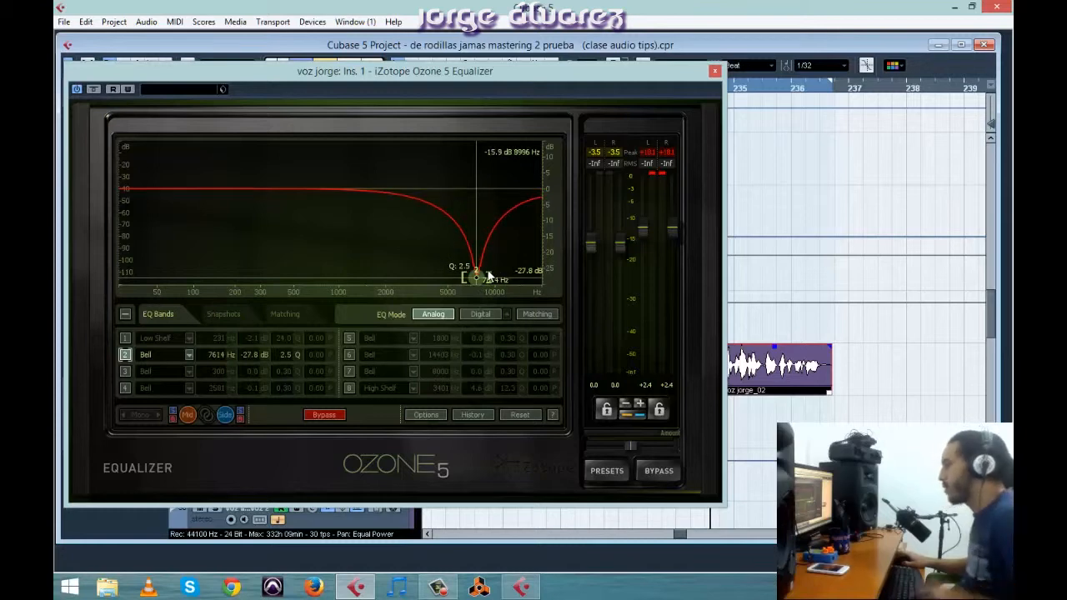
Step: Start playback, sweep the deep band 2 cut down to about 1058 Hz, and narrow it to a Q of 12.0
{"action": "key", "text": "space"}
{"action": "left_click_drag", "start_coordinate": [477, 280], "coordinate": [345, 281]}
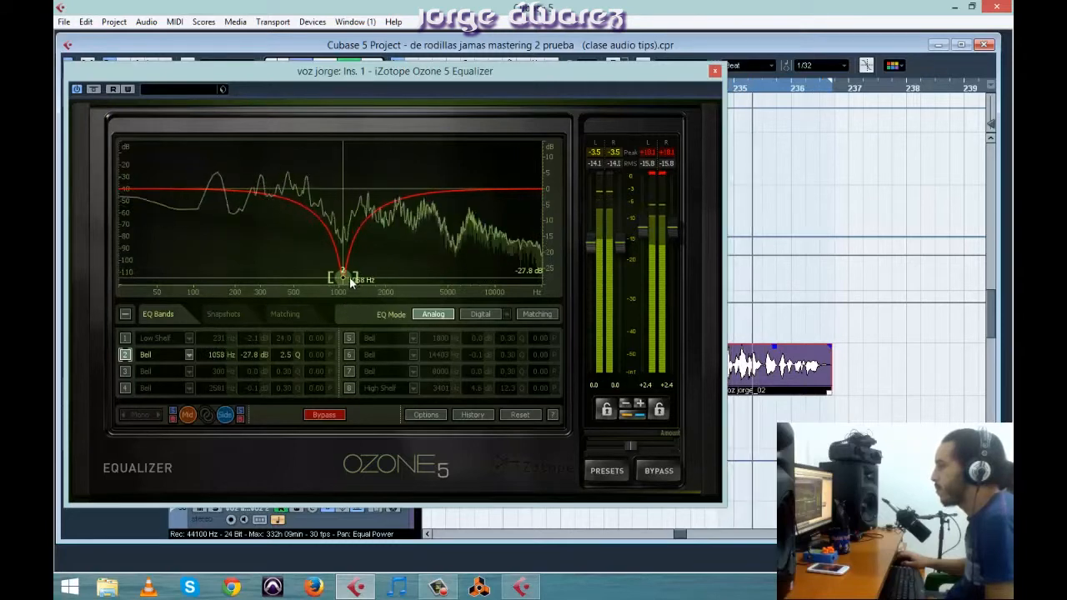
{"action": "scroll", "coordinate": [356, 284], "scroll_direction": "up", "scroll_amount": 7}
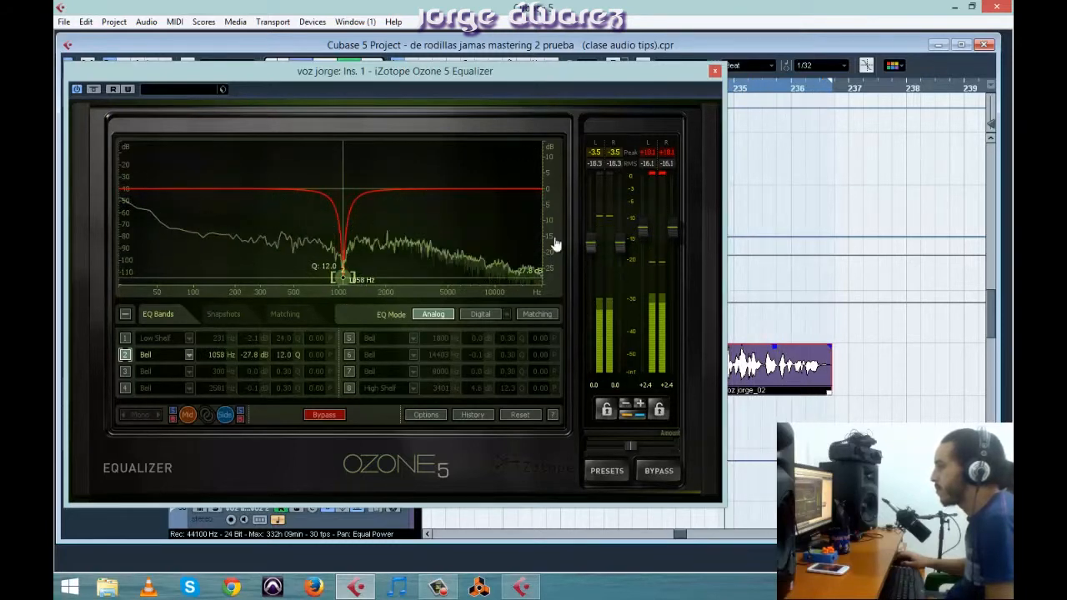
Step: Turn the narrow band 2 bell into a strong boost, reduce it to about 0.7 dB at 875 Hz, and close the equalizer
{"action": "left_click_drag", "start_coordinate": [341, 279], "coordinate": [330, 83]}
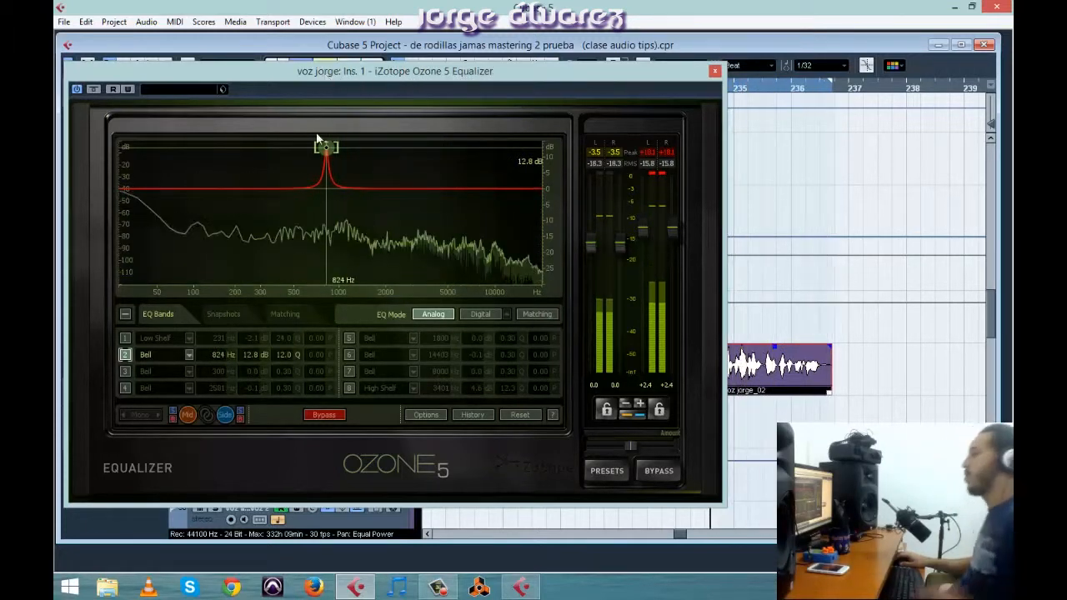
{"action": "left_click_drag", "start_coordinate": [328, 158], "coordinate": [331, 194]}
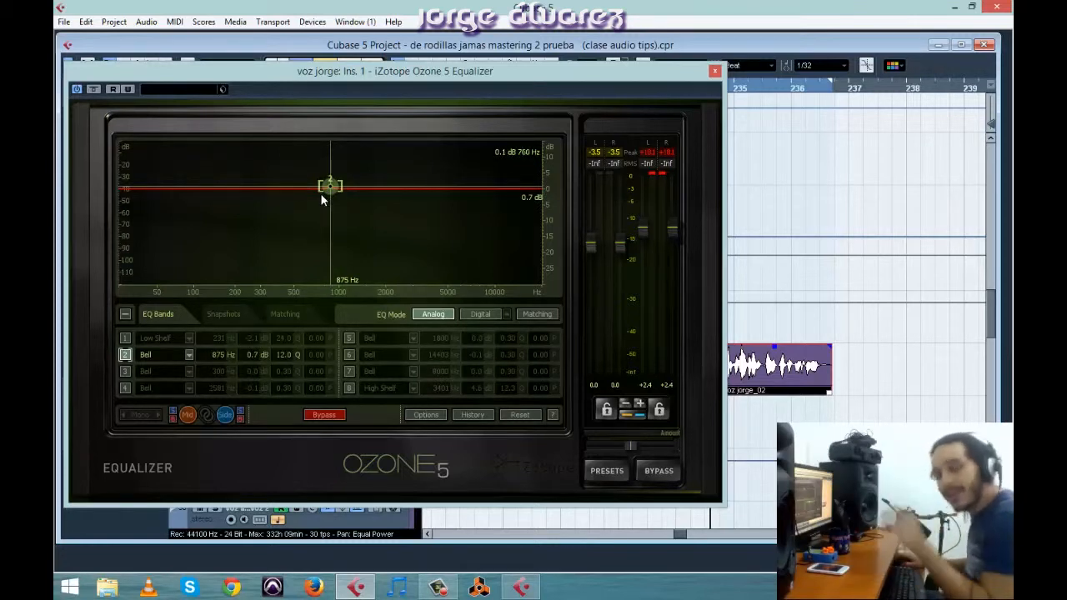
{"action": "left_click_drag", "start_coordinate": [540, 76], "coordinate": [631, 78]}
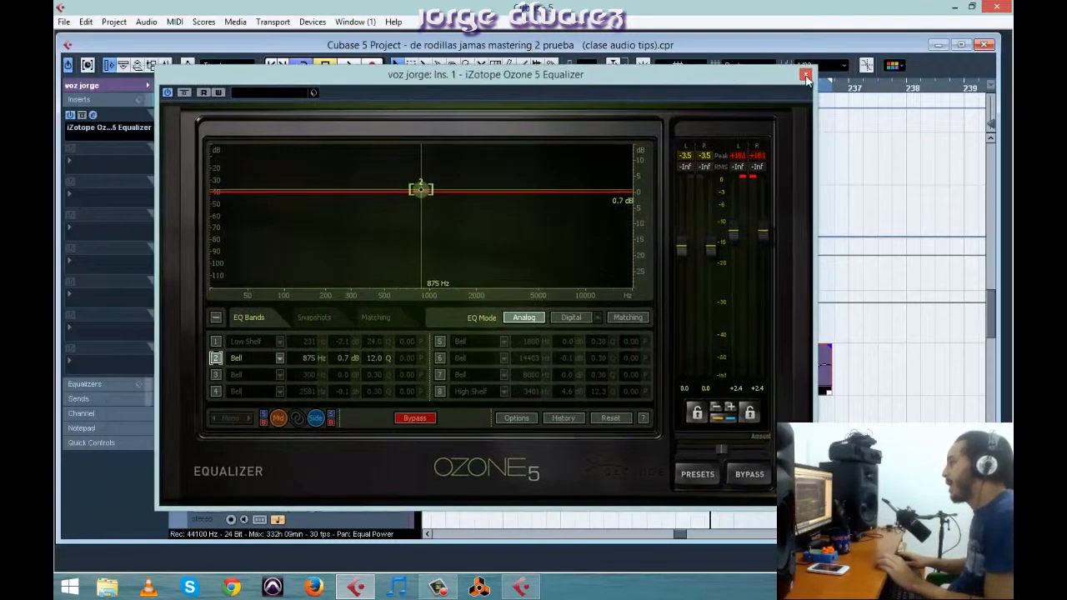
{"action": "left_click", "coordinate": [807, 73]}
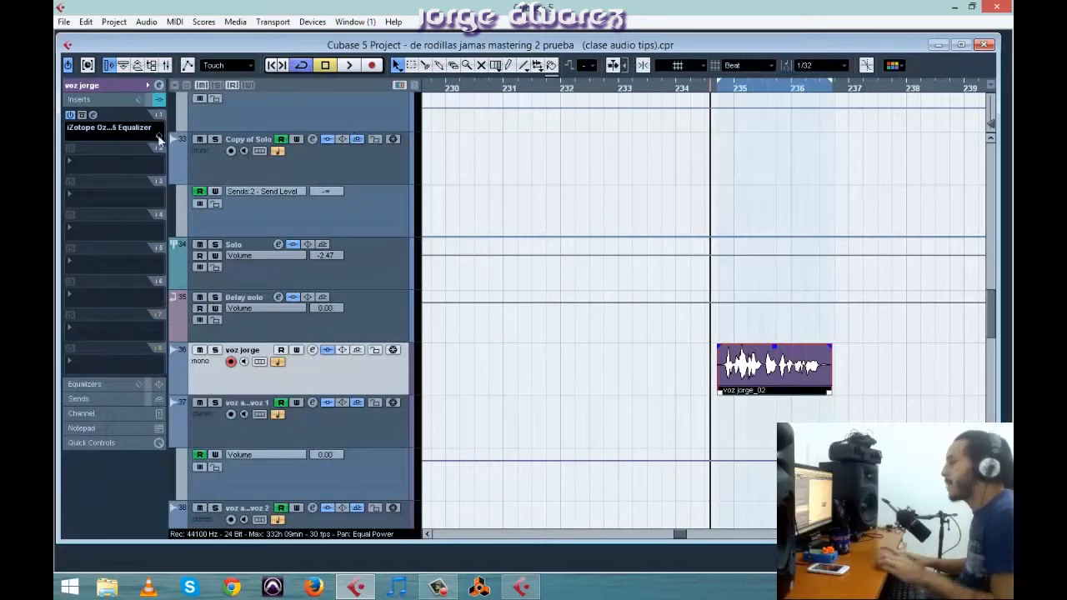
Step: Insert StudioEQ in the second insert slot of the voice track
{"action": "left_click", "coordinate": [89, 165]}
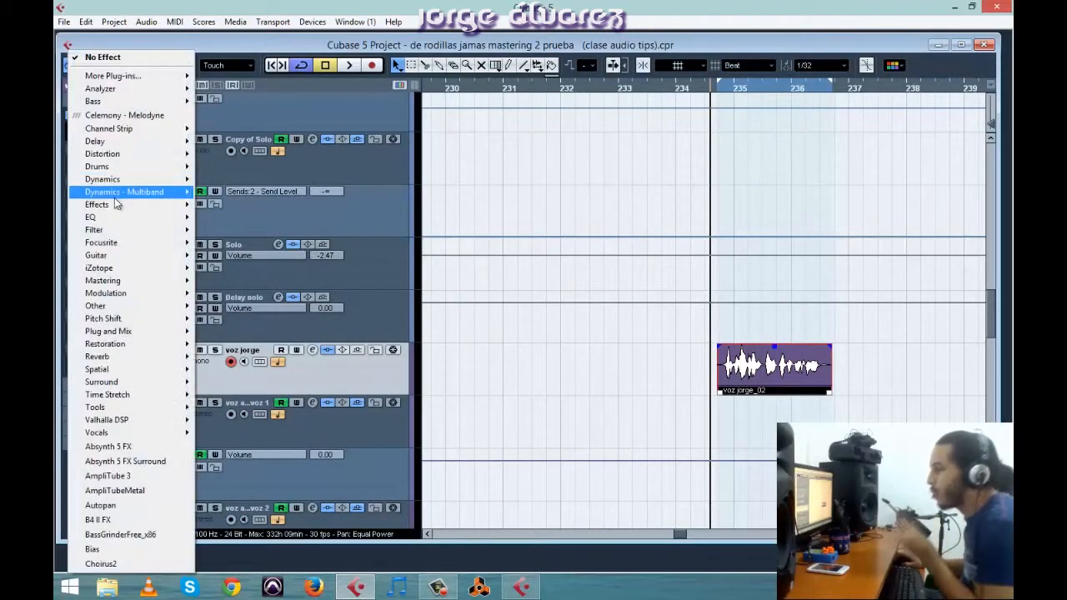
{"action": "mouse_move", "coordinate": [125, 217]}
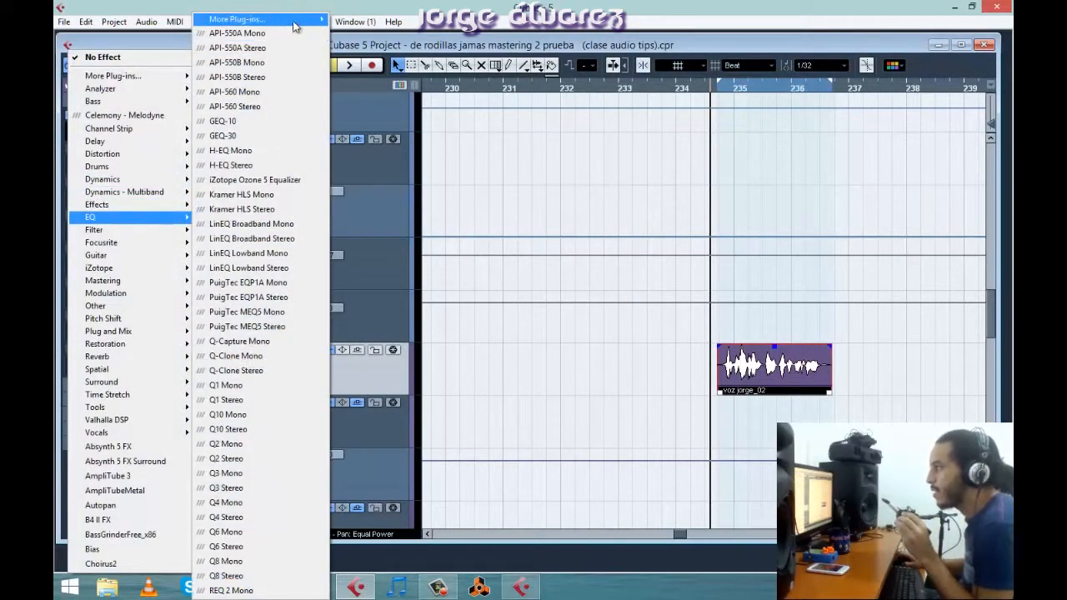
{"action": "mouse_move", "coordinate": [296, 20]}
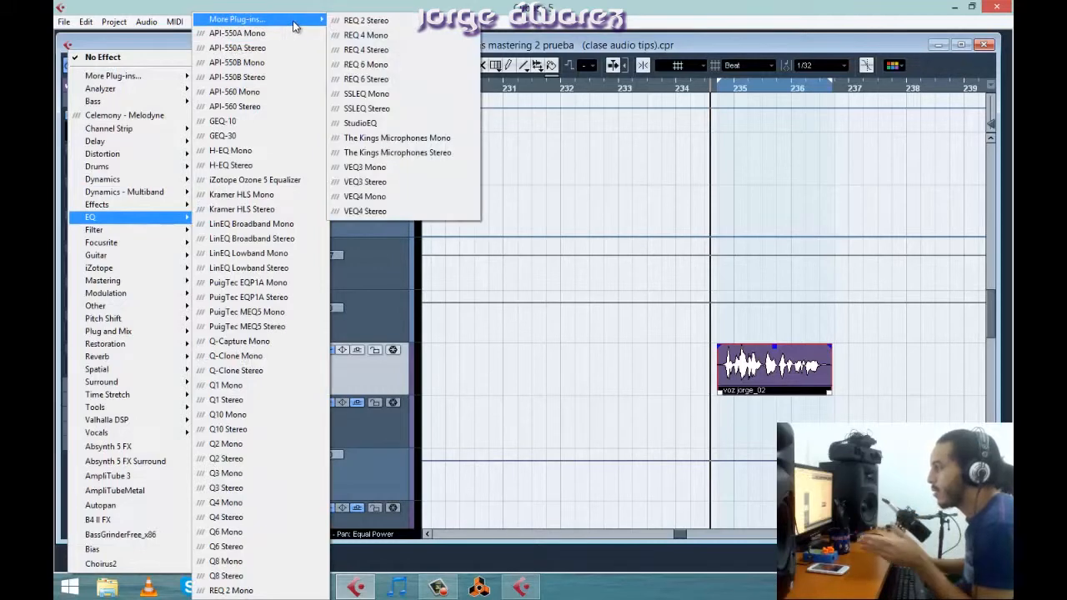
{"action": "left_click", "coordinate": [369, 125]}
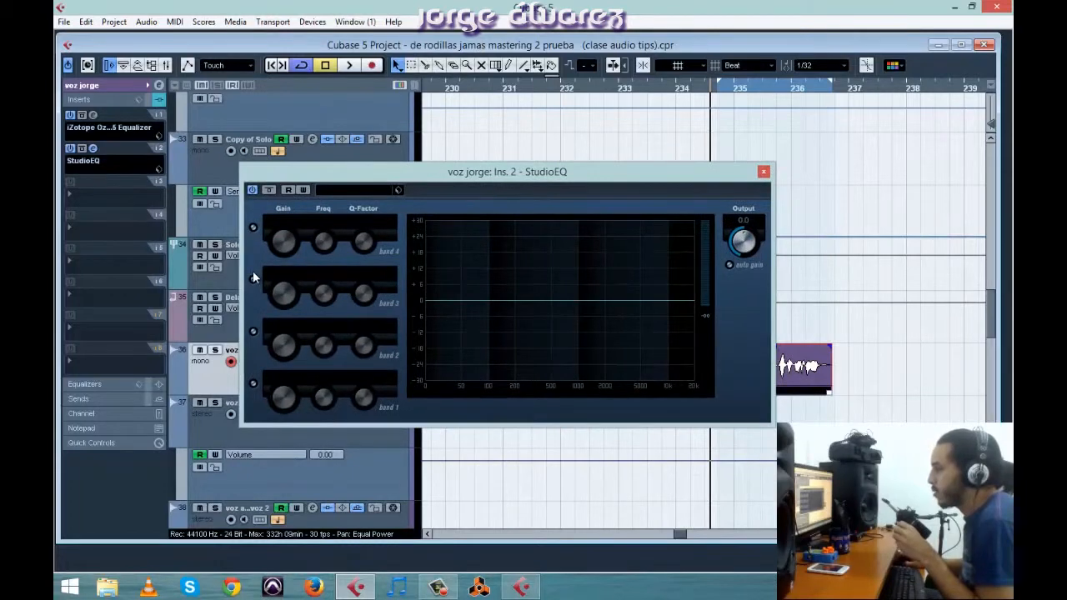
Step: Enable StudioEQ band 3 and shape it as a slight boost of about 0.9 dB at 1112 Hz
{"action": "left_click", "coordinate": [254, 280]}
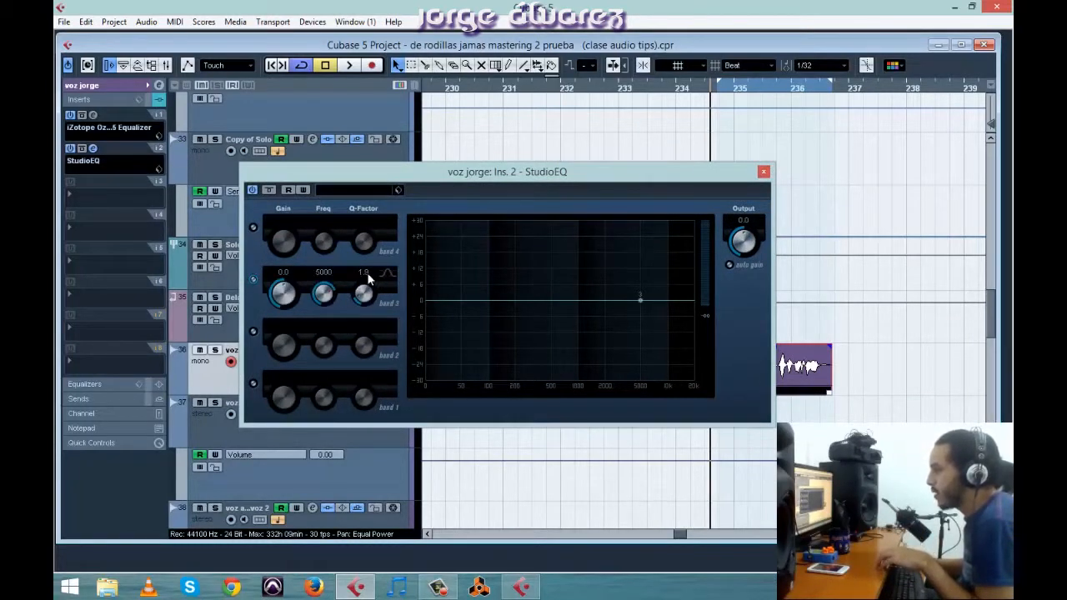
{"action": "mouse_move", "coordinate": [283, 292]}
{"action": "left_mouse_down"}
{"action": "mouse_move", "coordinate": [281, 273]}
{"action": "mouse_move", "coordinate": [279, 282]}
{"action": "left_mouse_up"}
{"action": "left_click_drag", "start_coordinate": [642, 288], "coordinate": [582, 297]}
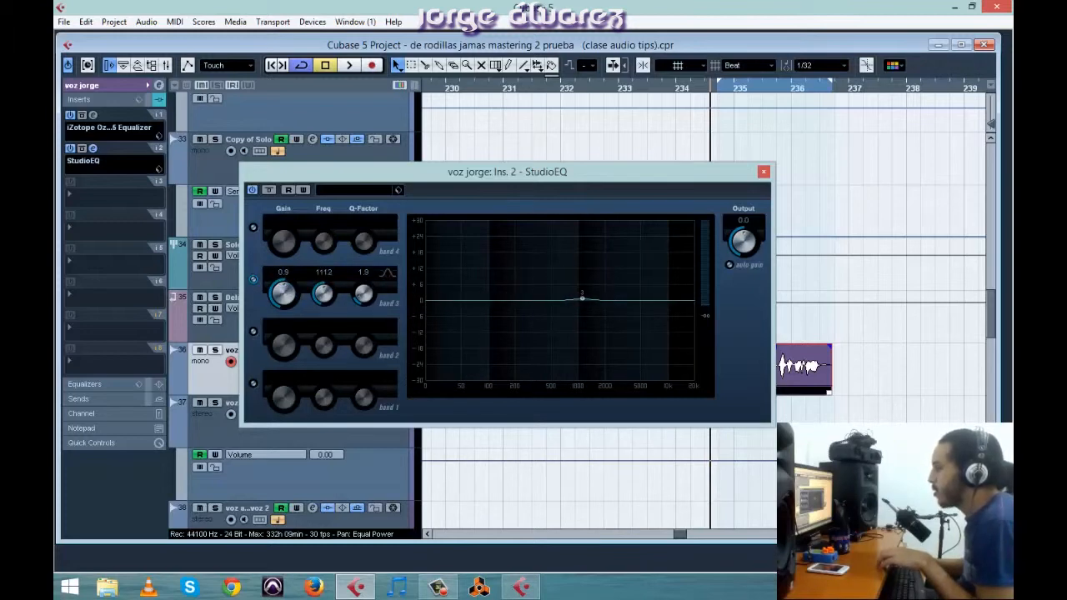
Step: Enable band 4, try the Cut filter type, switch it to Peak, and raise its gain to about 2.4 dB
{"action": "left_click", "coordinate": [255, 228]}
{"action": "left_click", "coordinate": [386, 221]}
{"action": "left_click", "coordinate": [424, 283]}
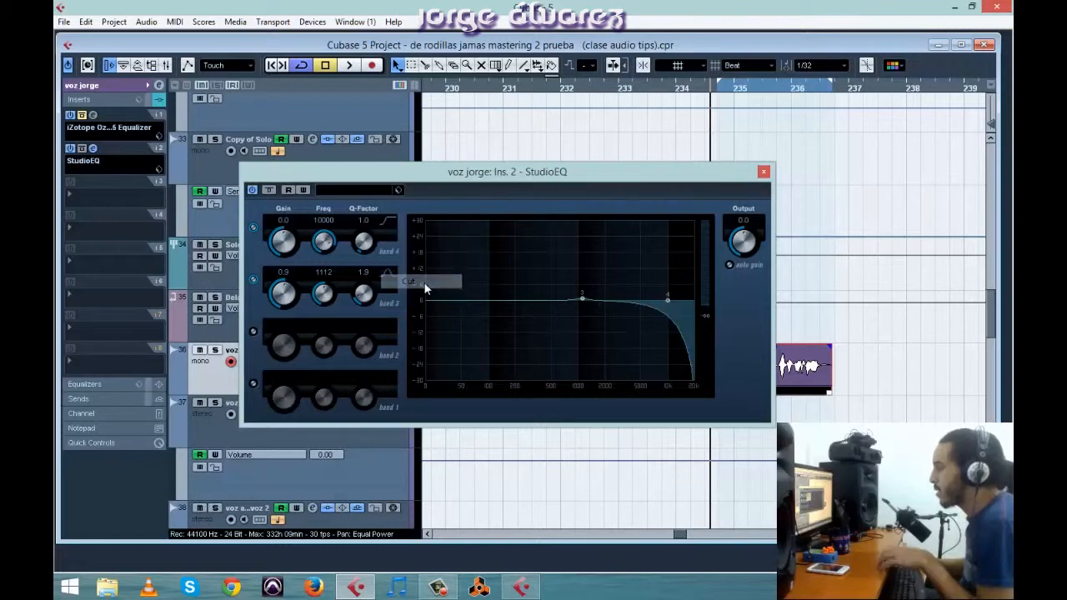
{"action": "left_click", "coordinate": [392, 225]}
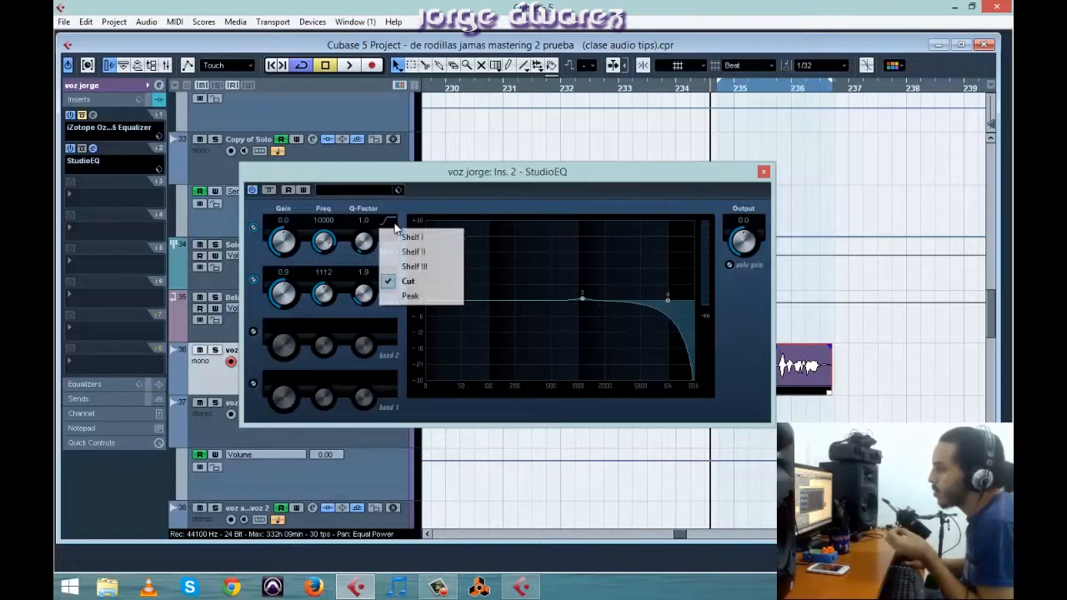
{"action": "left_click", "coordinate": [419, 298]}
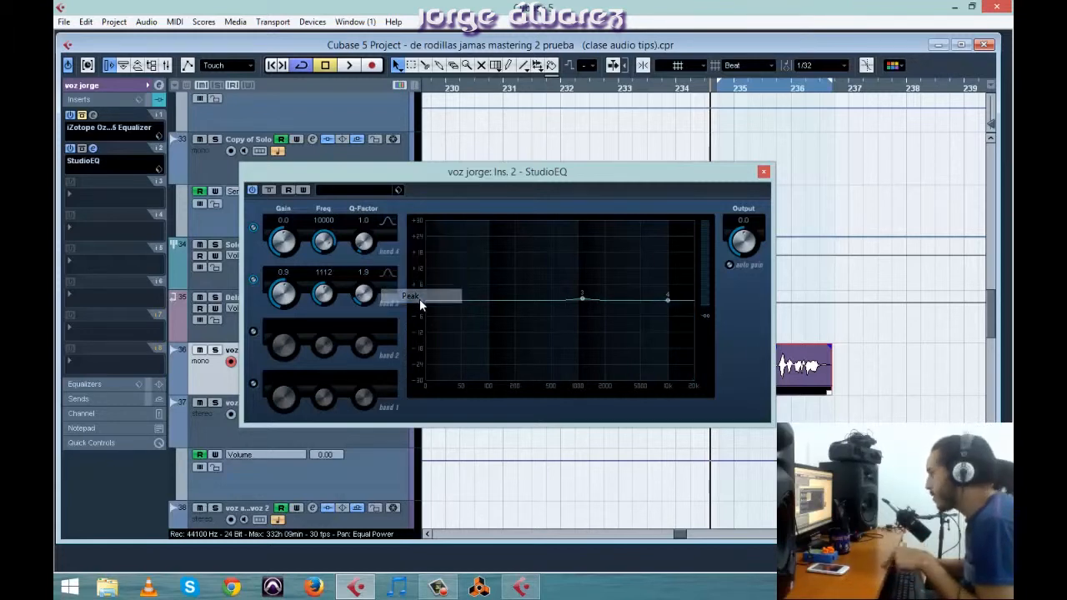
{"action": "left_click_drag", "start_coordinate": [296, 242], "coordinate": [287, 225]}
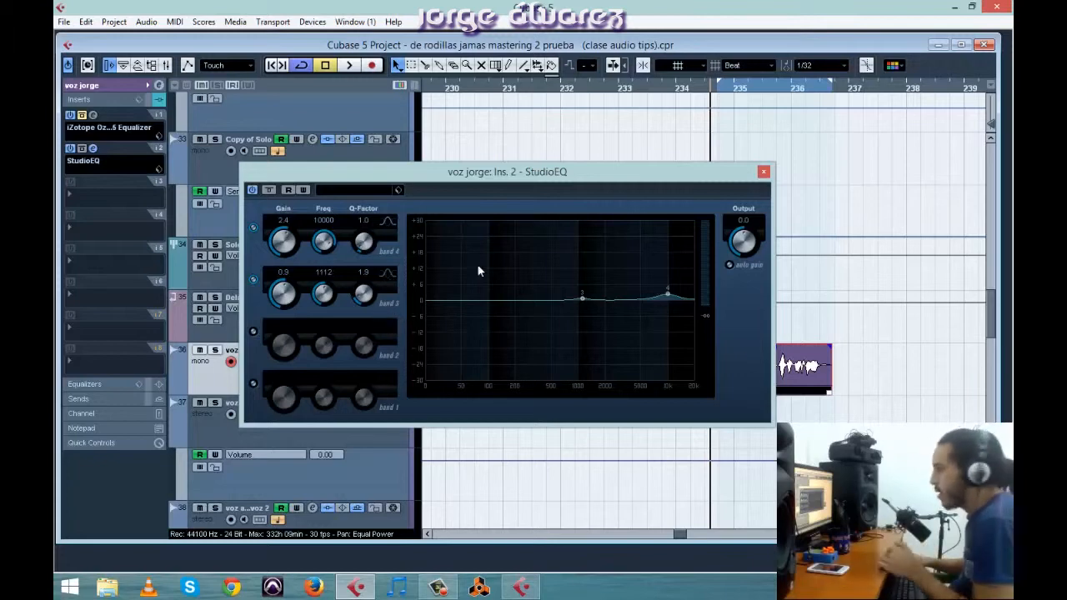
Step: Toggle band 4 off and on, and change its filter type back to Cut at 10000 Hz
{"action": "left_click", "coordinate": [254, 228]}
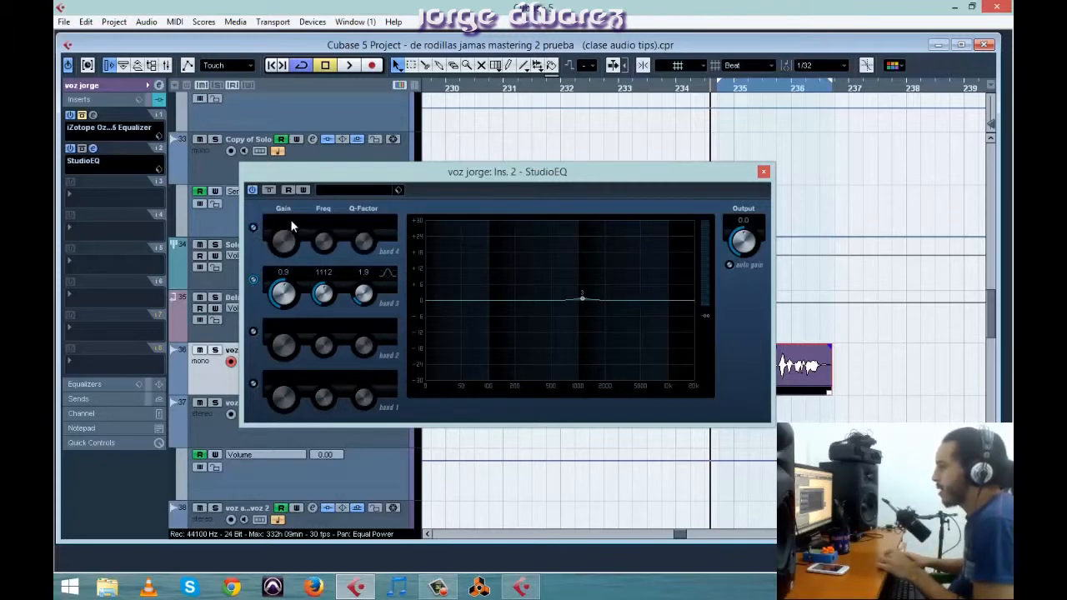
{"action": "left_click", "coordinate": [253, 227]}
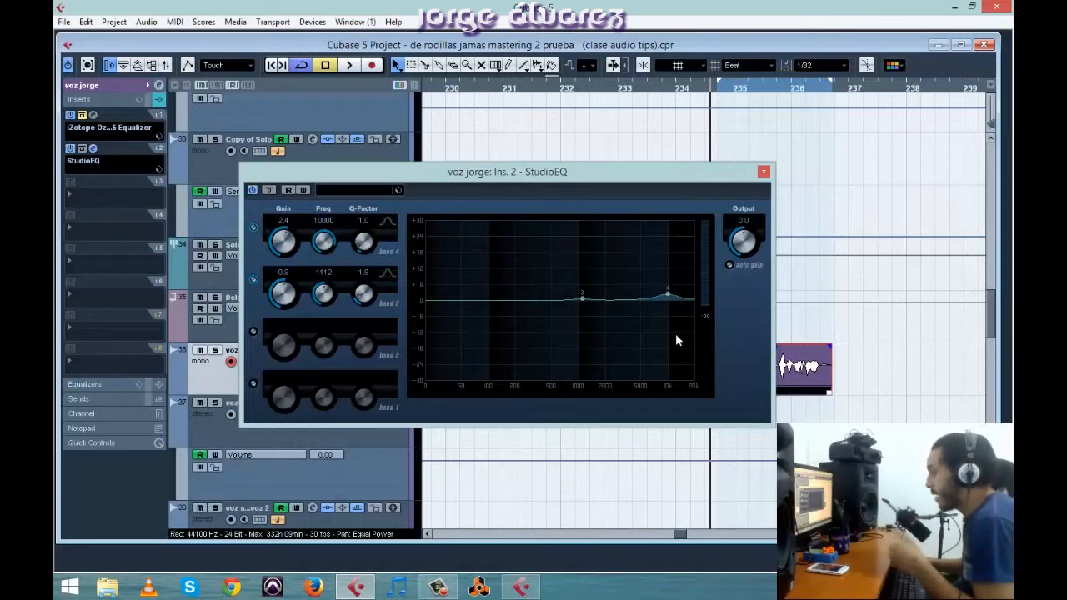
{"action": "left_click", "coordinate": [387, 223]}
{"action": "left_click", "coordinate": [405, 281]}
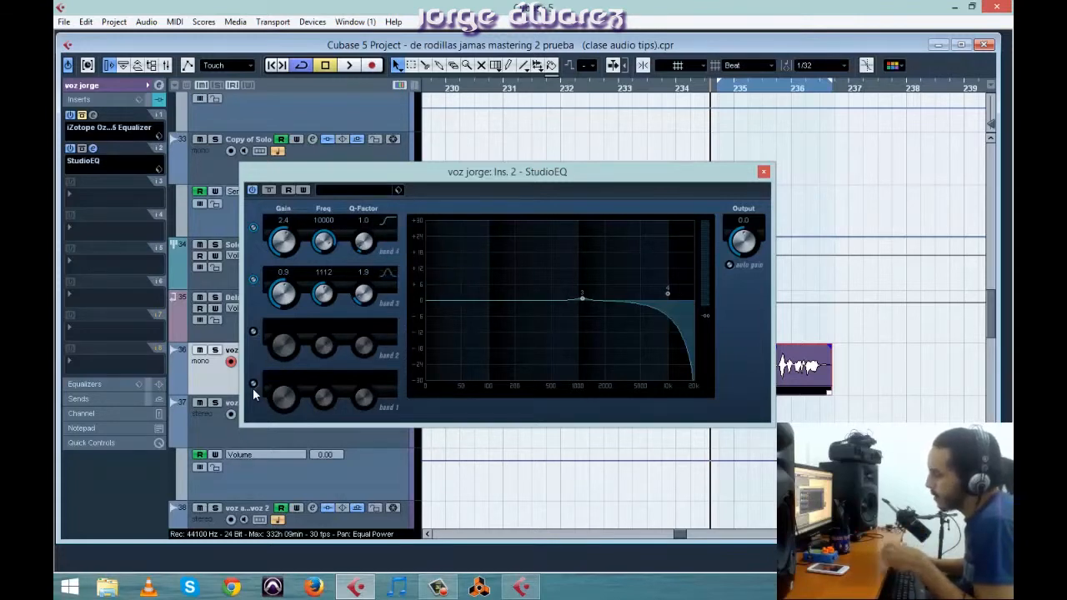
Step: Enable band 1 and set it to a Cut filter at 100 Hz
{"action": "left_click", "coordinate": [254, 384]}
{"action": "left_click", "coordinate": [388, 379]}
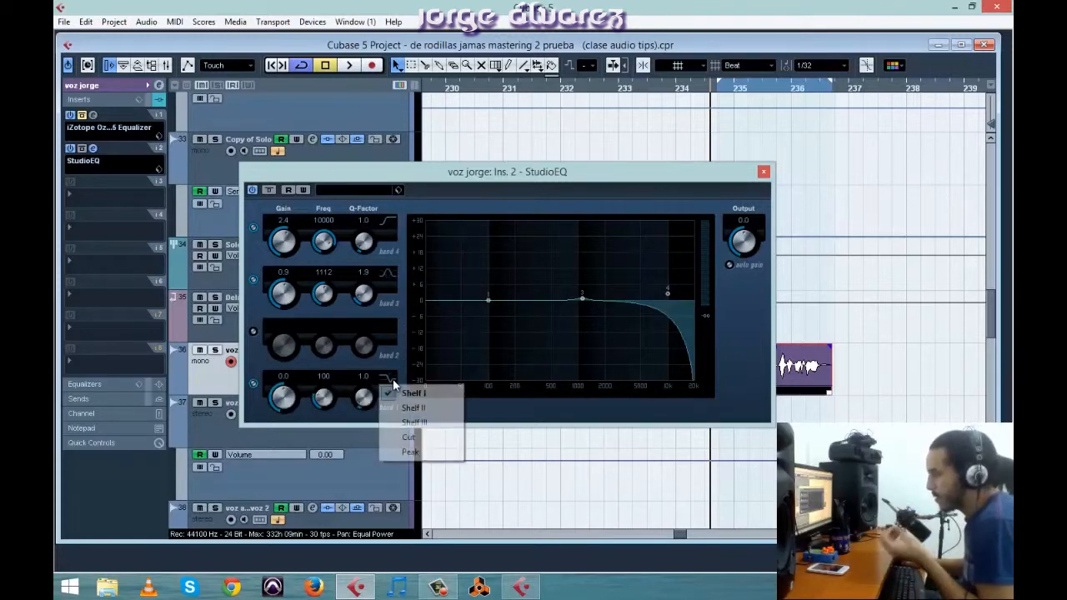
{"action": "left_click", "coordinate": [409, 438]}
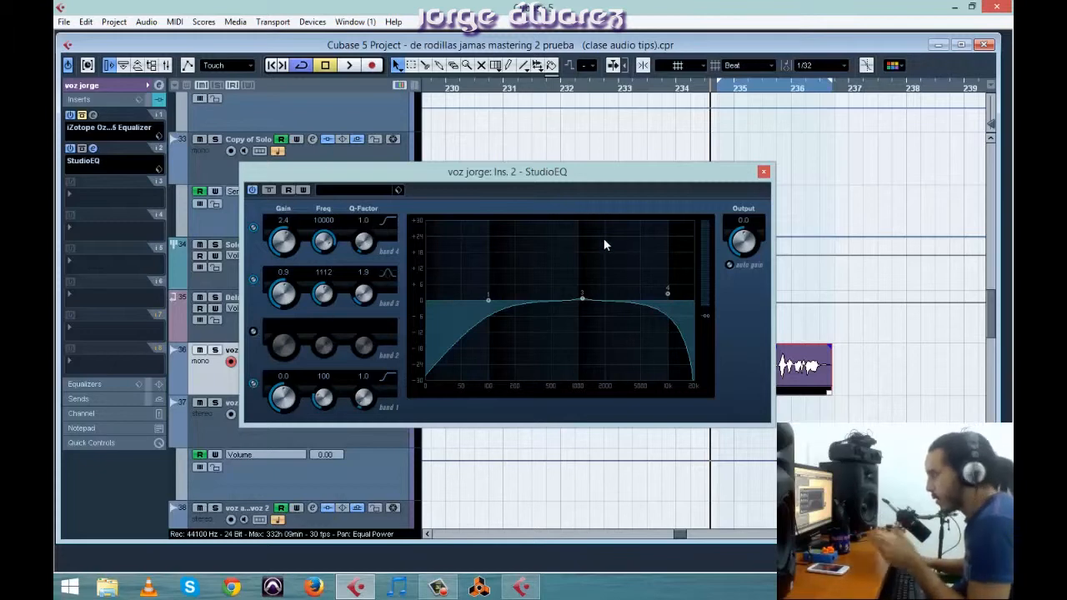
Step: Close and remove StudioEQ from the voice track's second insert and load the Q8 Stereo equalizer in its place
{"action": "left_click", "coordinate": [762, 173]}
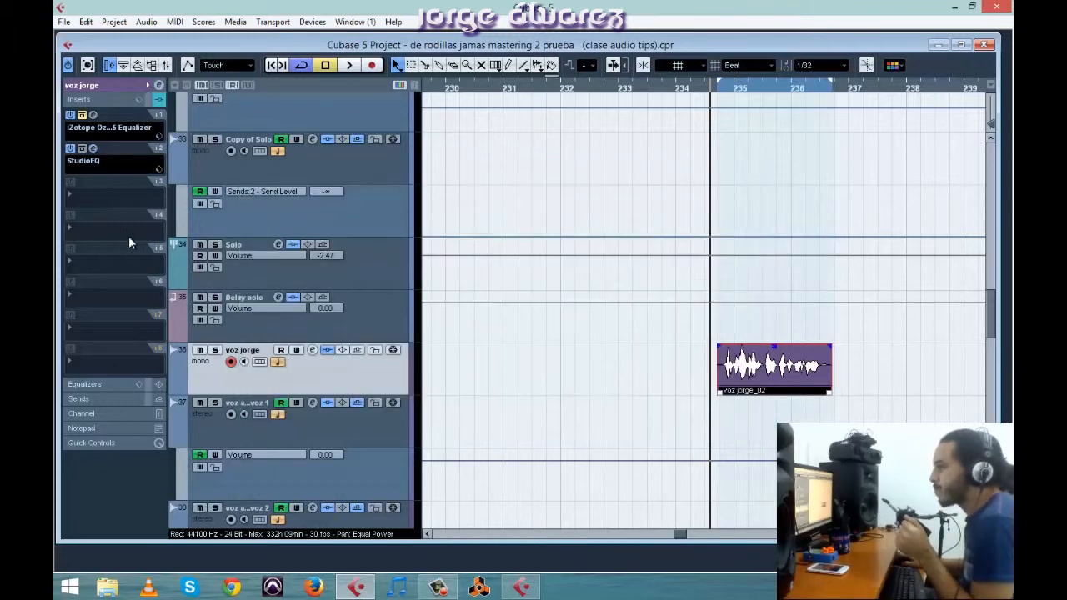
{"action": "left_click", "coordinate": [97, 163]}
{"action": "left_click", "coordinate": [88, 54]}
{"action": "left_click", "coordinate": [97, 161]}
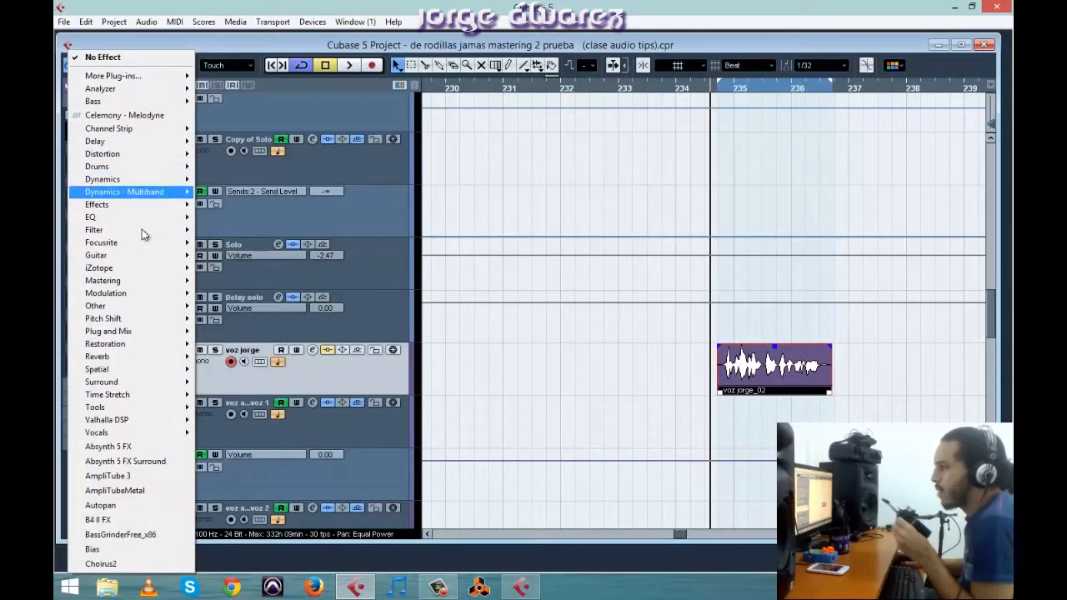
{"action": "mouse_move", "coordinate": [156, 221]}
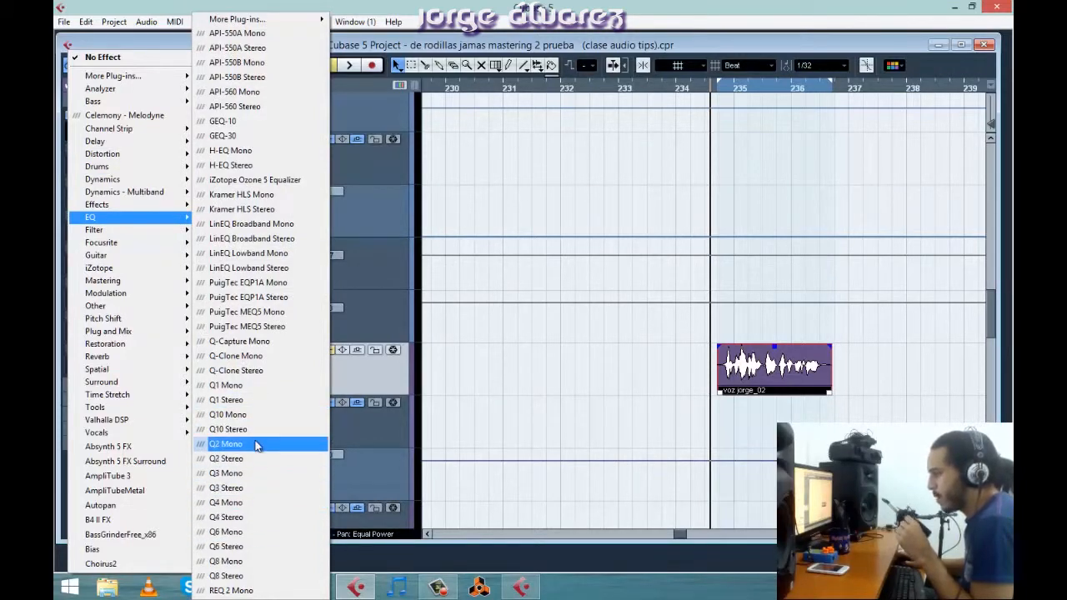
{"action": "left_click", "coordinate": [256, 578]}
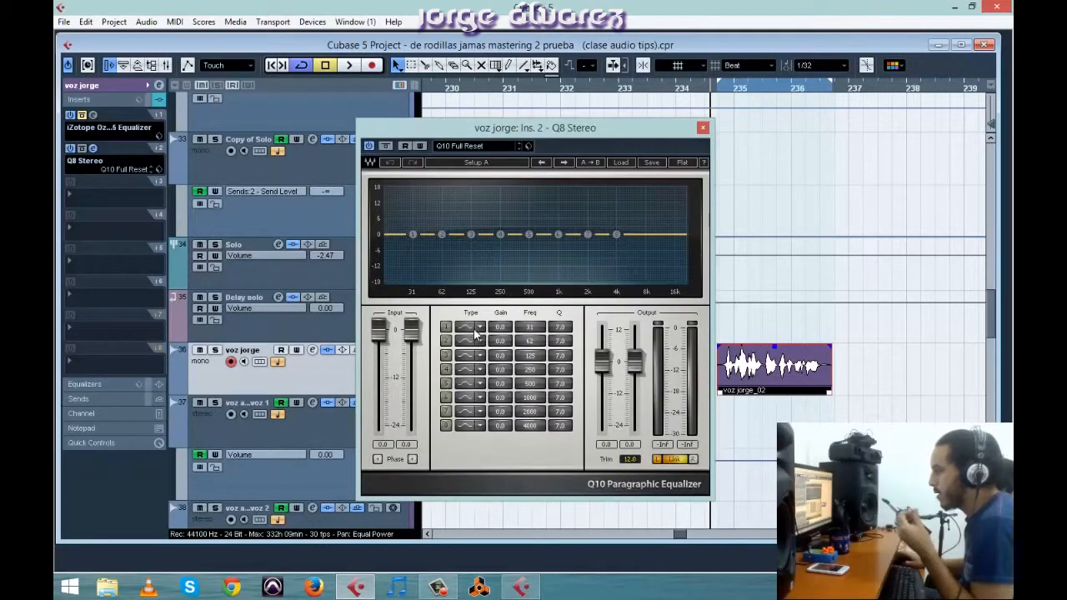
Step: Keep the Band Pass filter type on Q8 band 1, enable it, and raise it to a boost of about 9 dB near 51 Hz
{"action": "left_click", "coordinate": [480, 333]}
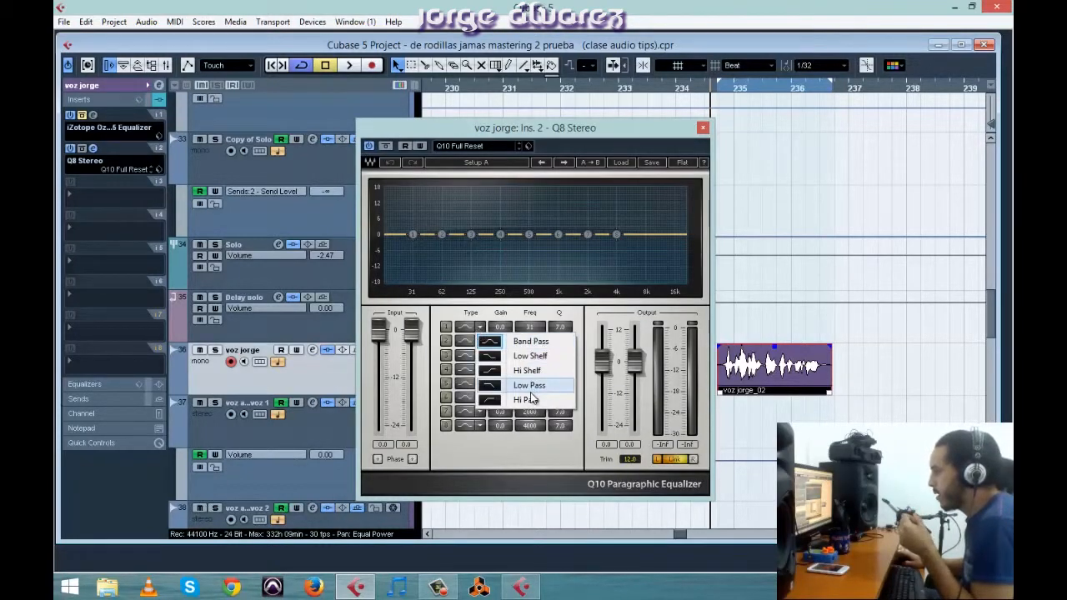
{"action": "left_click", "coordinate": [530, 342]}
{"action": "left_click", "coordinate": [412, 234]}
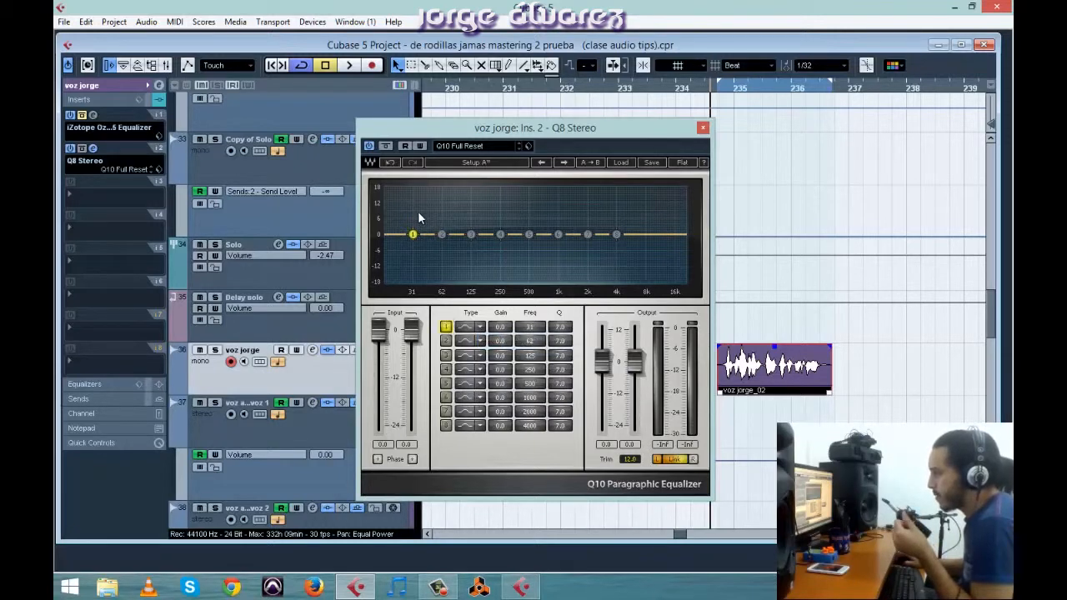
{"action": "left_click_drag", "start_coordinate": [413, 234], "coordinate": [438, 201]}
{"action": "left_click_drag", "start_coordinate": [419, 152], "coordinate": [410, 181]}
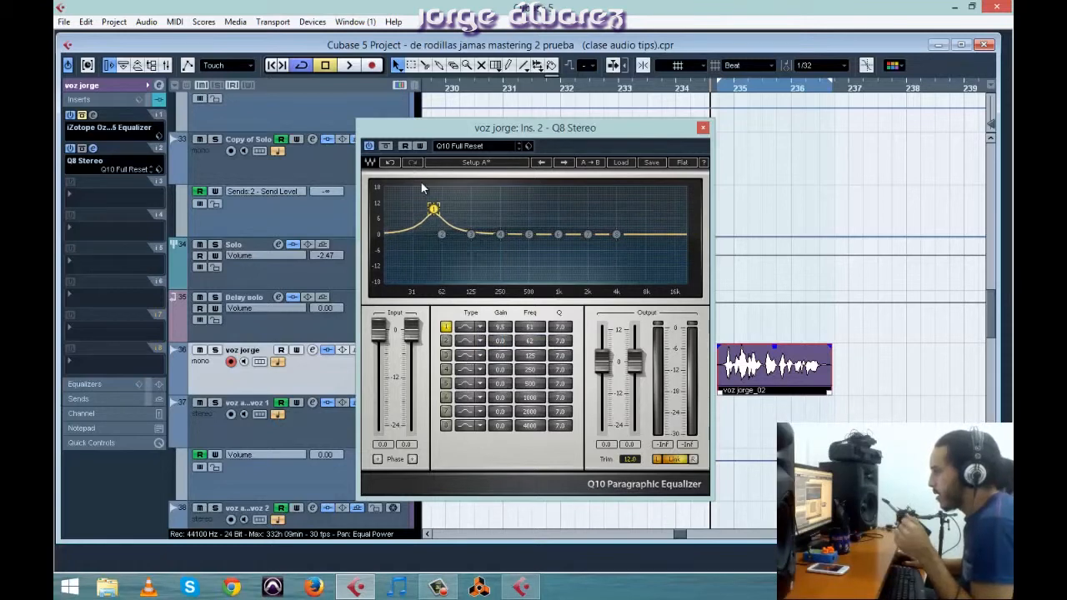
{"action": "left_click", "coordinate": [432, 208]}
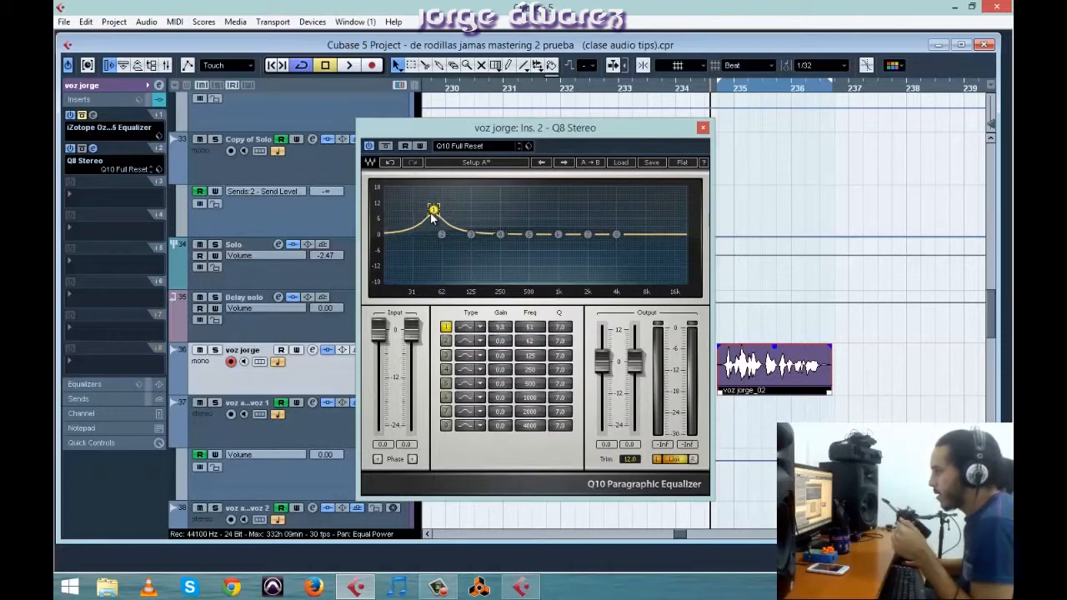
Step: Show the filter types offered for the Q8 bands and move band 1 to about 132 Hz with a 6 dB boost
{"action": "left_click", "coordinate": [480, 341]}
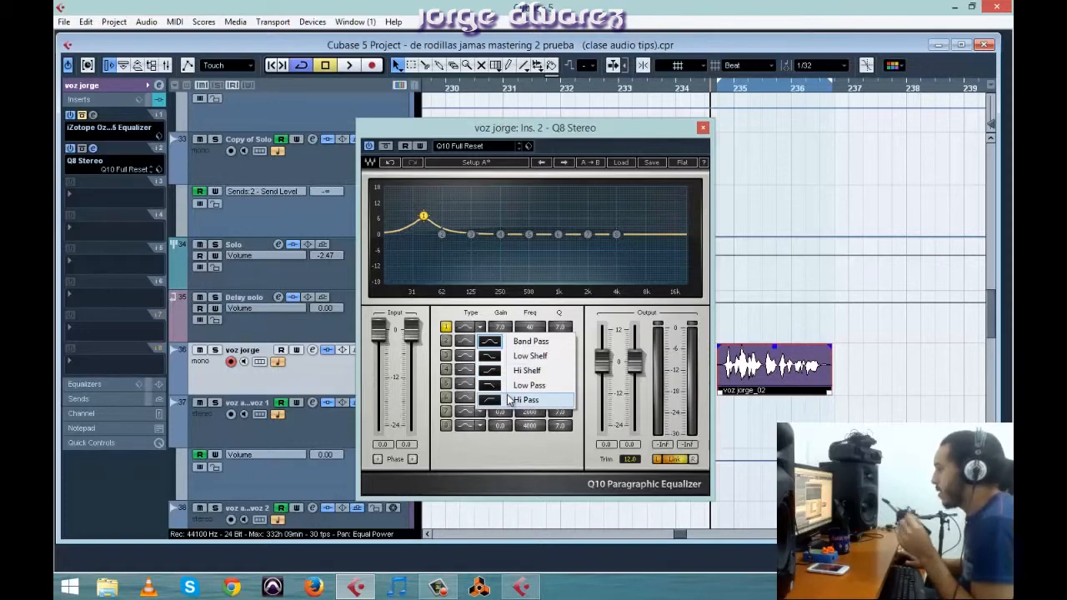
{"action": "left_click", "coordinate": [456, 310]}
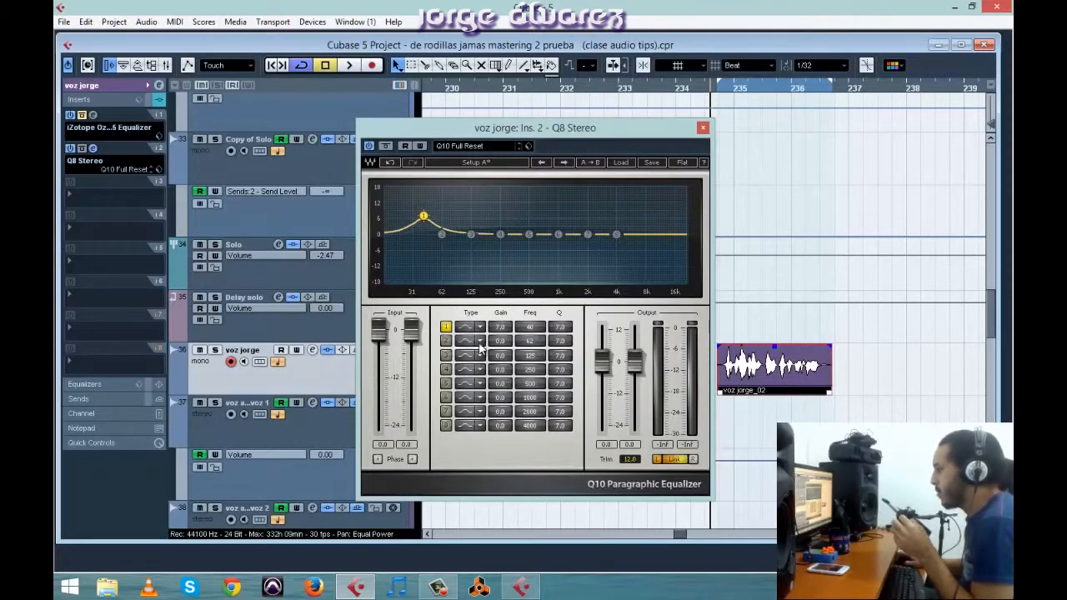
{"action": "left_click", "coordinate": [480, 343]}
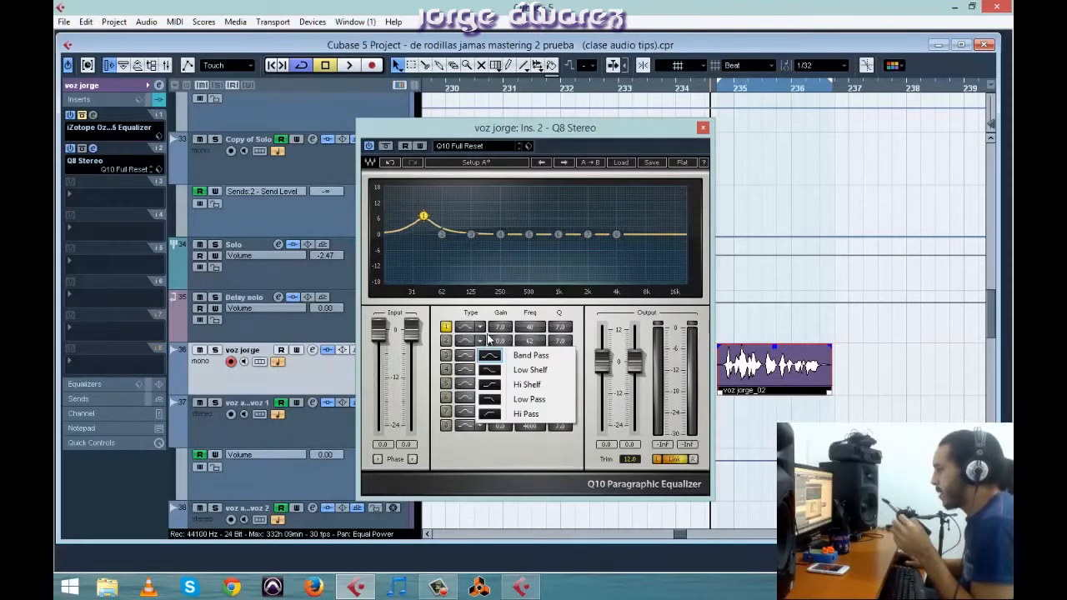
{"action": "left_click", "coordinate": [534, 333]}
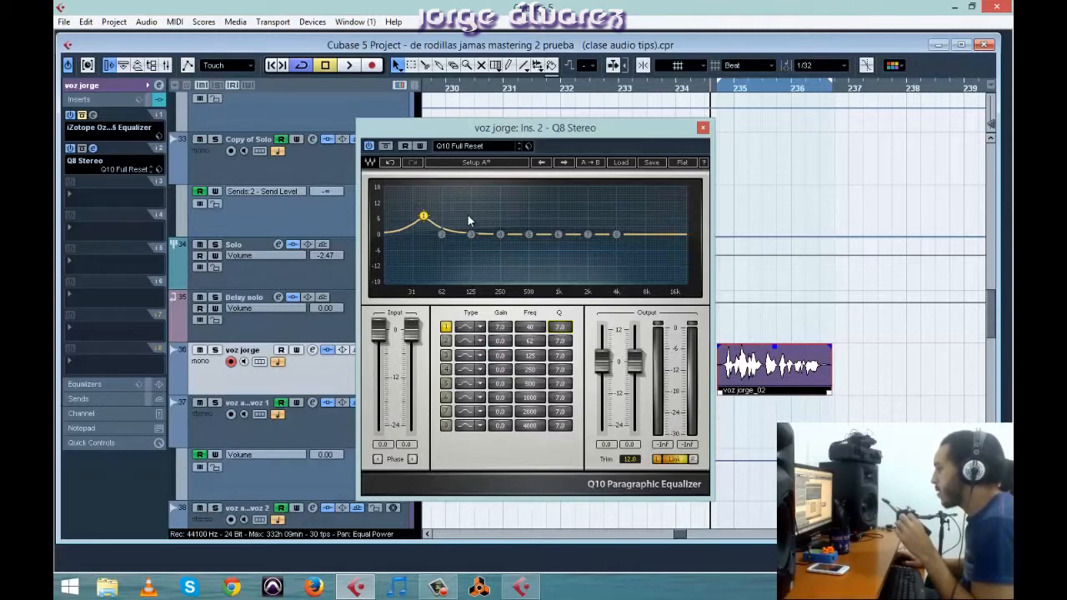
{"action": "left_click_drag", "start_coordinate": [423, 216], "coordinate": [474, 216]}
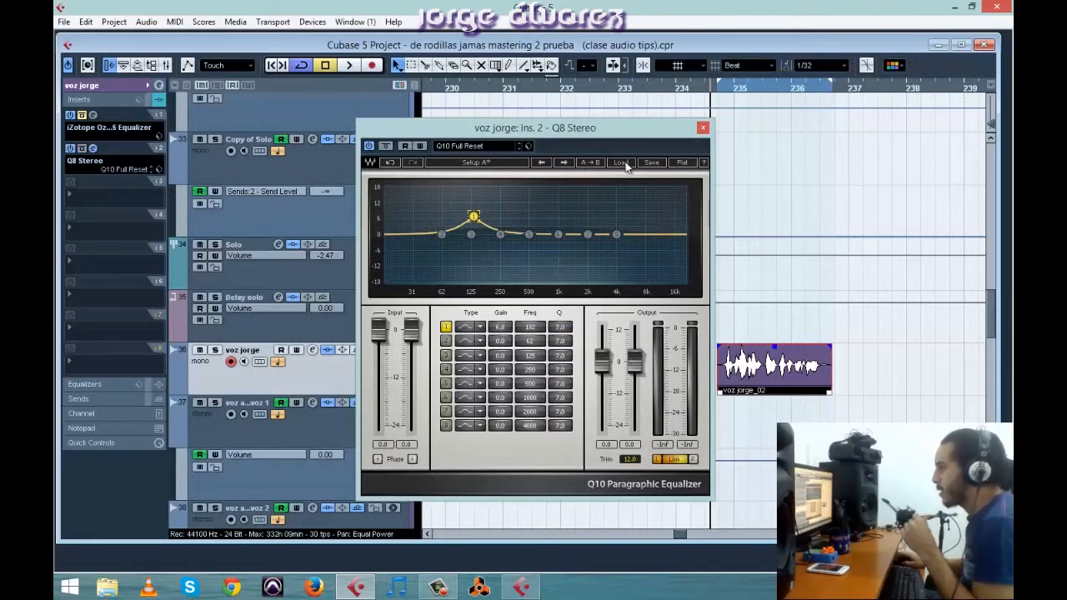
Step: Replace Q8 Stereo with Q2 Stereo on the second insert and boost its band 2 slightly at about 75 Hz
{"action": "left_click", "coordinate": [702, 129]}
{"action": "left_click", "coordinate": [83, 161]}
{"action": "left_click", "coordinate": [102, 55]}
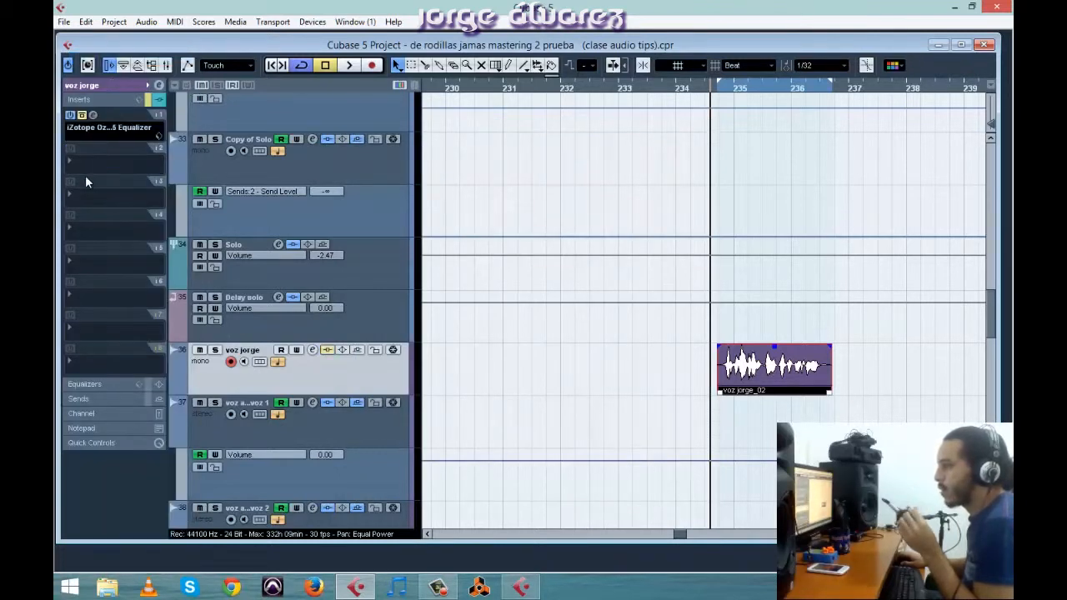
{"action": "left_click", "coordinate": [86, 180]}
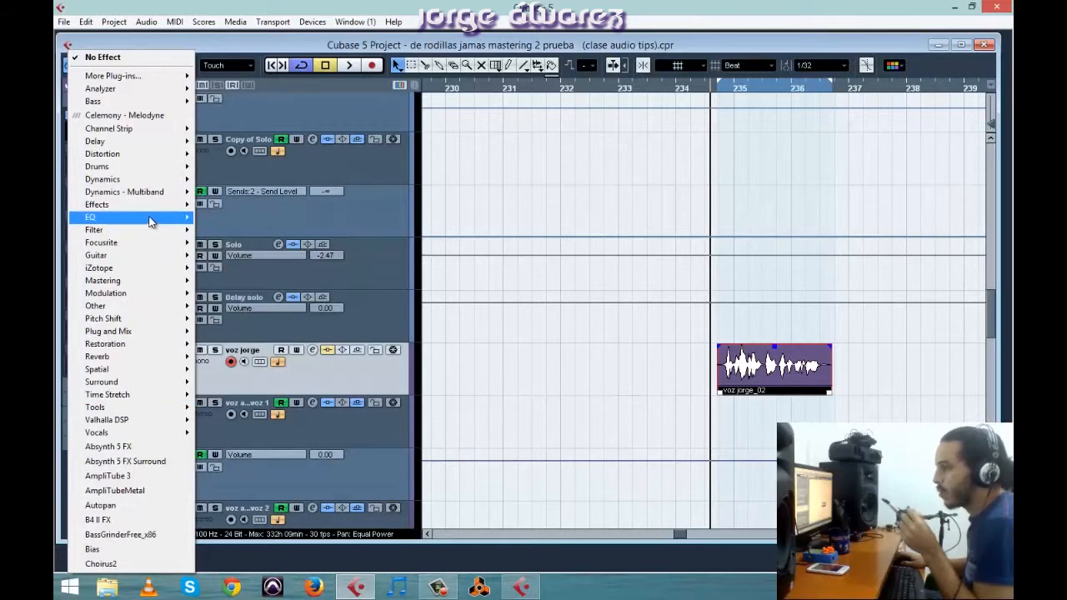
{"action": "mouse_move", "coordinate": [151, 222]}
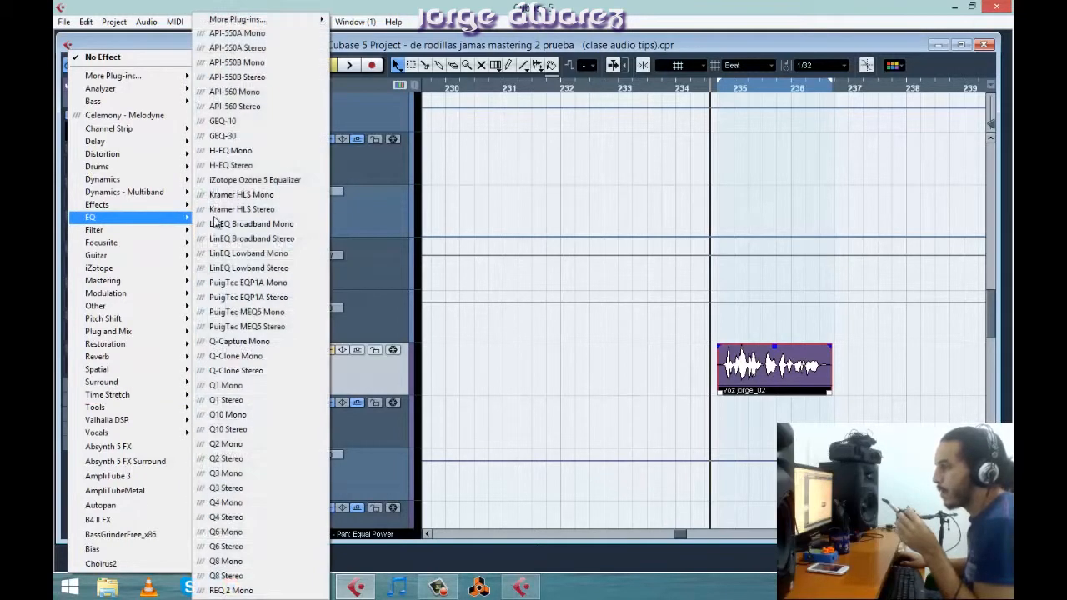
{"action": "left_click", "coordinate": [256, 461]}
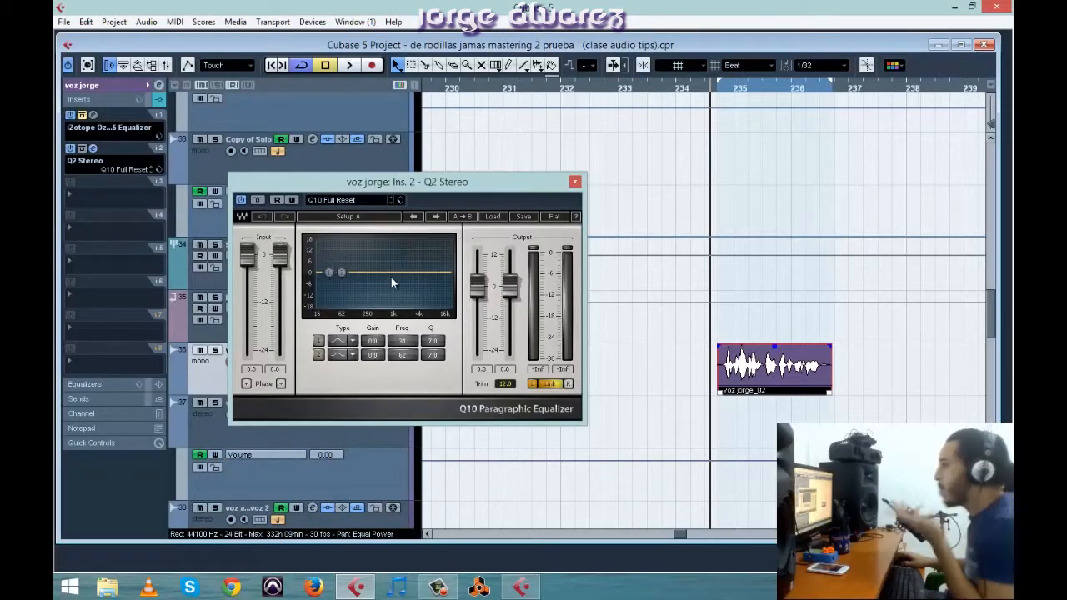
{"action": "left_click_drag", "start_coordinate": [339, 273], "coordinate": [346, 271]}
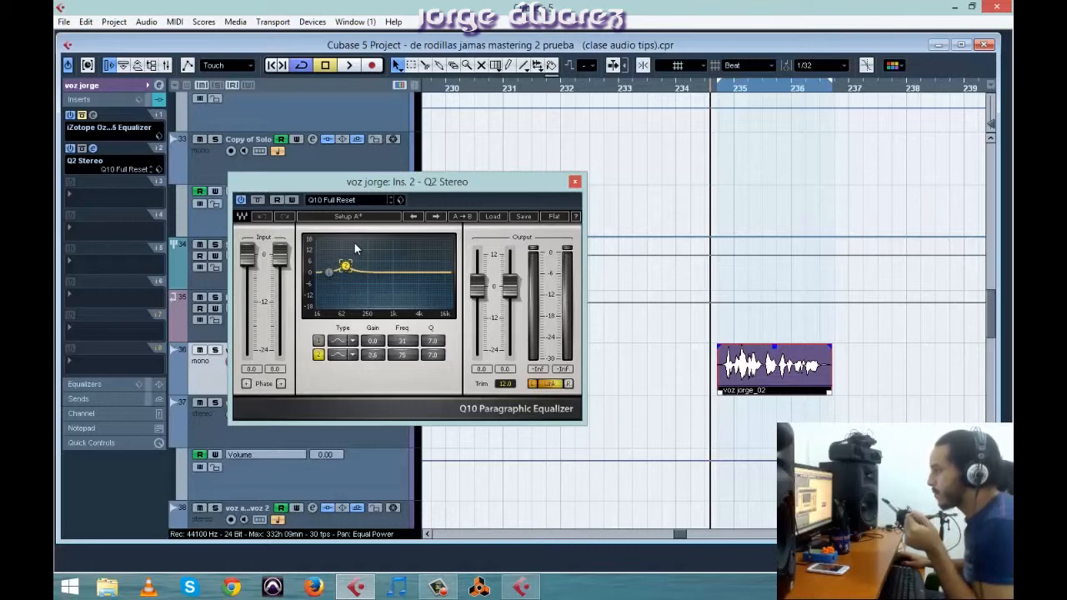
Step: Remove Q2 Stereo from the second insert, load SSLEQ Stereo there, and position its window over the track list
{"action": "left_click", "coordinate": [575, 182]}
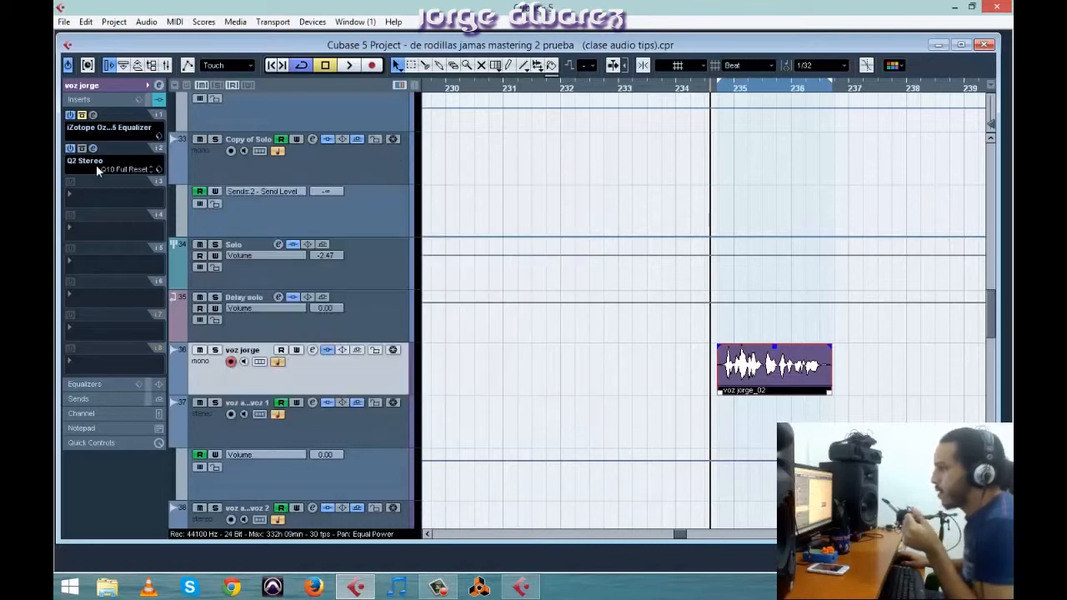
{"action": "left_click", "coordinate": [92, 163]}
{"action": "left_click", "coordinate": [99, 53]}
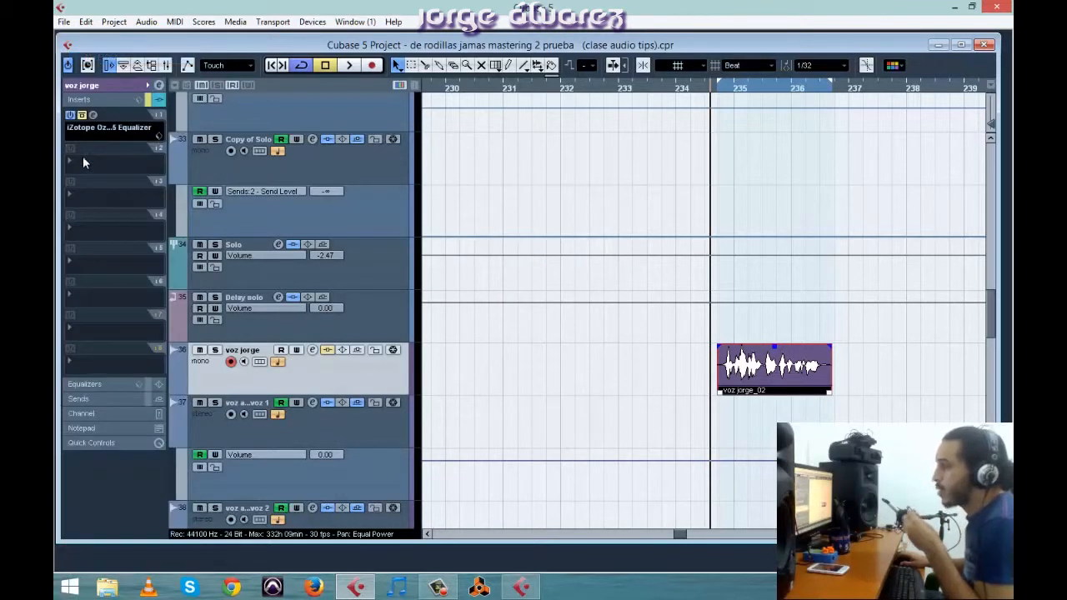
{"action": "left_click", "coordinate": [80, 163]}
{"action": "mouse_move", "coordinate": [89, 219]}
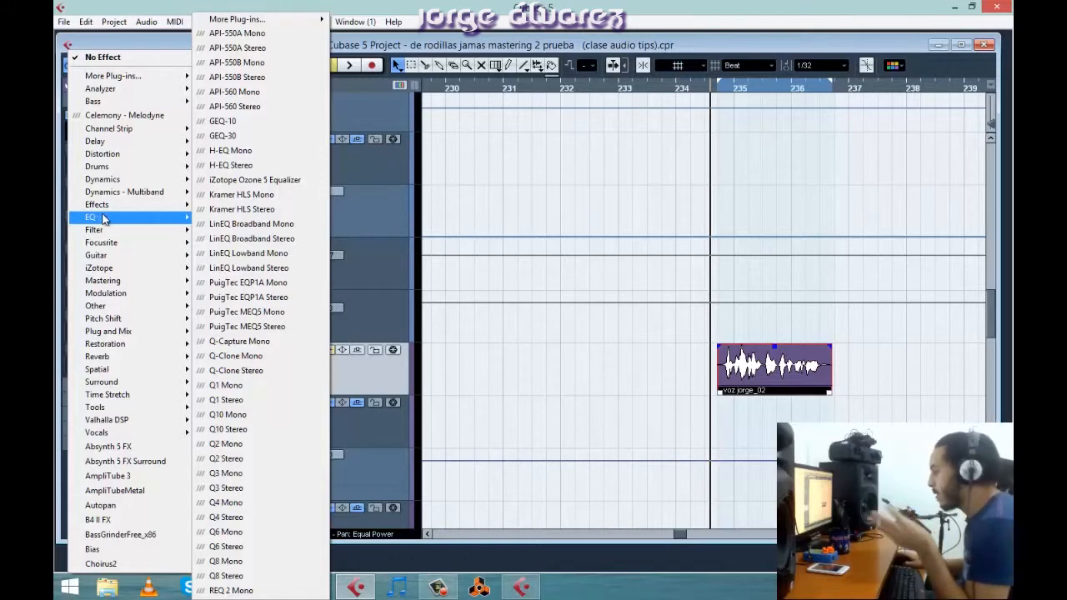
{"action": "mouse_move", "coordinate": [250, 21]}
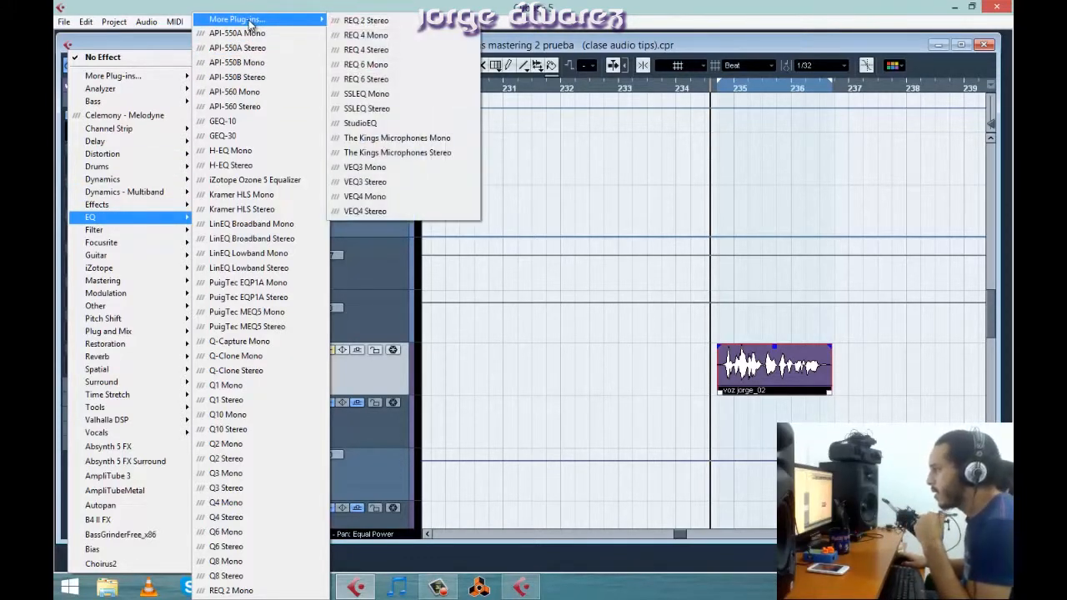
{"action": "left_click", "coordinate": [426, 109]}
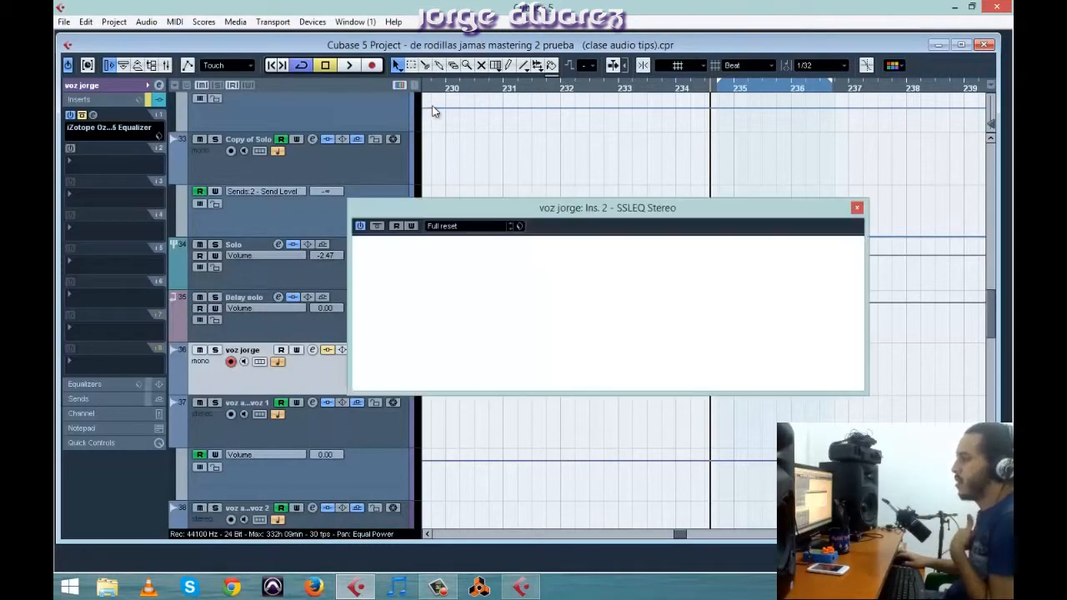
{"action": "left_click_drag", "start_coordinate": [538, 210], "coordinate": [328, 199]}
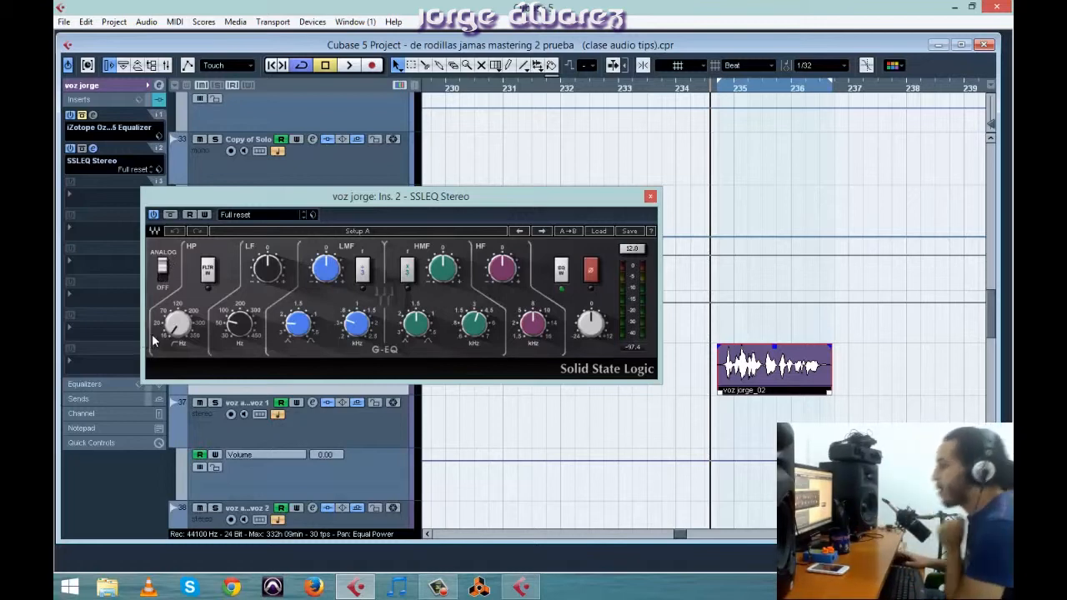
Step: Switch on the SSLEQ high-pass filter and sweep its cutoff frequency up and down to demonstrate the low cut
{"action": "left_click_drag", "start_coordinate": [176, 323], "coordinate": [189, 286]}
{"action": "left_click", "coordinate": [208, 271]}
{"action": "left_click_drag", "start_coordinate": [178, 334], "coordinate": [165, 378]}
{"action": "left_click_drag", "start_coordinate": [163, 433], "coordinate": [165, 275]}
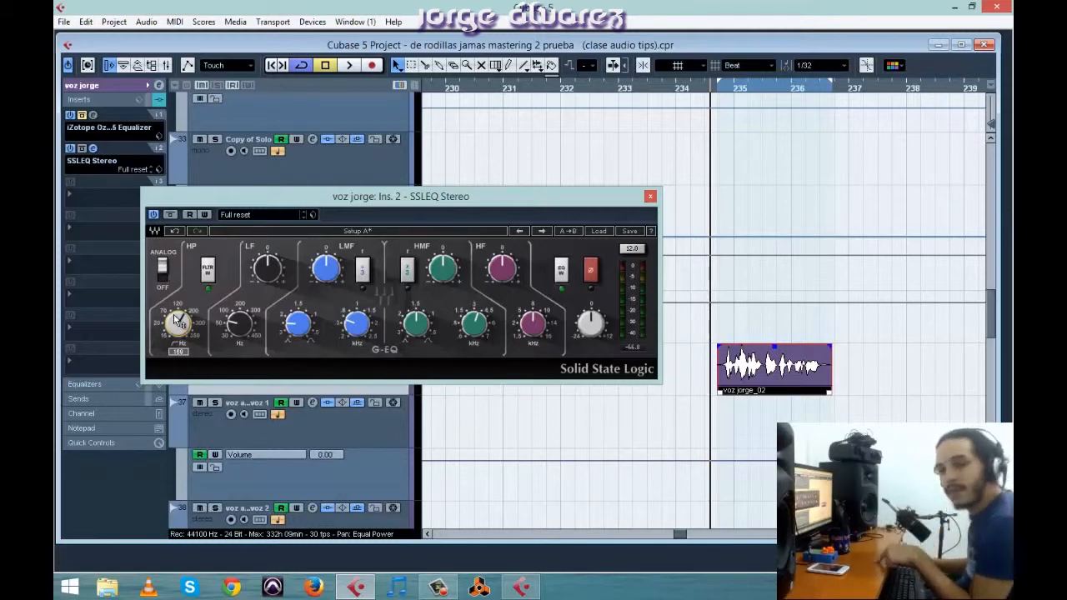
{"action": "left_click_drag", "start_coordinate": [177, 321], "coordinate": [179, 288]}
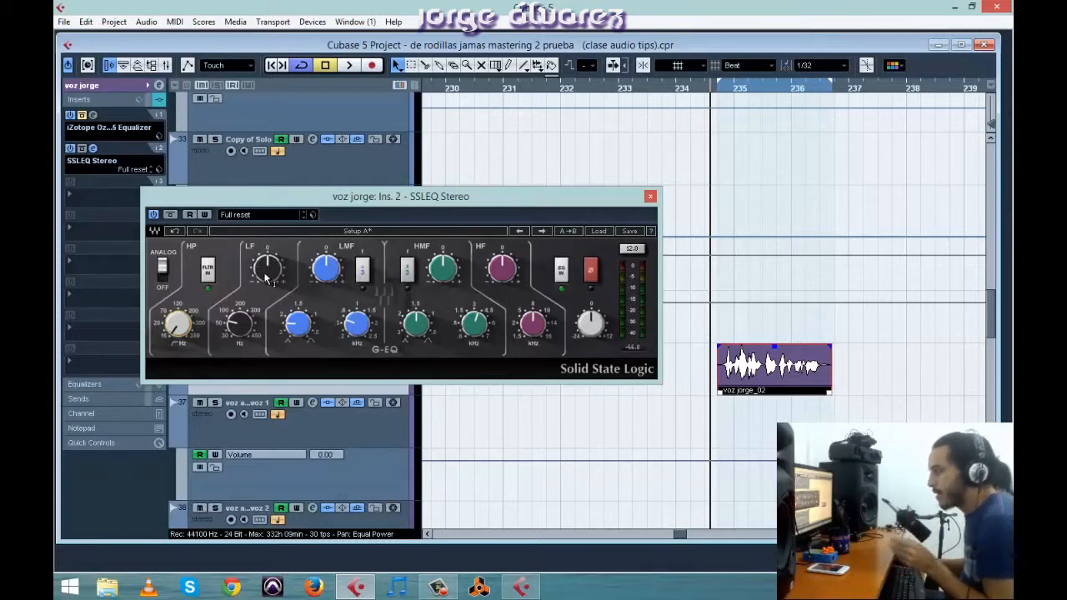
Step: Raise the SSLEQ LF band frequency to about 200 Hz and cut its gain slightly
{"action": "mouse_move", "coordinate": [269, 270]}
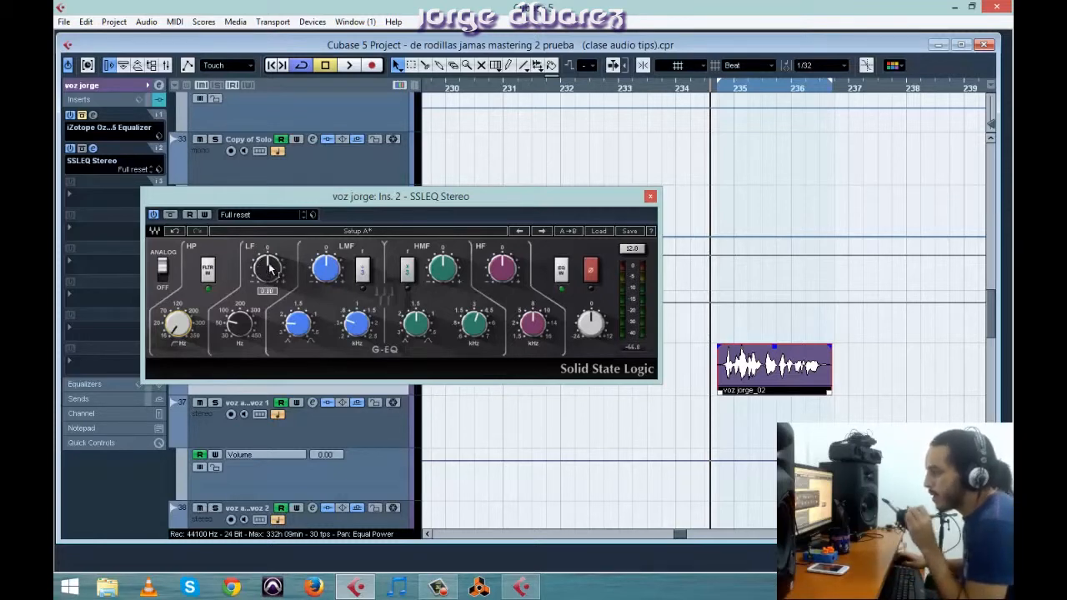
{"action": "left_click", "coordinate": [240, 325]}
{"action": "left_click_drag", "start_coordinate": [246, 257], "coordinate": [278, 207]}
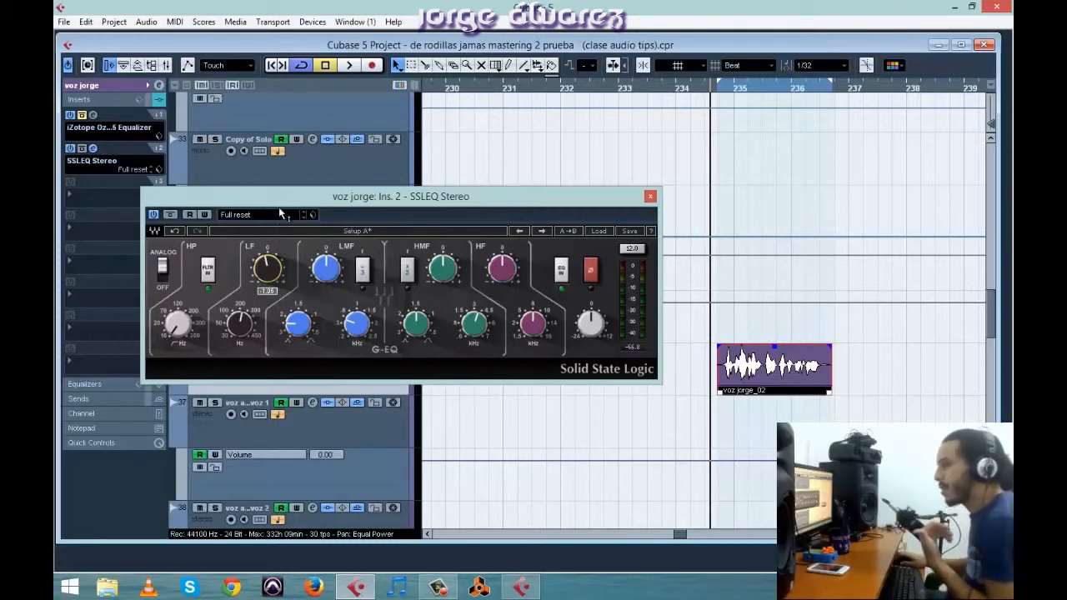
{"action": "mouse_move", "coordinate": [246, 325]}
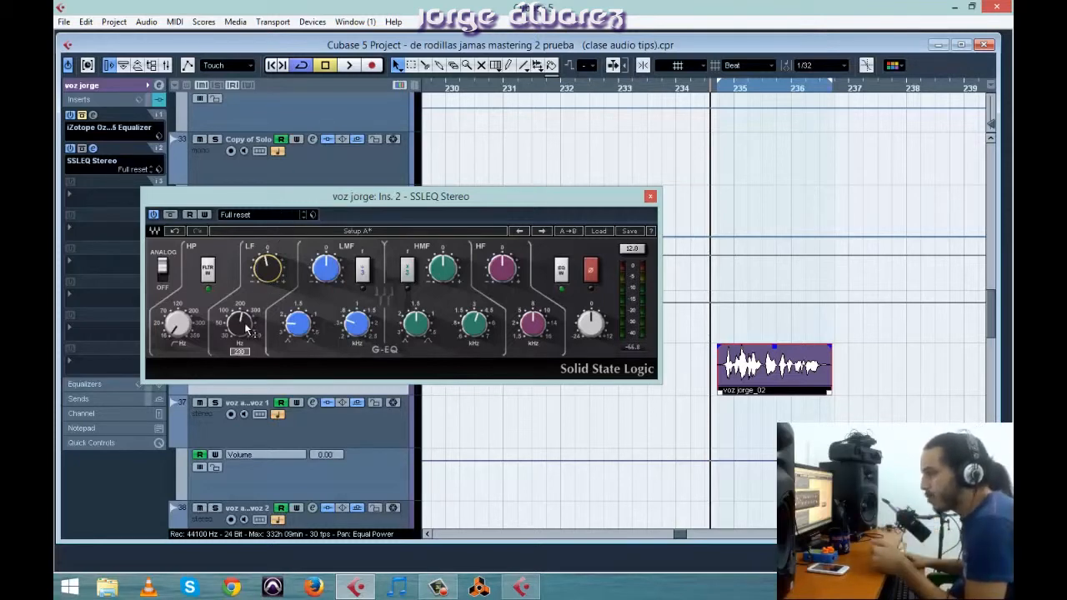
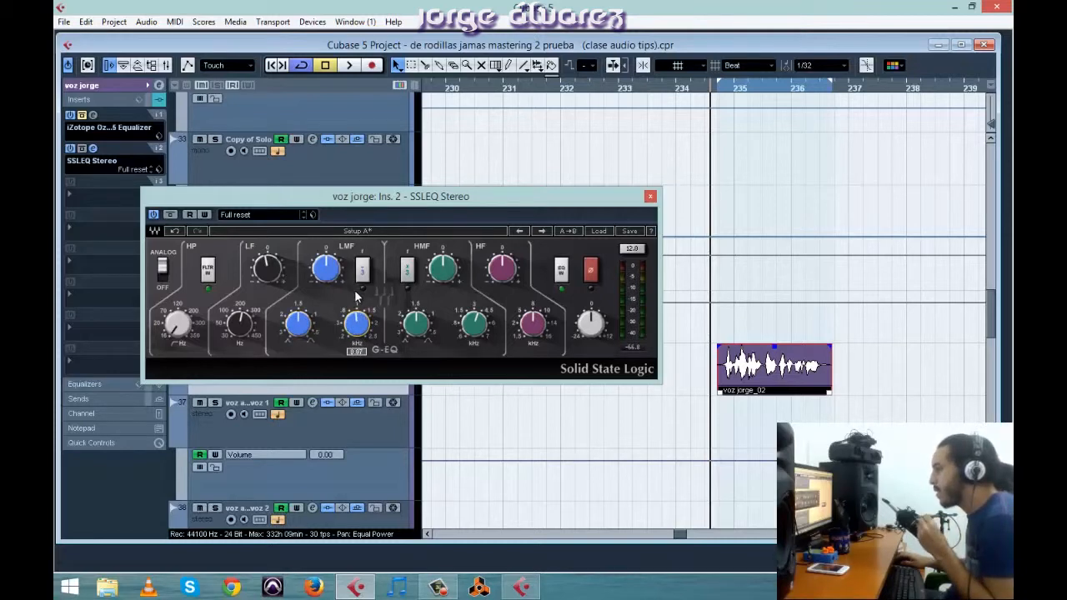
Step: Cut the SSLEQ LMF band gain and sweep its frequency from the minimum up to the 2.5 kHz maximum
{"action": "mouse_move", "coordinate": [324, 271]}
{"action": "left_mouse_down"}
{"action": "mouse_move", "coordinate": [324, 215]}
{"action": "mouse_move", "coordinate": [325, 302]}
{"action": "mouse_move", "coordinate": [319, 284]}
{"action": "left_mouse_up"}
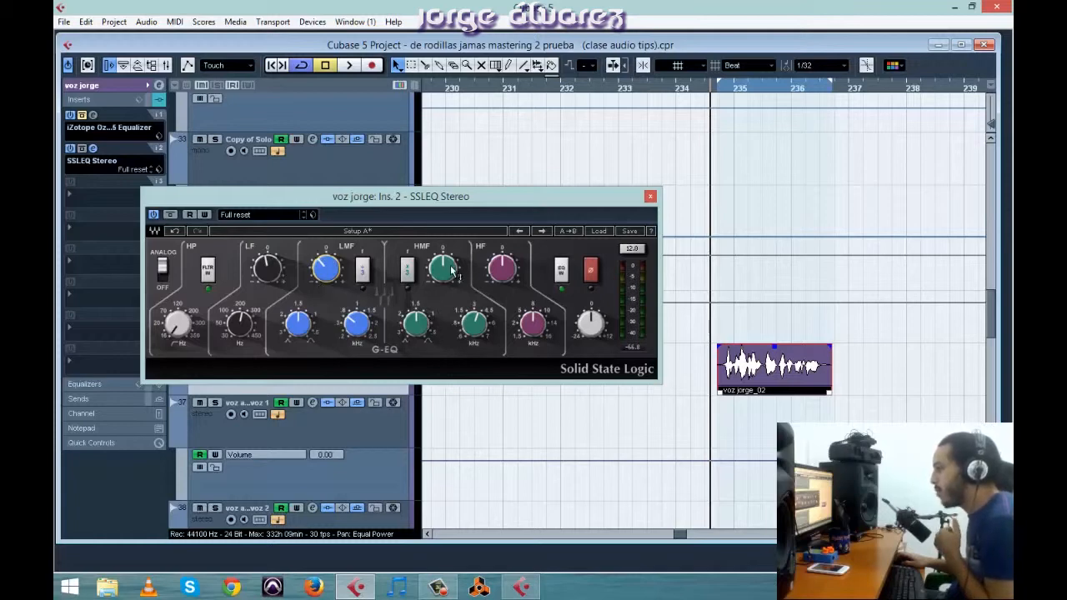
{"action": "mouse_move", "coordinate": [446, 281]}
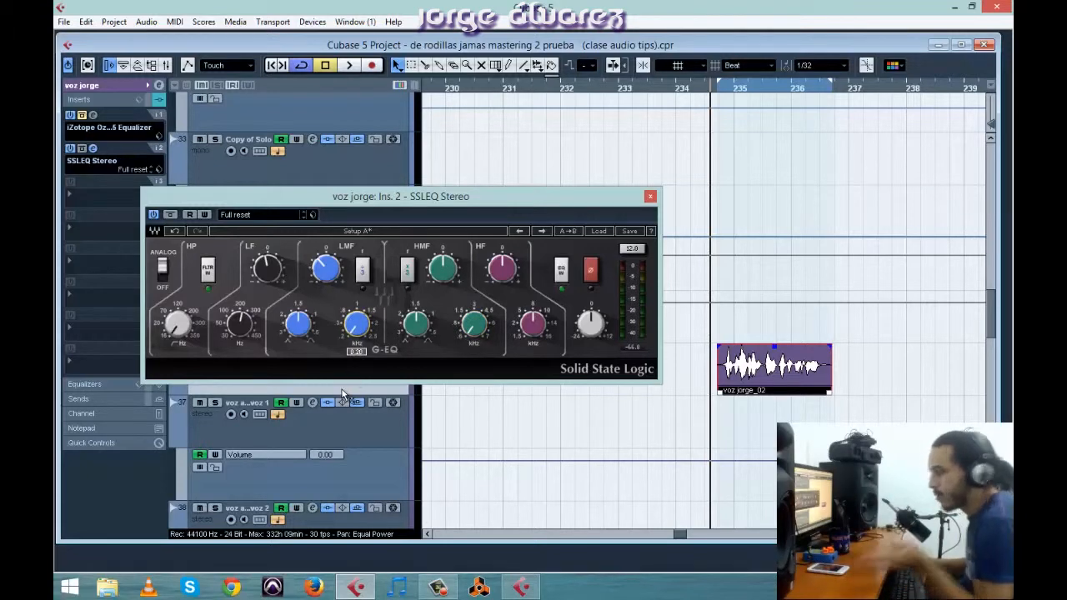
{"action": "left_click_drag", "start_coordinate": [335, 356], "coordinate": [348, 115]}
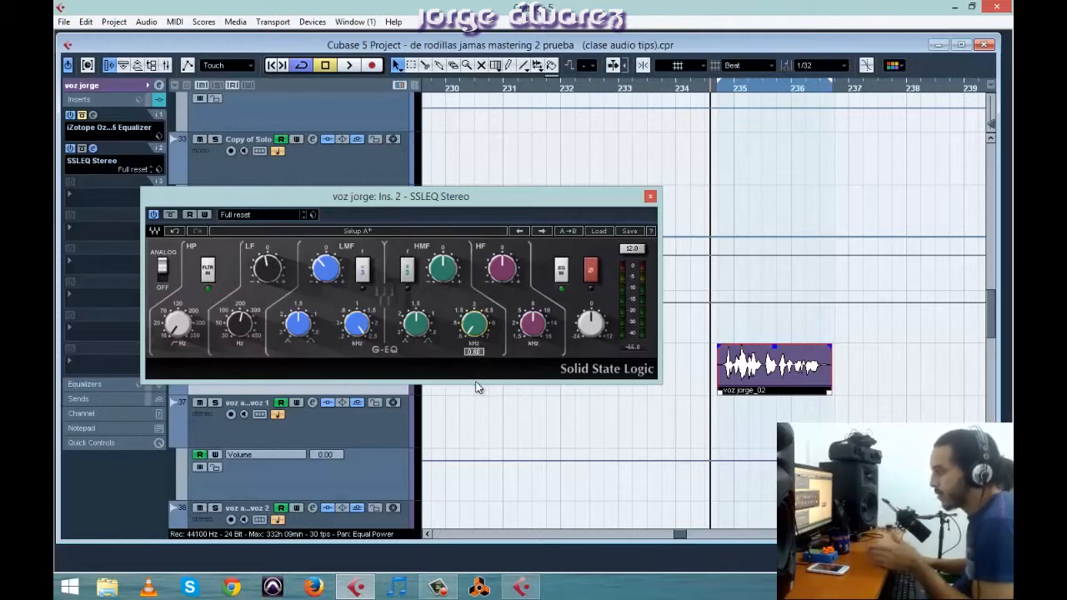
Step: Sweep the SSLEQ HMF band frequency up to its 7 kHz maximum and lower the output gain slightly
{"action": "left_click_drag", "start_coordinate": [476, 382], "coordinate": [479, 108]}
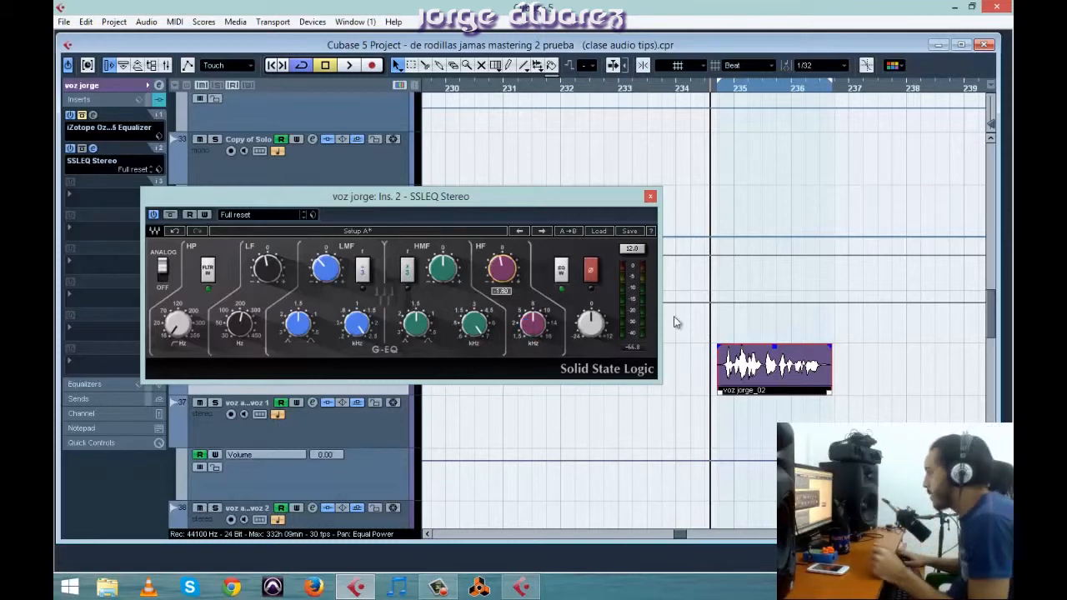
{"action": "left_click_drag", "start_coordinate": [601, 322], "coordinate": [608, 359]}
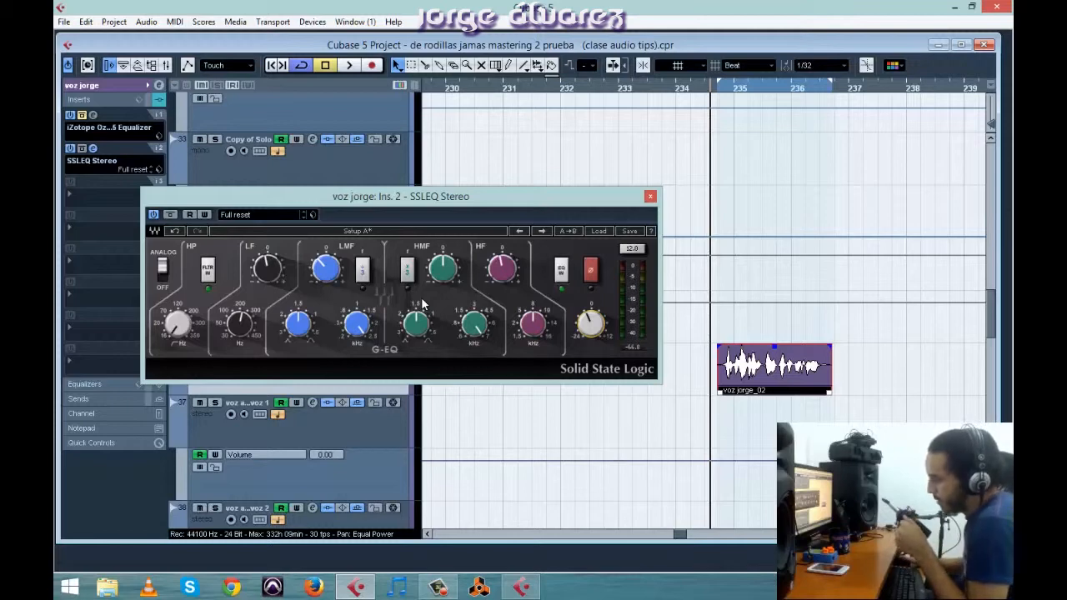
Step: Close the SSLEQ plug-in and replace it with the GEQ-30 equalizer in the voice track's second insert slot
{"action": "left_click", "coordinate": [650, 197]}
{"action": "left_click", "coordinate": [112, 160]}
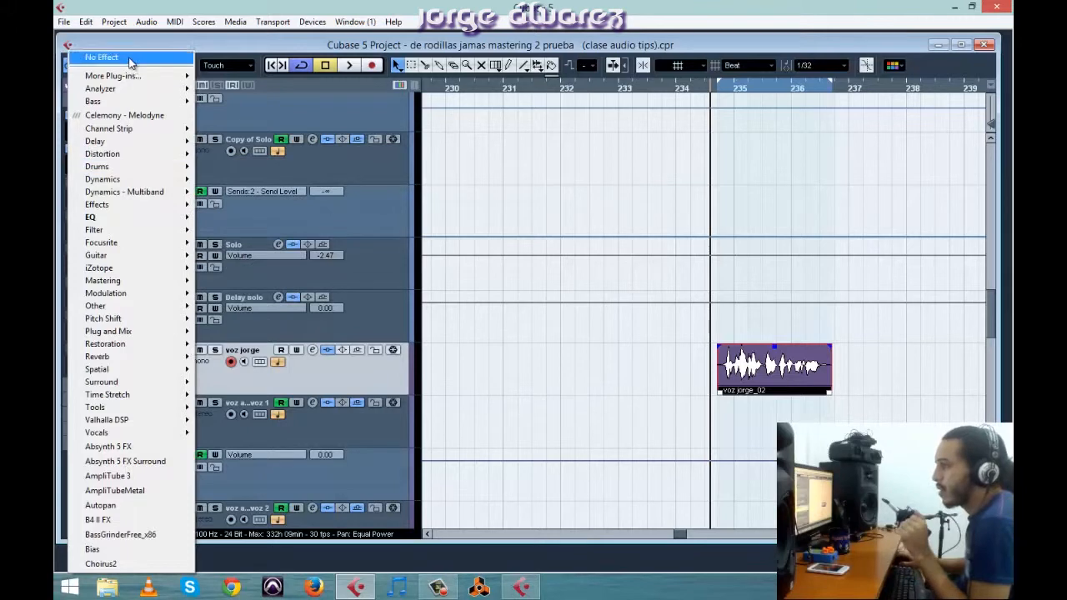
{"action": "left_click", "coordinate": [90, 55]}
{"action": "left_click", "coordinate": [96, 162]}
{"action": "mouse_move", "coordinate": [134, 219]}
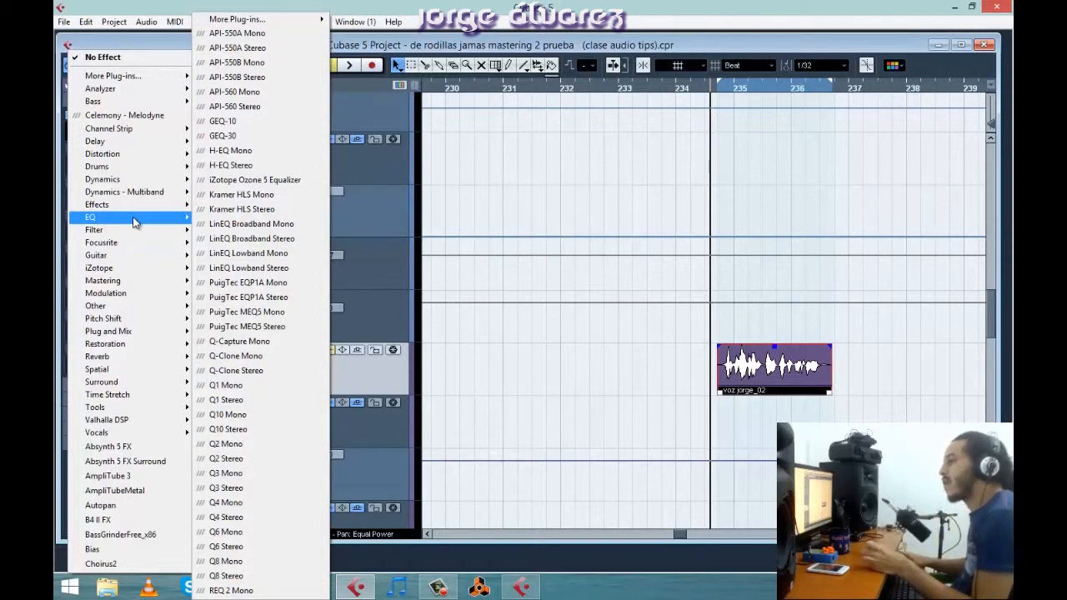
{"action": "left_click", "coordinate": [263, 136]}
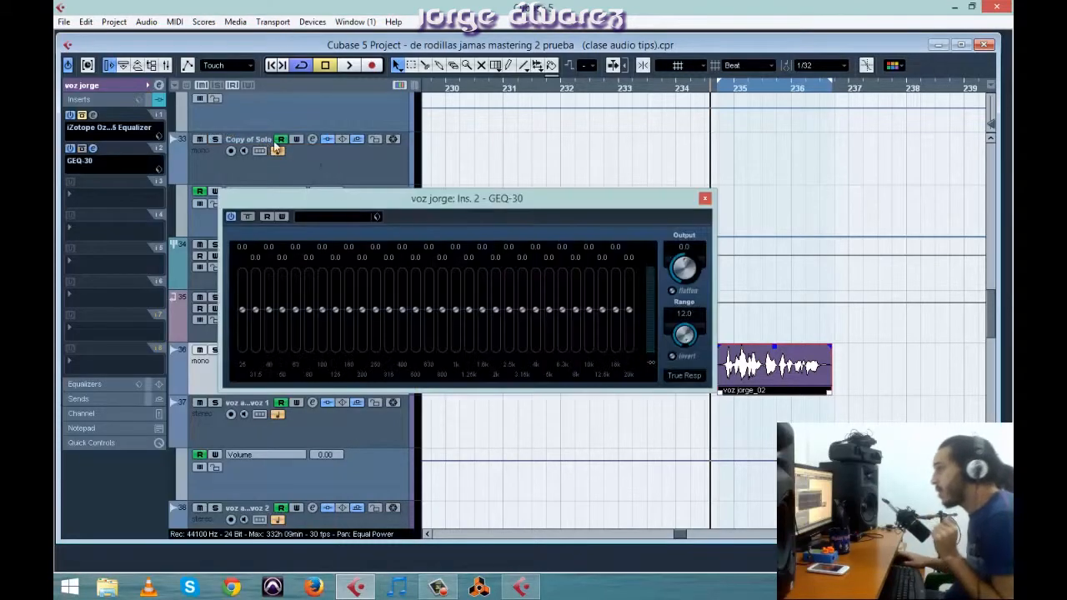
{"action": "left_click_drag", "start_coordinate": [391, 200], "coordinate": [372, 195]}
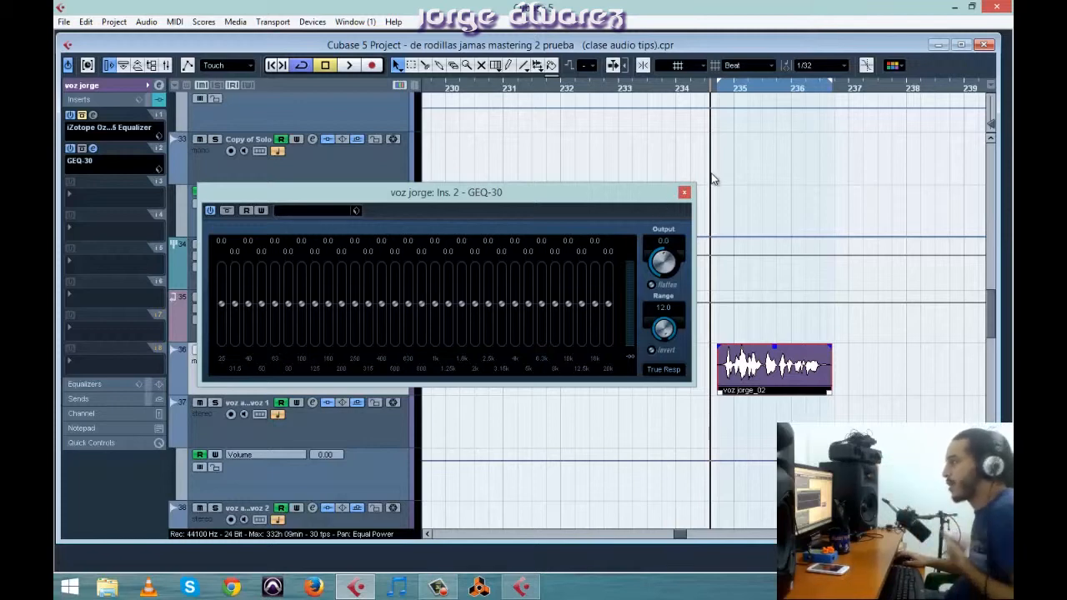
Step: Play the voice take and boost the GEQ-30 bands at 2.5, 4, 5, 6.3 and 8 kHz by 12 dB
{"action": "key", "text": "space"}
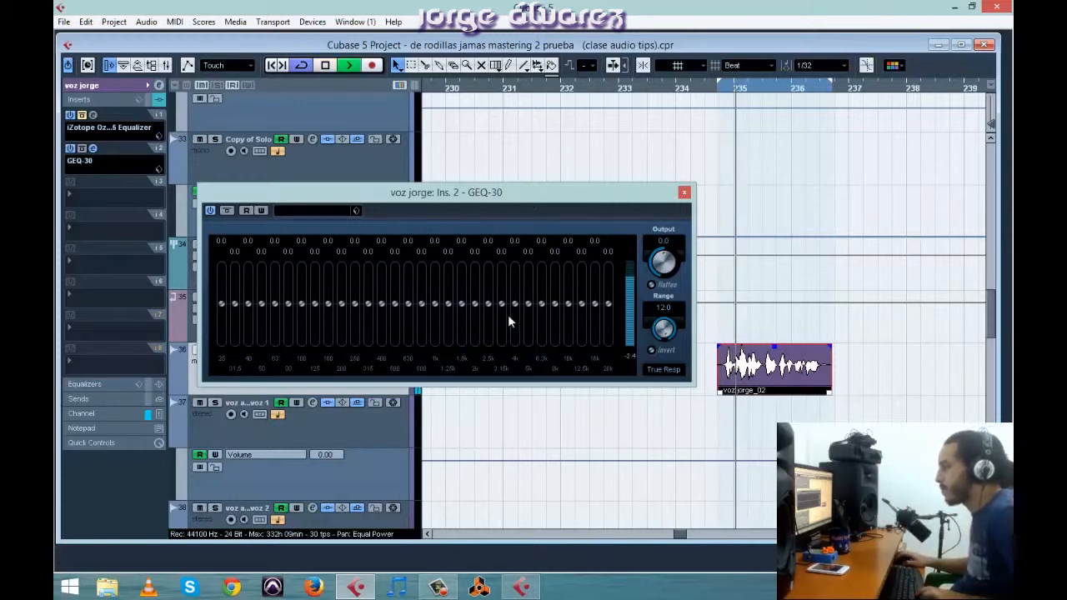
{"action": "left_click_drag", "start_coordinate": [489, 293], "coordinate": [490, 266]}
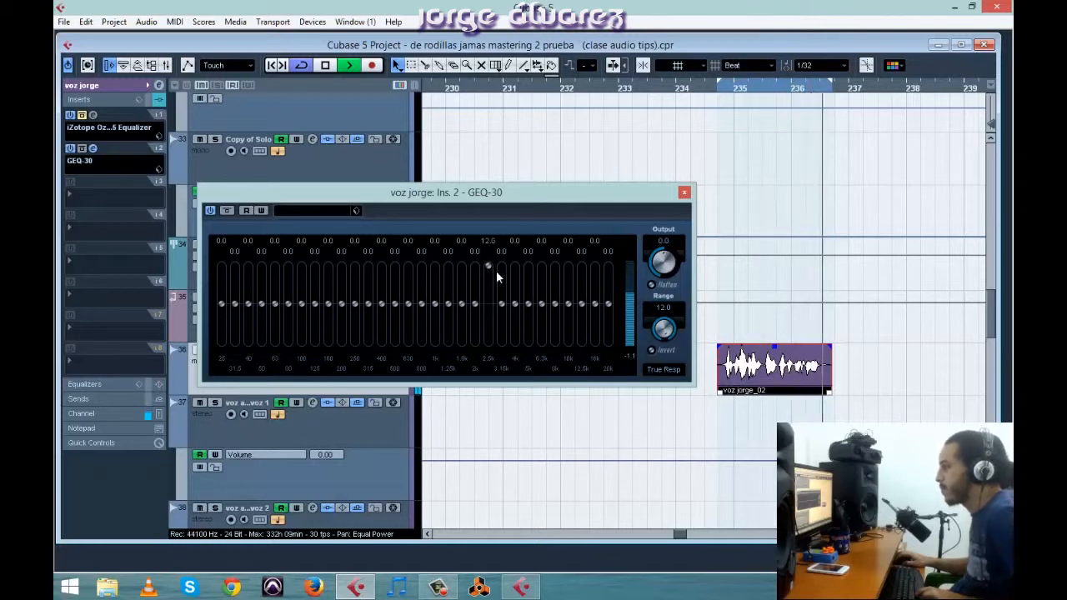
{"action": "mouse_move", "coordinate": [512, 300]}
{"action": "left_mouse_down"}
{"action": "mouse_move", "coordinate": [520, 240]}
{"action": "mouse_move", "coordinate": [528, 265]}
{"action": "mouse_move", "coordinate": [543, 231]}
{"action": "left_mouse_up"}
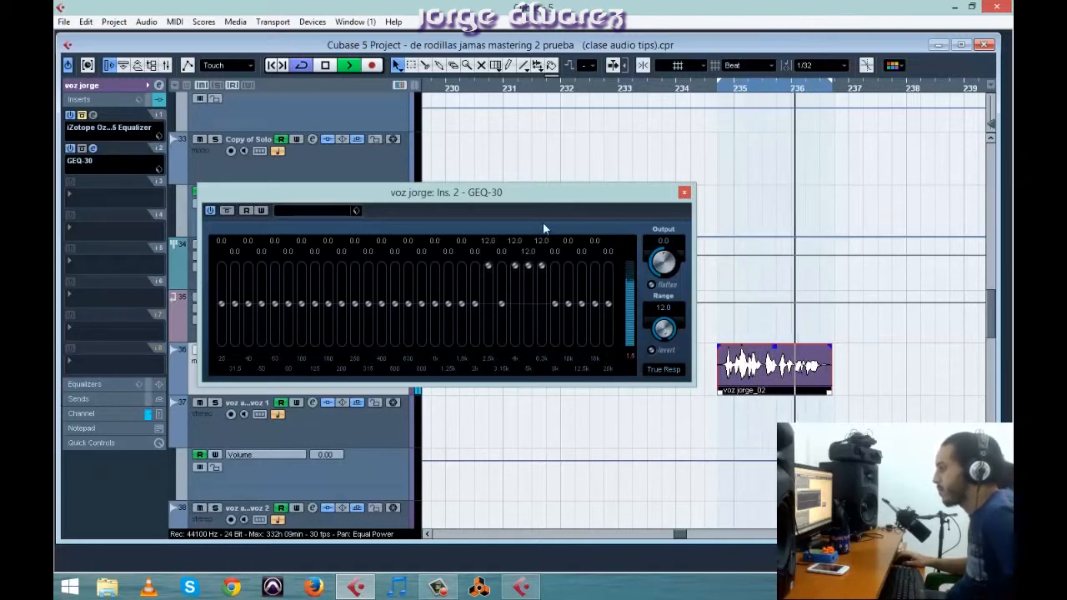
{"action": "left_click_drag", "start_coordinate": [552, 300], "coordinate": [551, 230]}
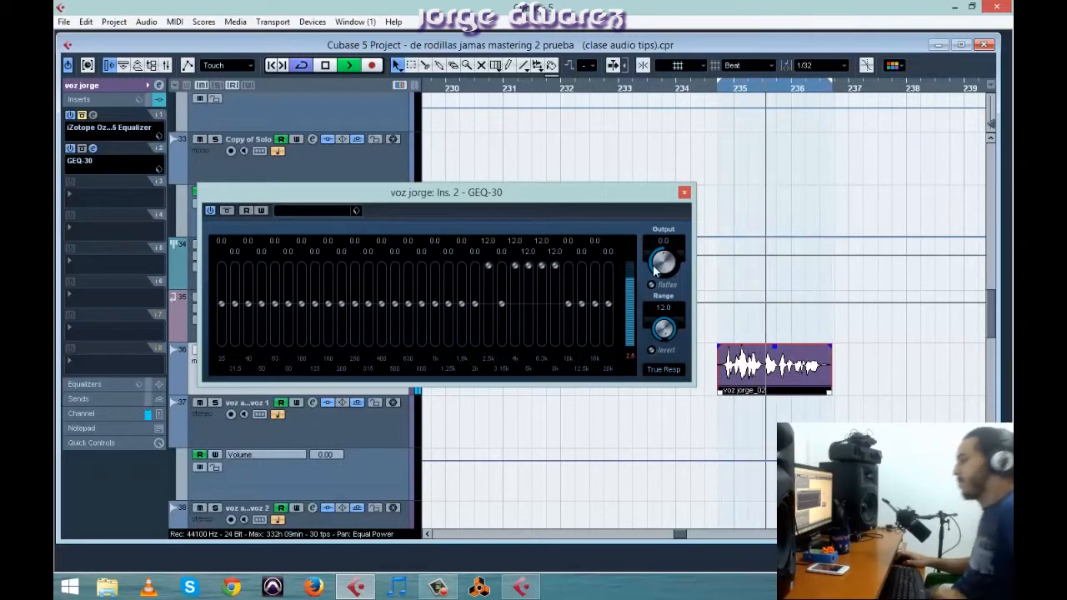
{"action": "key", "text": "space"}
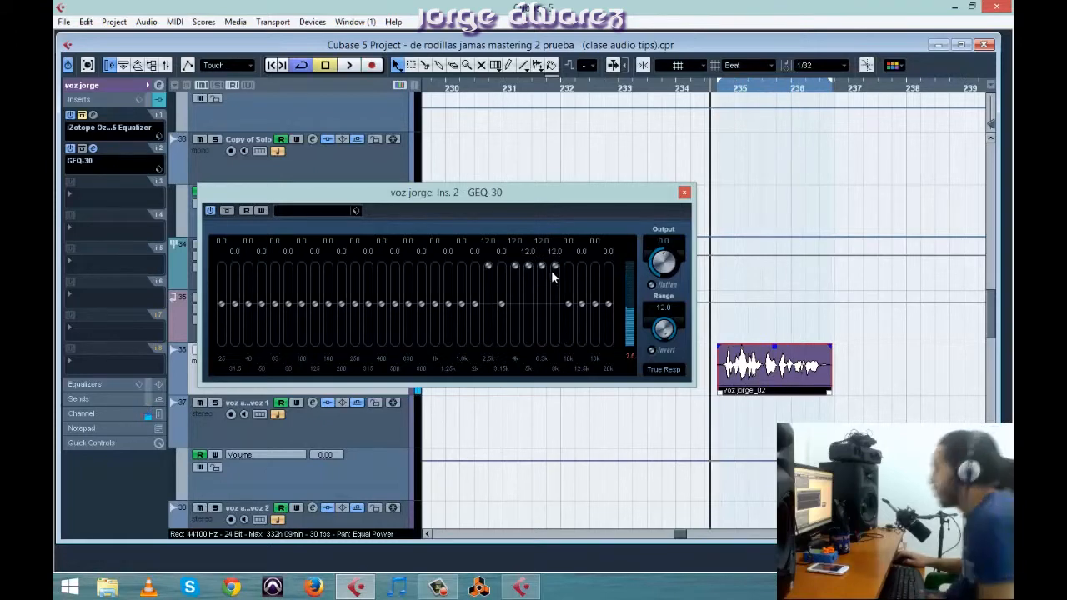
Step: Redraw the GEQ-30 bands from 8 kHz down to 1.6 kHz as an uneven curve, with 8 kHz at 10.1 dB, and close the plug-in
{"action": "left_click_drag", "start_coordinate": [551, 265], "coordinate": [552, 307]}
{"action": "mouse_move", "coordinate": [555, 268]}
{"action": "left_mouse_down"}
{"action": "mouse_move", "coordinate": [542, 307]}
{"action": "mouse_move", "coordinate": [461, 316]}
{"action": "left_mouse_up"}
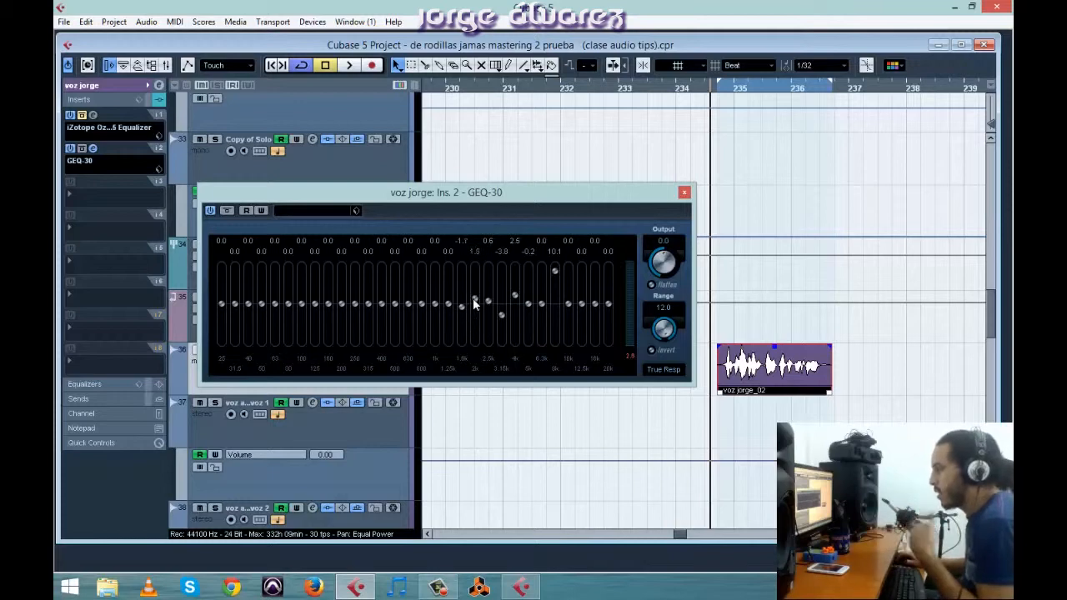
{"action": "left_click", "coordinate": [684, 192]}
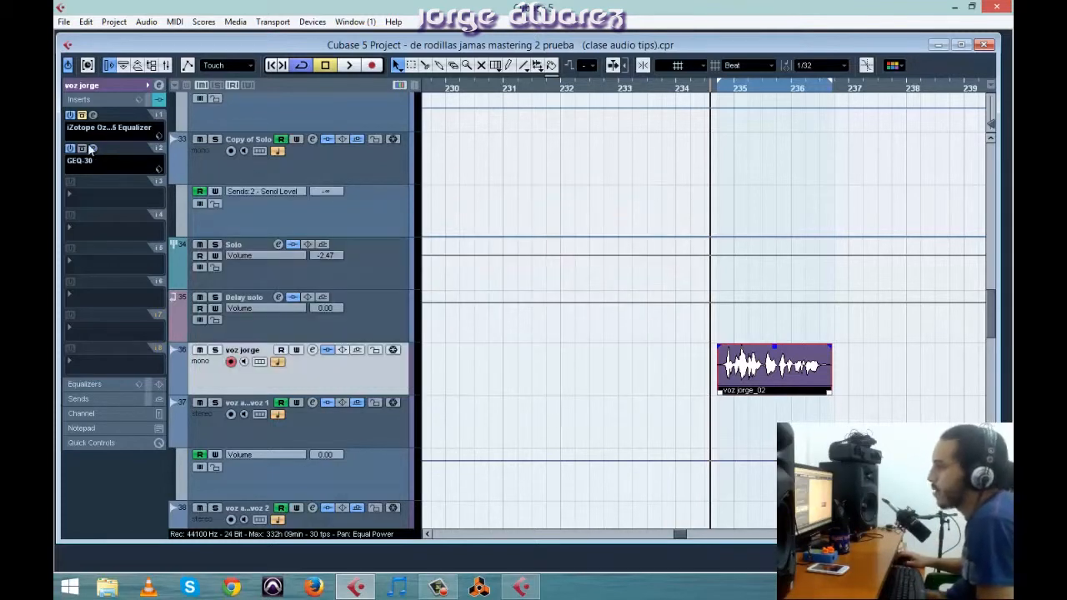
Step: Remove the GEQ-30 and the Ozone 5 Equalizer from the voice track, setting both insert slots to No Effect
{"action": "left_click", "coordinate": [87, 160]}
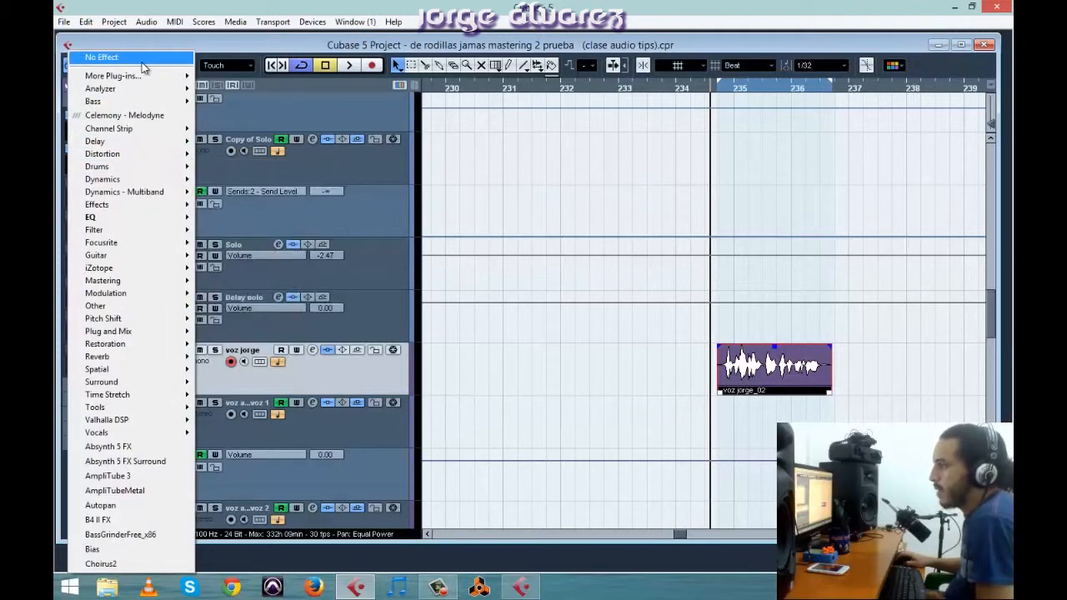
{"action": "left_click", "coordinate": [514, 393]}
{"action": "left_click", "coordinate": [84, 160]}
{"action": "left_click", "coordinate": [110, 60]}
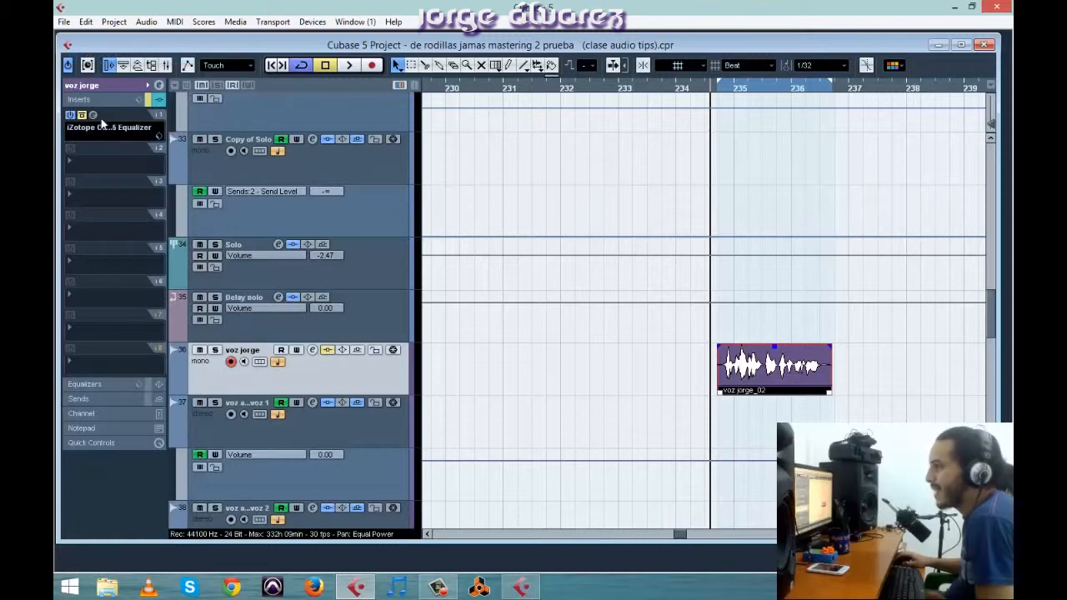
{"action": "left_click", "coordinate": [95, 130]}
{"action": "left_click", "coordinate": [102, 58]}
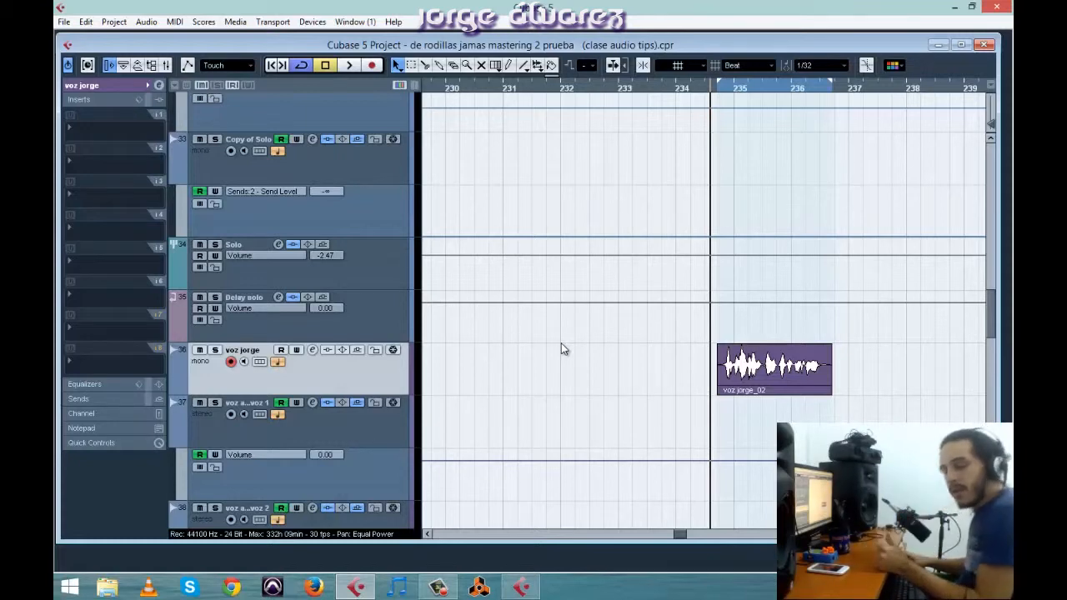
Step: In the mixer, clear the Stereo In clip indicator and re-enable the main output channel's bypassed inserts, closing the mixer when done
{"action": "key", "text": "F3"}
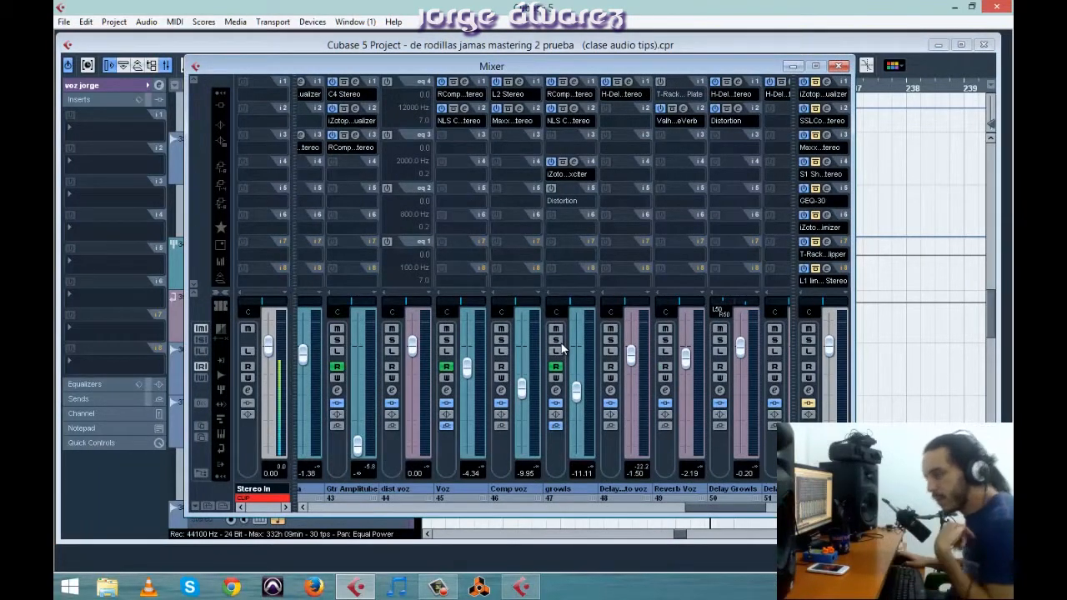
{"action": "left_click", "coordinate": [260, 499]}
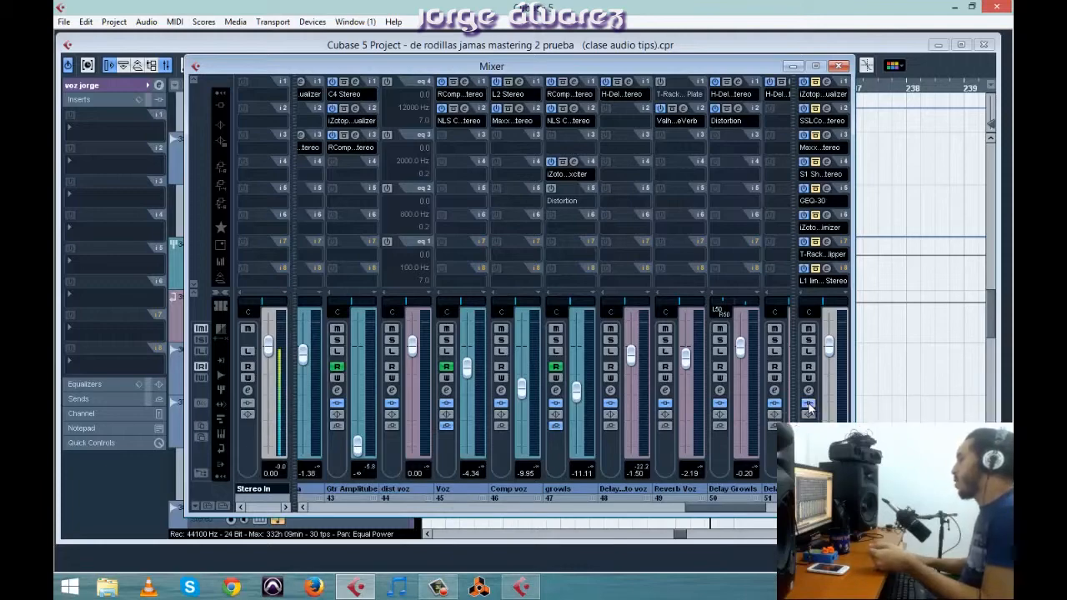
{"action": "left_click", "coordinate": [840, 66]}
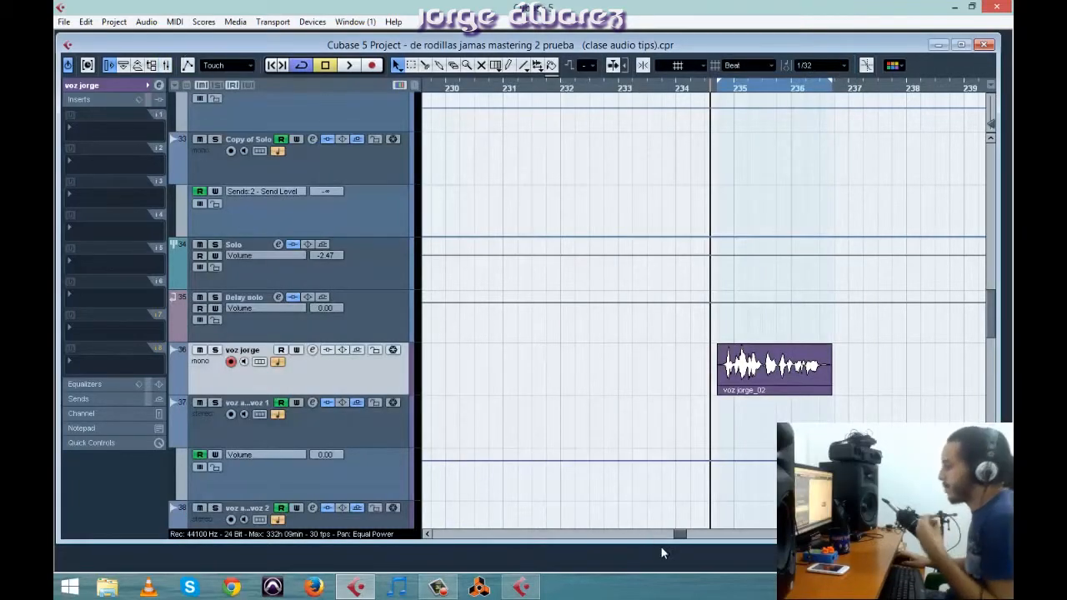
Step: Look over the whole song arrangement and go through the track list for the EZdrummer tracks
{"action": "left_click_drag", "start_coordinate": [677, 537], "coordinate": [626, 534]}
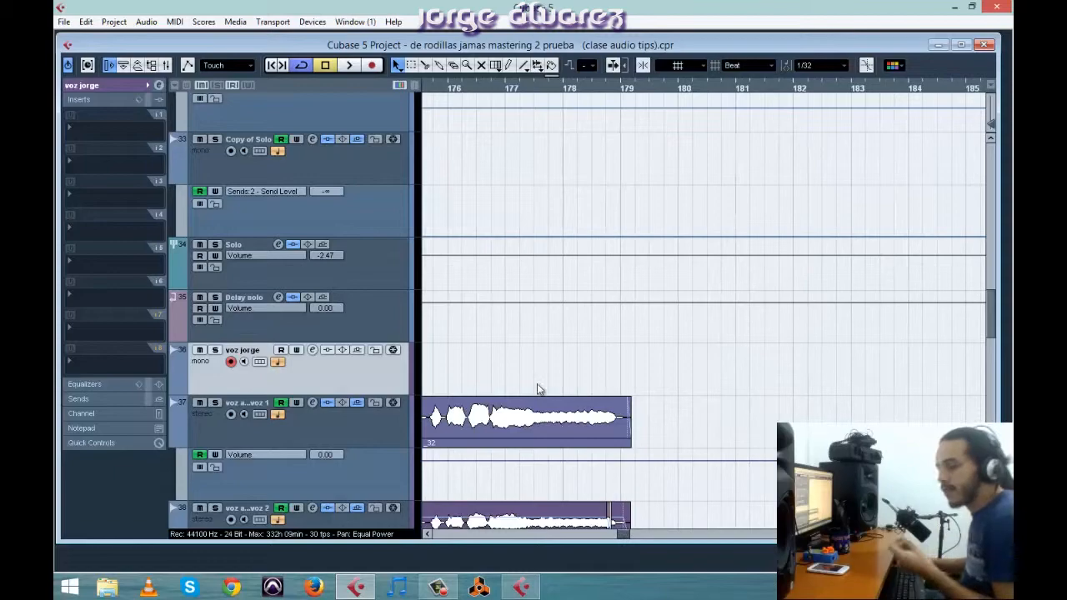
{"action": "scroll", "coordinate": [461, 363], "scroll_direction": "up", "scroll_amount": 3}
{"action": "key", "text": "g"}
{"action": "key", "text": "g"}
{"action": "key", "text": "g"}
{"action": "key", "text": "g"}
{"action": "key", "text": "g"}
{"action": "key", "text": "g"}
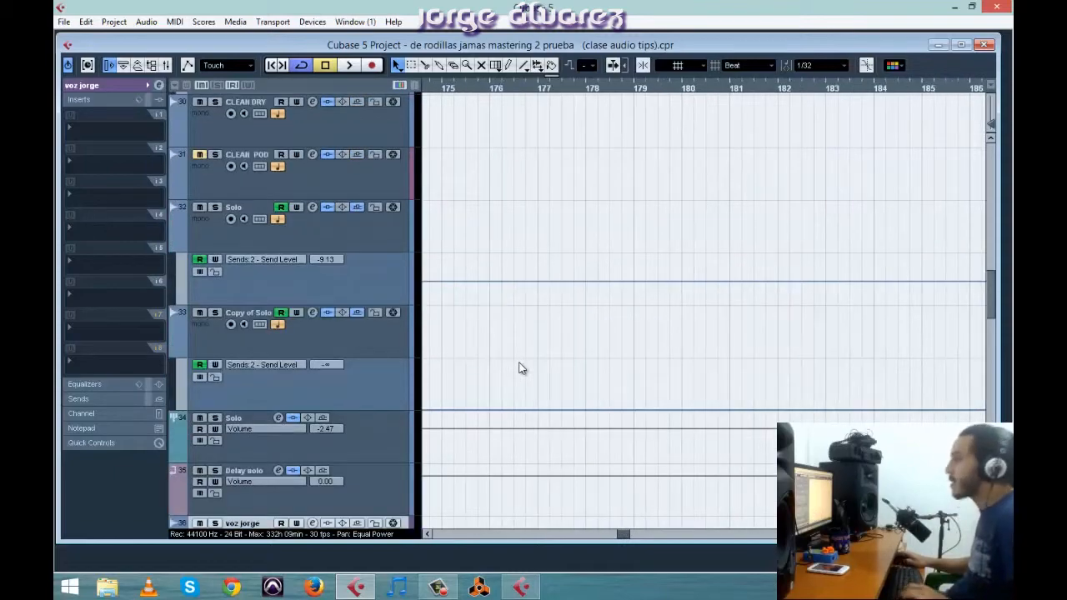
{"action": "key", "text": "g"}
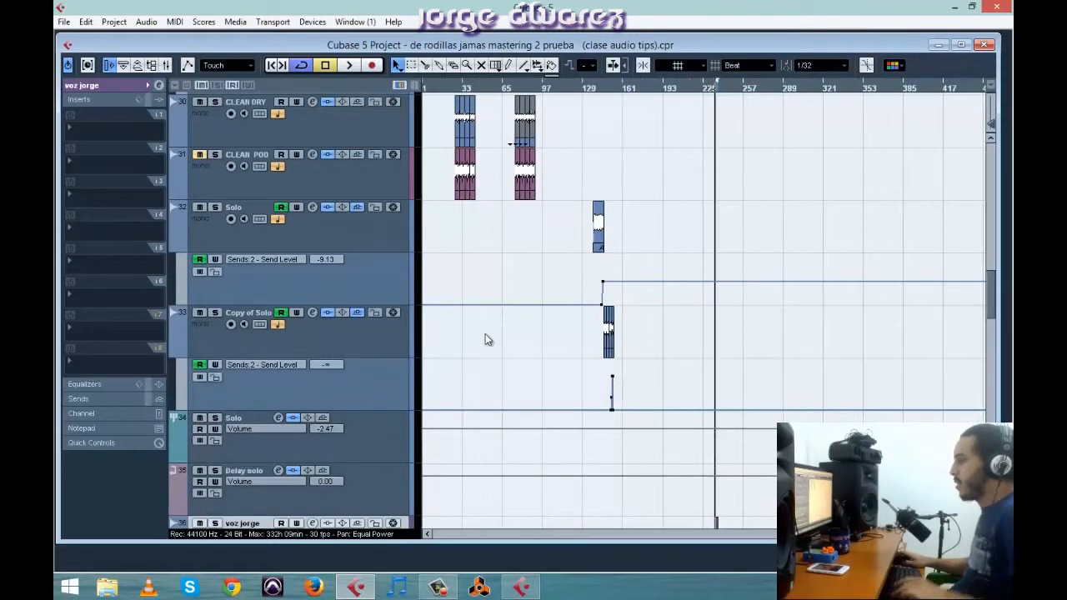
{"action": "scroll", "coordinate": [484, 335], "scroll_direction": "up", "scroll_amount": 5}
{"action": "scroll", "coordinate": [734, 404], "scroll_direction": "up", "scroll_amount": 15}
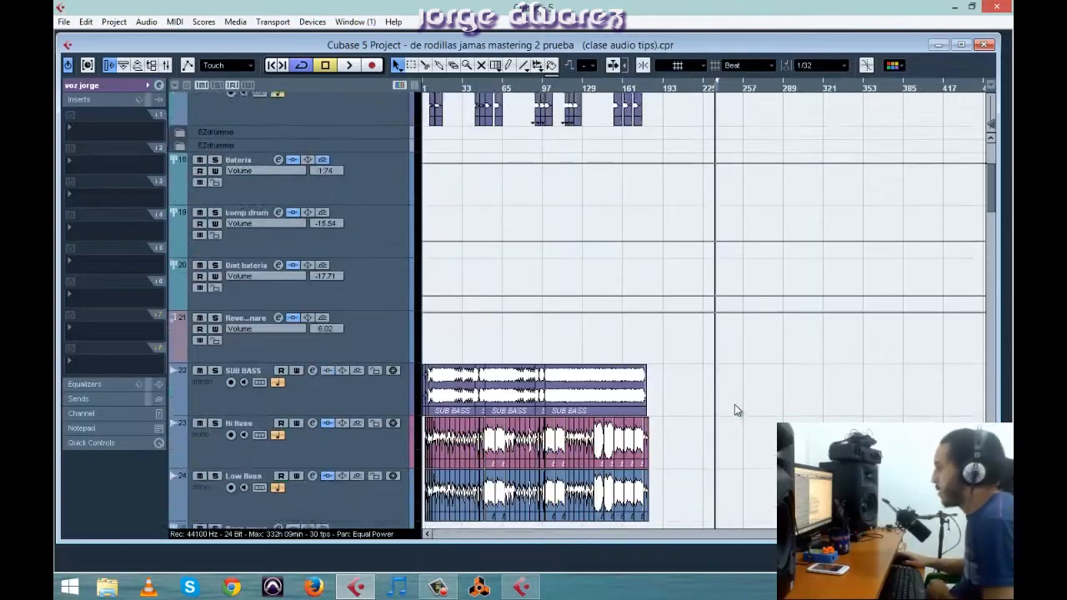
{"action": "scroll", "coordinate": [743, 275], "scroll_direction": "down", "scroll_amount": 15}
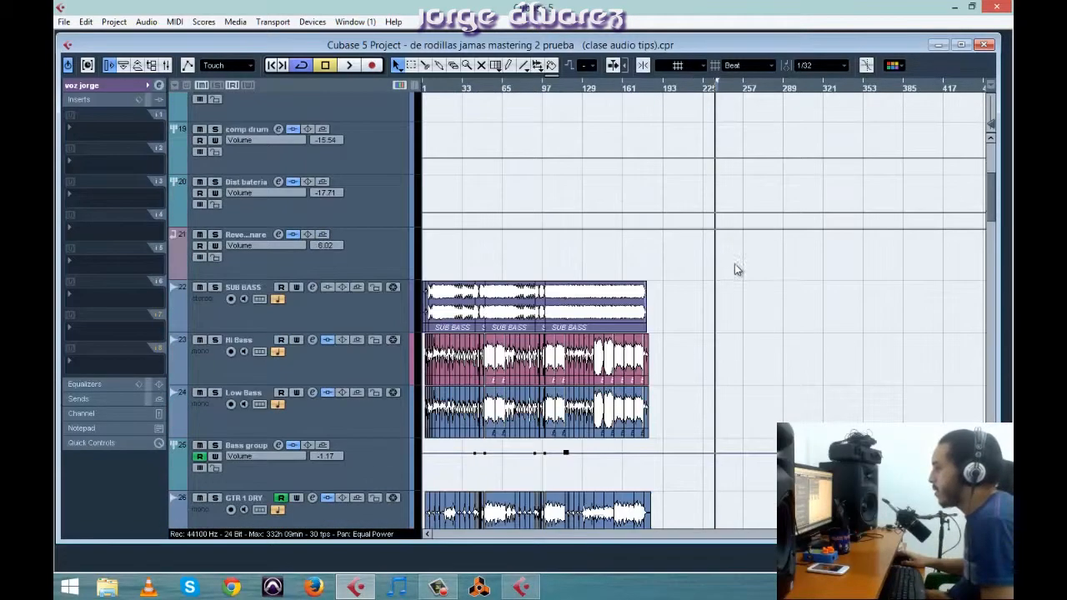
{"action": "scroll", "coordinate": [708, 267], "scroll_direction": "down", "scroll_amount": 5}
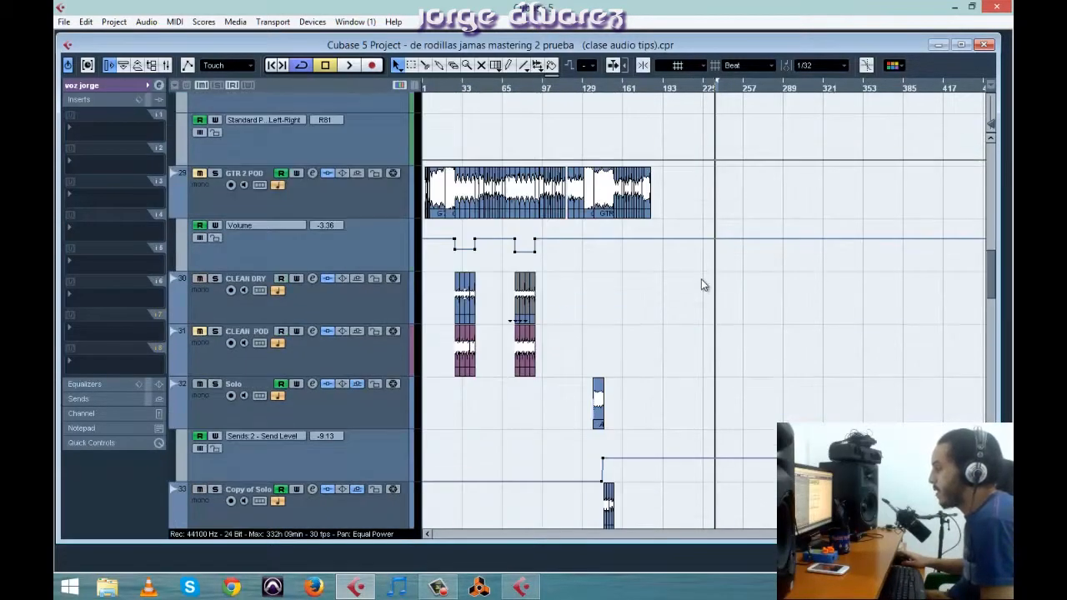
{"action": "scroll", "coordinate": [701, 273], "scroll_direction": "up", "scroll_amount": 10}
{"action": "scroll", "coordinate": [701, 273], "scroll_direction": "up", "scroll_amount": 5}
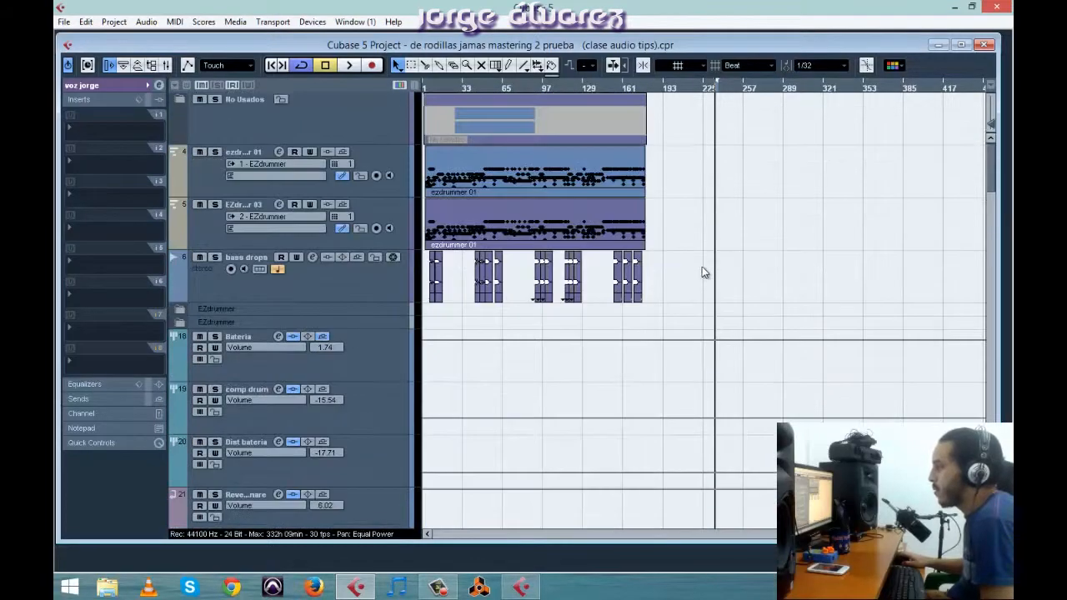
Step: Solo the ezdrummer 01 track and play it briefly from about bar 33
{"action": "left_click", "coordinate": [210, 190]}
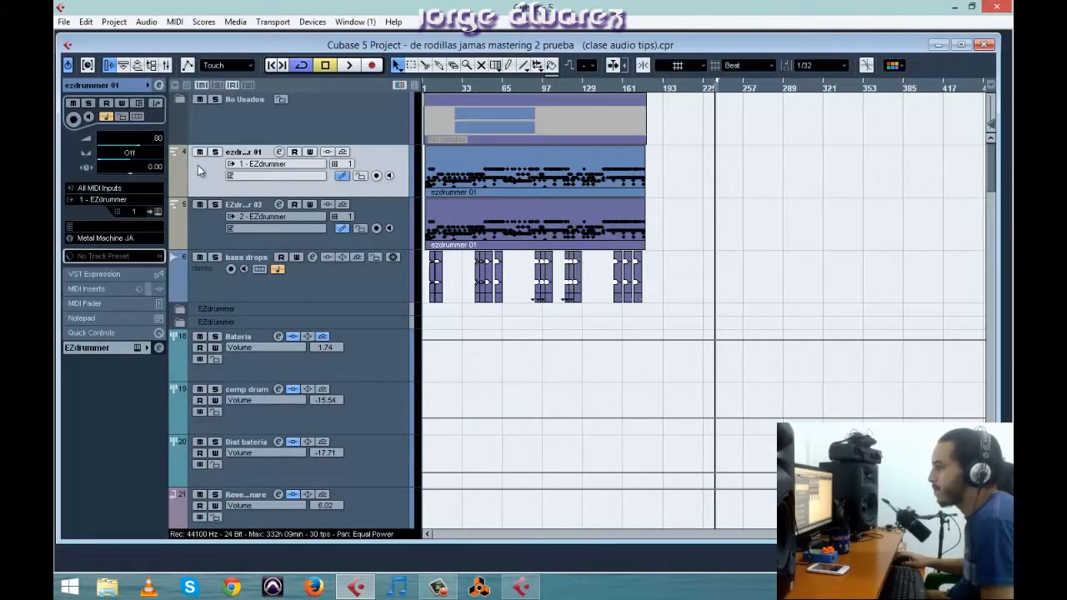
{"action": "left_click", "coordinate": [215, 152]}
{"action": "left_click", "coordinate": [465, 82]}
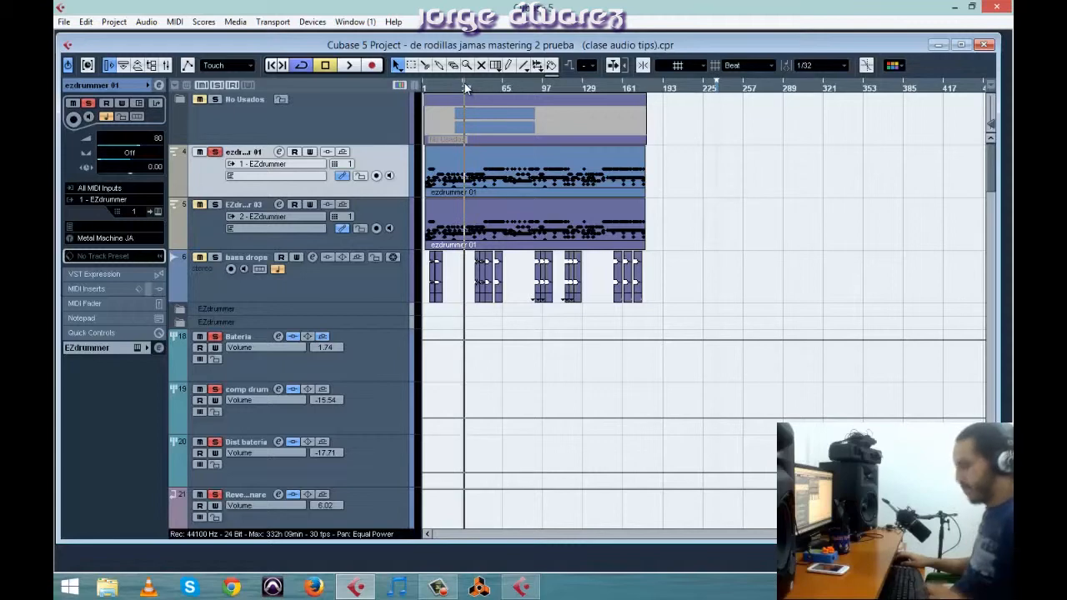
{"action": "key", "text": "space"}
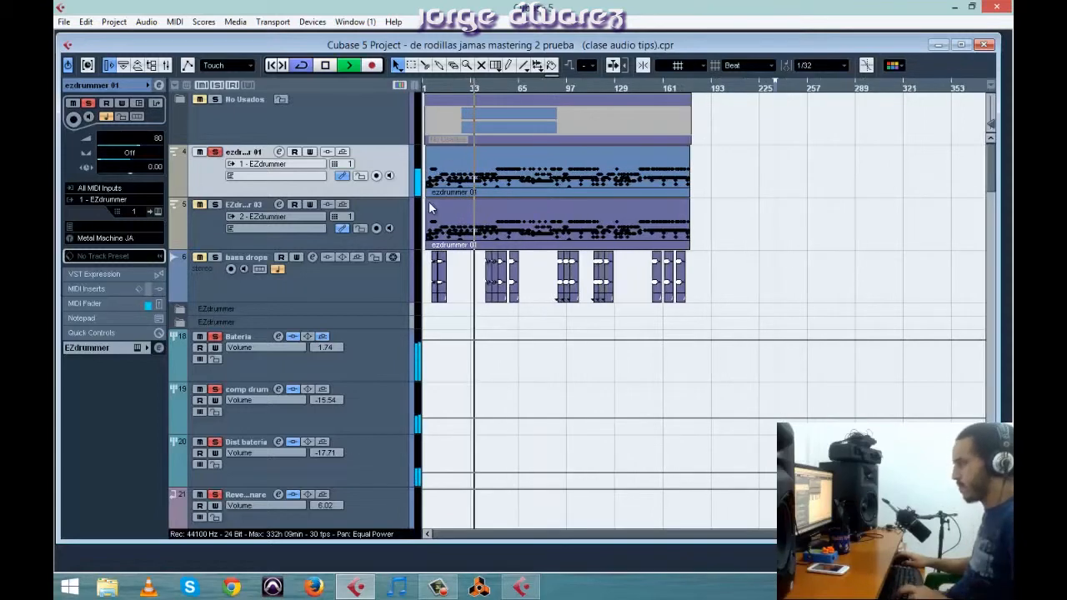
{"action": "key", "text": "h"}
{"action": "key", "text": "h"}
{"action": "key", "text": "space"}
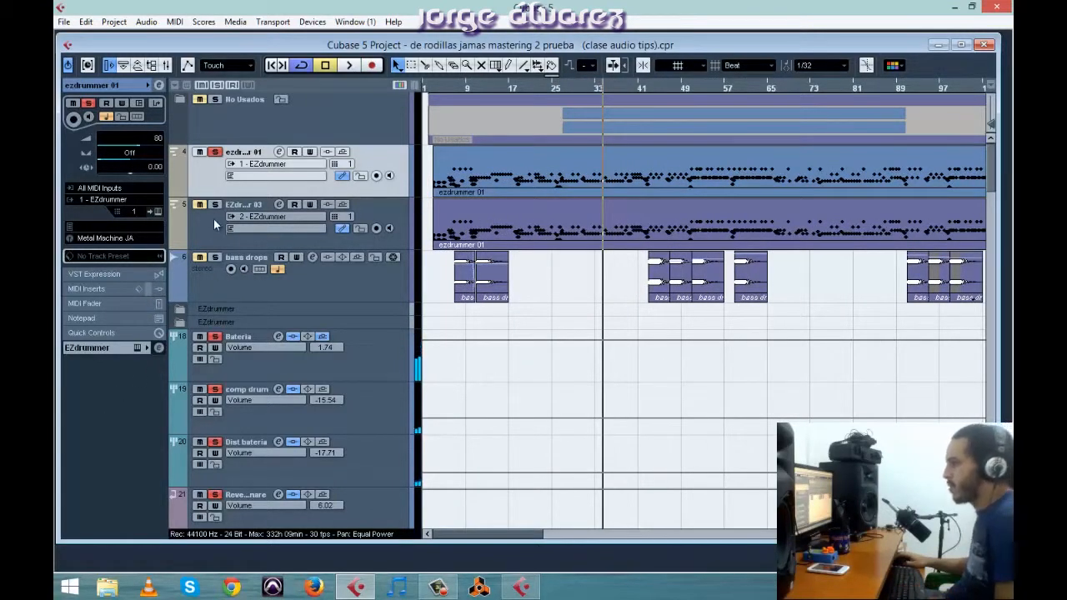
Step: Solo the EZdrummer 03 track as well and play both drum tracks together
{"action": "key", "text": "space"}
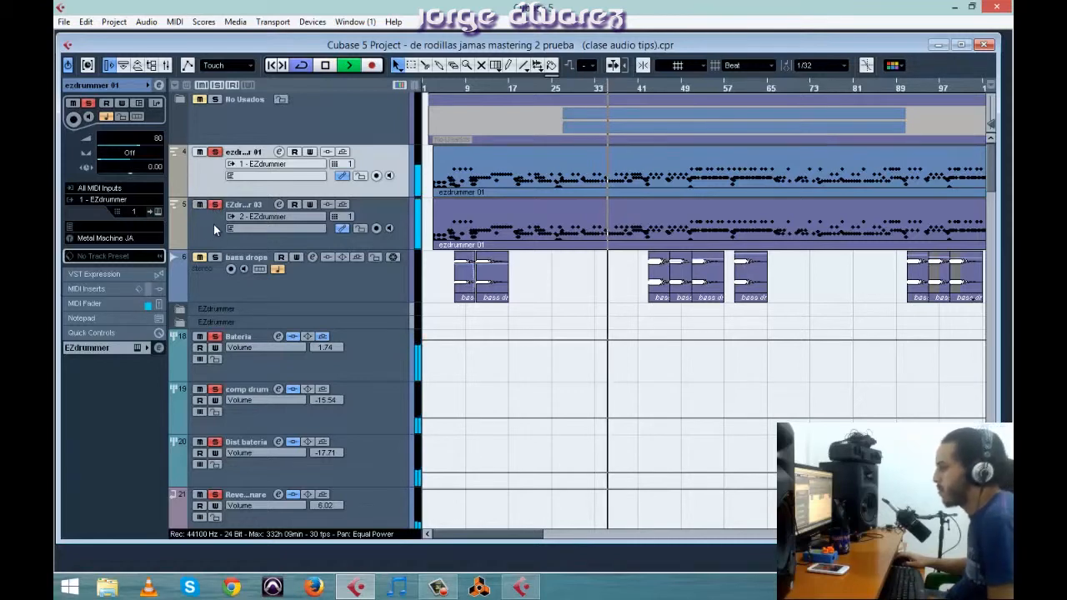
{"action": "left_click", "coordinate": [213, 224]}
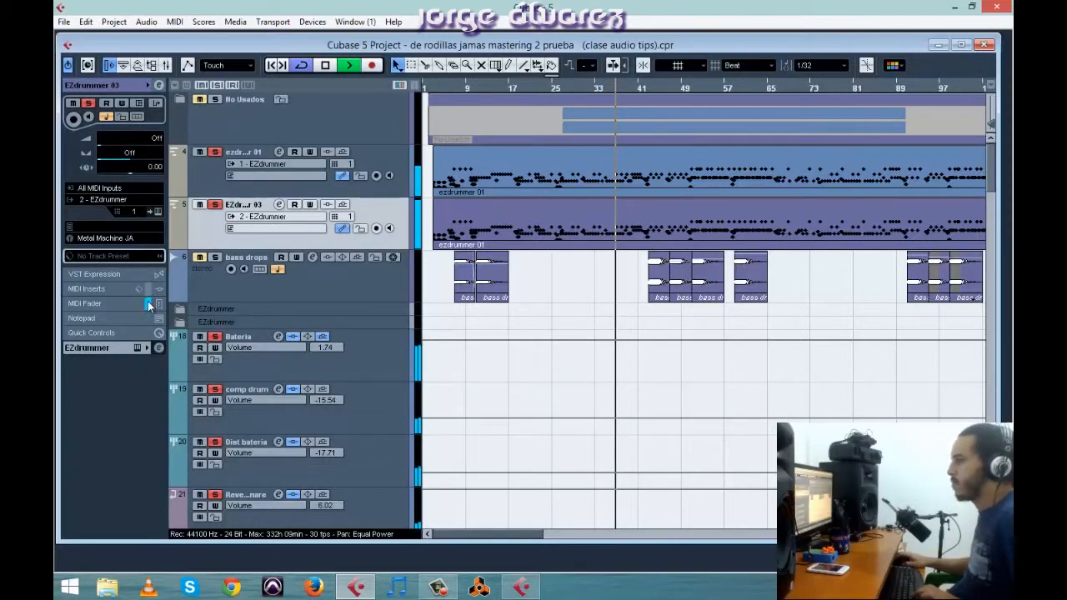
{"action": "key", "text": "space"}
Step: Expand the first EZdrummer folder beneath the bass drops track to show its individual drum channels
{"action": "scroll", "coordinate": [160, 307], "scroll_direction": "down", "scroll_amount": 2}
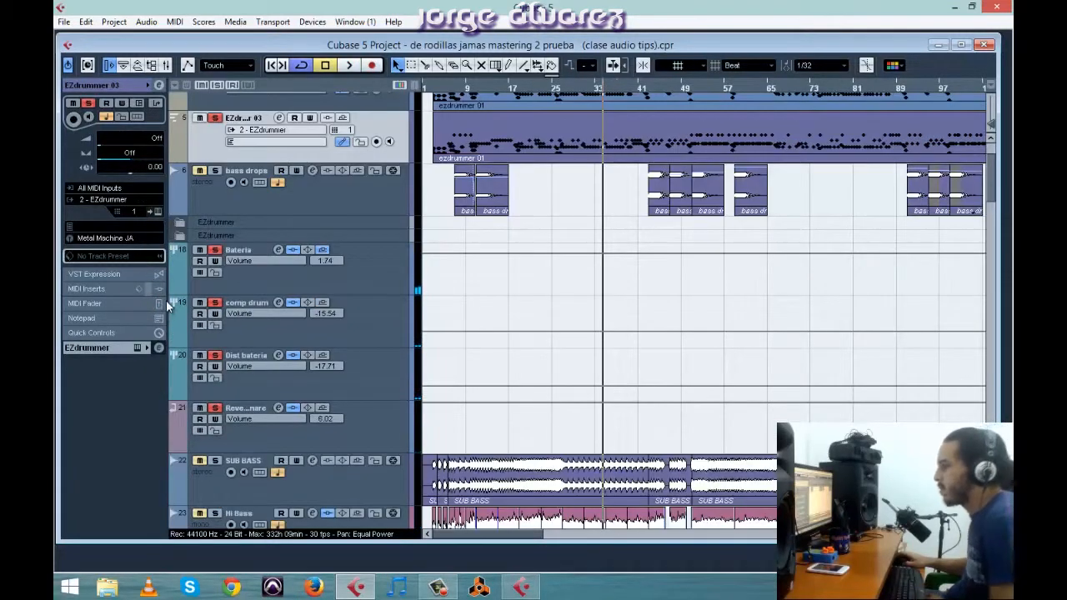
{"action": "scroll", "coordinate": [166, 300], "scroll_direction": "down", "scroll_amount": 10}
{"action": "scroll", "coordinate": [165, 300], "scroll_direction": "up", "scroll_amount": 10}
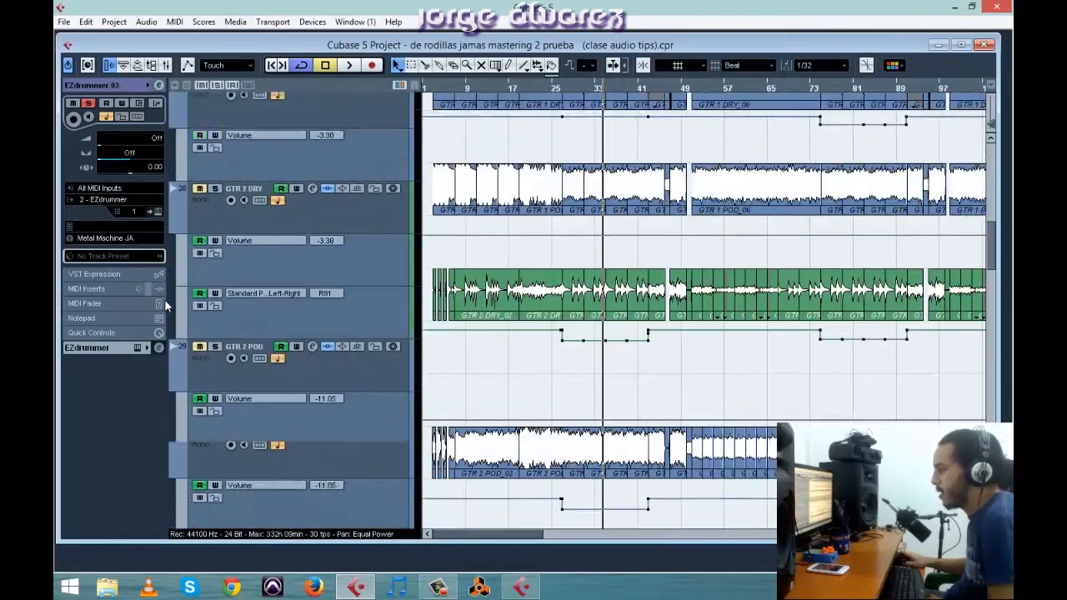
{"action": "scroll", "coordinate": [164, 299], "scroll_direction": "down", "scroll_amount": 10}
{"action": "scroll", "coordinate": [164, 306], "scroll_direction": "up", "scroll_amount": 10}
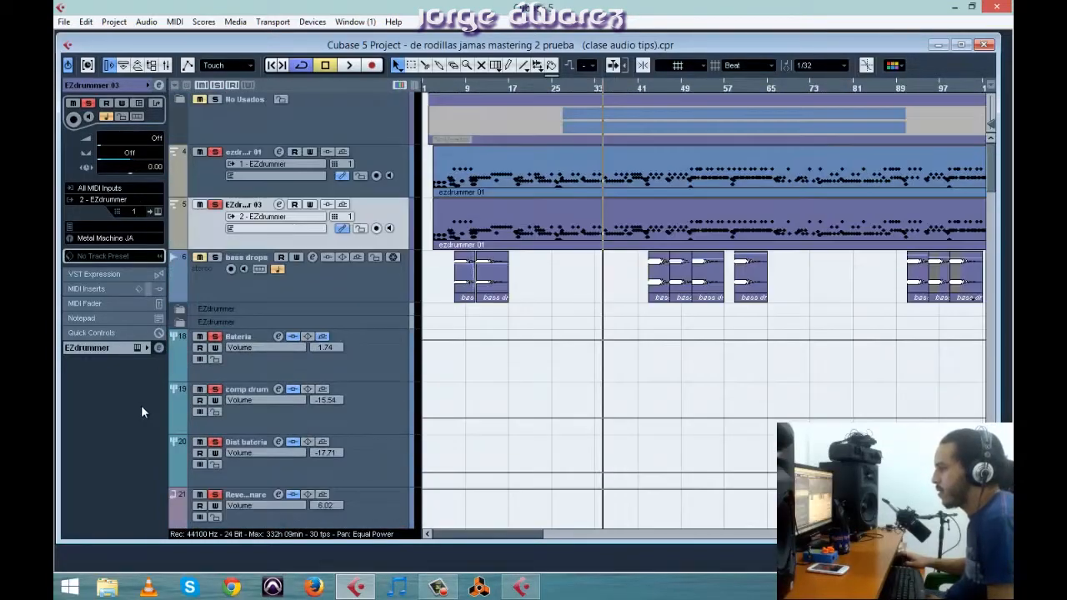
{"action": "left_click", "coordinate": [181, 309]}
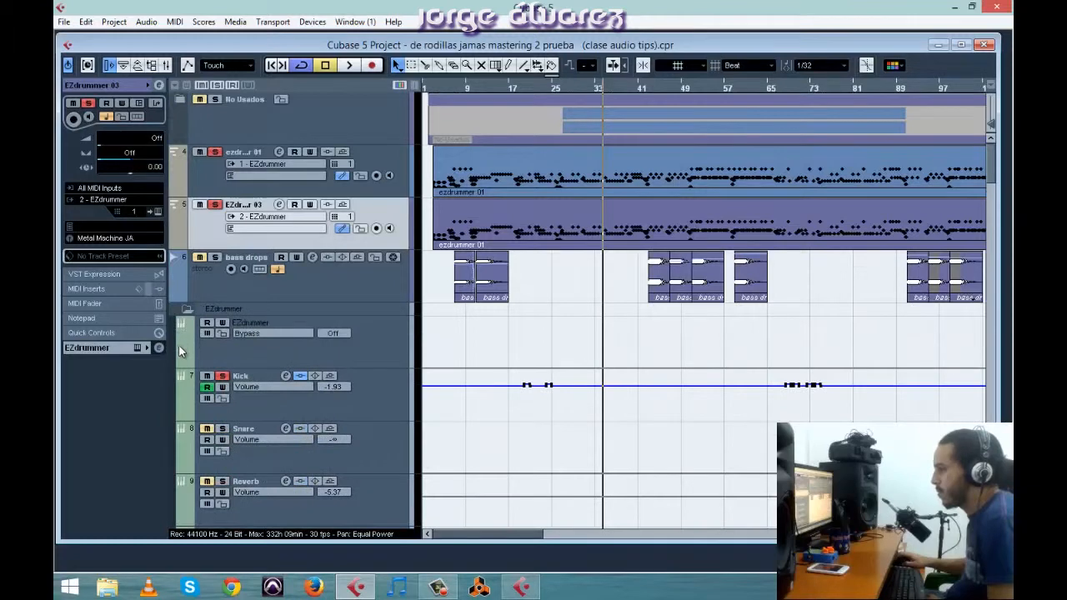
{"action": "scroll", "coordinate": [139, 421], "scroll_direction": "down", "scroll_amount": 2}
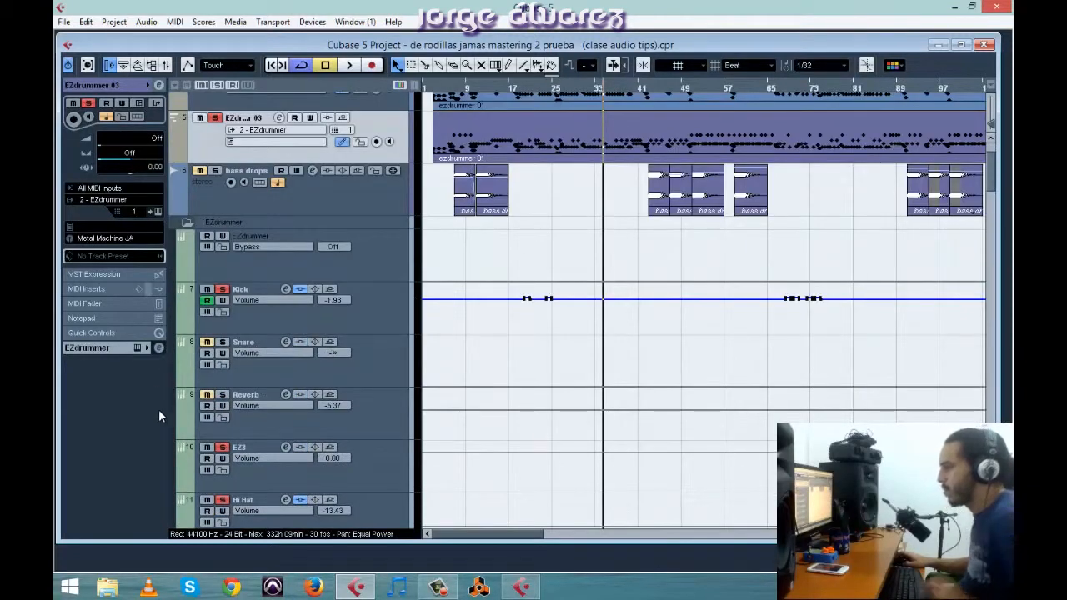
Step: Play both drum tracks while going through the individual drum channels, and expand the second EZdrummer folder below Comp
{"action": "key", "text": "space"}
{"action": "scroll", "coordinate": [154, 417], "scroll_direction": "down", "scroll_amount": 3}
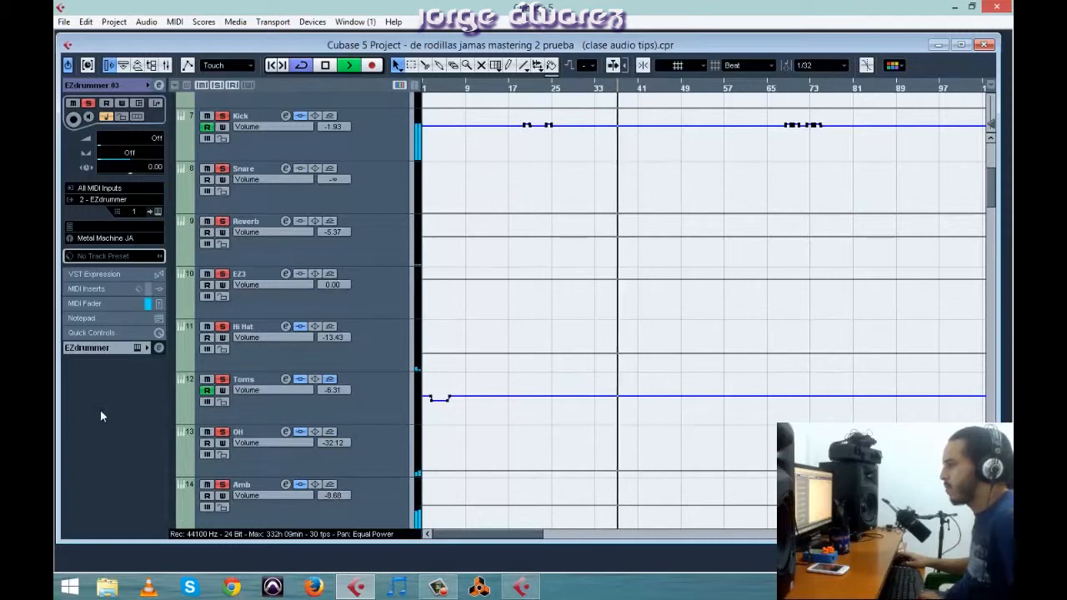
{"action": "scroll", "coordinate": [117, 375], "scroll_direction": "down", "scroll_amount": 3}
{"action": "scroll", "coordinate": [96, 425], "scroll_direction": "up", "scroll_amount": 5}
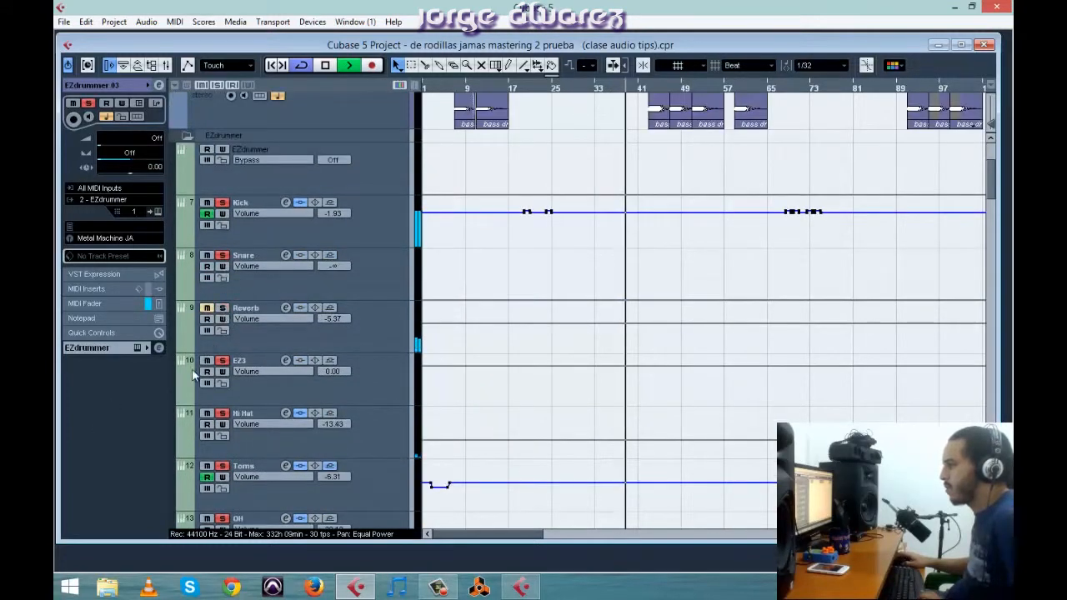
{"action": "scroll", "coordinate": [160, 418], "scroll_direction": "down", "scroll_amount": 6}
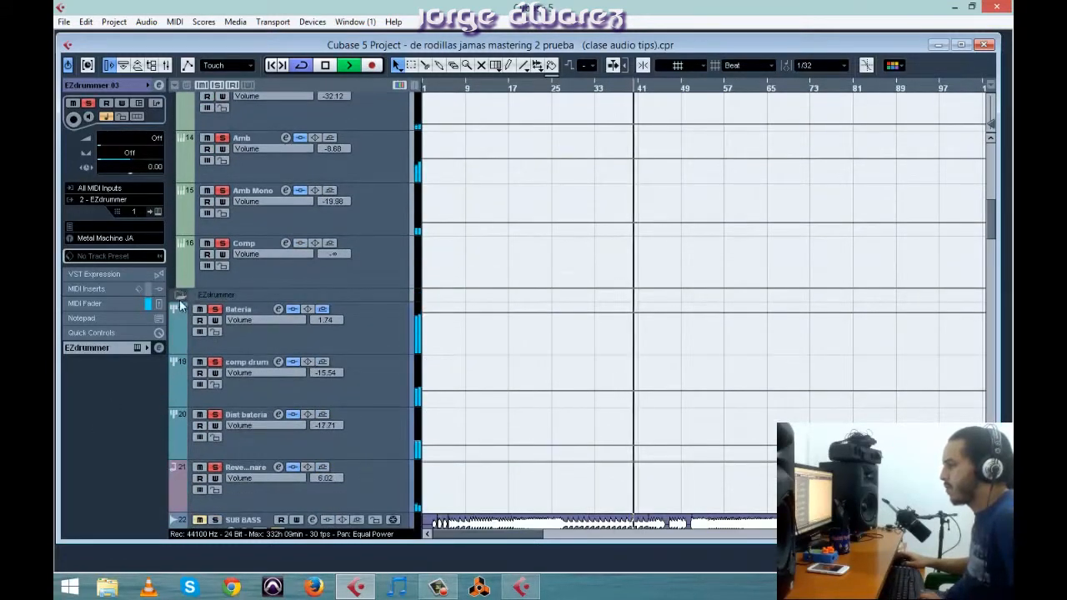
{"action": "left_click", "coordinate": [180, 294]}
Step: Open the iZotope Ozone 5 Equalizer insert on the Snare 2 channel and inspect its band 4 and 5 cuts
{"action": "left_click", "coordinate": [346, 385]}
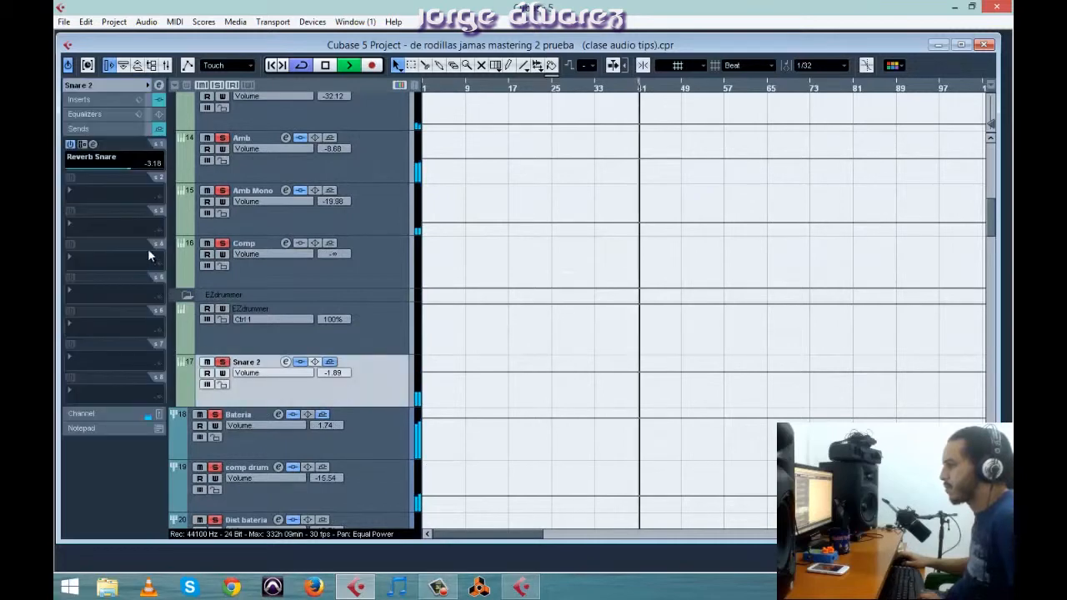
{"action": "left_click", "coordinate": [109, 98]}
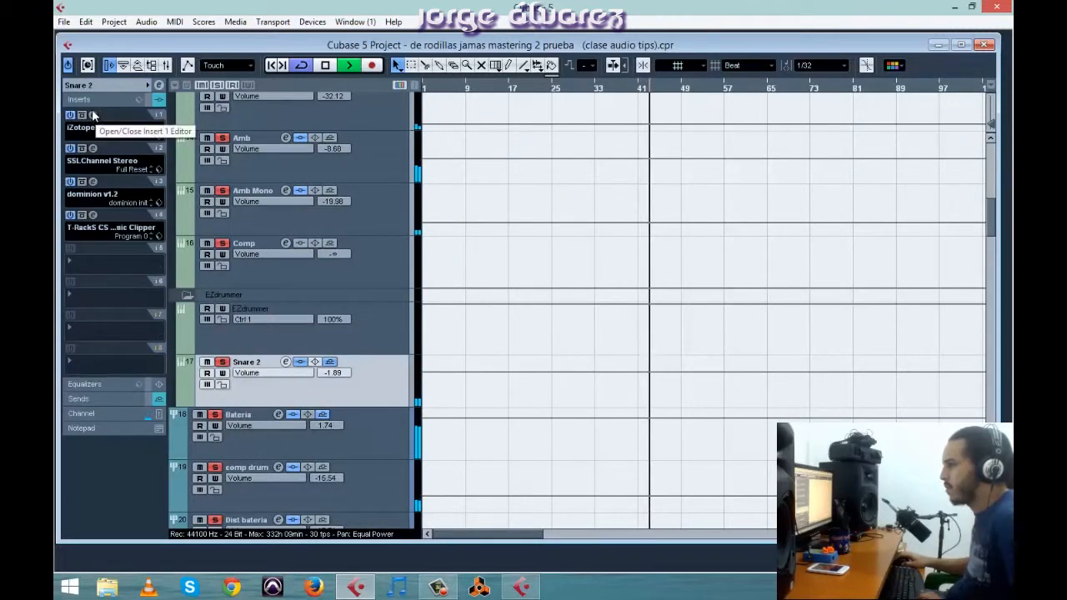
{"action": "left_click", "coordinate": [92, 112]}
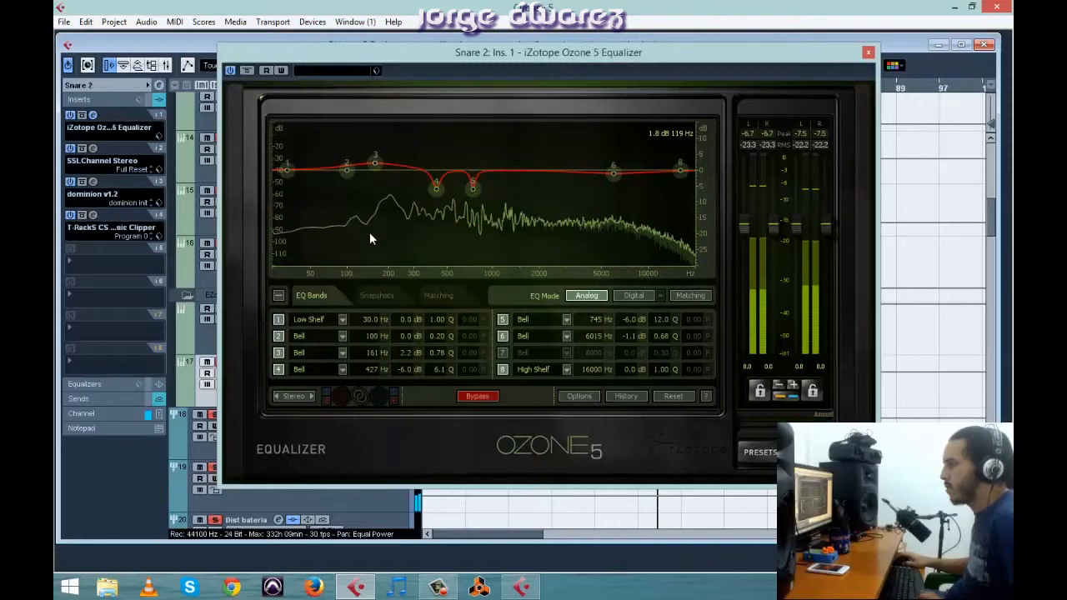
{"action": "left_click_drag", "start_coordinate": [433, 48], "coordinate": [503, 130]}
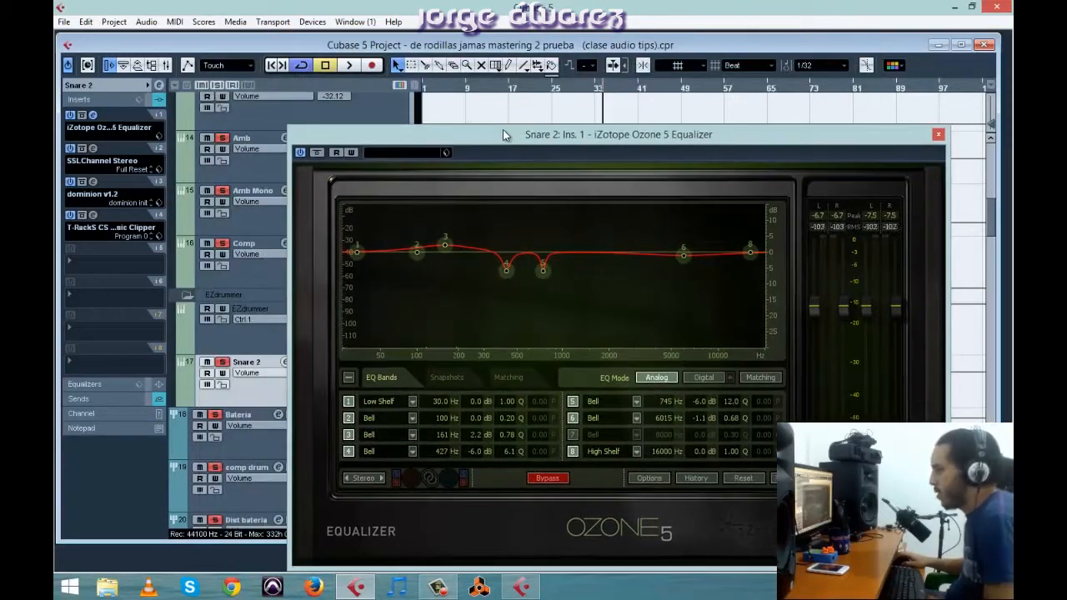
{"action": "left_click", "coordinate": [505, 268]}
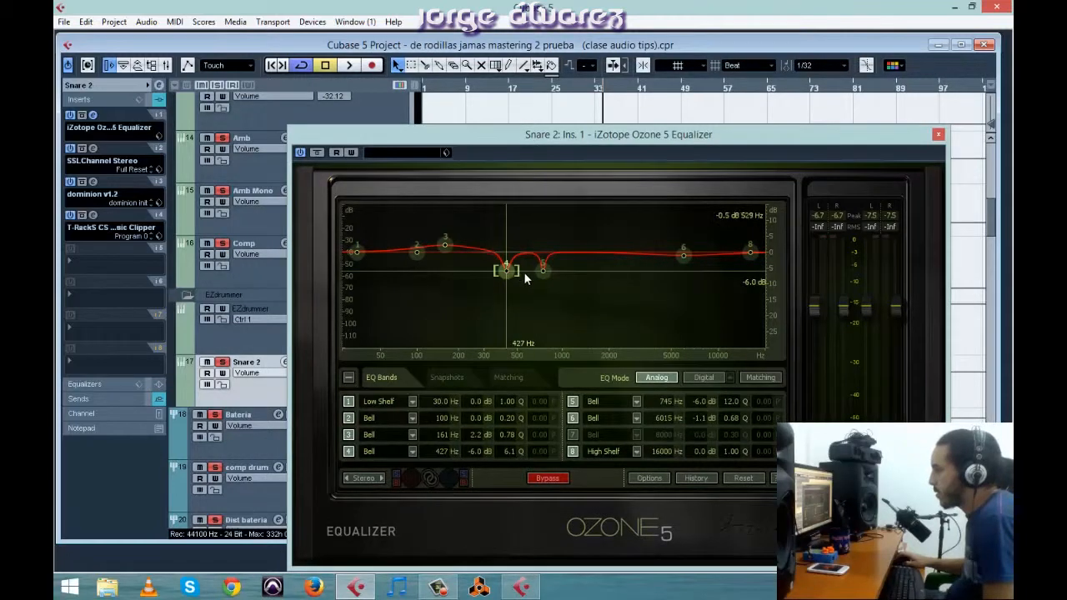
{"action": "left_click", "coordinate": [541, 269]}
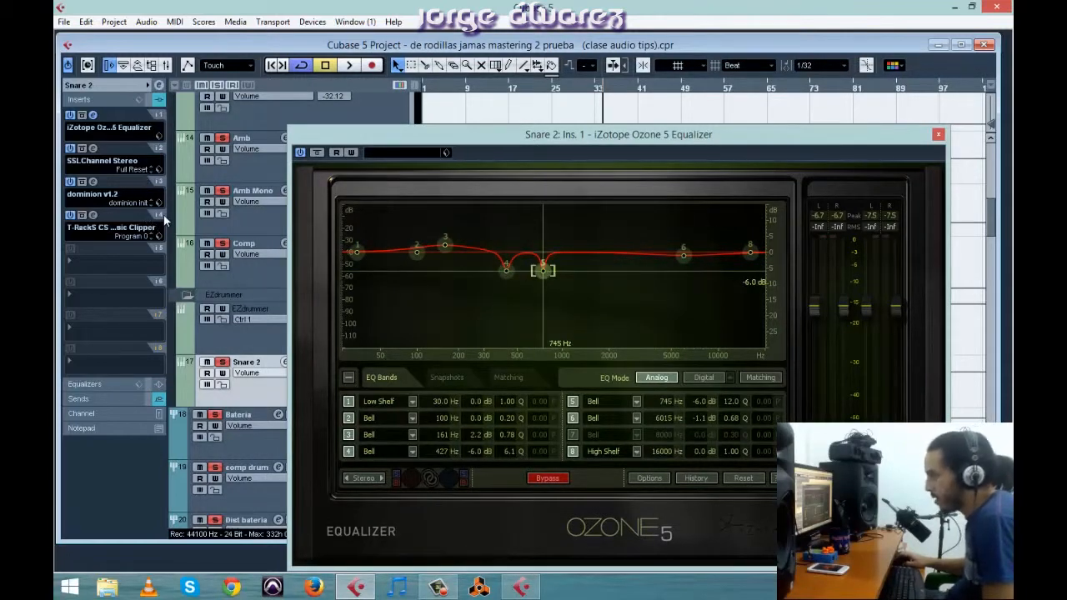
Step: Shift Snare 2's later inserts down one slot, copy the Ozone 5 Equalizer into insert 2, and deactivate the copy
{"action": "left_click_drag", "start_coordinate": [158, 256], "coordinate": [152, 225]}
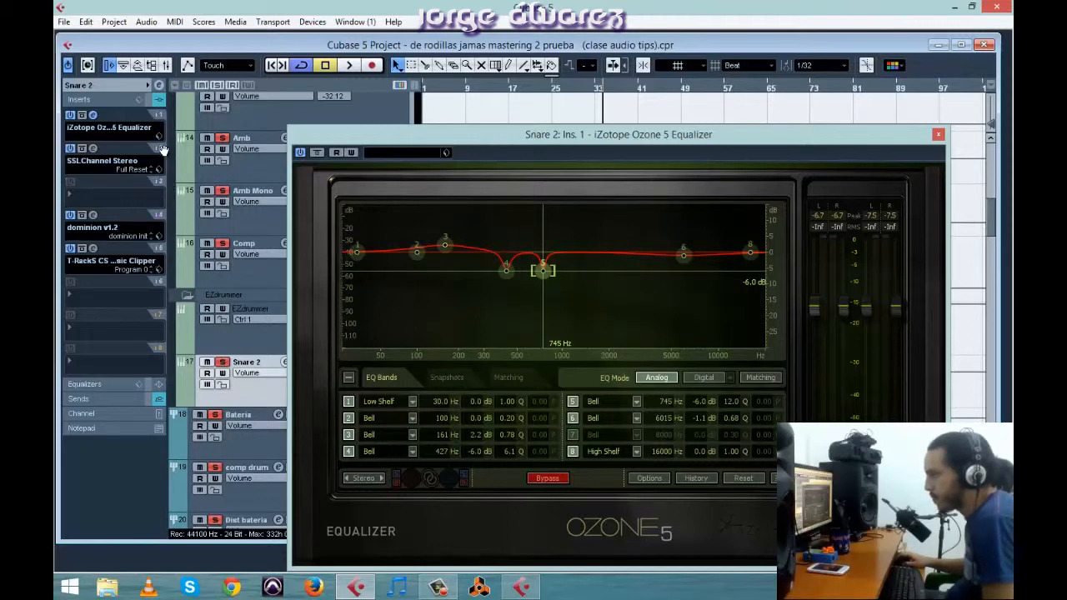
{"action": "left_click_drag", "start_coordinate": [154, 185], "coordinate": [154, 183]}
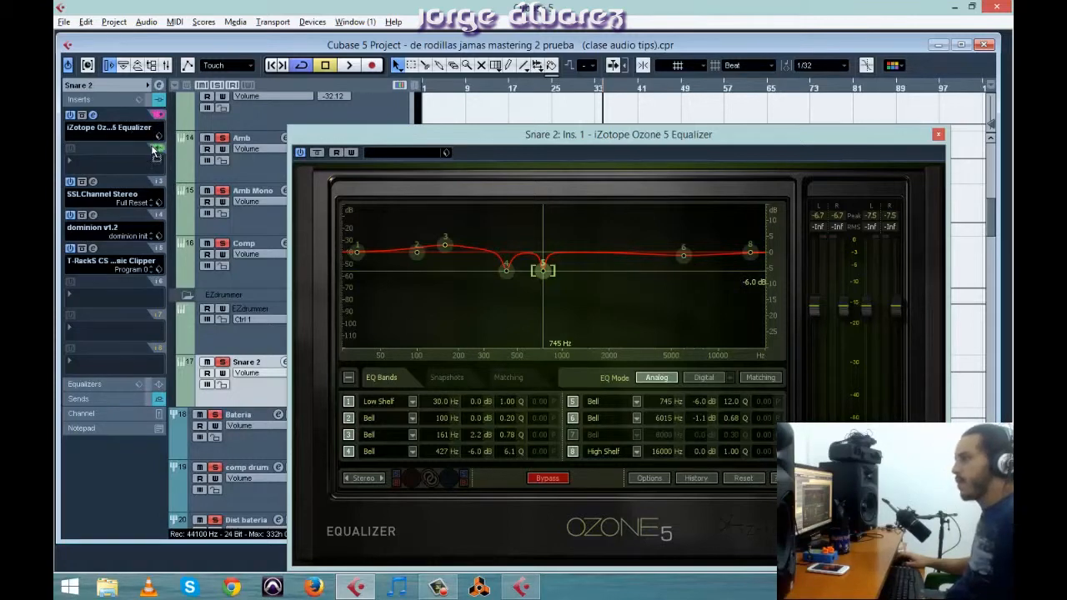
{"action": "left_click_drag", "start_coordinate": [153, 154], "coordinate": [146, 158]}
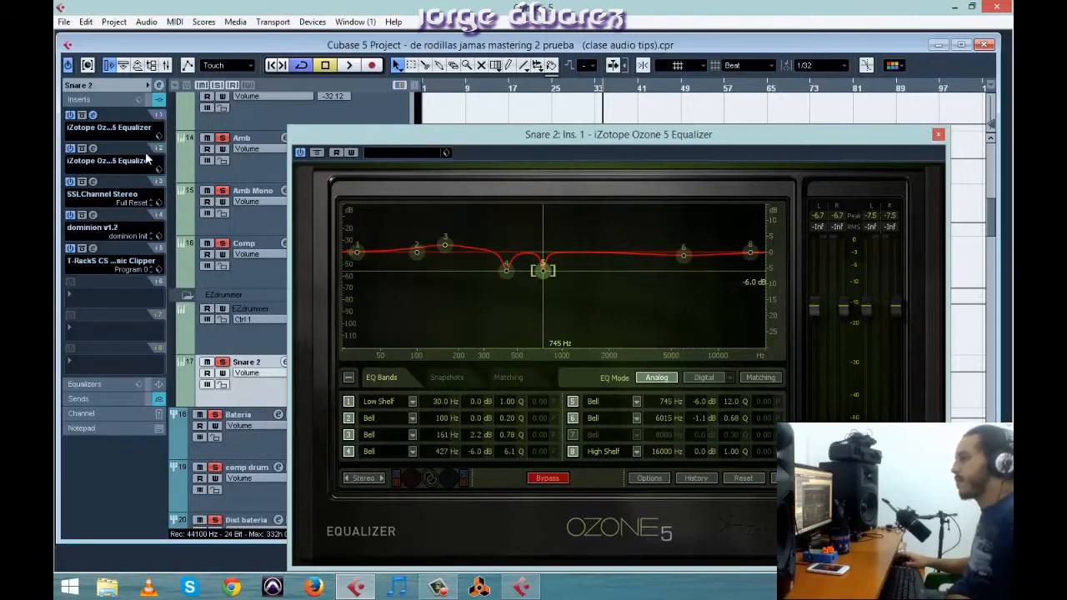
{"action": "left_click", "coordinate": [70, 149]}
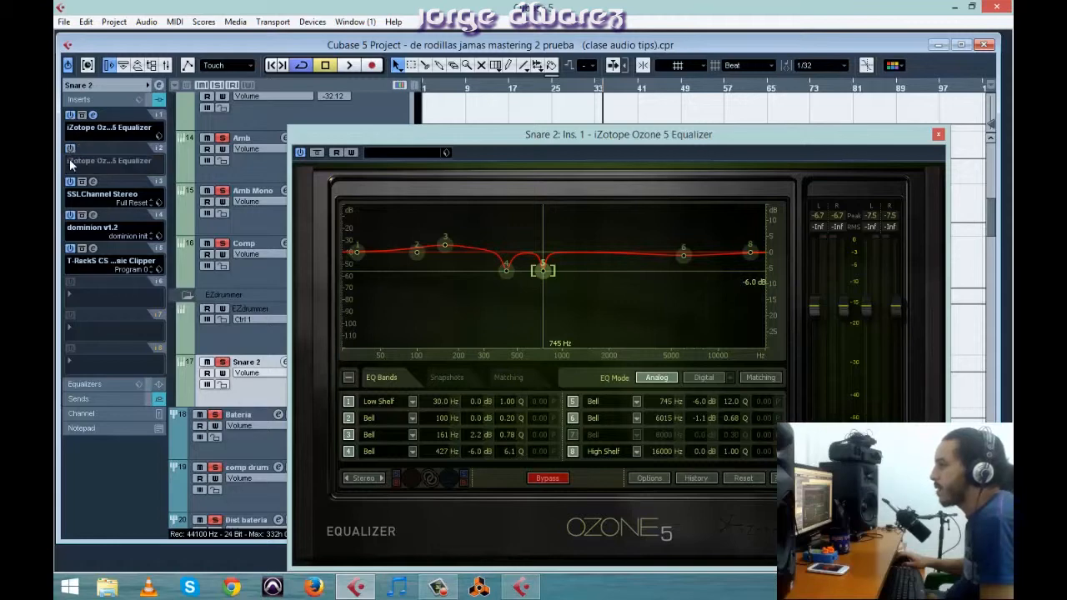
Step: Solo Snare 2 and play it with the gain scale of its insert 1 equalizer graph enlarged
{"action": "left_click", "coordinate": [92, 116]}
{"action": "left_click", "coordinate": [109, 132]}
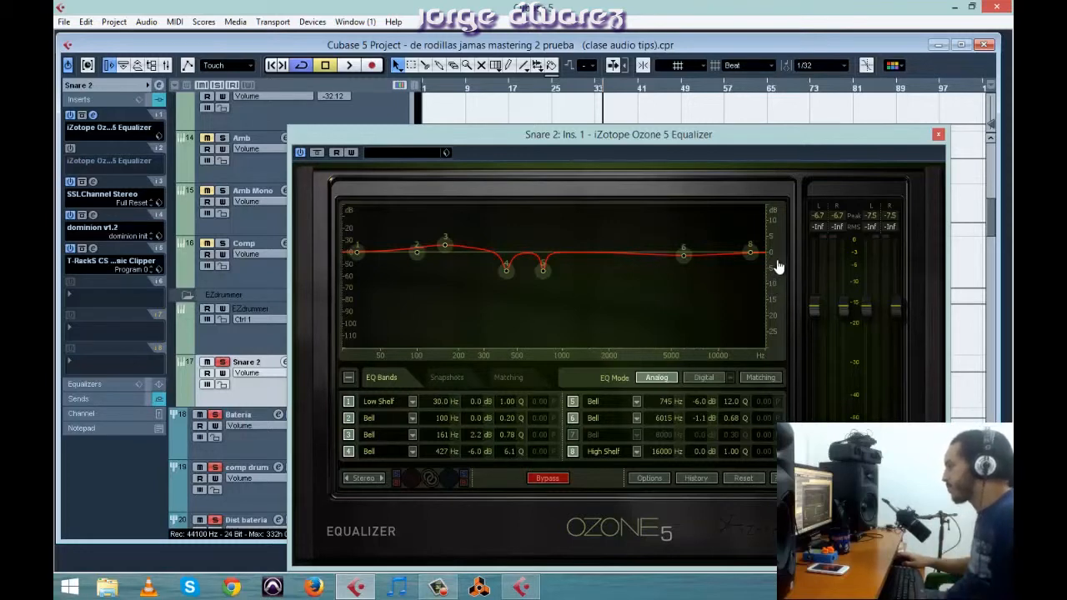
{"action": "scroll", "coordinate": [777, 265], "scroll_direction": "up", "scroll_amount": 4}
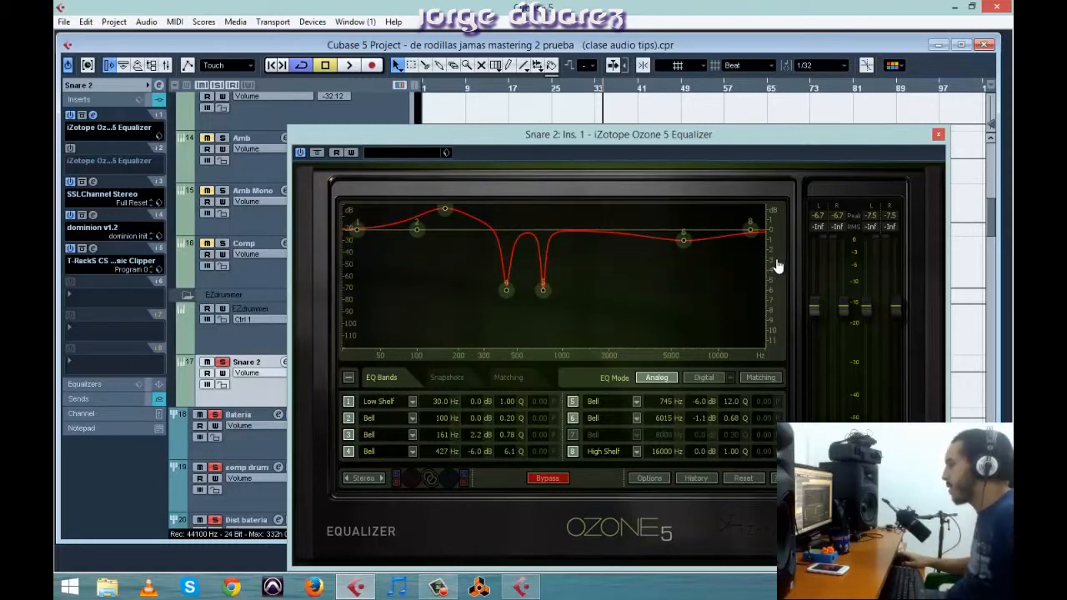
{"action": "left_click_drag", "start_coordinate": [777, 265], "coordinate": [777, 309]}
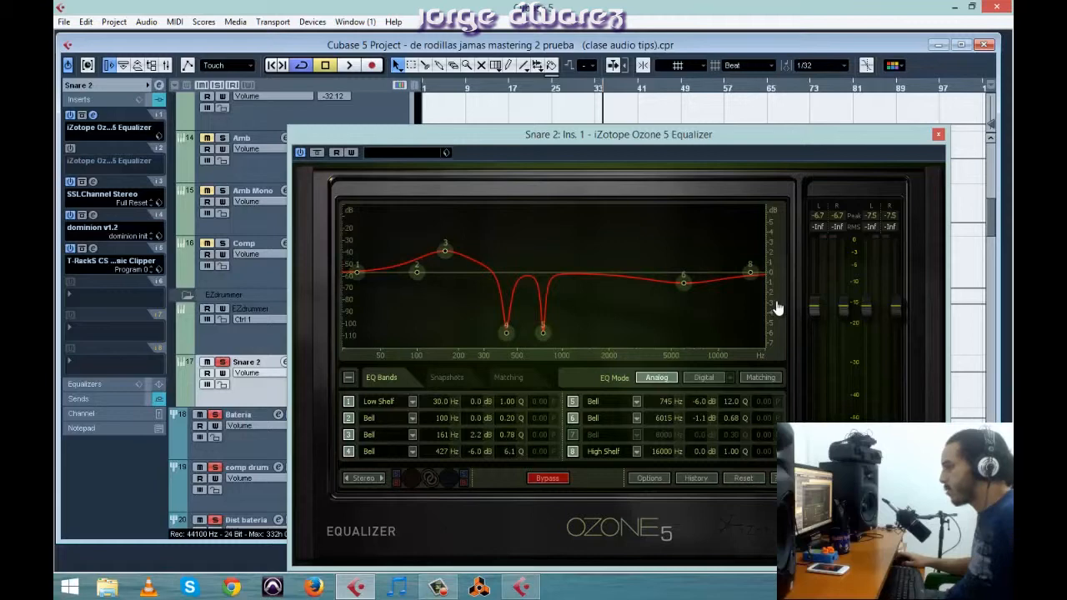
{"action": "key", "text": "space"}
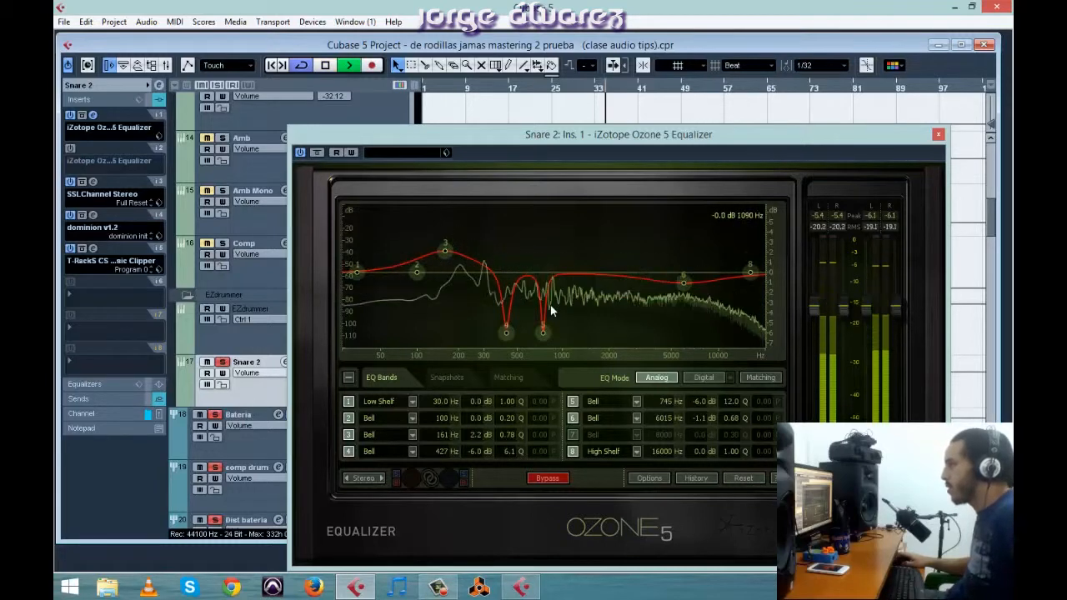
Step: While the snare plays, turn off equalizer bands 4 and 5, and switch band 5 back on
{"action": "left_click", "coordinate": [349, 451]}
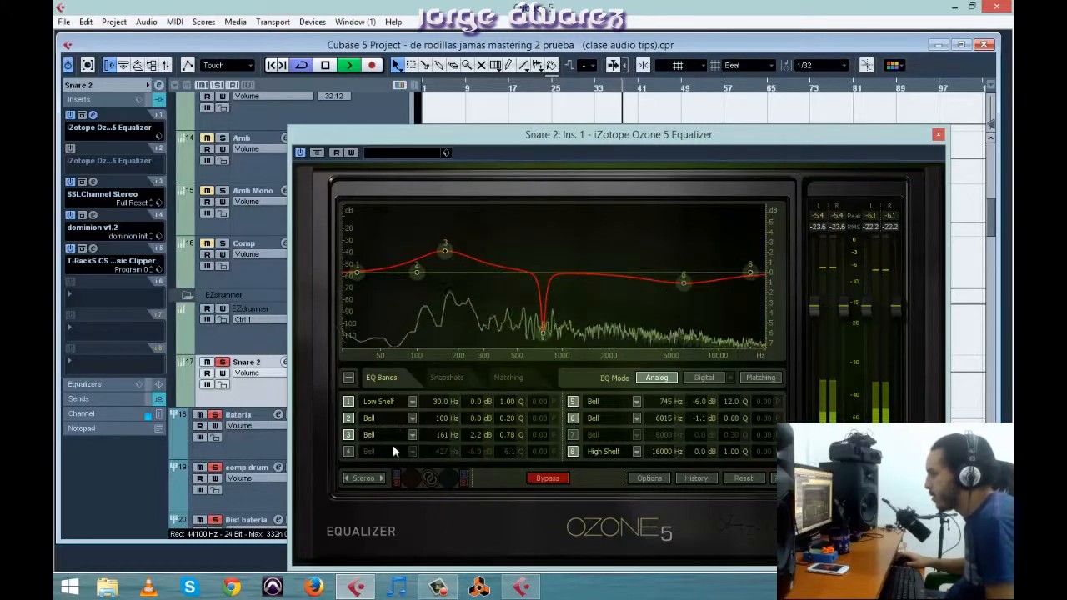
{"action": "left_click", "coordinate": [573, 401]}
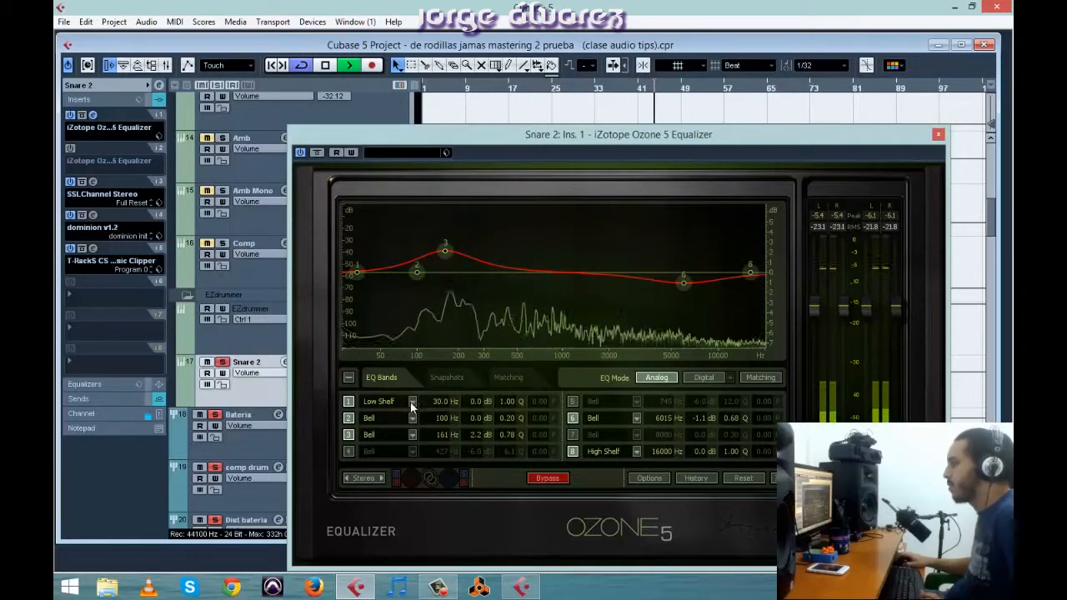
{"action": "left_click", "coordinate": [573, 402]}
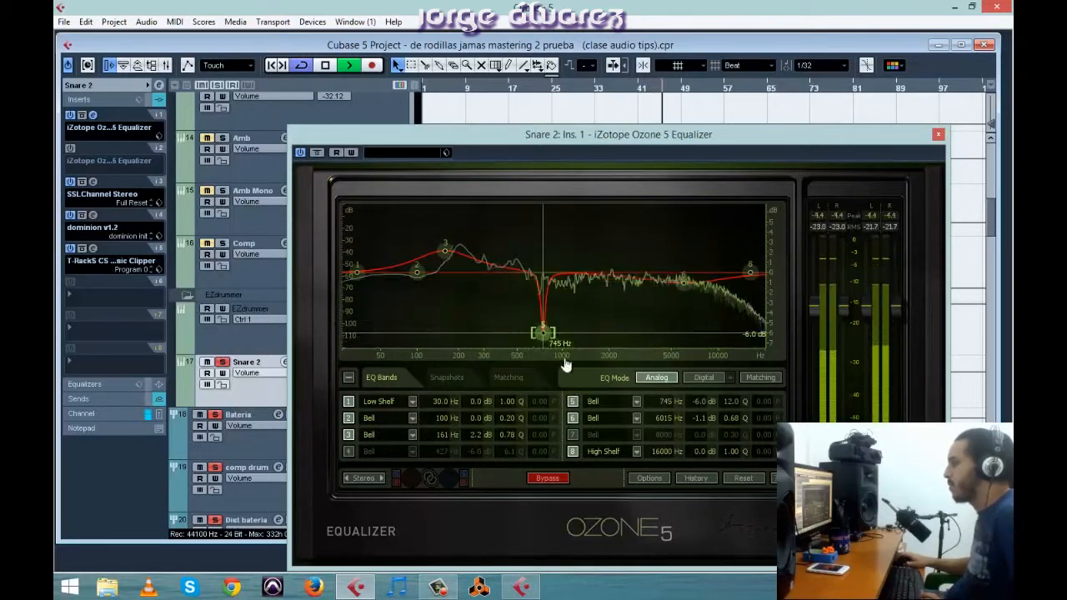
Step: Boost band 5 to about 6.1 dB and sweep it down to about 492 Hz while listening to the snare
{"action": "left_click_drag", "start_coordinate": [543, 332], "coordinate": [537, 188]}
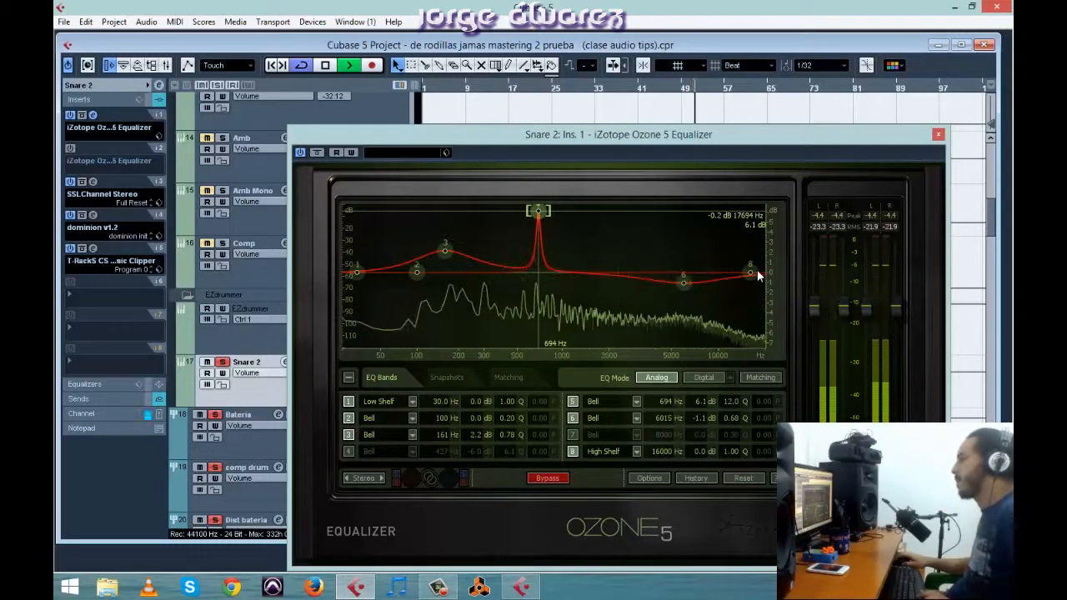
{"action": "key", "text": "space"}
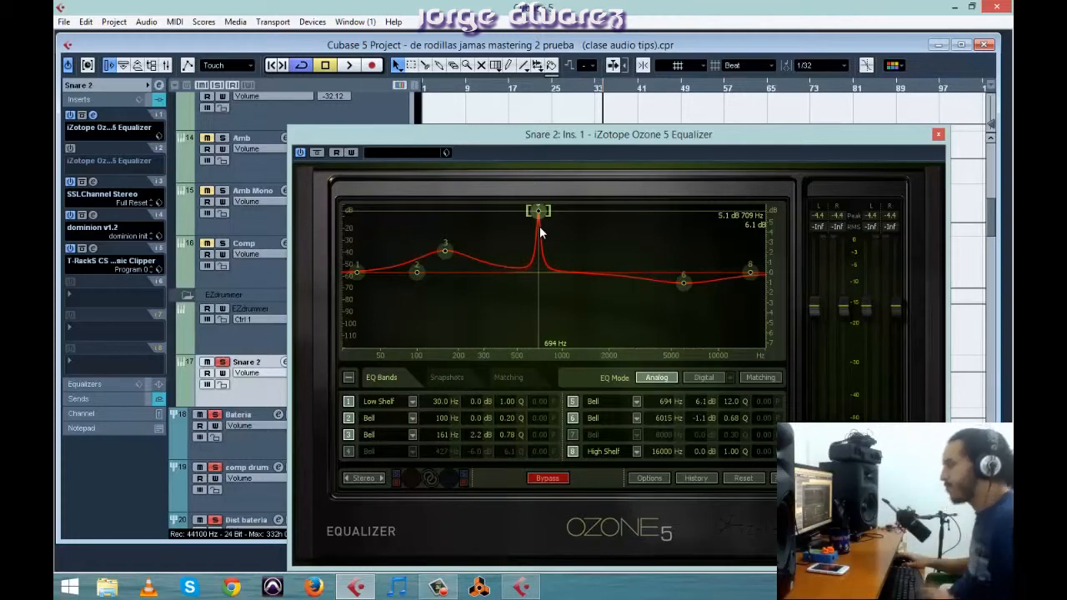
{"action": "key", "text": "space"}
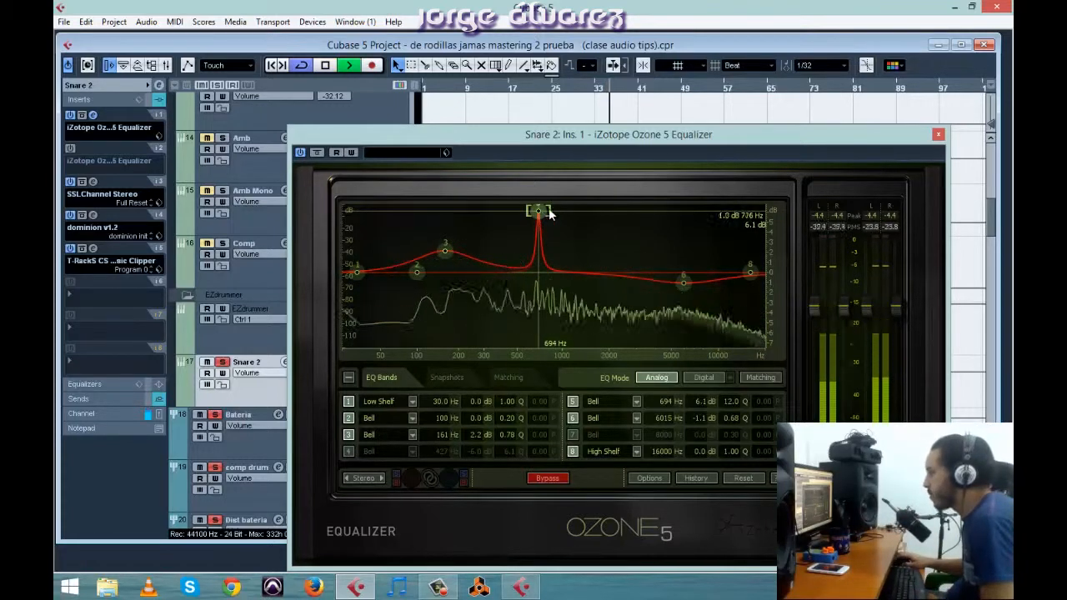
{"action": "left_click_drag", "start_coordinate": [538, 211], "coordinate": [514, 211]}
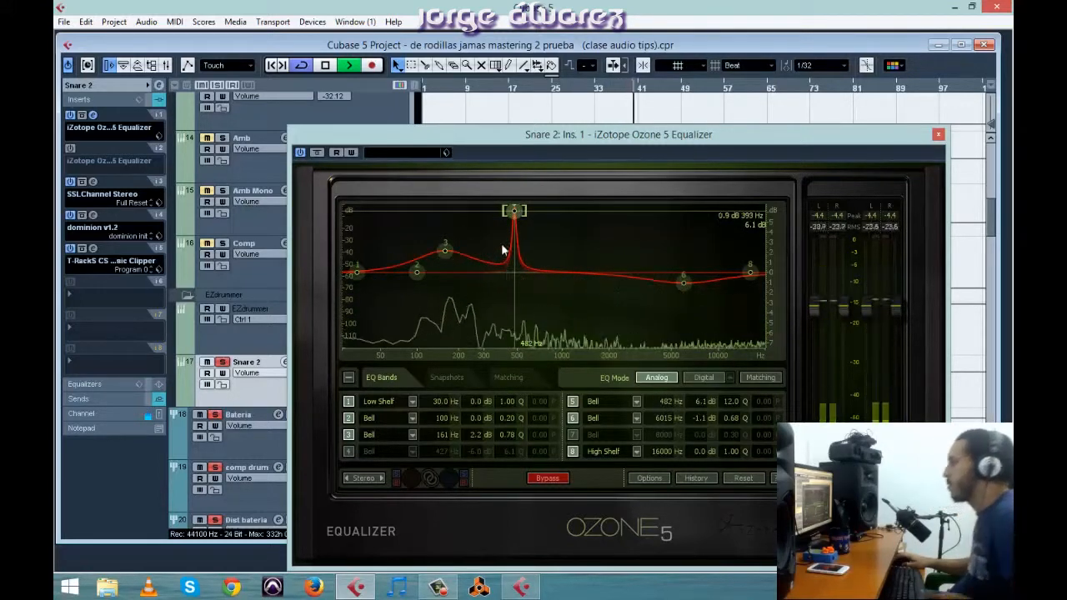
{"action": "left_click_drag", "start_coordinate": [515, 210], "coordinate": [516, 210]}
{"action": "key", "text": "space"}
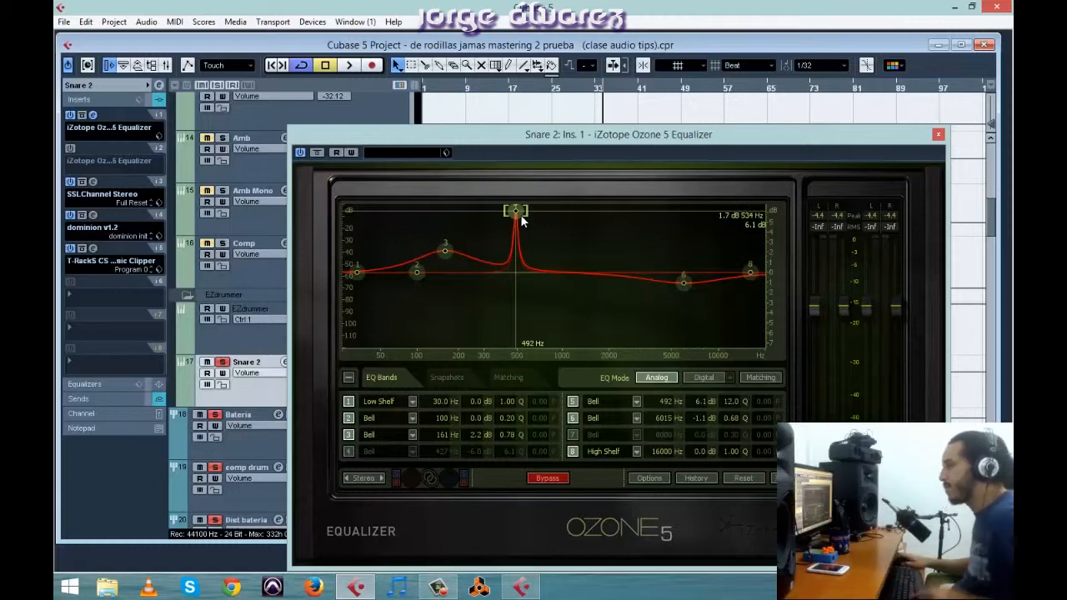
Step: Widen band 5 to a Q of 6.1 and turn it into a cut of about -2.8 dB at 444 Hz
{"action": "key", "text": "space"}
{"action": "mouse_move", "coordinate": [521, 216]}
{"action": "left_mouse_down"}
{"action": "mouse_move", "coordinate": [455, 202]}
{"action": "mouse_move", "coordinate": [519, 210]}
{"action": "left_mouse_up"}
{"action": "scroll", "coordinate": [519, 212], "scroll_direction": "down", "scroll_amount": 4}
{"action": "mouse_move", "coordinate": [518, 212]}
{"action": "left_mouse_down"}
{"action": "mouse_move", "coordinate": [539, 208]}
{"action": "mouse_move", "coordinate": [507, 204]}
{"action": "mouse_move", "coordinate": [516, 203]}
{"action": "left_mouse_up"}
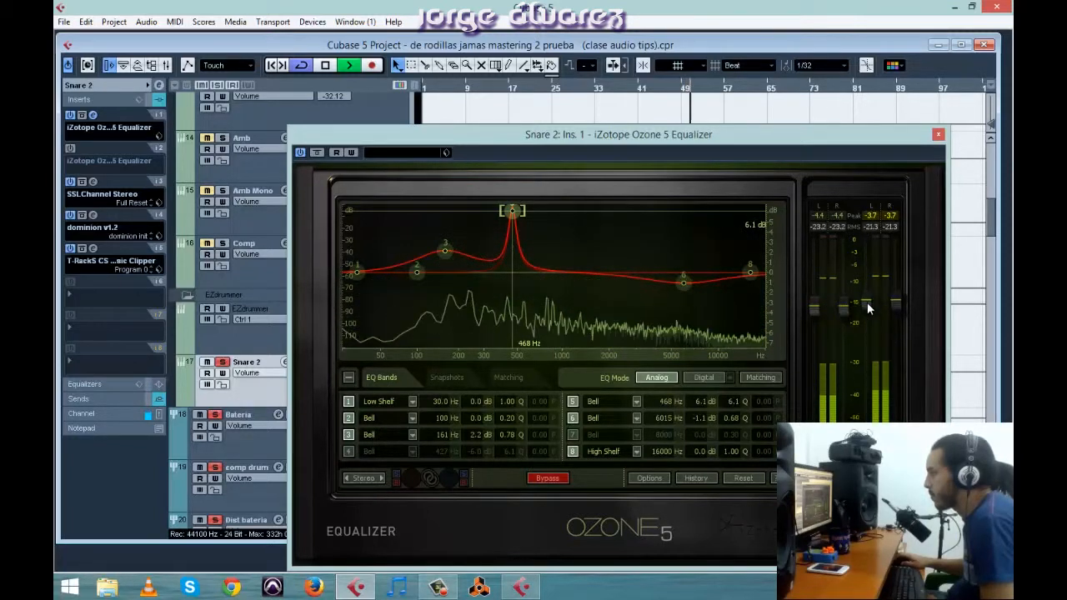
{"action": "left_click_drag", "start_coordinate": [511, 213], "coordinate": [506, 302]}
{"action": "key", "text": "space"}
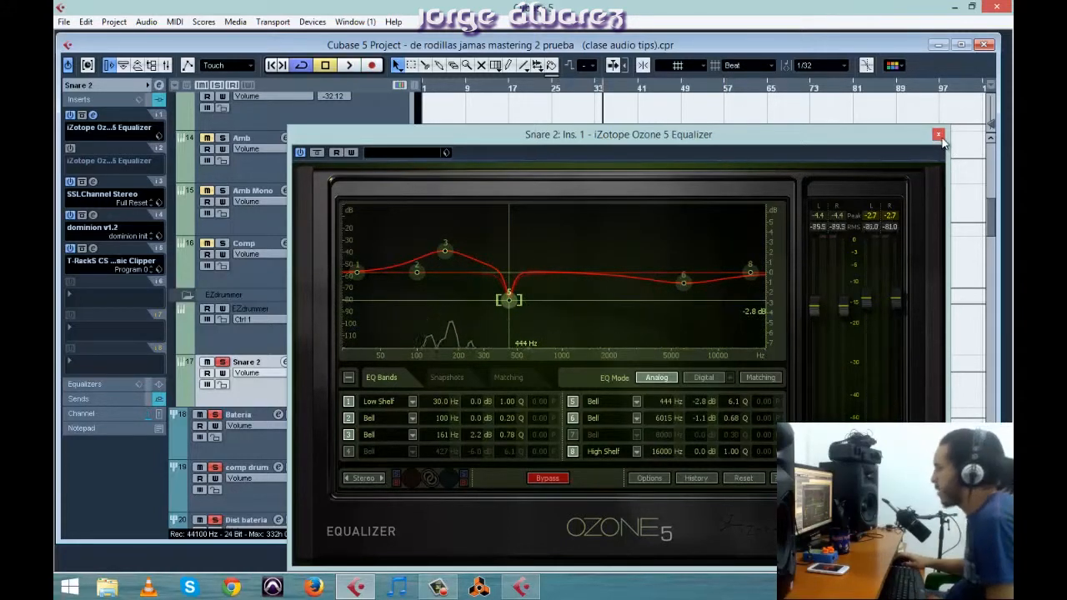
Step: Close the equalizer, deactivate it in insert 1, activate the copy in insert 2, and play the snare briefly
{"action": "left_click", "coordinate": [938, 134]}
{"action": "left_click", "coordinate": [71, 114]}
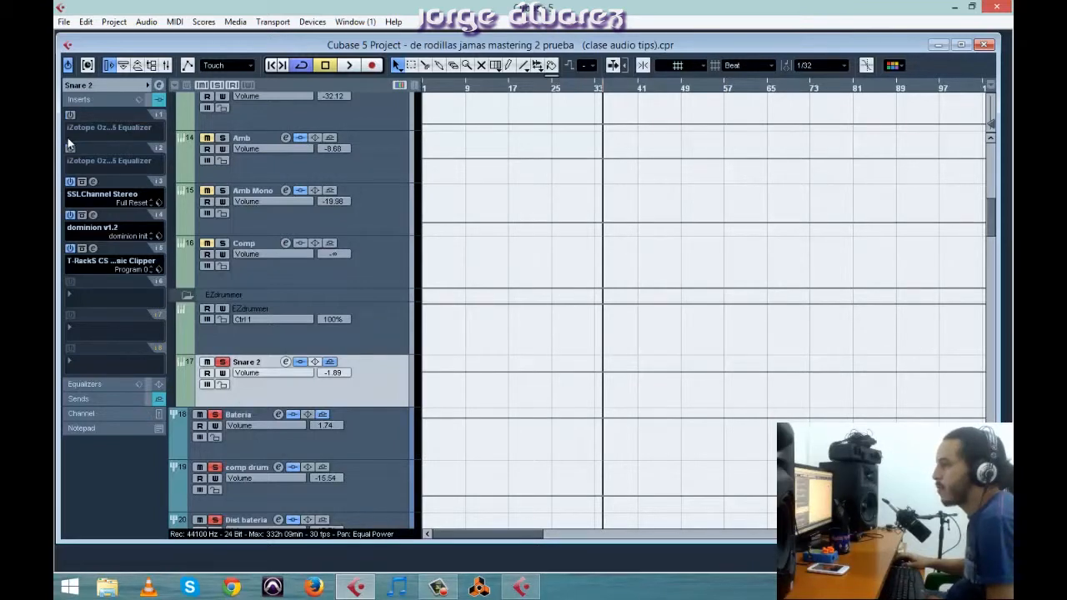
{"action": "left_click", "coordinate": [70, 148]}
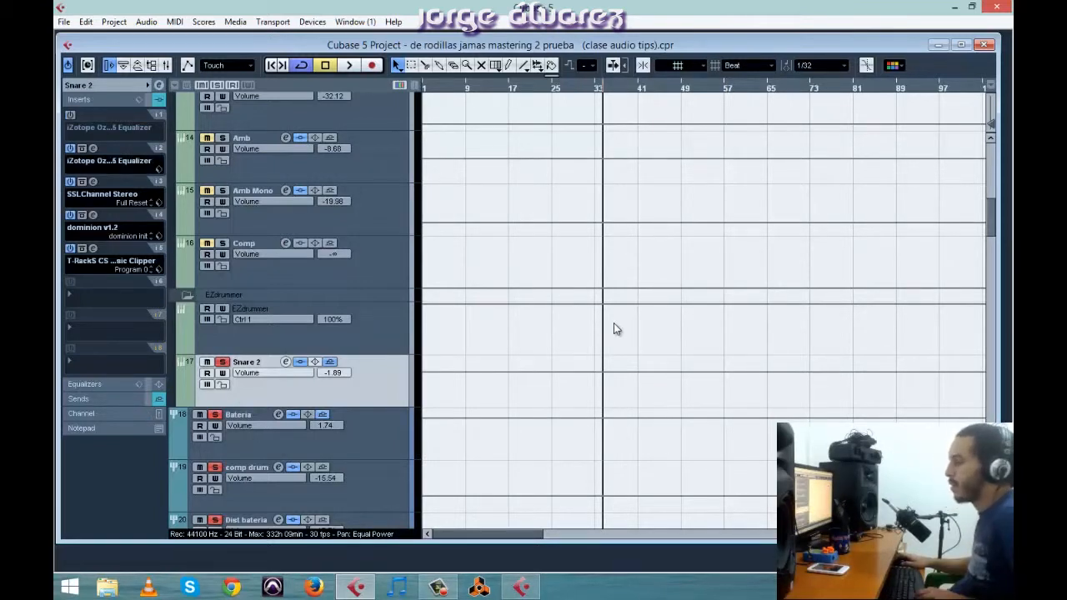
{"action": "key", "text": "space"}
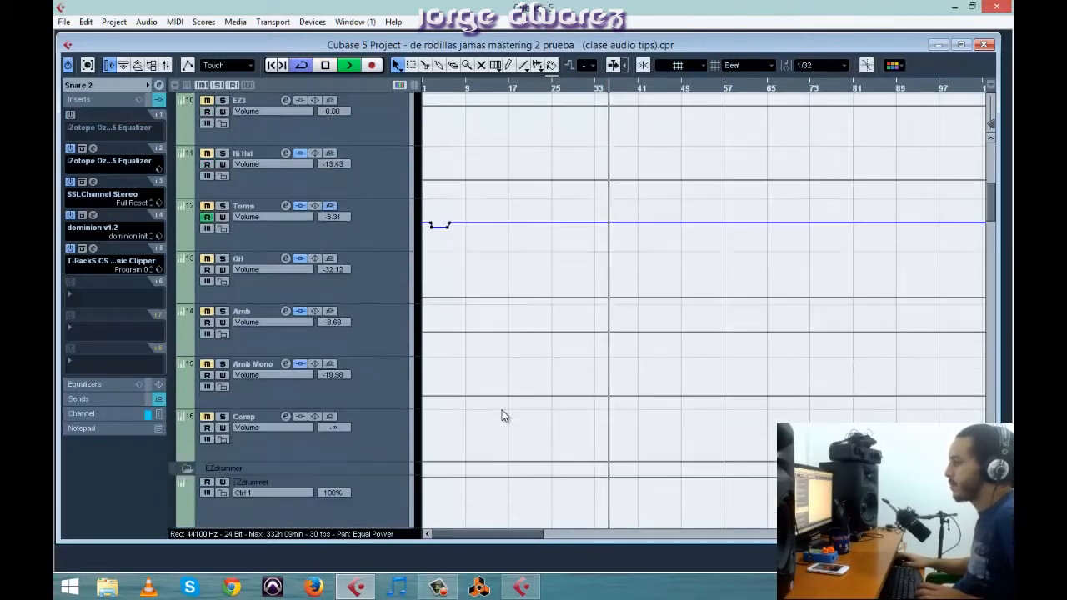
{"action": "key", "text": "space"}
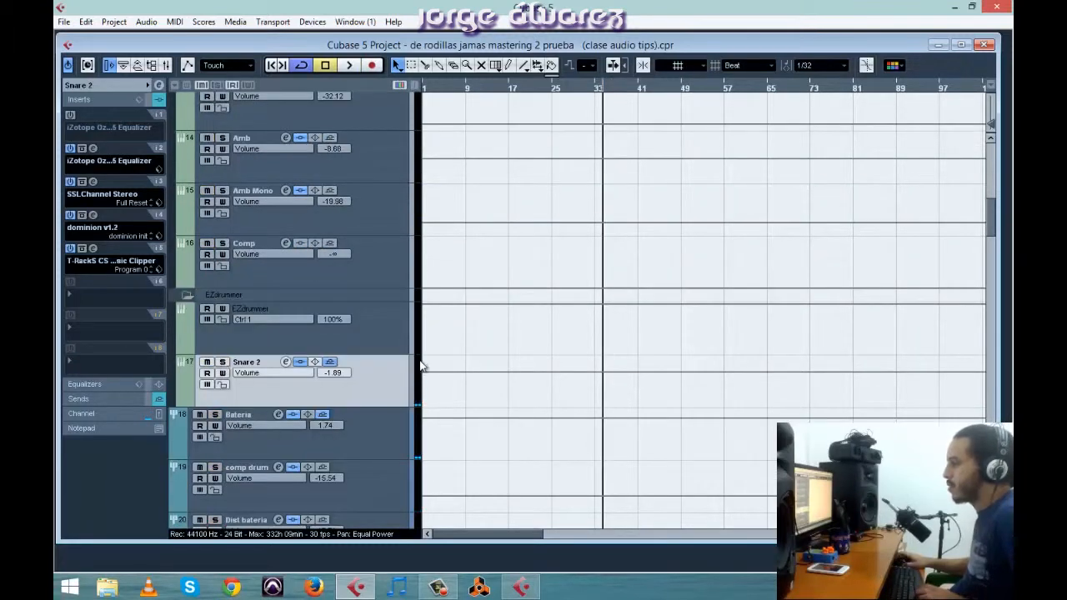
Step: Solo the Toms channel and play it from about bar 9
{"action": "scroll", "coordinate": [503, 281], "scroll_direction": "up", "scroll_amount": 6}
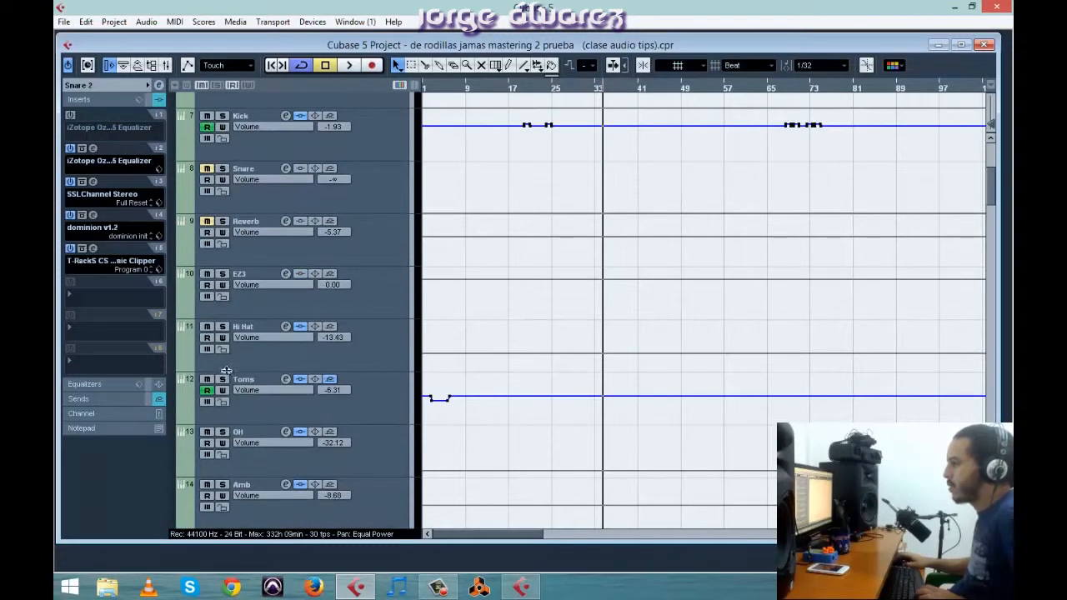
{"action": "scroll", "coordinate": [547, 342], "scroll_direction": "up", "scroll_amount": 5}
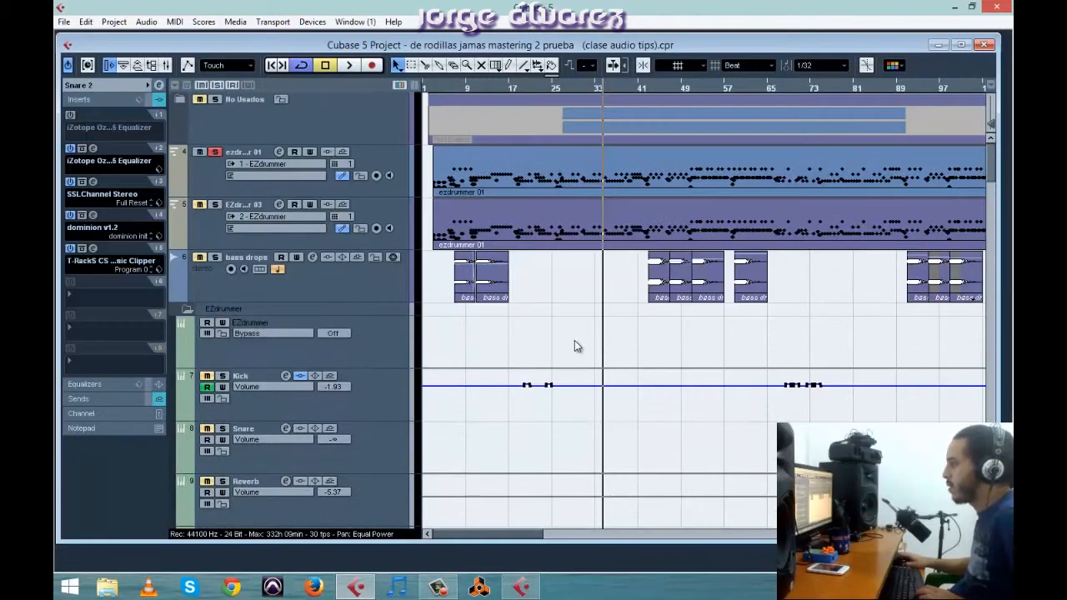
{"action": "left_click", "coordinate": [469, 86]}
{"action": "key", "text": "space"}
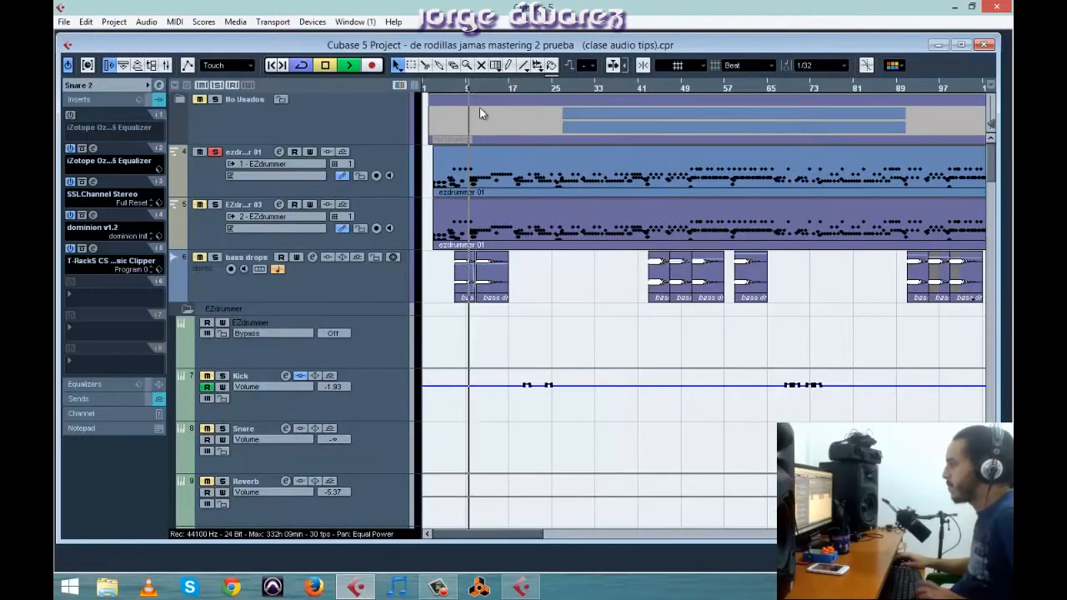
{"action": "scroll", "coordinate": [677, 328], "scroll_direction": "down", "scroll_amount": 5}
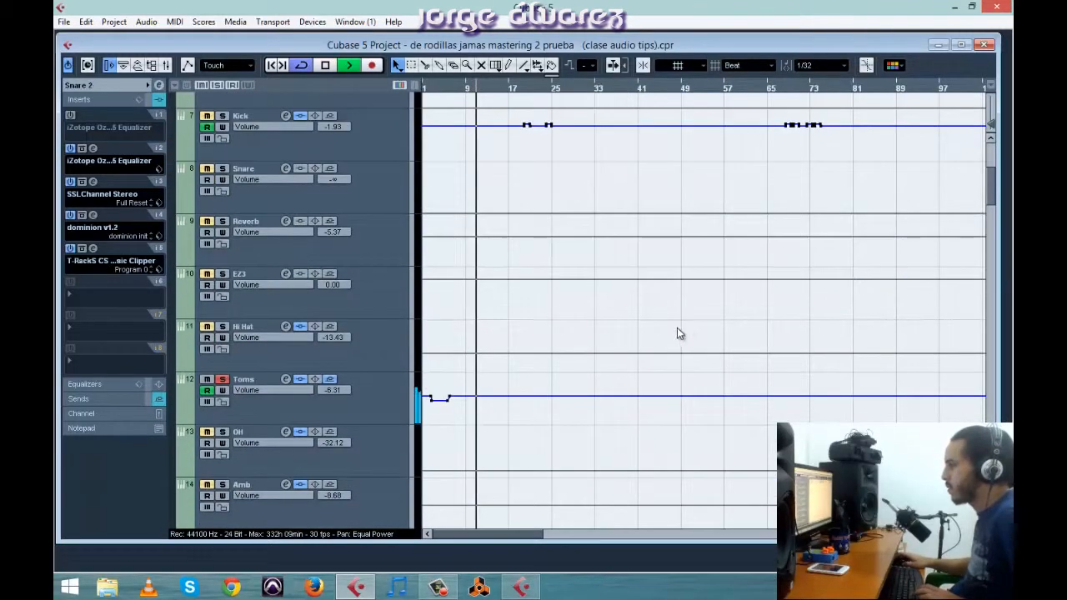
Step: Inspect the Toms channel's Ozone 5 equalizers in inserts 3 and 5 during playback, and stop and close the equalizer
{"action": "left_click", "coordinate": [300, 418]}
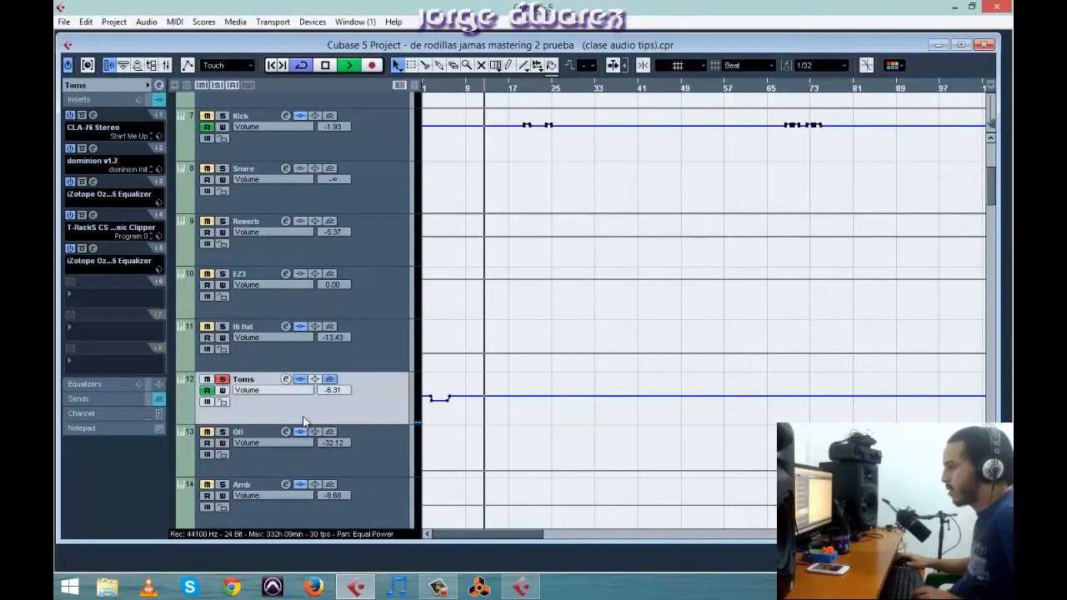
{"action": "left_click", "coordinate": [92, 183]}
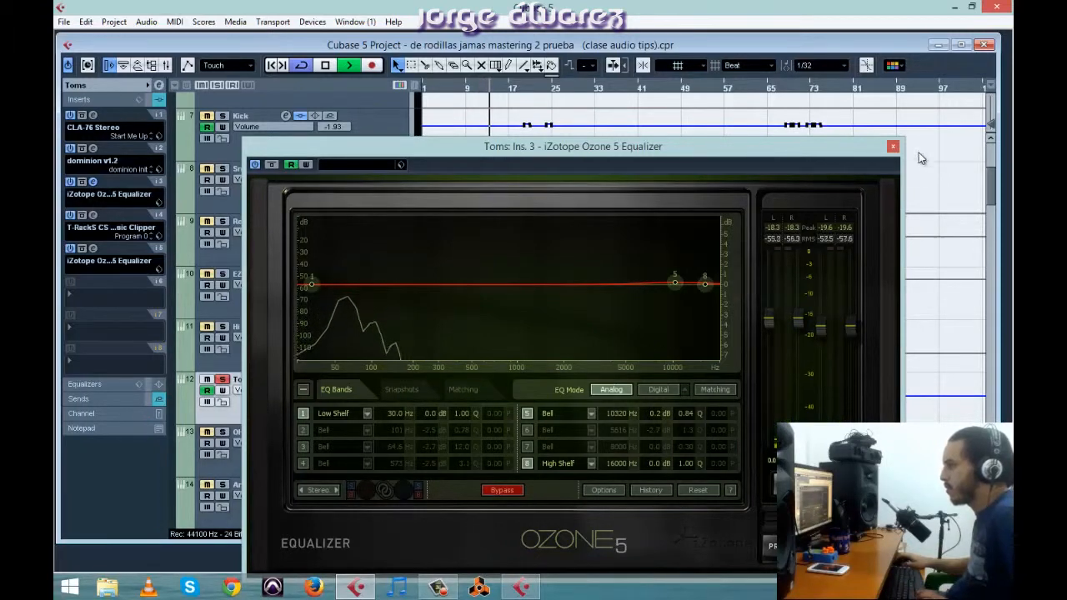
{"action": "left_click", "coordinate": [892, 147]}
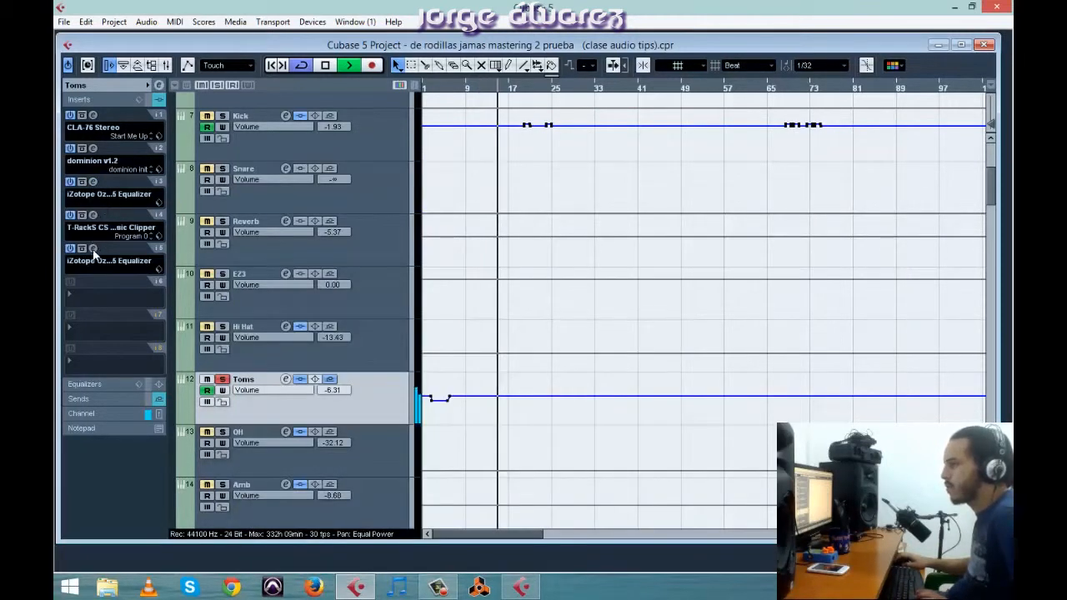
{"action": "left_click", "coordinate": [92, 249]}
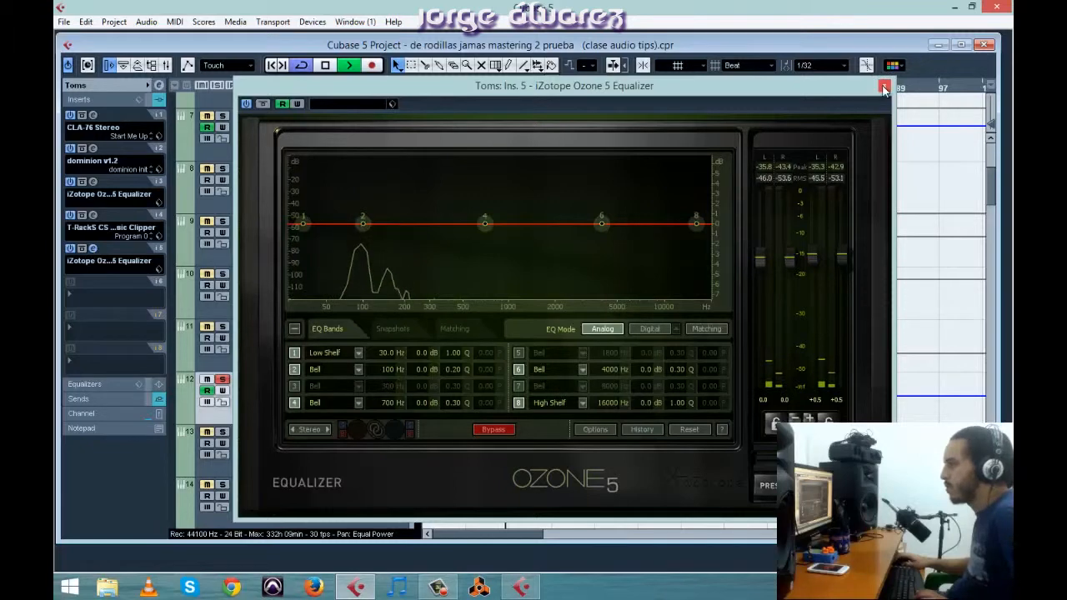
{"action": "left_click", "coordinate": [93, 248]}
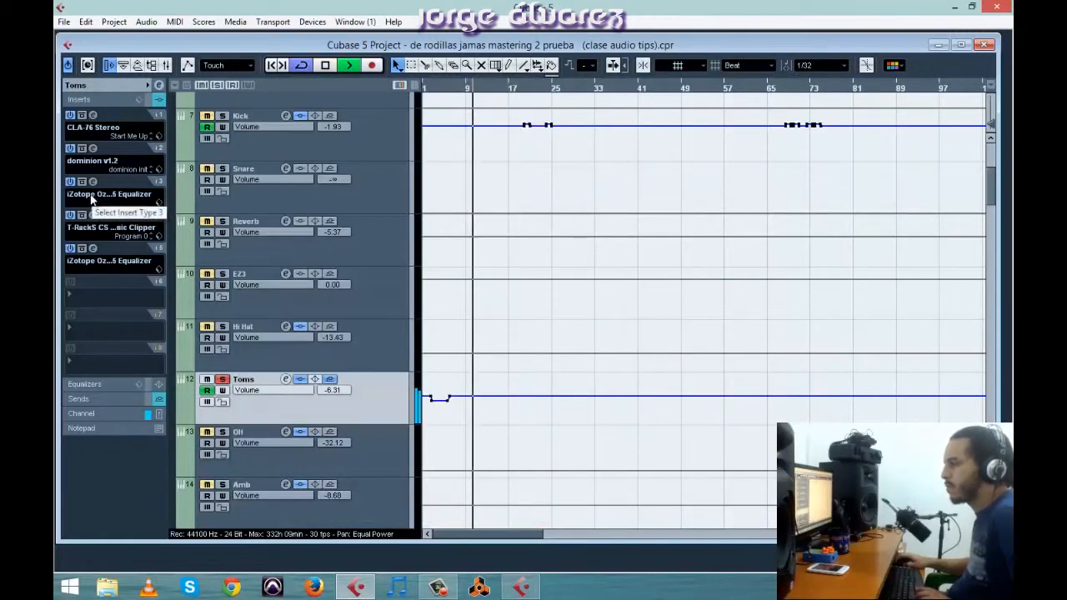
{"action": "left_click", "coordinate": [92, 181]}
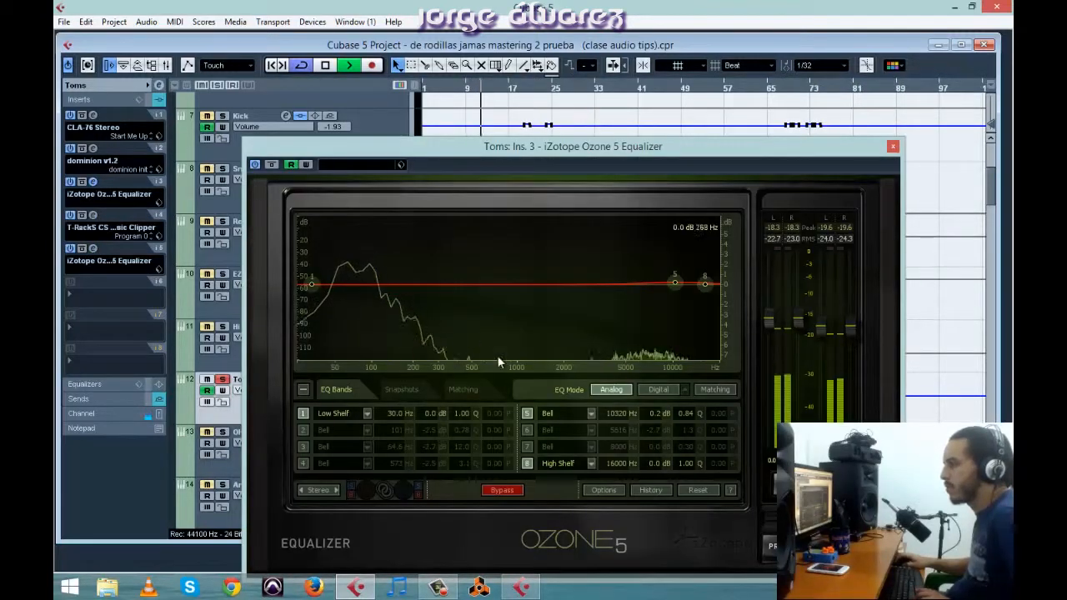
{"action": "key", "text": "space"}
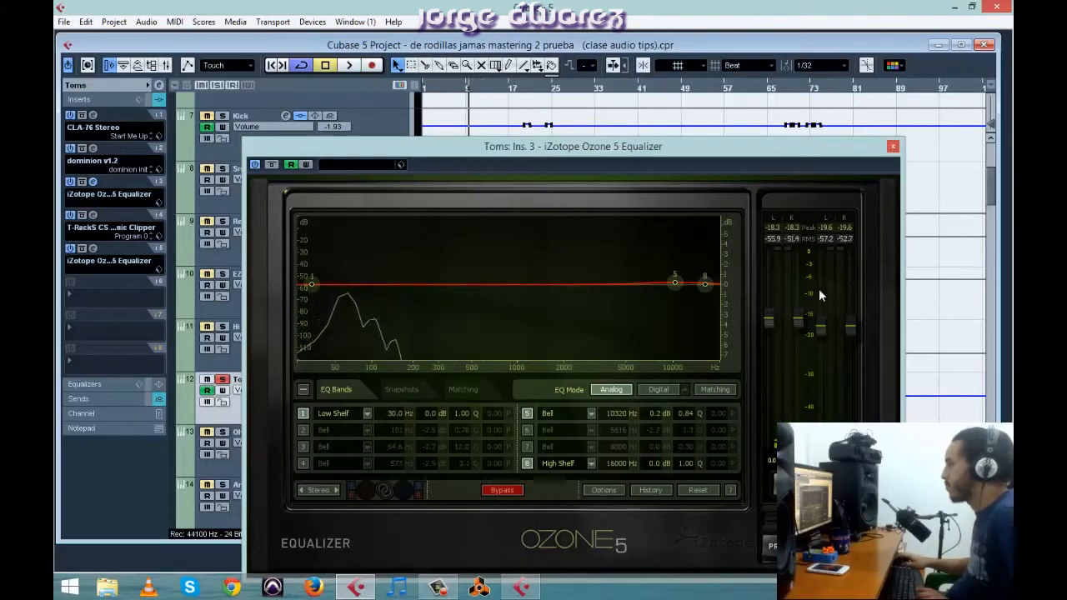
{"action": "left_click", "coordinate": [892, 149]}
Step: Solo the GTR 2 POD track, listen to it briefly, and stop playback and remove its solo
{"action": "scroll", "coordinate": [703, 302], "scroll_direction": "down", "scroll_amount": 10}
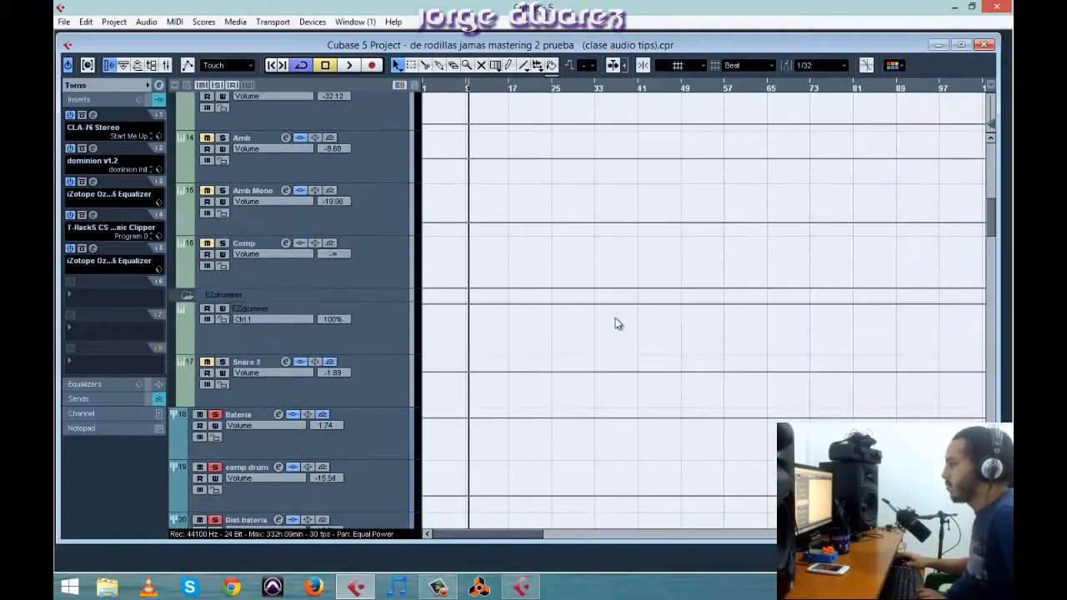
{"action": "scroll", "coordinate": [613, 322], "scroll_direction": "down", "scroll_amount": 5}
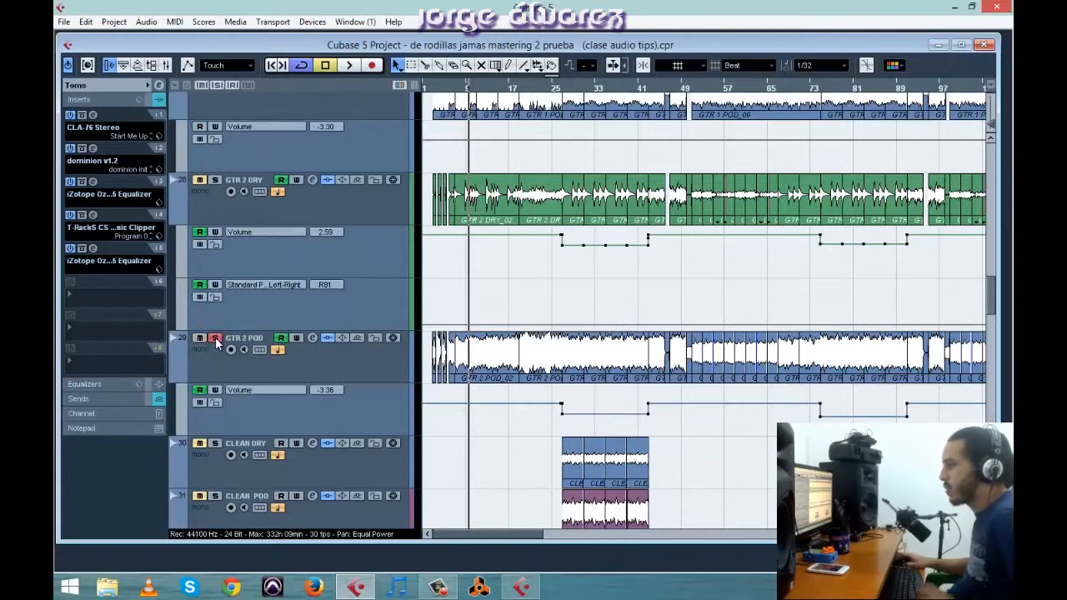
{"action": "key", "text": "space"}
{"action": "left_click", "coordinate": [205, 375]}
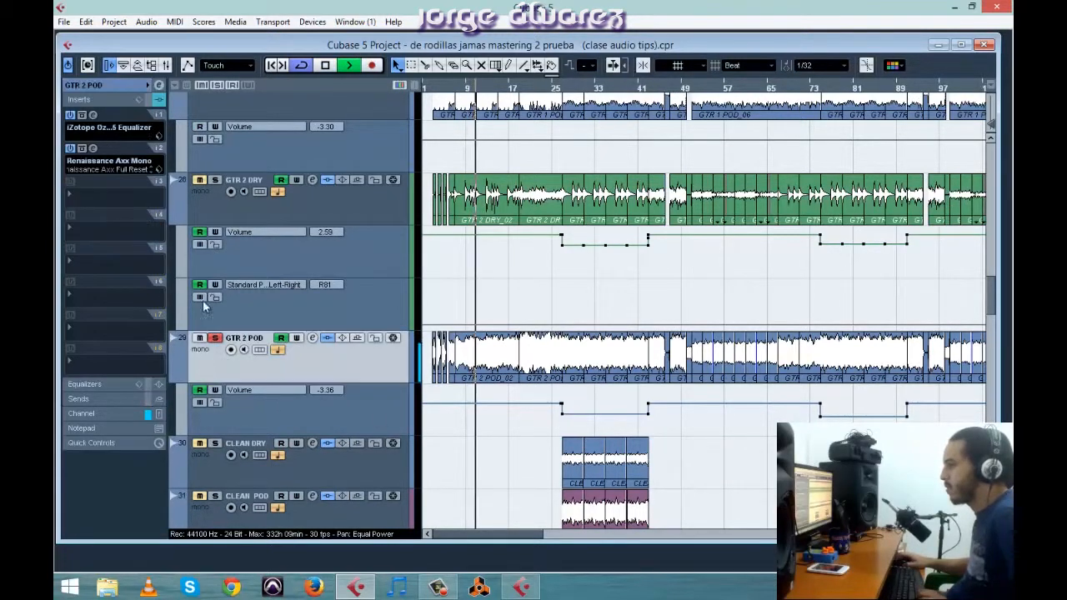
{"action": "key", "text": "space"}
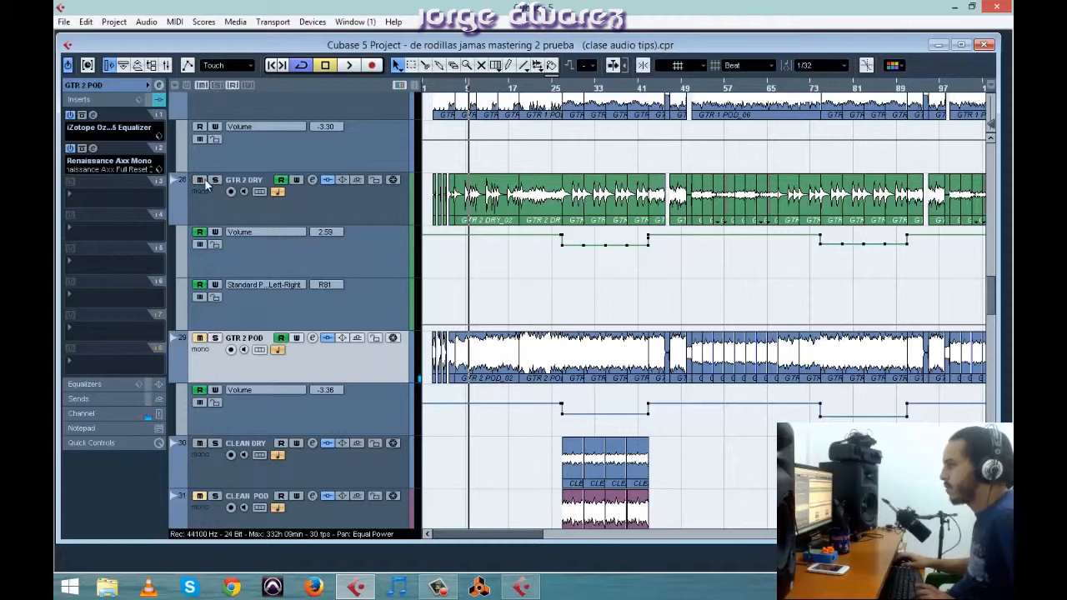
Step: Solo and play the GTR 2 DRY track, and open its Ozone 5 equalizer in insert 5, placed clear of the inserts
{"action": "key", "text": "space"}
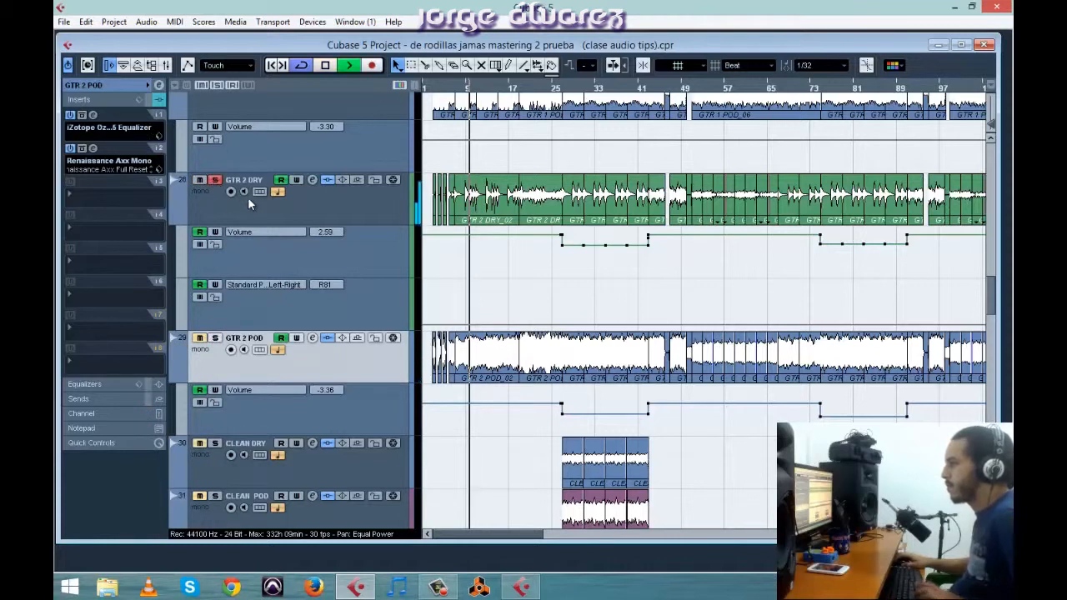
{"action": "left_click", "coordinate": [238, 215]}
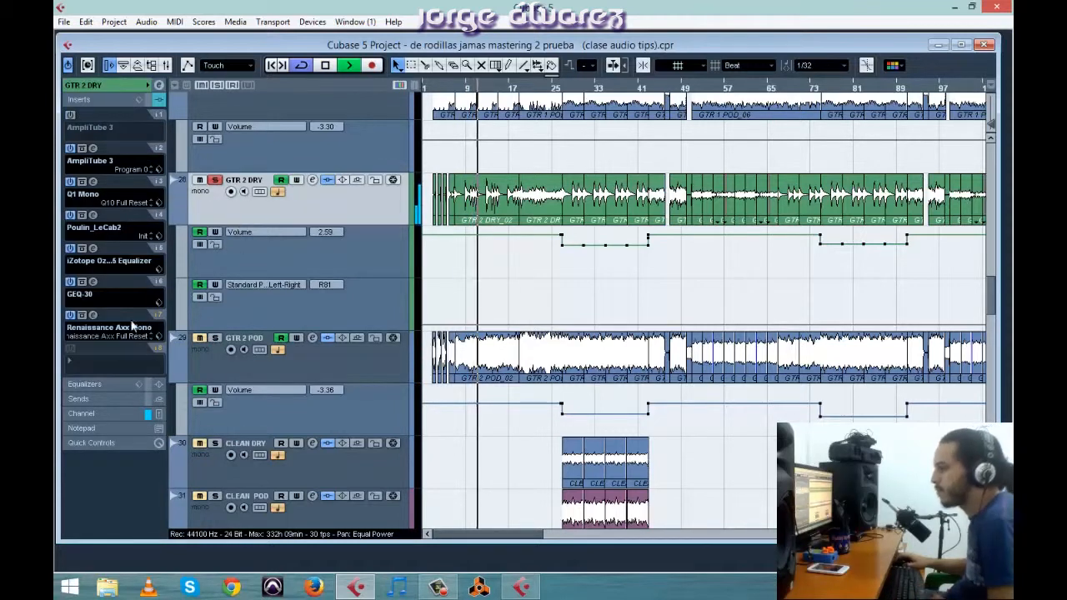
{"action": "left_click", "coordinate": [93, 249]}
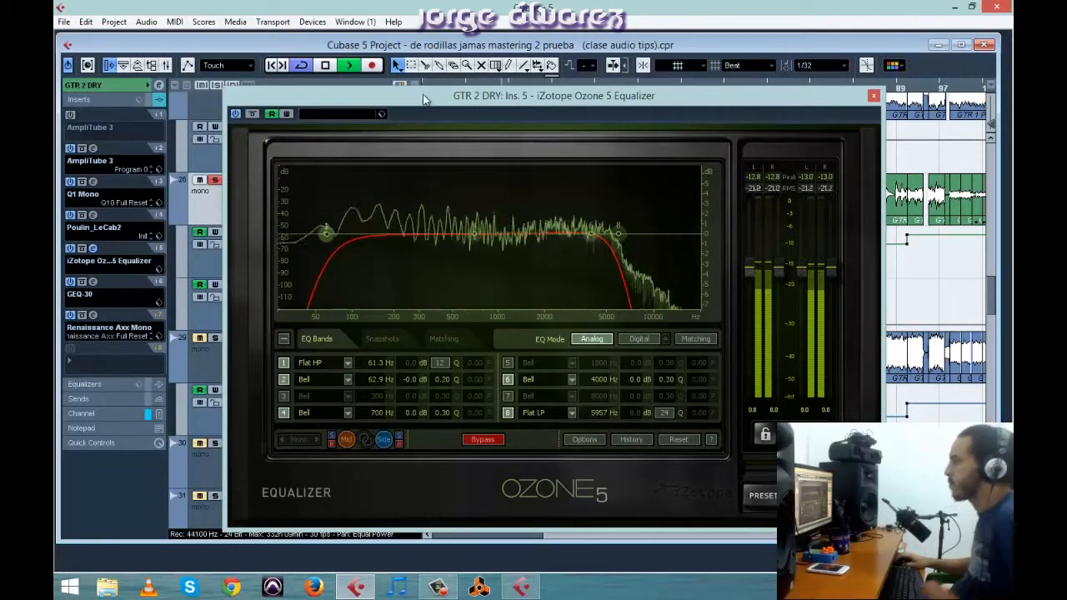
{"action": "left_click_drag", "start_coordinate": [424, 96], "coordinate": [527, 87]}
{"action": "key", "text": "space"}
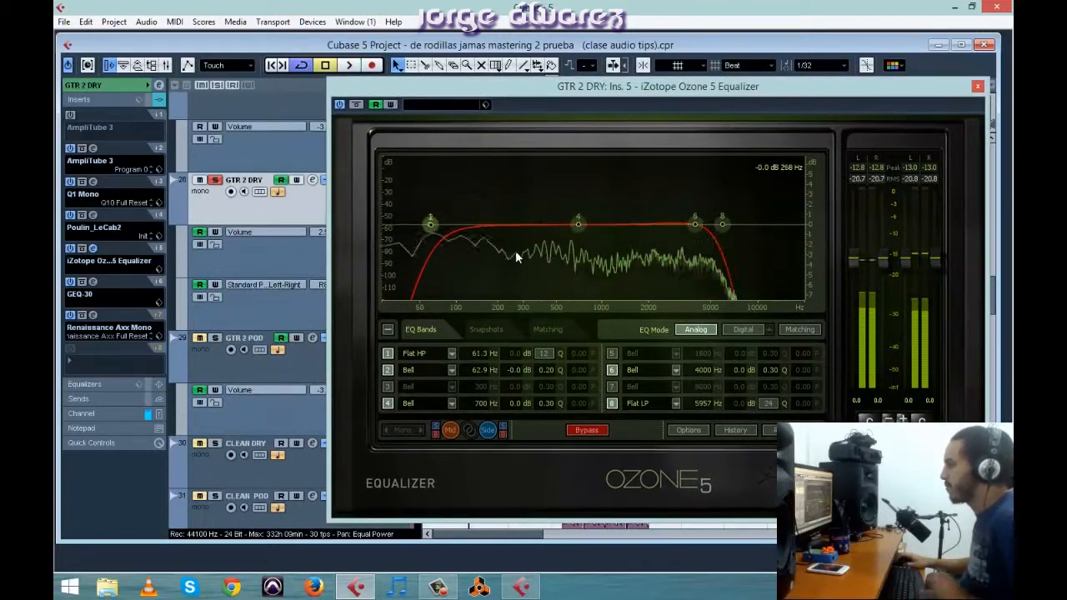
Step: Enable band 5, set its Q to 2.0, and boost it to about 6.1 dB near 1047 Hz while playing the guitar
{"action": "left_click", "coordinate": [611, 354]}
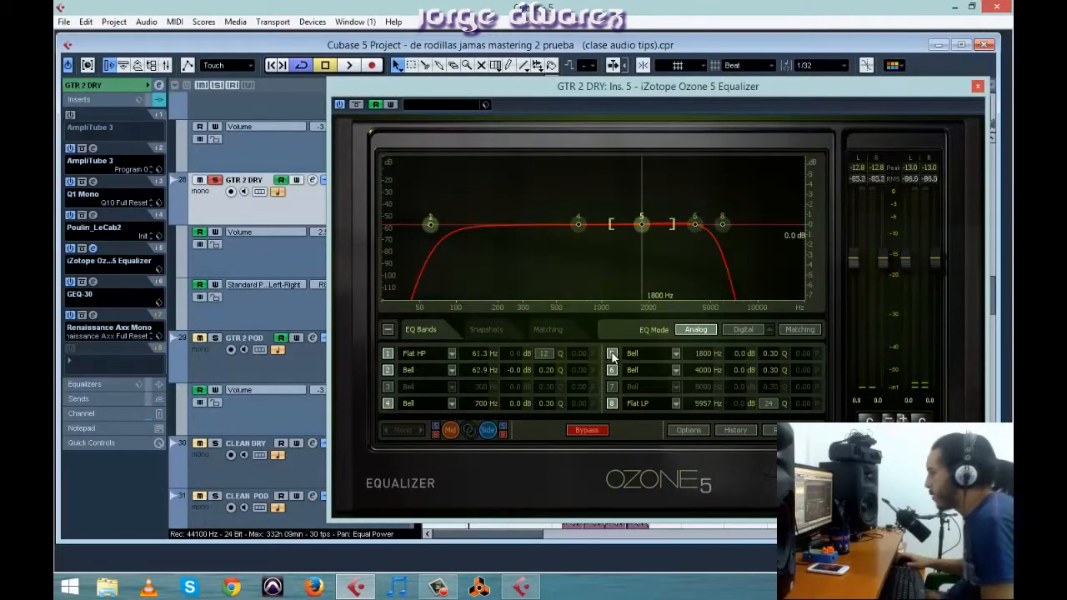
{"action": "left_click_drag", "start_coordinate": [672, 224], "coordinate": [607, 113]}
{"action": "key", "text": "space"}
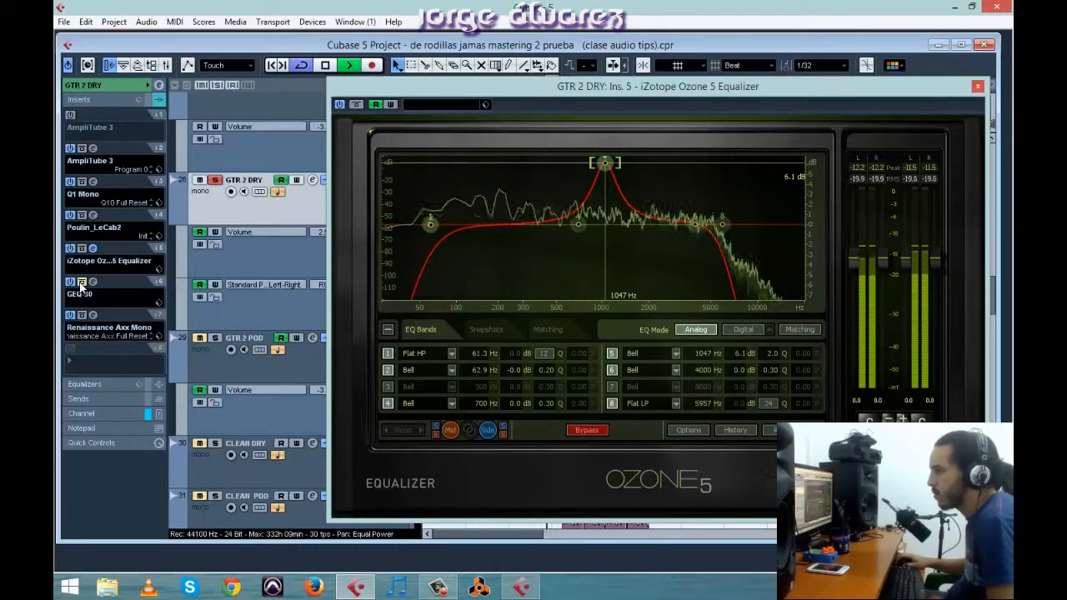
Step: Turn band 5 into a cut of about -3.9 dB at 2992 Hz, switching it off and on to compare
{"action": "left_click_drag", "start_coordinate": [606, 162], "coordinate": [677, 243]}
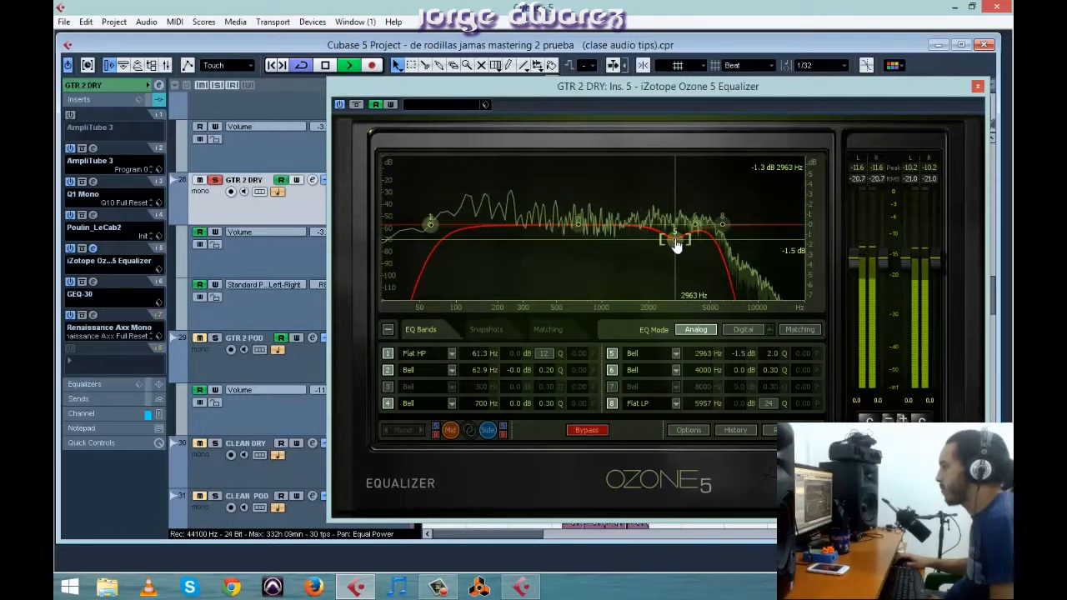
{"action": "left_click", "coordinate": [611, 355]}
{"action": "left_click", "coordinate": [611, 355]}
{"action": "left_click", "coordinate": [611, 357]}
{"action": "left_click", "coordinate": [610, 356]}
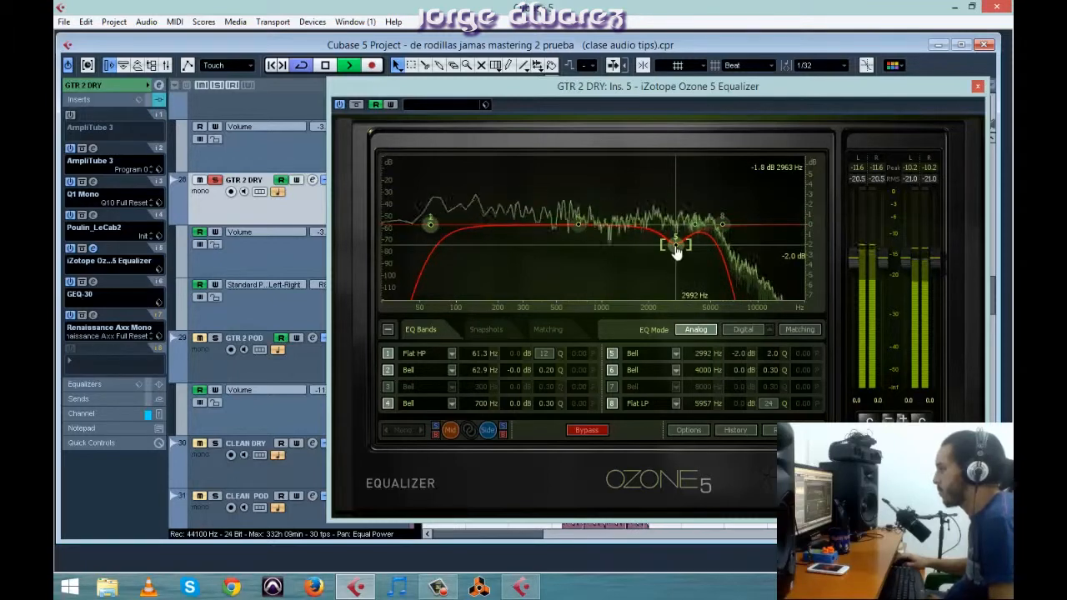
{"action": "left_click_drag", "start_coordinate": [677, 259], "coordinate": [675, 267]}
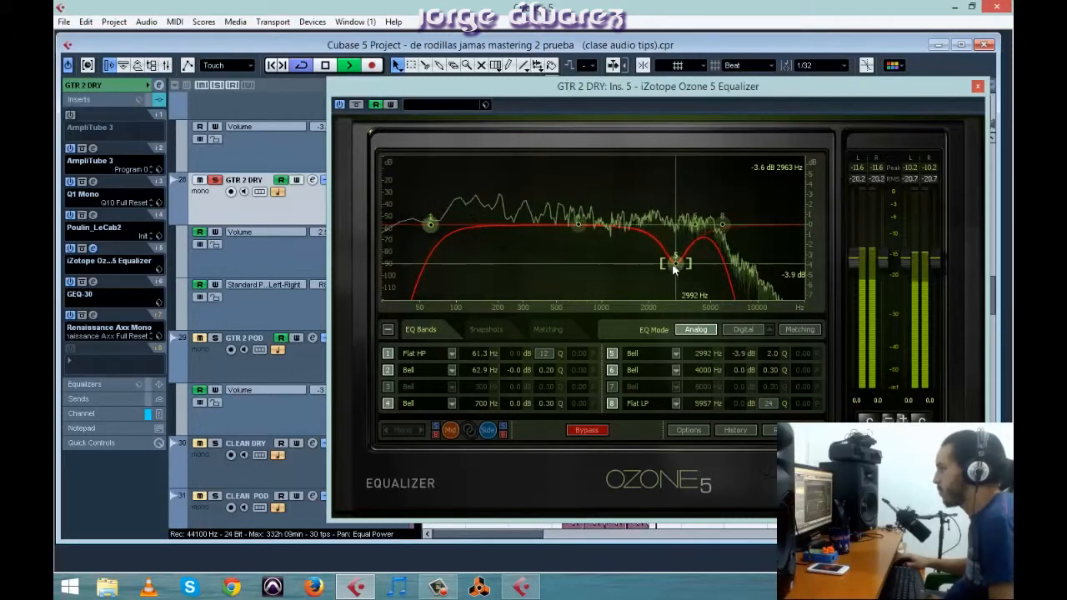
Step: Compare the guitar with and without the band 5 cut during playback, leaving band 5 disabled and playback stopped
{"action": "left_click", "coordinate": [613, 354]}
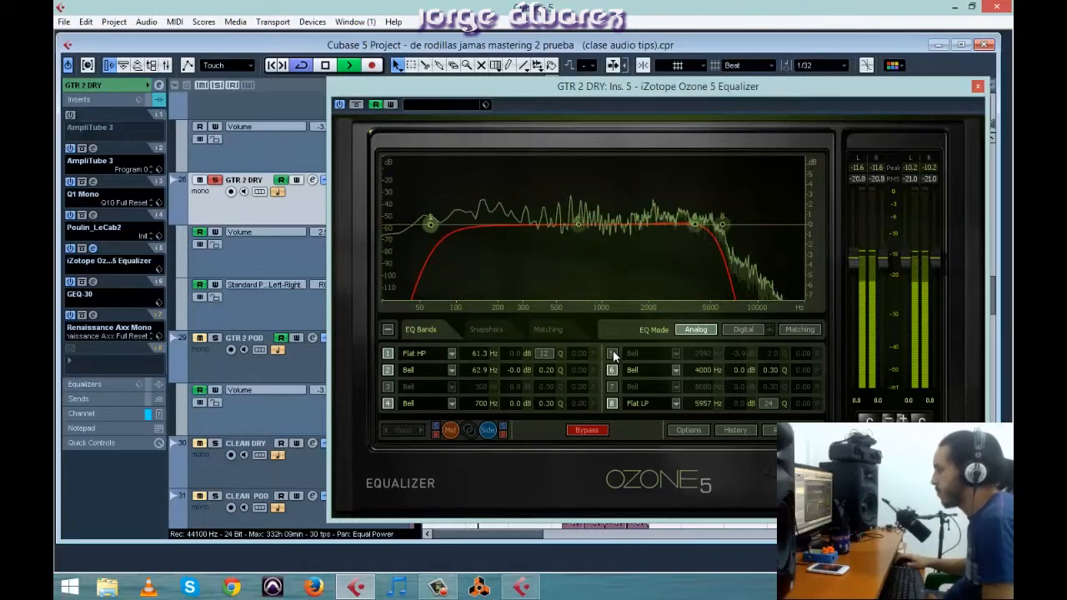
{"action": "left_click", "coordinate": [613, 353]}
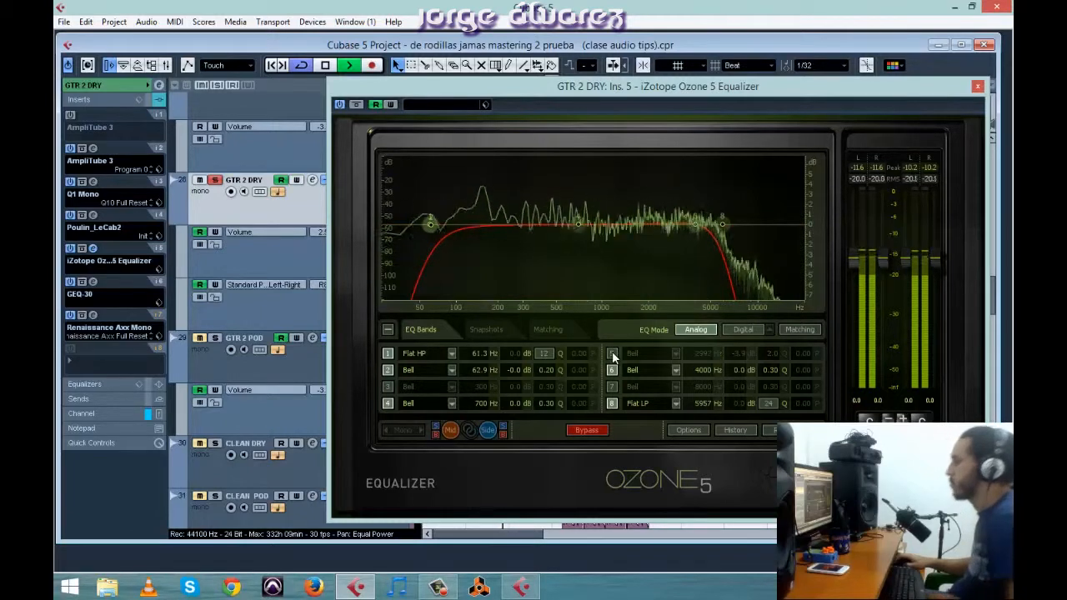
{"action": "key", "text": "space"}
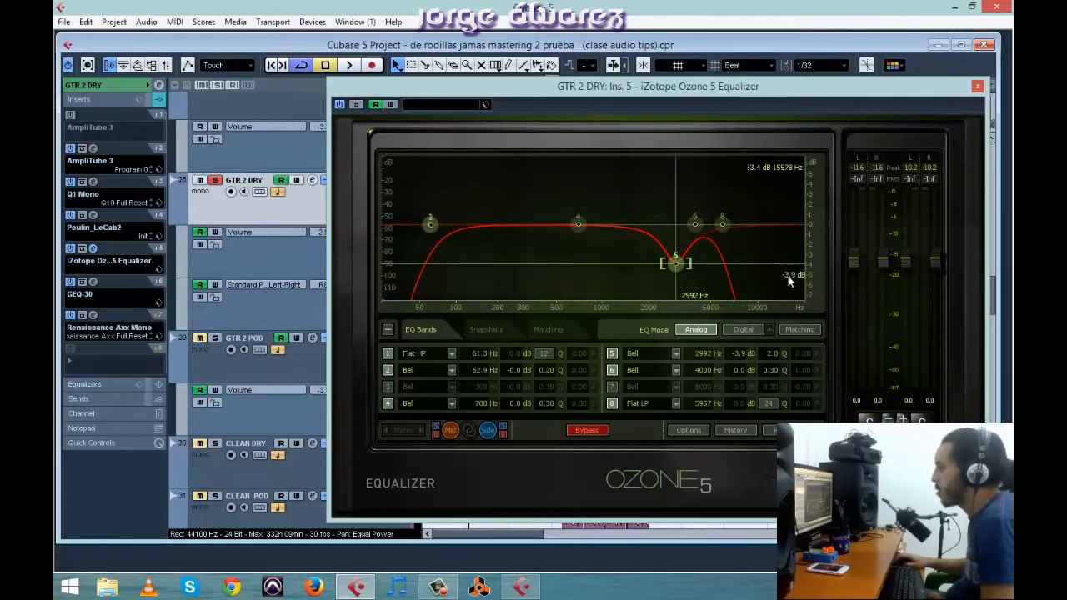
{"action": "key", "text": "space"}
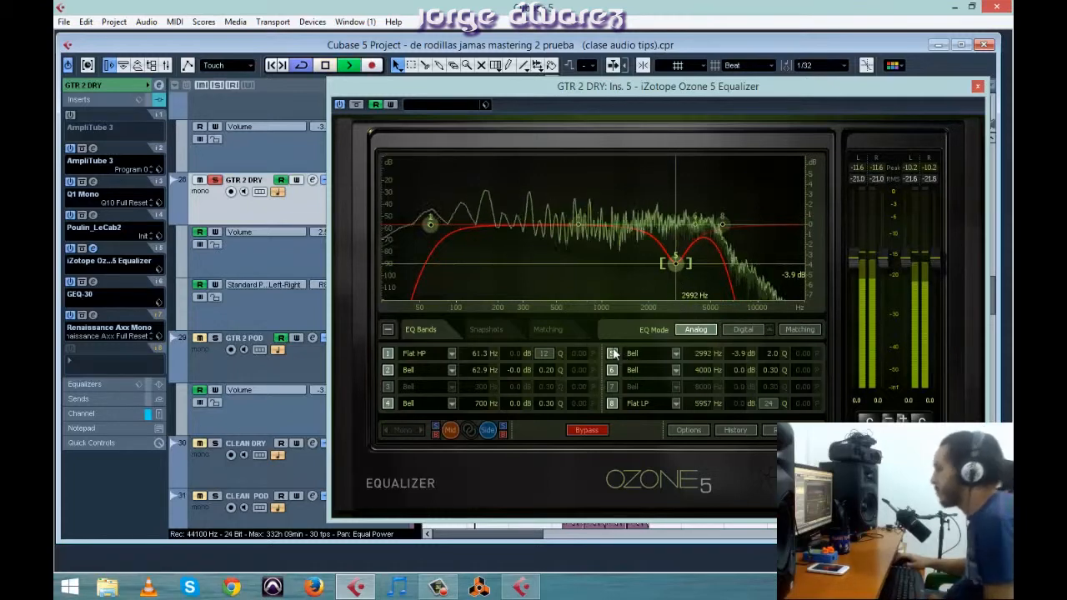
{"action": "left_click", "coordinate": [612, 353]}
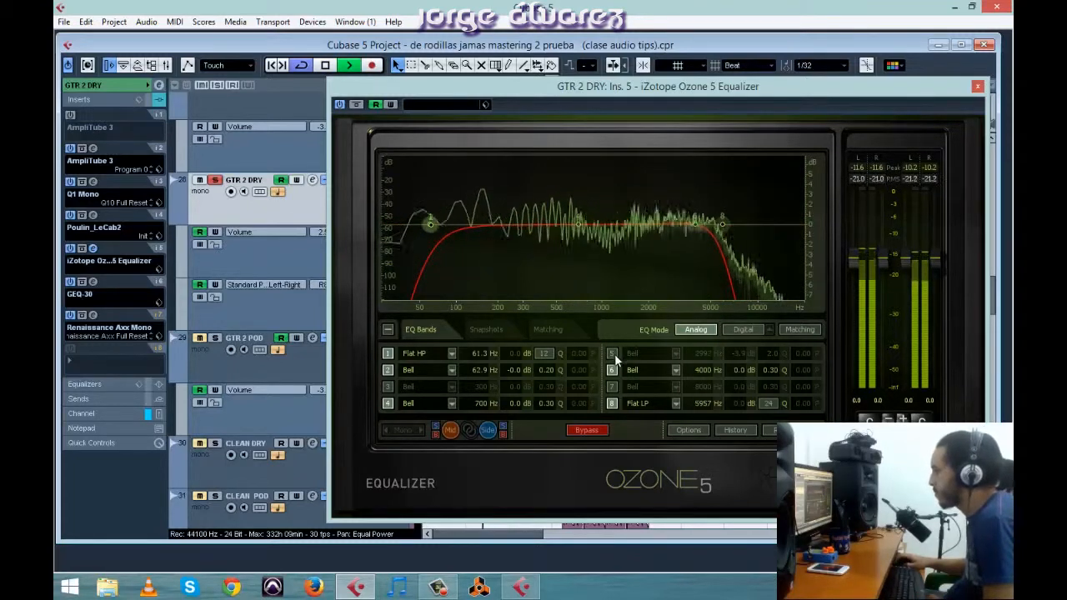
{"action": "left_click", "coordinate": [612, 353]}
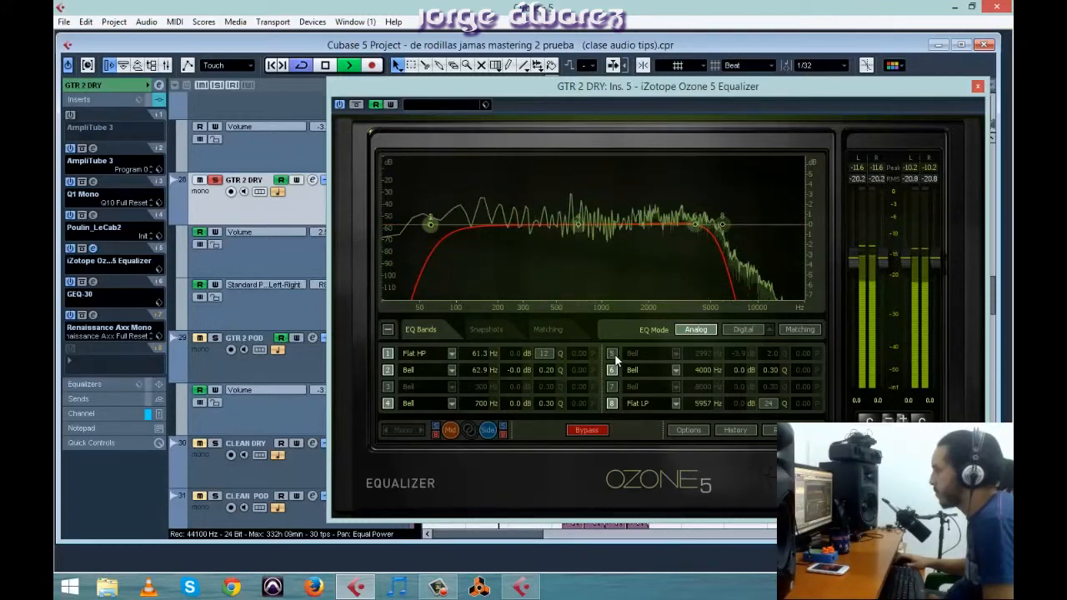
{"action": "left_click", "coordinate": [613, 354]}
{"action": "key", "text": "space"}
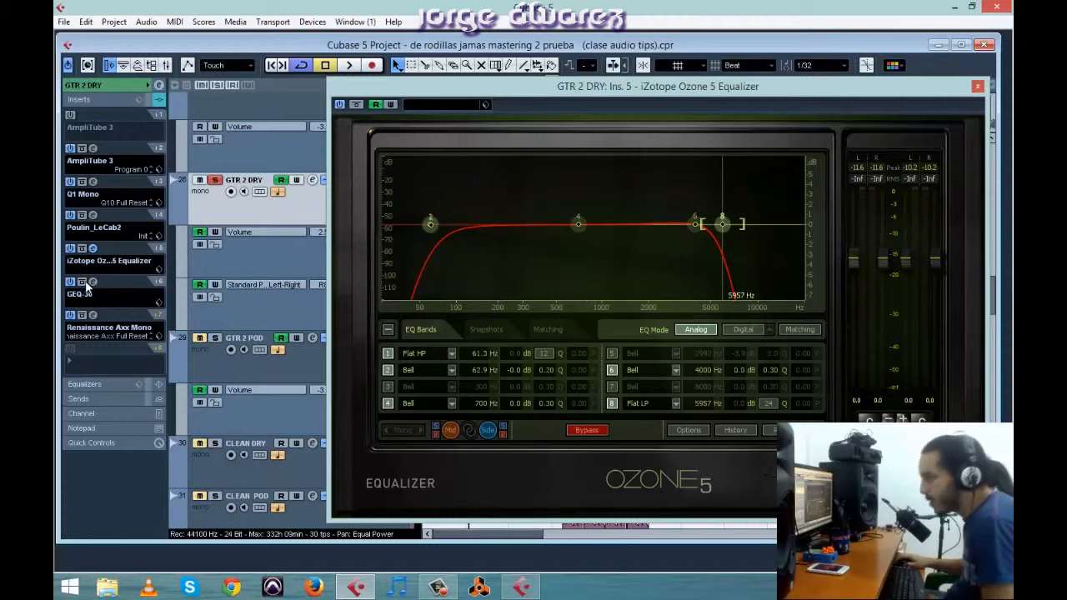
Step: Open the GEQ-30 in insert 6 of GTR 2 DRY, move the Ozone equalizer away from it, and play the guitar
{"action": "left_click", "coordinate": [93, 282]}
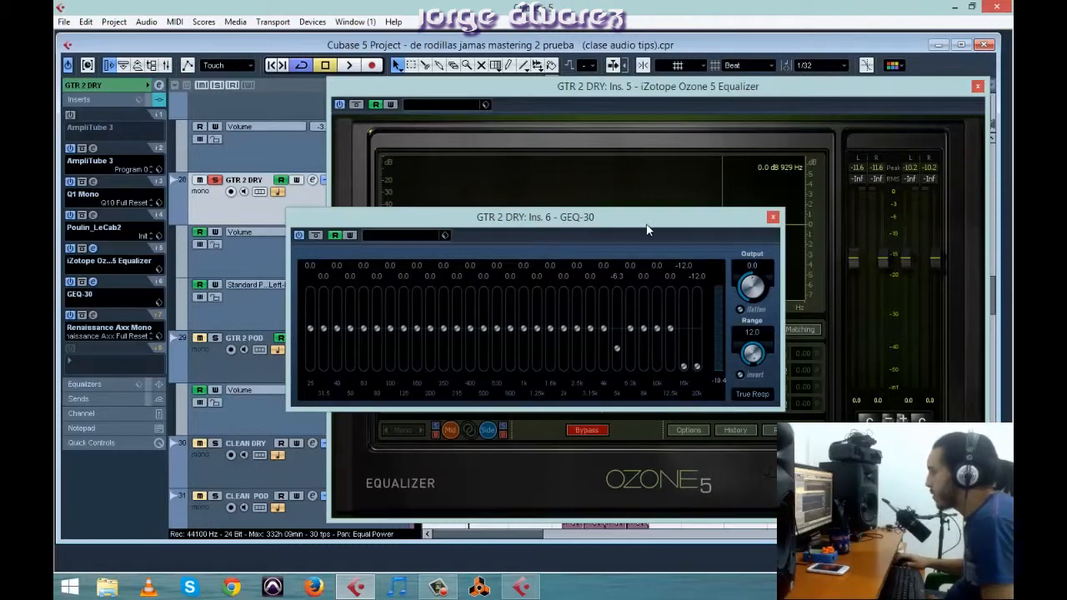
{"action": "left_click_drag", "start_coordinate": [633, 217], "coordinate": [608, 212]}
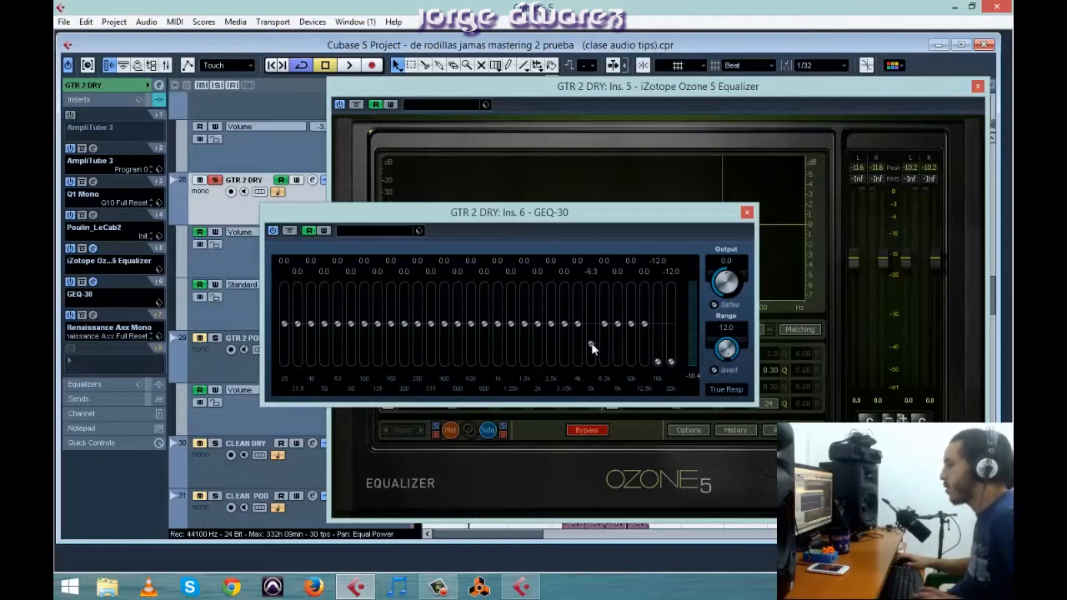
{"action": "key", "text": "space"}
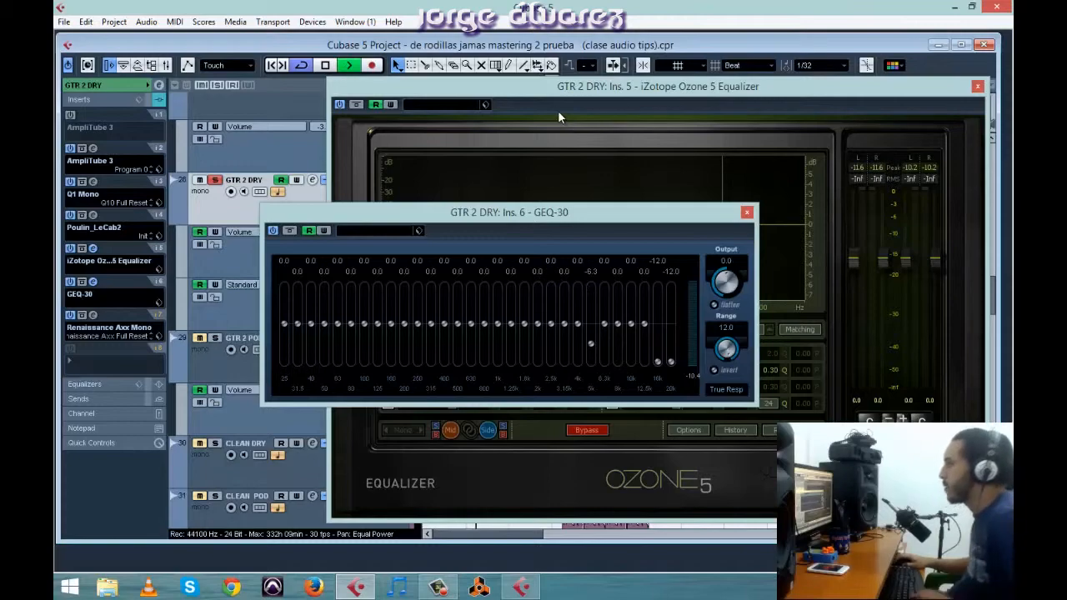
{"action": "key", "text": "space"}
{"action": "left_click_drag", "start_coordinate": [557, 99], "coordinate": [594, 301]}
{"action": "key", "text": "space"}
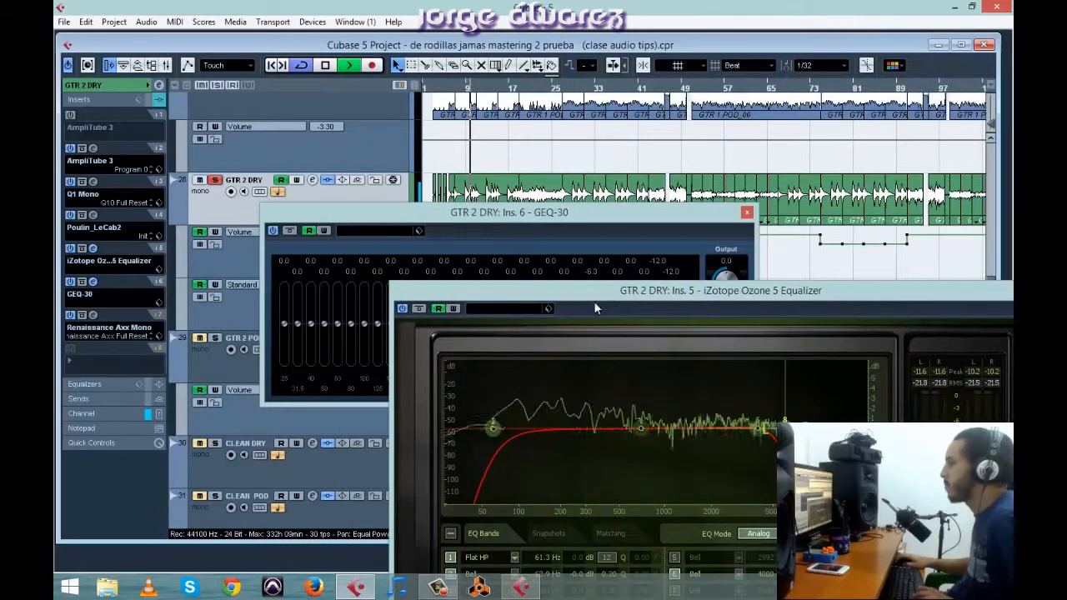
{"action": "left_click", "coordinate": [573, 215]}
Step: Raise the GEQ-30's 5k band to 0 dB and cut it back to about -6.1 dB while listening to the guitar
{"action": "mouse_move", "coordinate": [593, 342]}
{"action": "left_mouse_down"}
{"action": "mouse_move", "coordinate": [595, 313]}
{"action": "mouse_move", "coordinate": [595, 326]}
{"action": "left_mouse_up"}
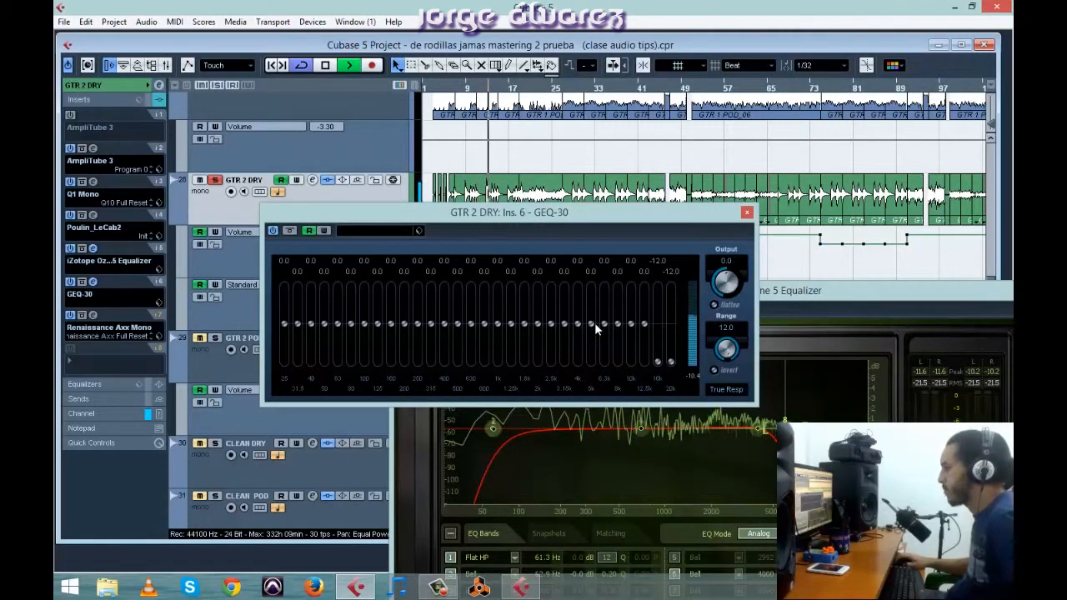
{"action": "left_click_drag", "start_coordinate": [589, 323], "coordinate": [588, 344]}
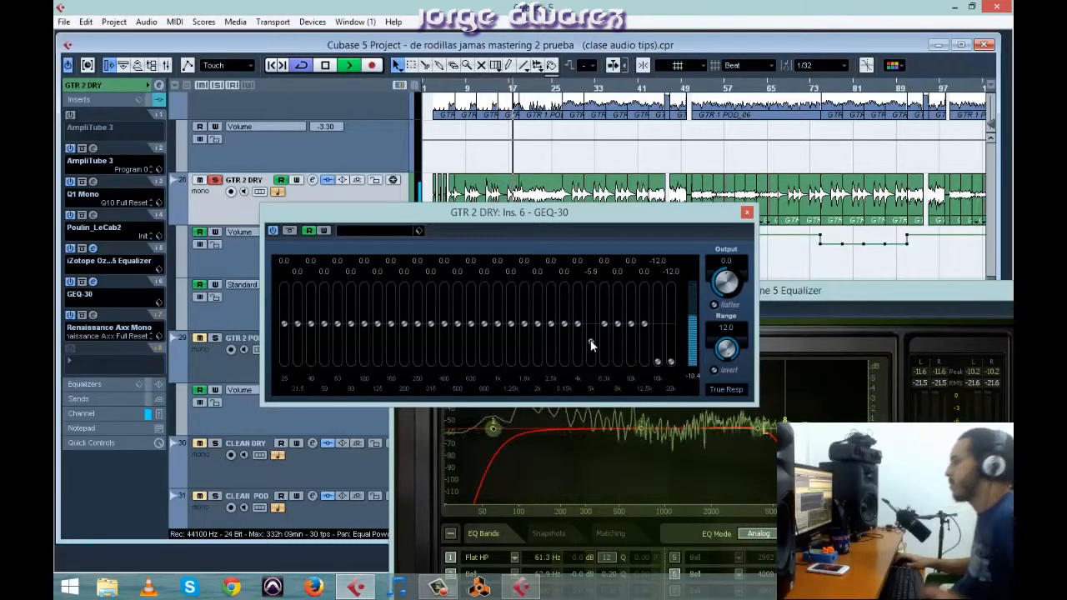
{"action": "key", "text": "space"}
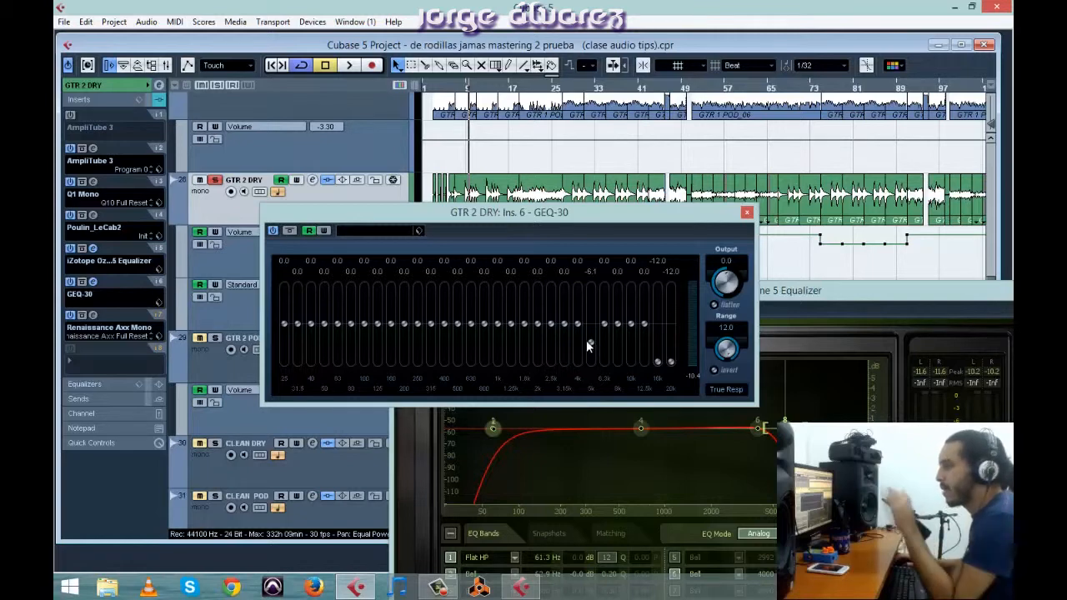
{"action": "key", "text": "space"}
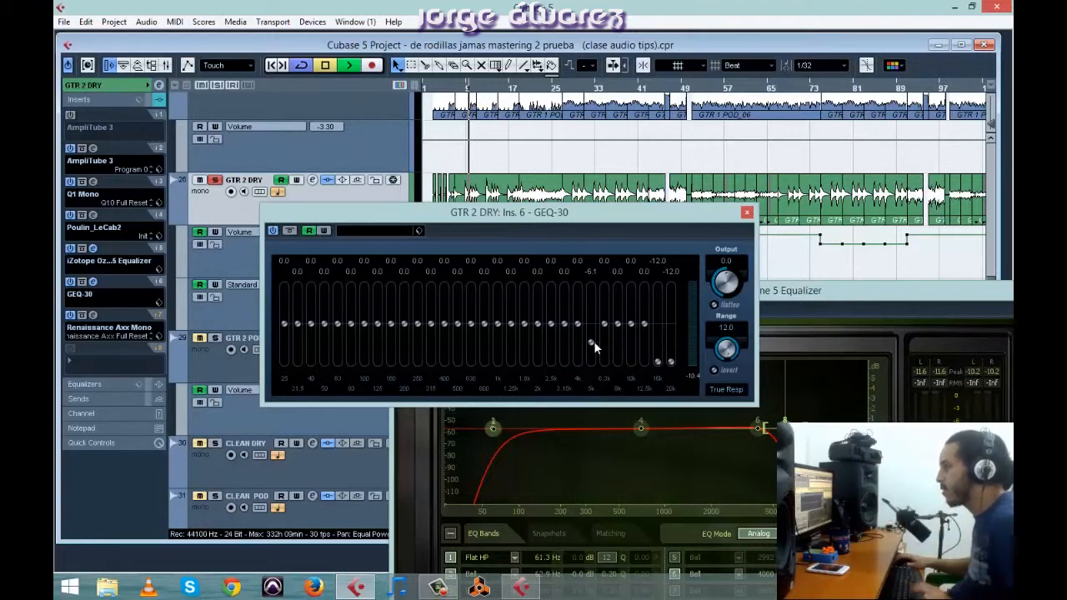
Step: Set the GEQ-30's 5k band to 0 dB and listen to the guitar without the cut
{"action": "left_click_drag", "start_coordinate": [594, 340], "coordinate": [595, 320]}
{"action": "key", "text": "space"}
{"action": "double_click", "coordinate": [590, 271]}
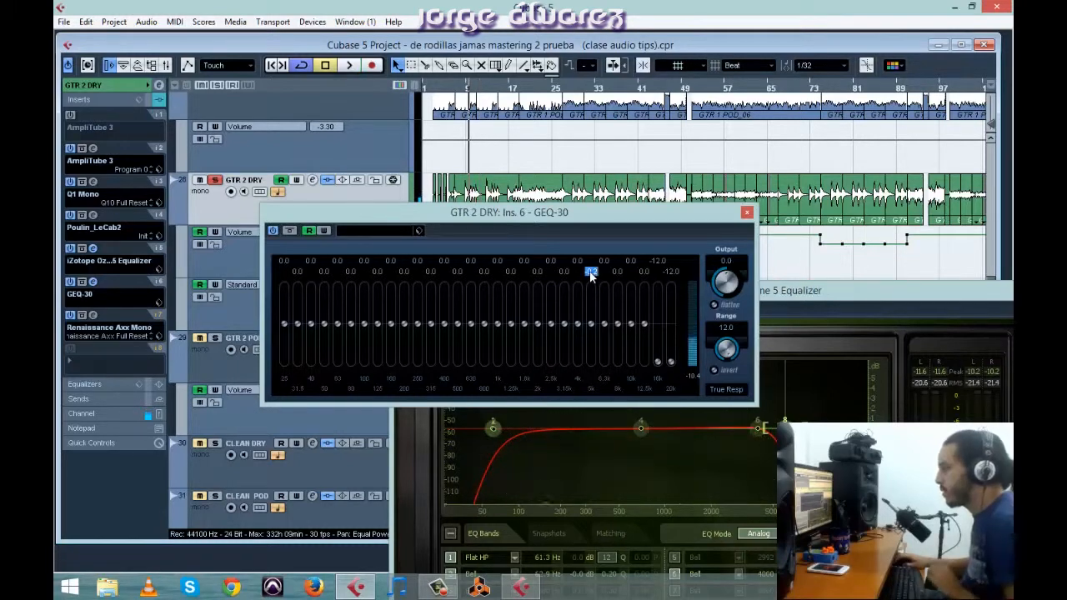
{"action": "type", "text": "0"}
{"action": "key", "text": "Return"}
{"action": "key", "text": "space"}
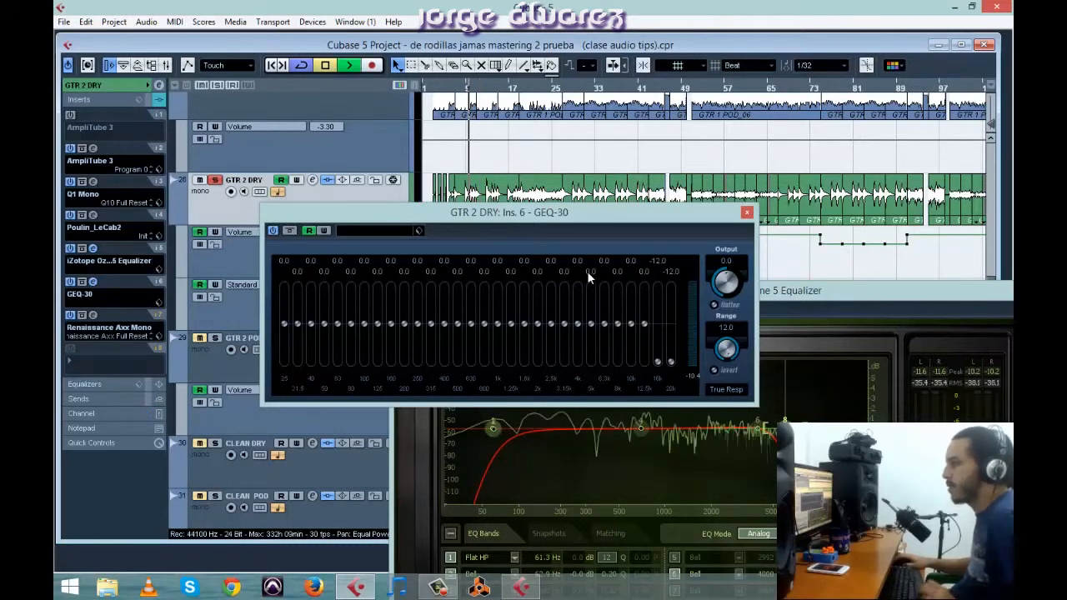
Step: Set the GEQ-30's 5k band to -6 dB, listen to the guitar with the cut and close the GEQ-30
{"action": "double_click", "coordinate": [591, 272]}
{"action": "type", "text": "-6"}
{"action": "key", "text": "Return"}
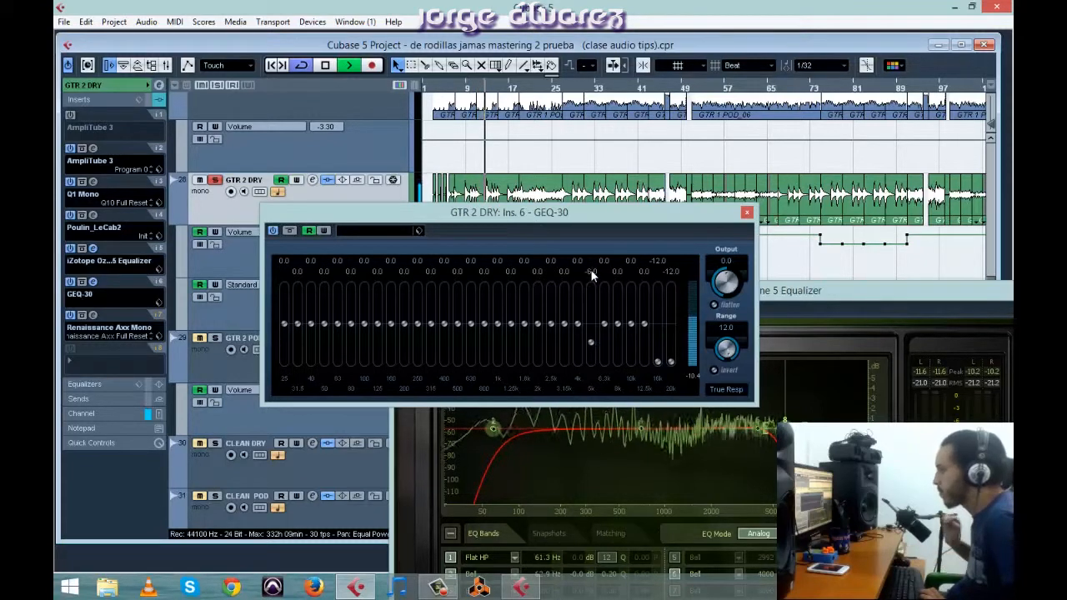
{"action": "key", "text": "space"}
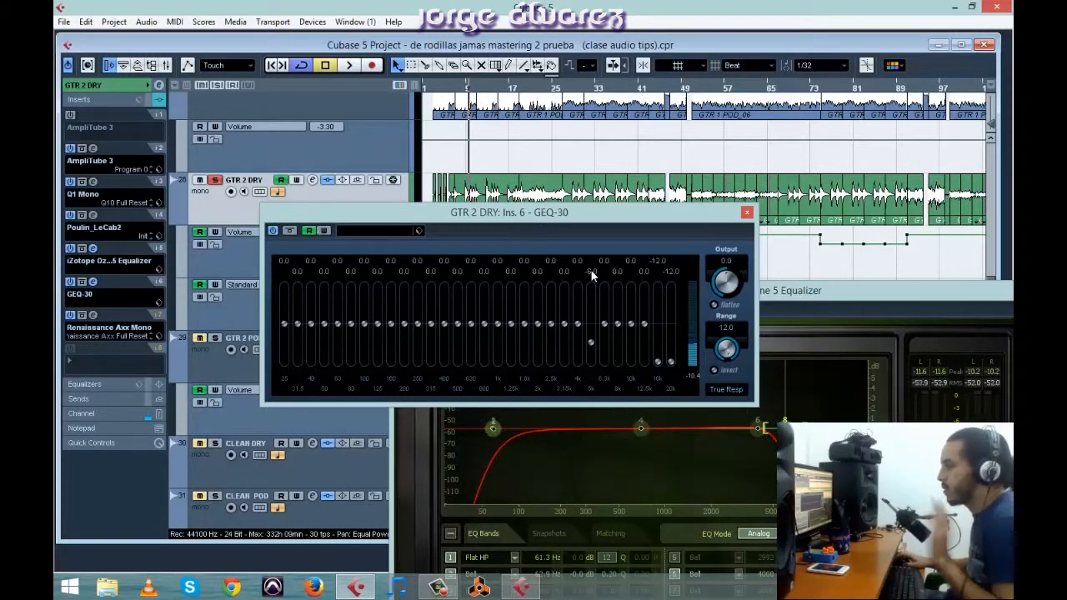
{"action": "left_click", "coordinate": [747, 212]}
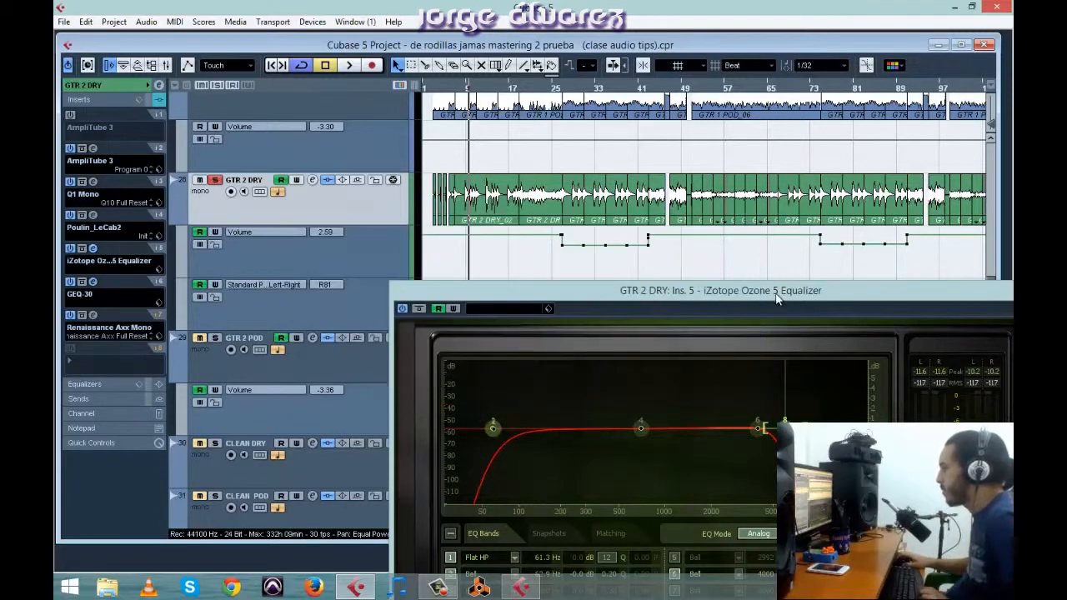
Step: Reopen the Ozone 5 Equalizer of GTR 2 DRY, start playback and move its window so the band settings are accessible
{"action": "left_click", "coordinate": [92, 248]}
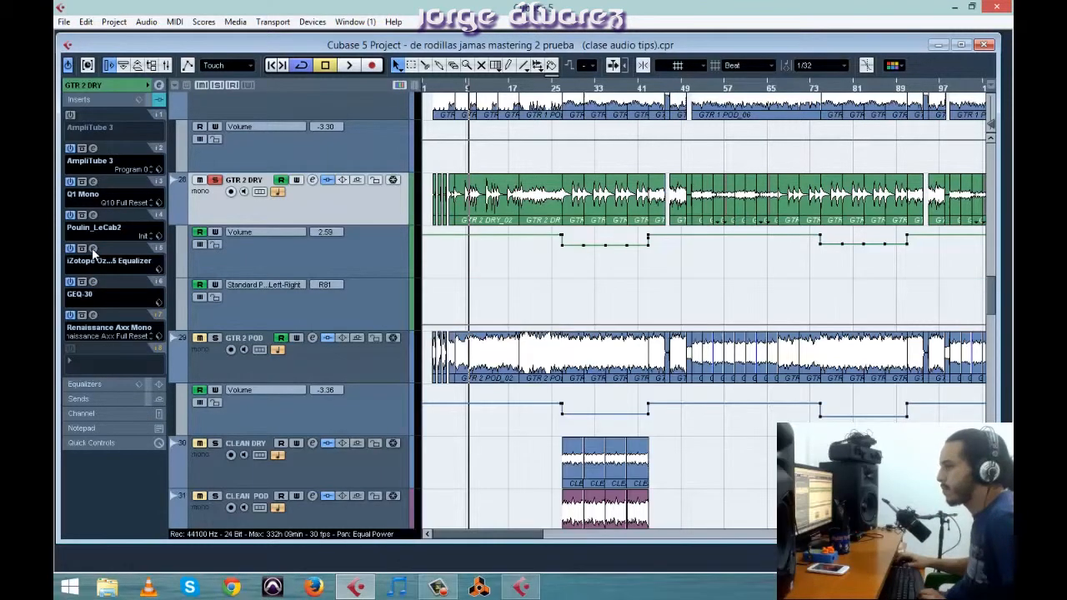
{"action": "left_click", "coordinate": [92, 248]}
{"action": "key", "text": "space"}
{"action": "left_click_drag", "start_coordinate": [600, 292], "coordinate": [562, 113]}
Step: Switch band 5 on and off to compare the guitar, leave it disabled, stop playback and close the Ozone equalizer
{"action": "left_click", "coordinate": [637, 379]}
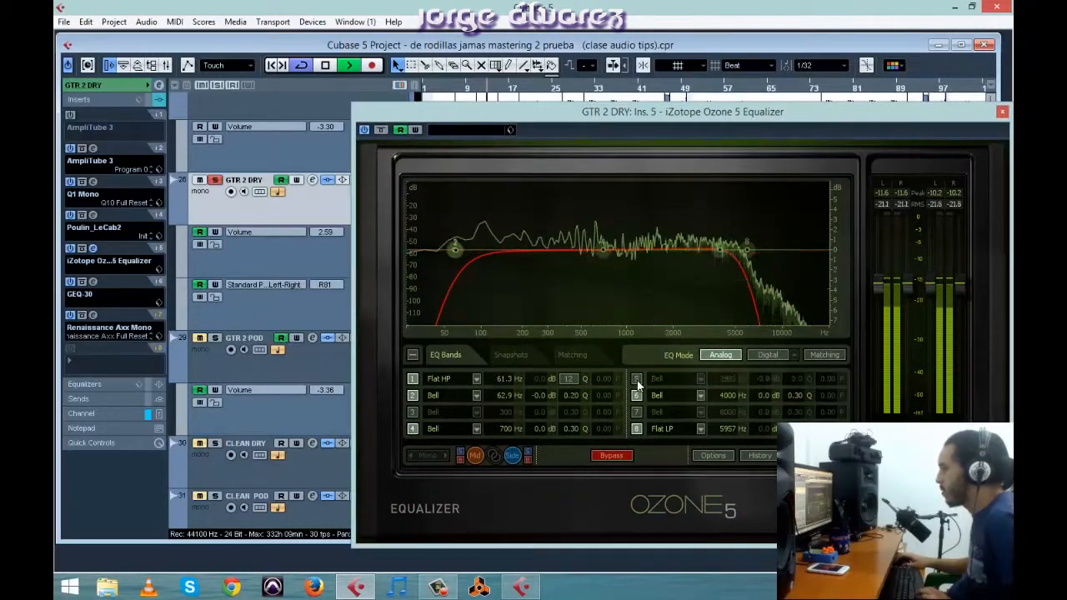
{"action": "left_click", "coordinate": [637, 379]}
{"action": "left_click", "coordinate": [638, 380]}
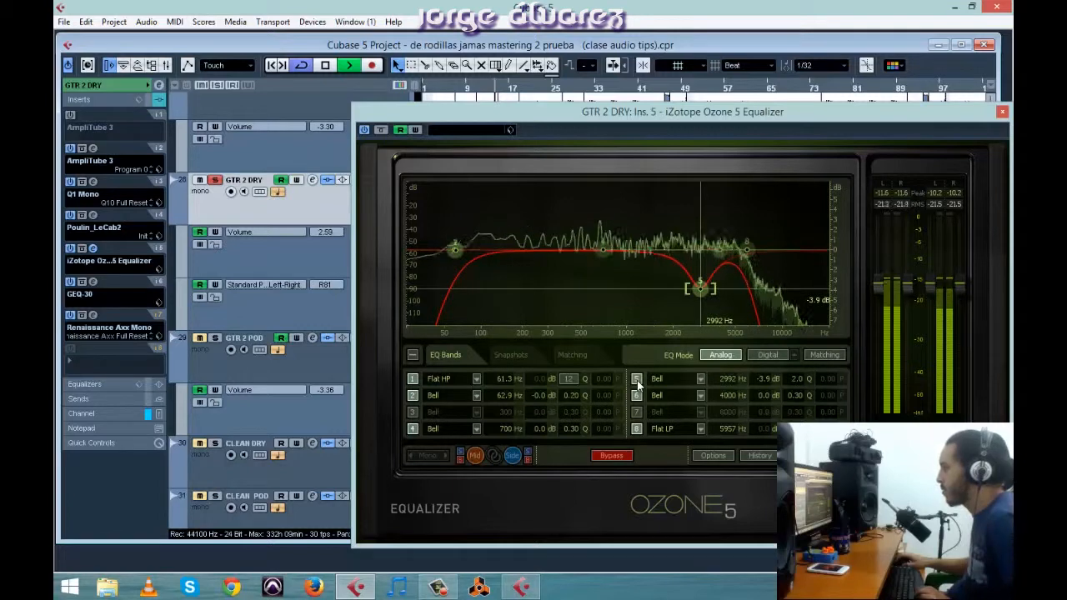
{"action": "left_click", "coordinate": [638, 380]}
{"action": "key", "text": "space"}
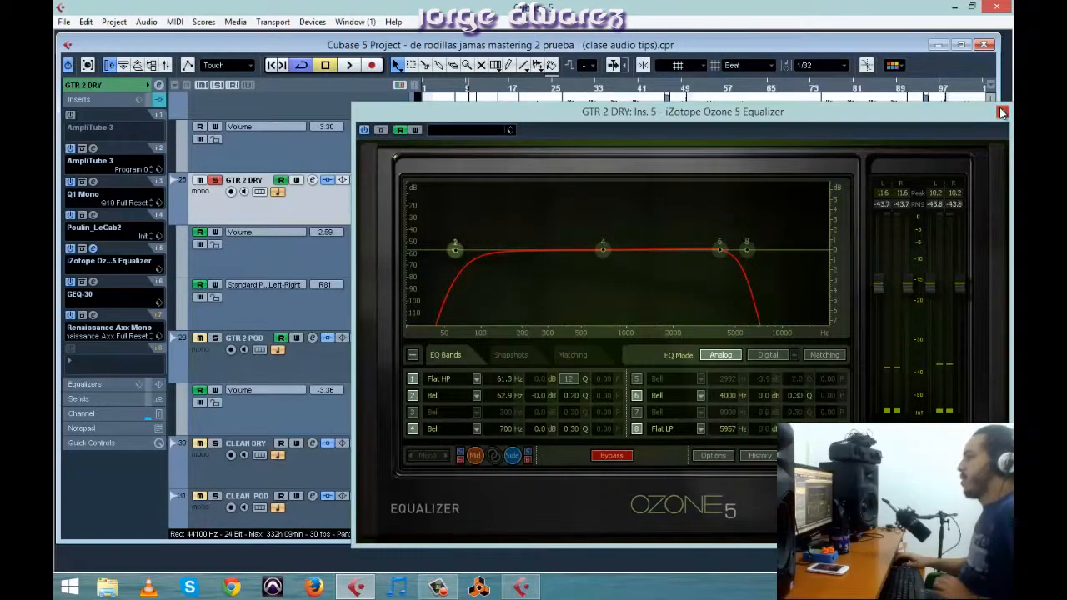
{"action": "left_click", "coordinate": [1001, 113]}
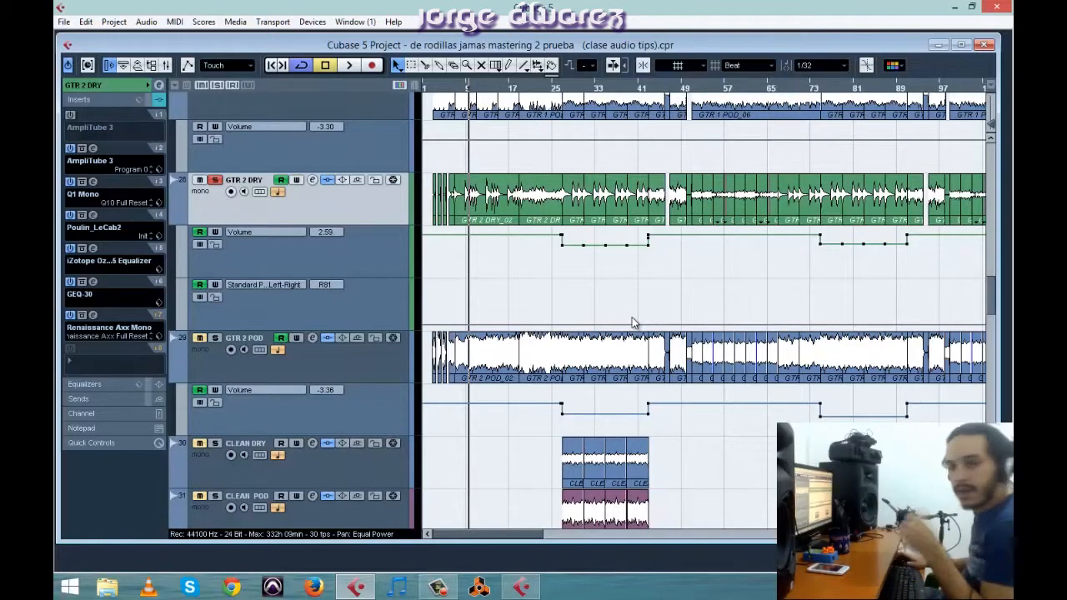
Step: Review the Ozone 5 Equalizer and the GEQ-30 on GTR 2 DRY, closing both plug-in windows after viewing
{"action": "scroll", "coordinate": [615, 327], "scroll_direction": "up", "scroll_amount": 3}
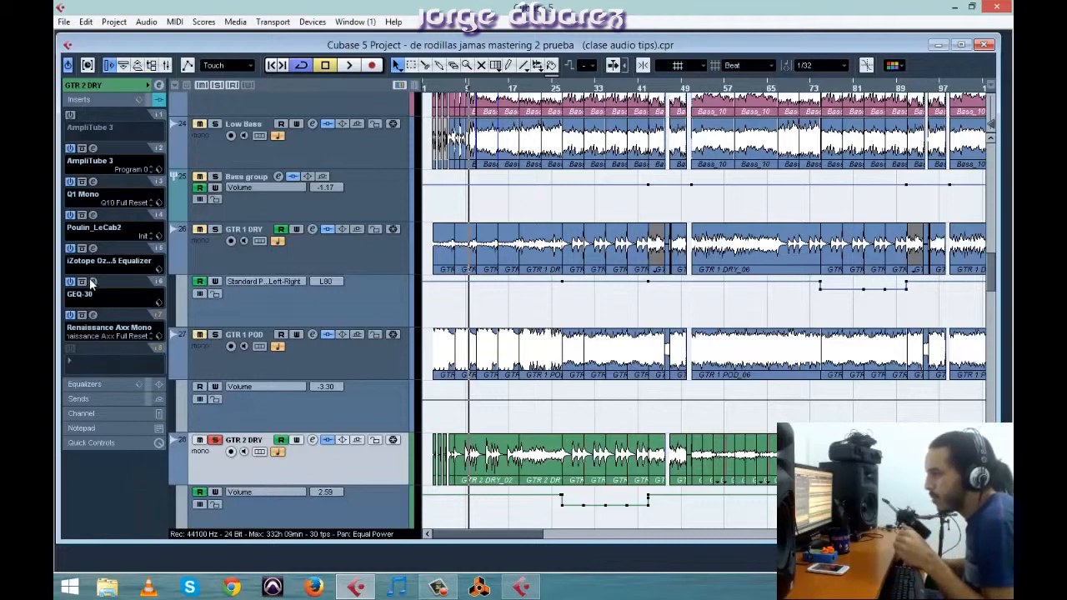
{"action": "left_click", "coordinate": [92, 248]}
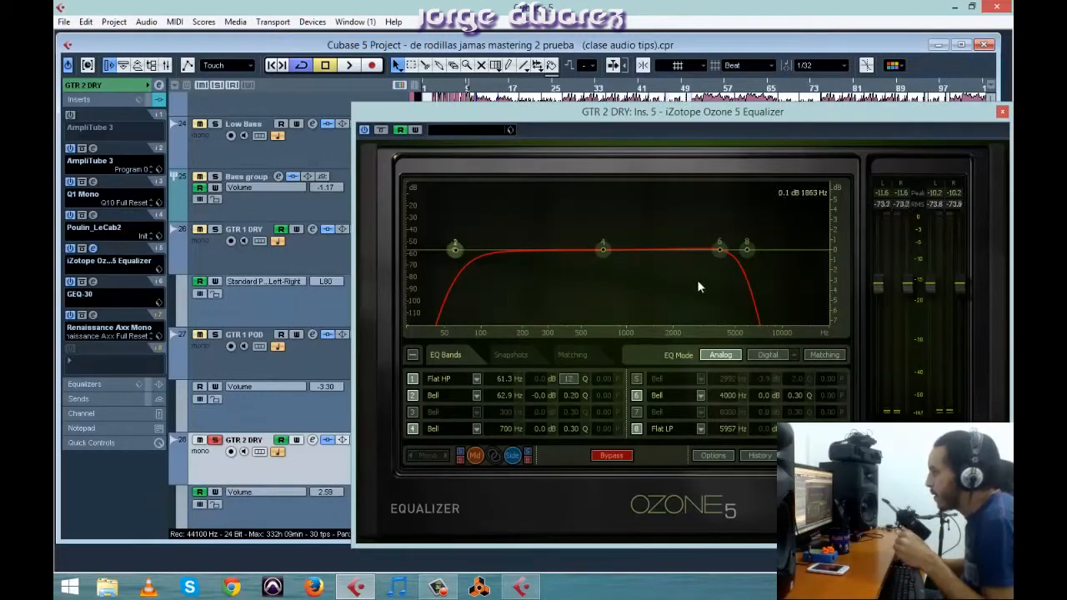
{"action": "left_click", "coordinate": [93, 281]}
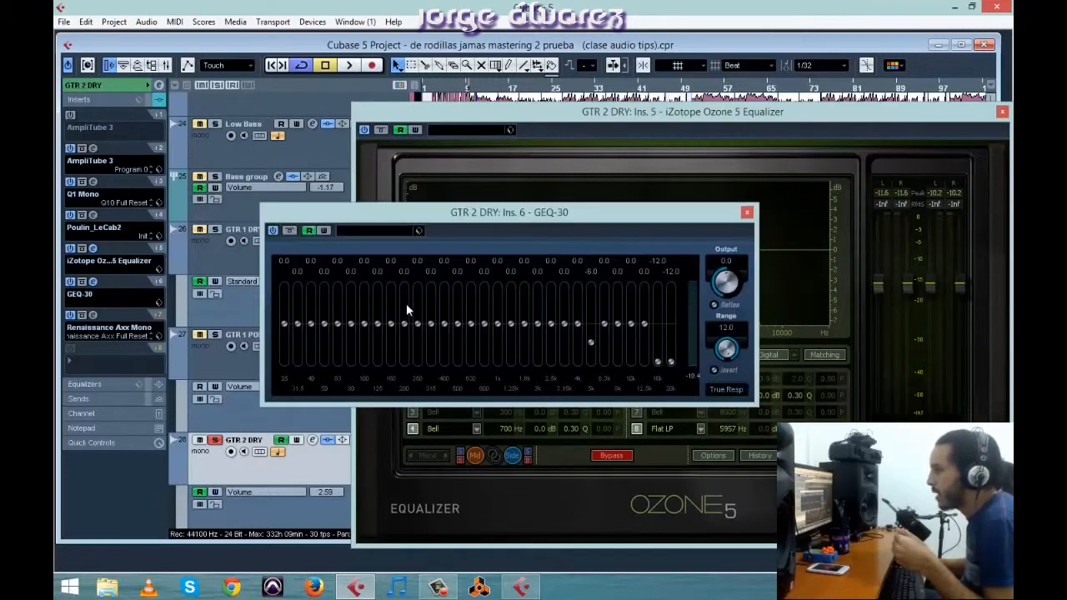
{"action": "left_click", "coordinate": [746, 212]}
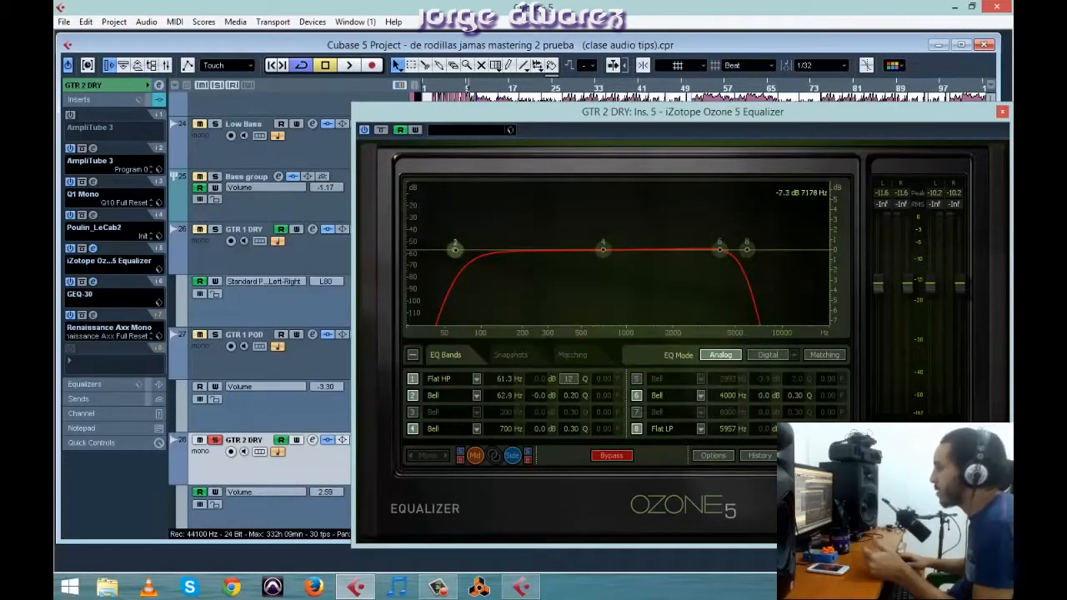
{"action": "left_click", "coordinate": [1002, 112]}
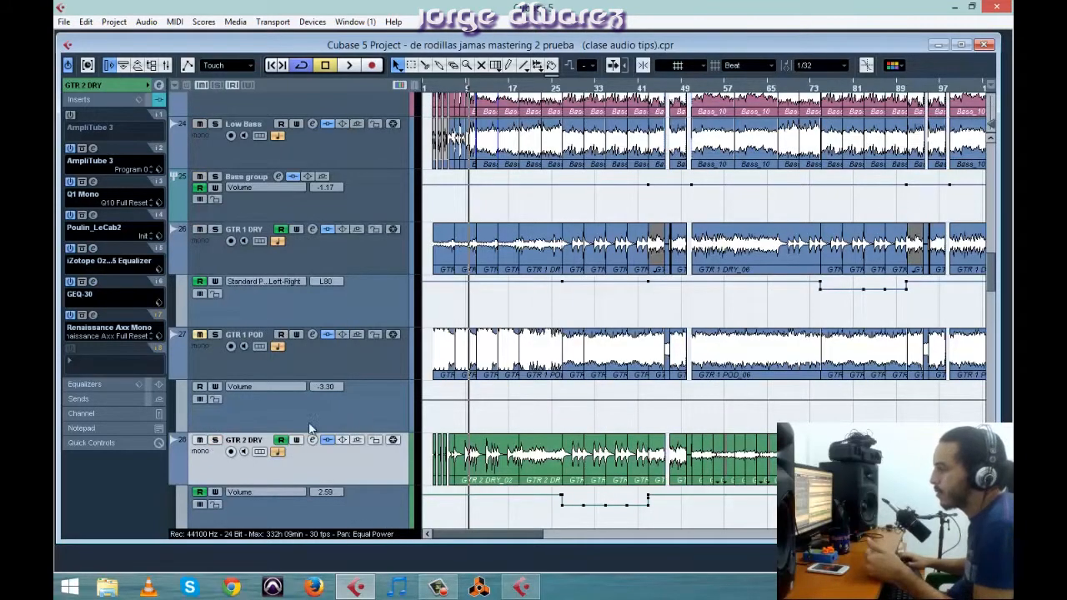
Step: Examine the Ozone 5 Equalizer curve in insert 2 of the voz 1 vocal track and close it
{"action": "scroll", "coordinate": [367, 419], "scroll_direction": "up", "scroll_amount": 5}
{"action": "scroll", "coordinate": [367, 417], "scroll_direction": "down", "scroll_amount": 9}
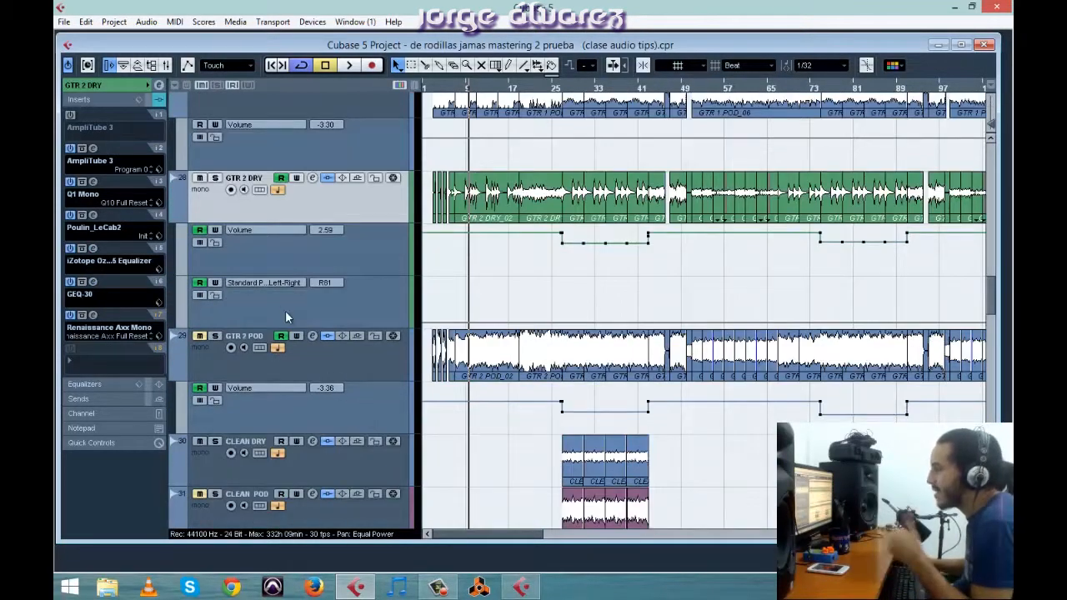
{"action": "scroll", "coordinate": [137, 461], "scroll_direction": "down", "scroll_amount": 6}
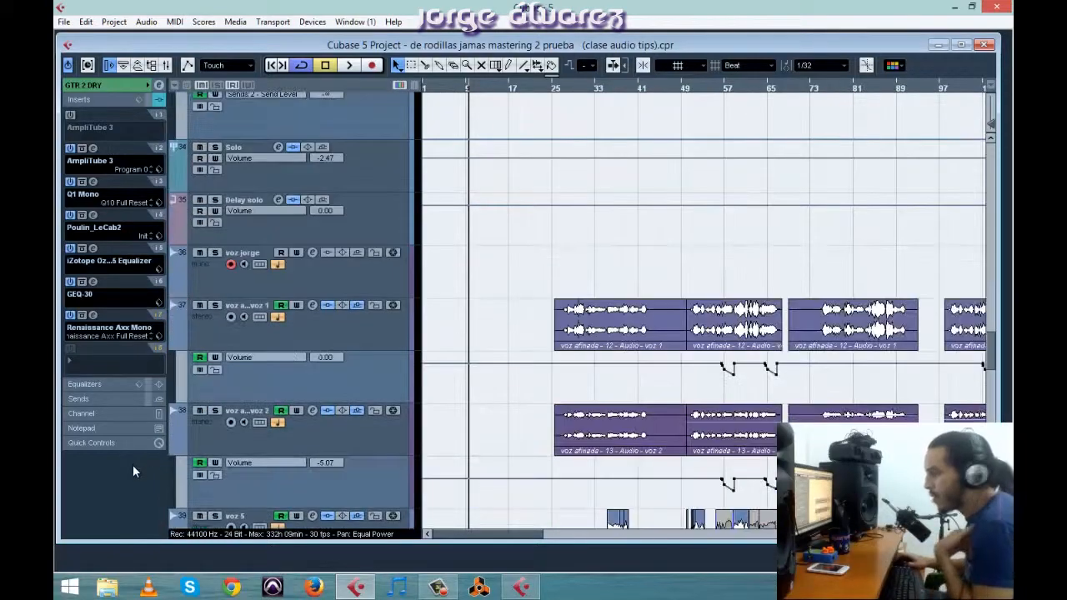
{"action": "left_click", "coordinate": [212, 253]}
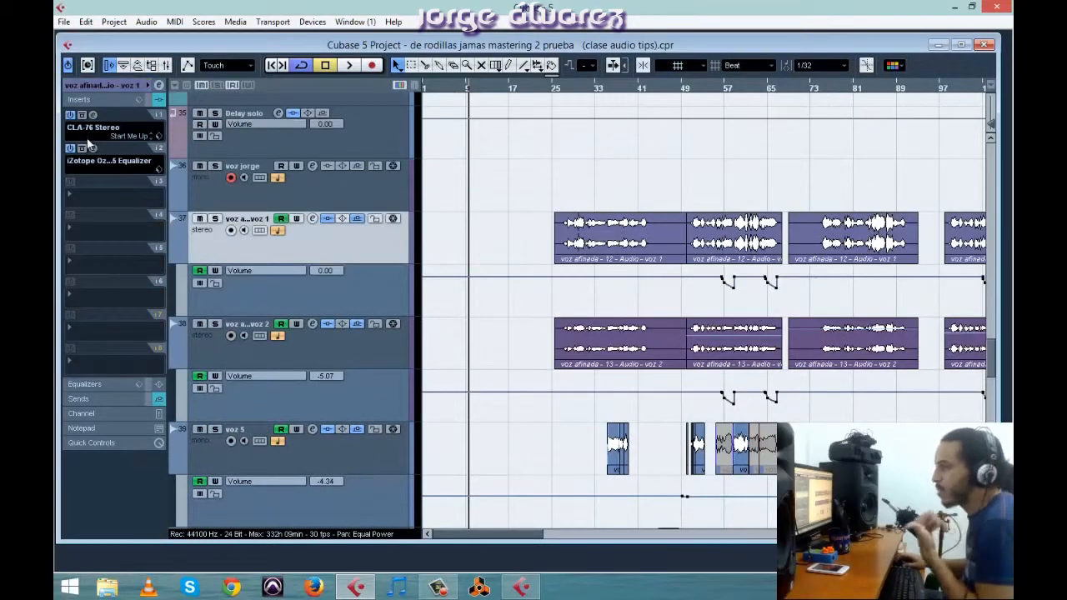
{"action": "left_click", "coordinate": [91, 147]}
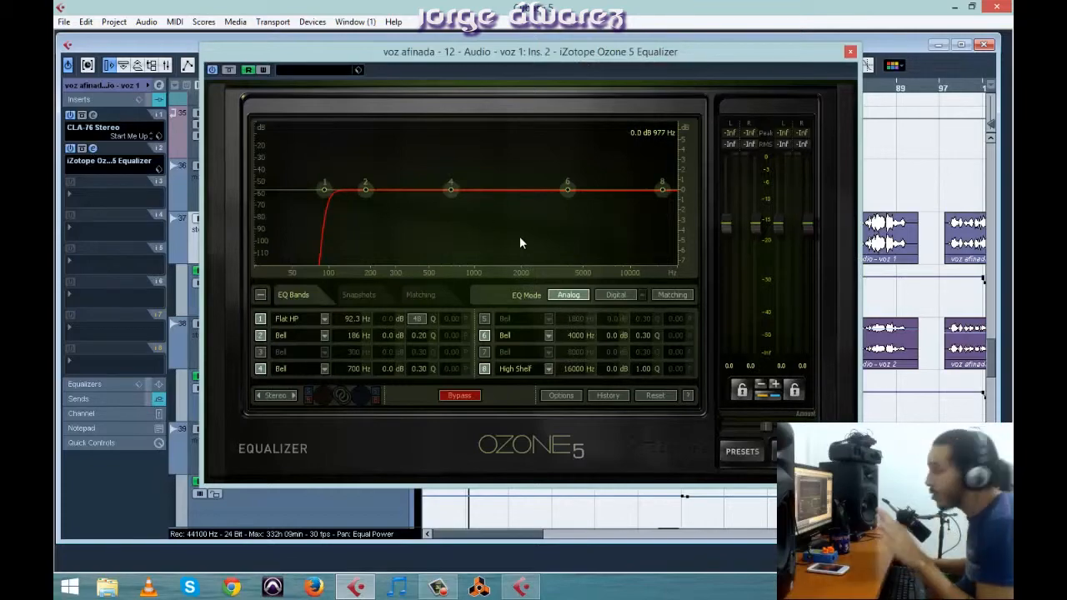
{"action": "left_click", "coordinate": [851, 52]}
Step: Examine the Ozone 5 Equalizer in insert 3 of the Toms track and close it
{"action": "scroll", "coordinate": [667, 312], "scroll_direction": "up", "scroll_amount": 10}
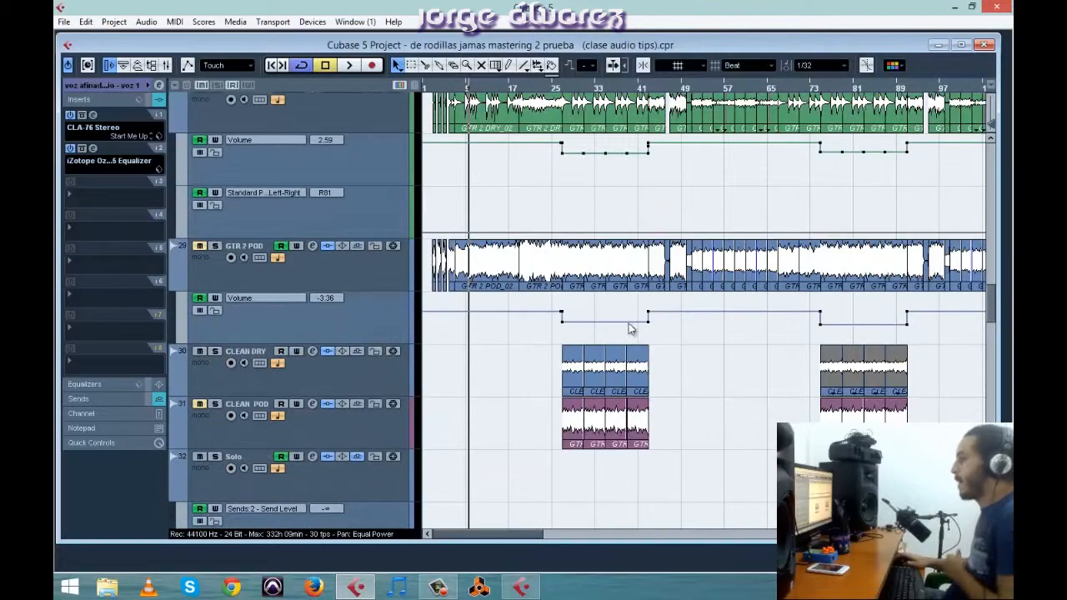
{"action": "scroll", "coordinate": [333, 322], "scroll_direction": "up", "scroll_amount": 15}
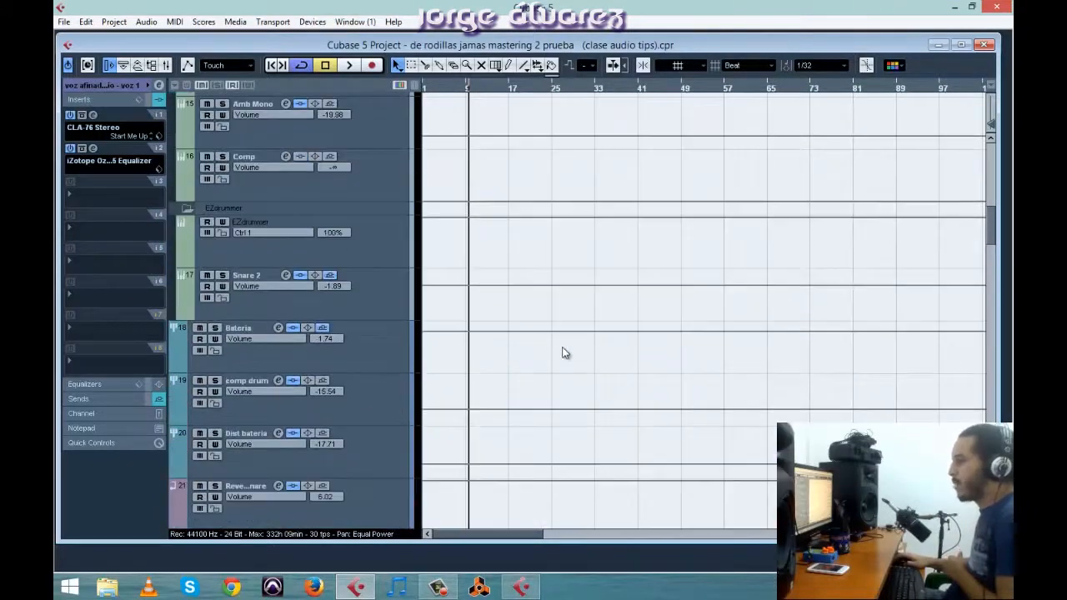
{"action": "left_click", "coordinate": [374, 222]}
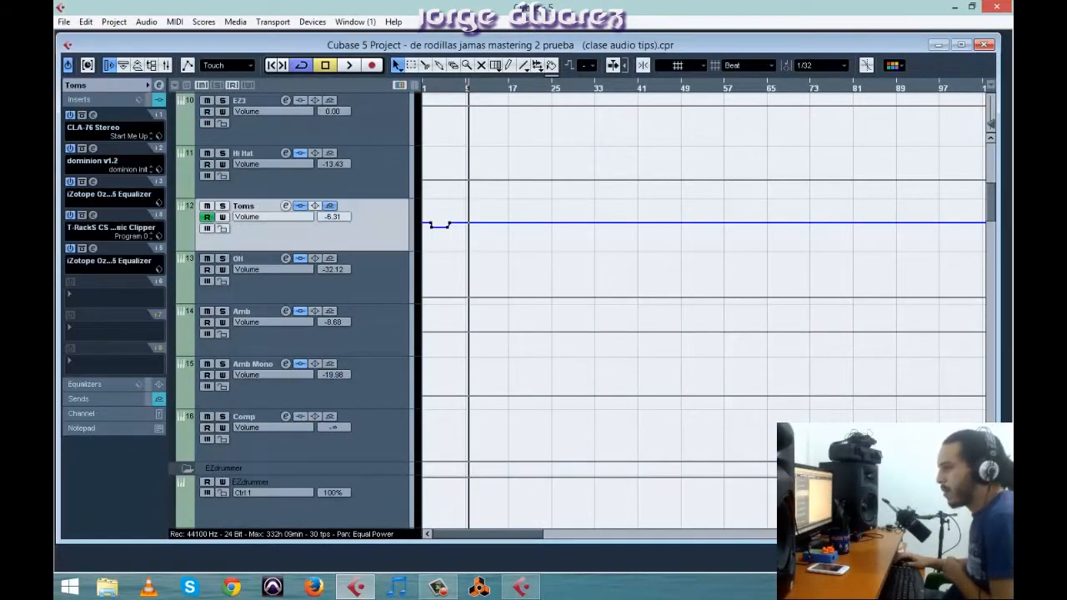
{"action": "left_click", "coordinate": [93, 180]}
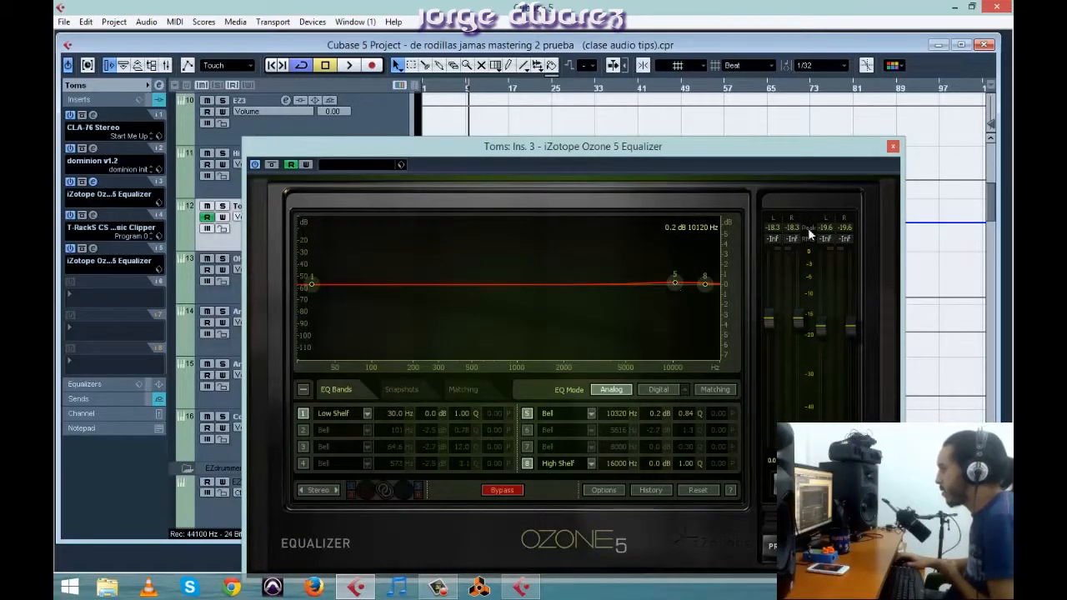
{"action": "left_click", "coordinate": [893, 146]}
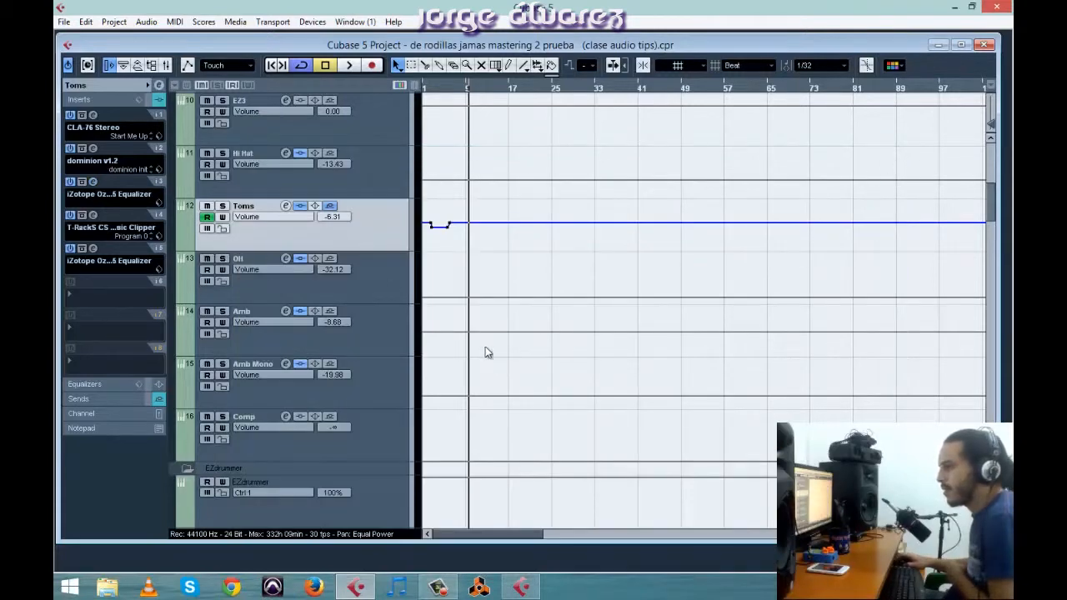
Step: Examine the Ozone 5 Equalizer curve in insert 1 of the Kick track and close it
{"action": "scroll", "coordinate": [417, 299], "scroll_direction": "up", "scroll_amount": 4}
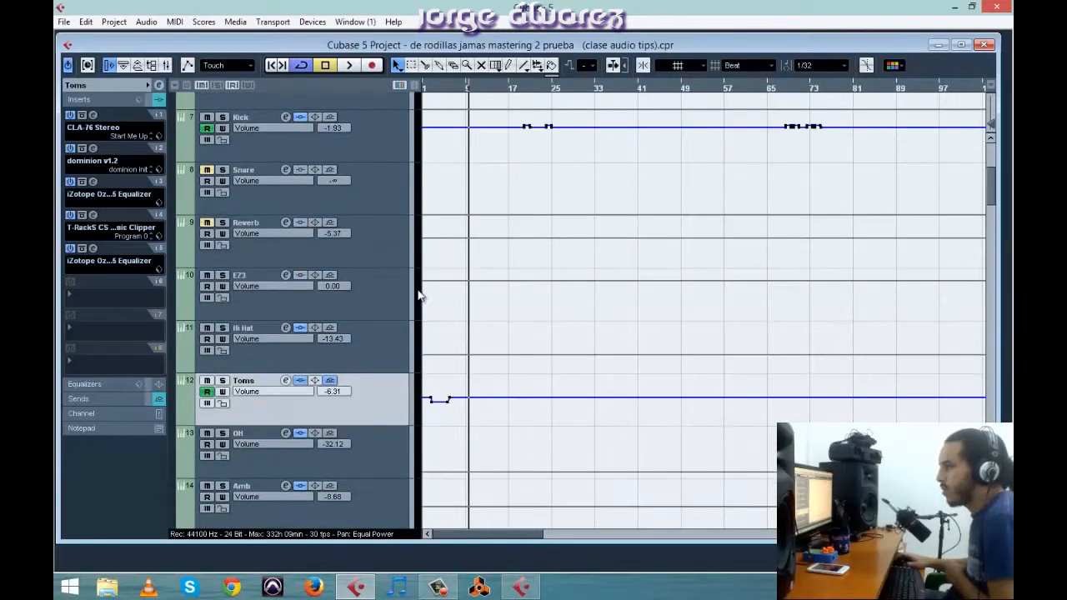
{"action": "scroll", "coordinate": [478, 352], "scroll_direction": "up", "scroll_amount": 2}
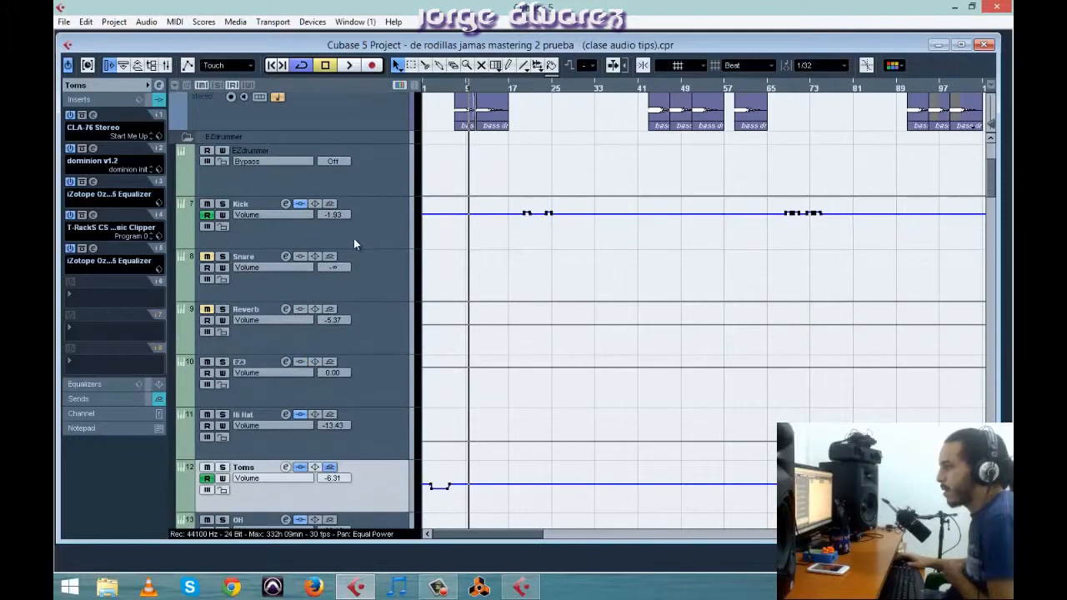
{"action": "left_click", "coordinate": [351, 240]}
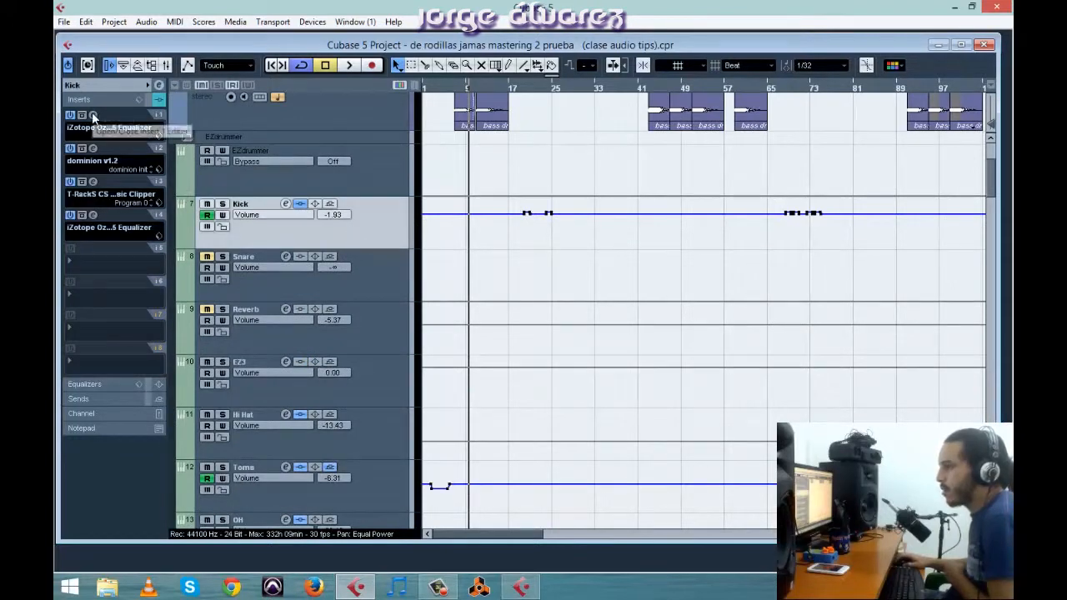
{"action": "left_click", "coordinate": [91, 112]}
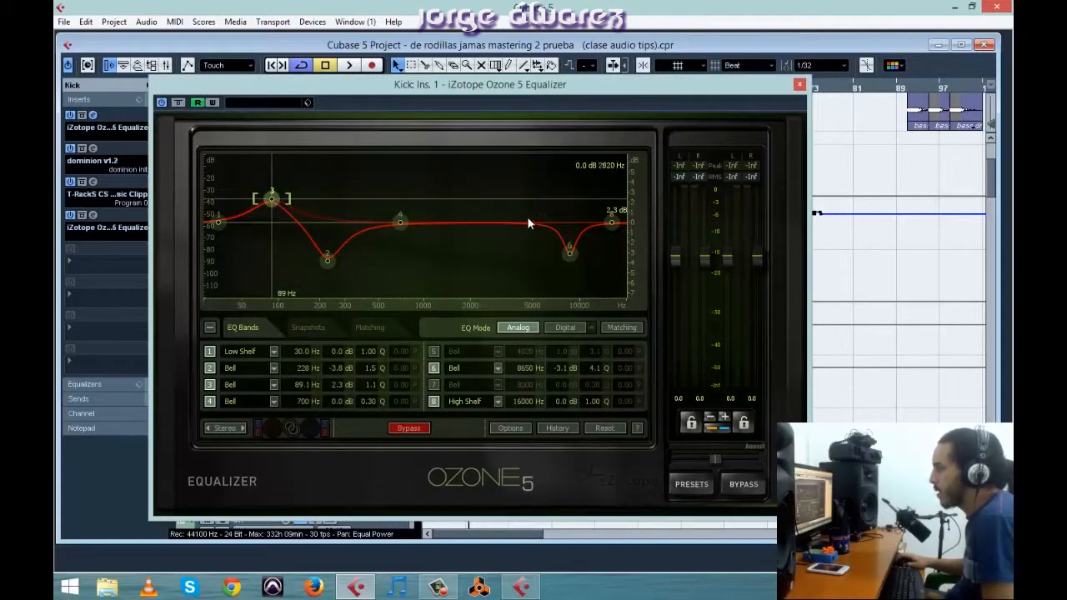
{"action": "left_click", "coordinate": [800, 86]}
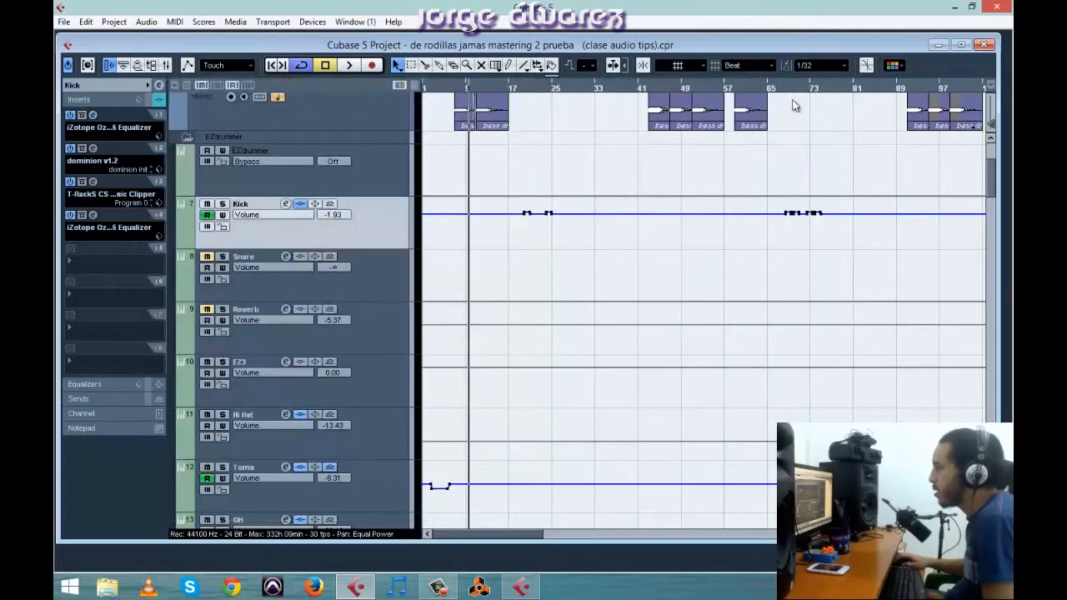
Step: Examine the Ozone 5 Equalizer curve in insert 2 of the Snare 2 track and close it
{"action": "scroll", "coordinate": [722, 222], "scroll_direction": "down", "scroll_amount": 5}
{"action": "scroll", "coordinate": [723, 226], "scroll_direction": "down", "scroll_amount": 5}
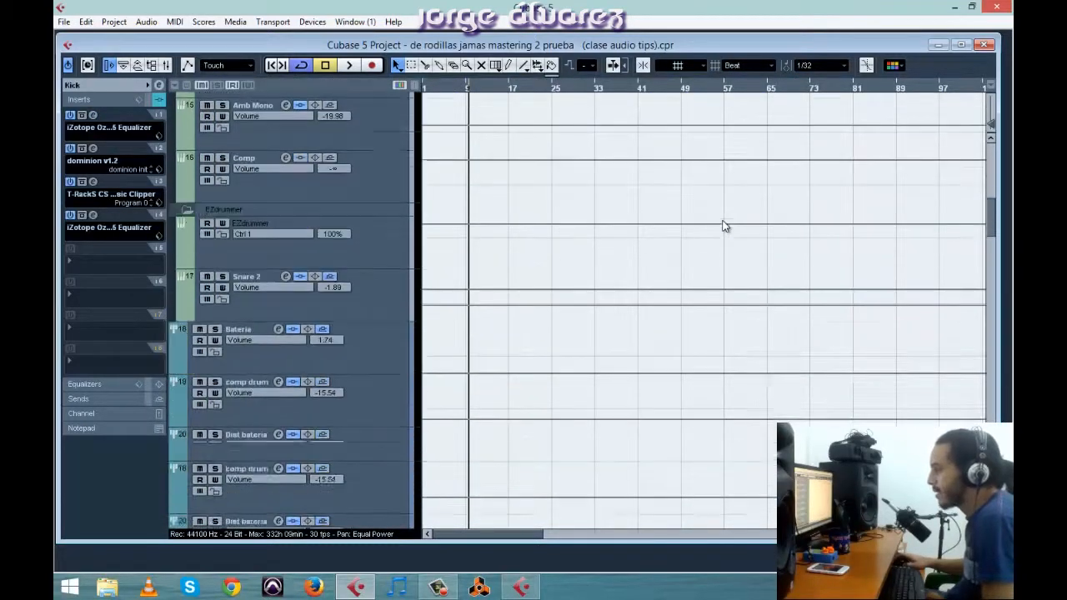
{"action": "left_click", "coordinate": [386, 298]}
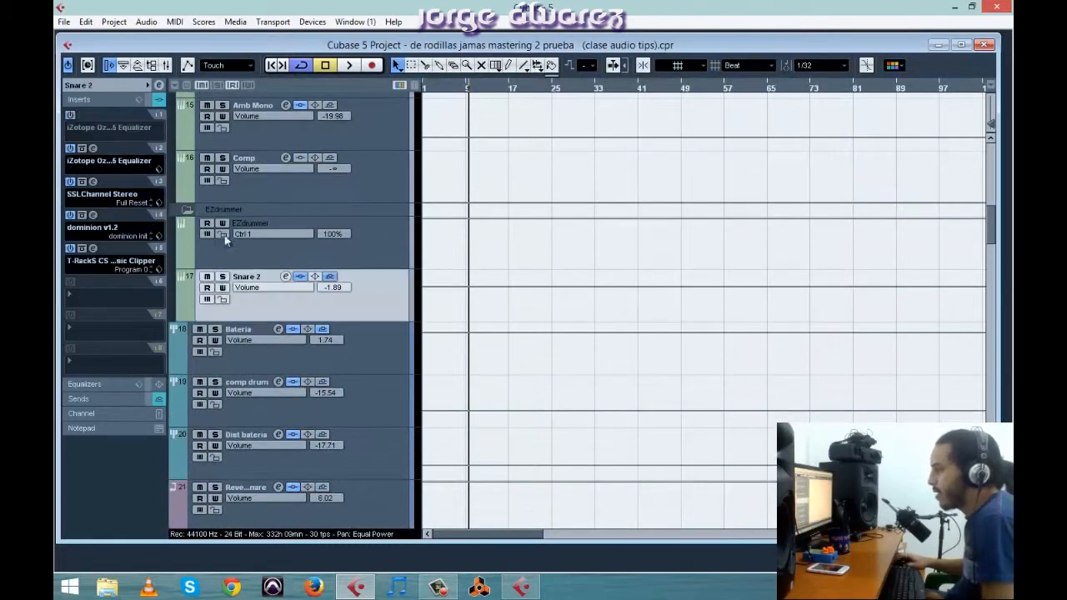
{"action": "left_click", "coordinate": [91, 146]}
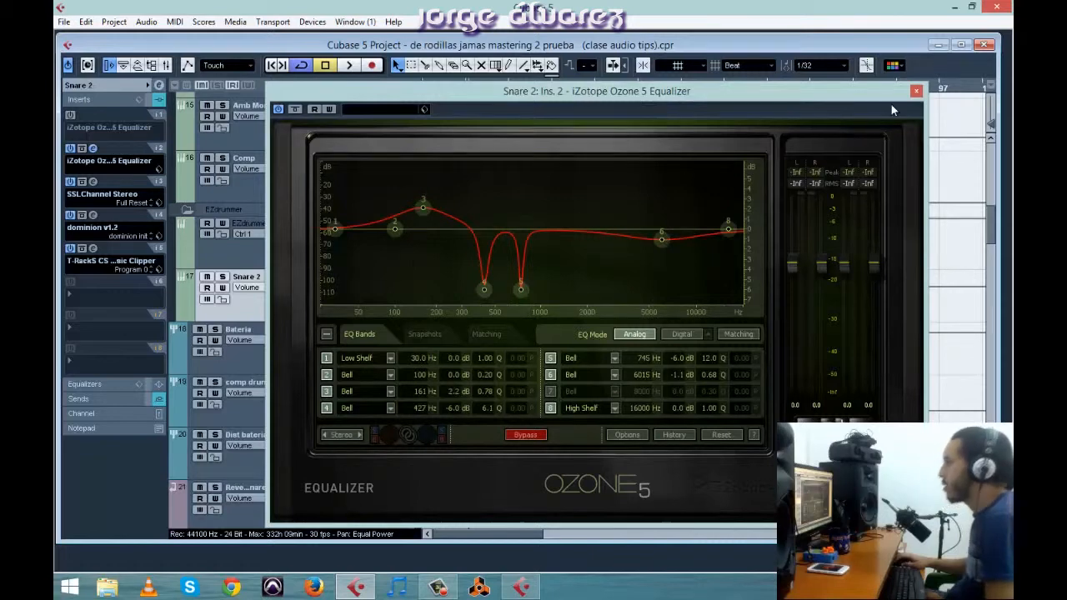
{"action": "left_click", "coordinate": [915, 91]}
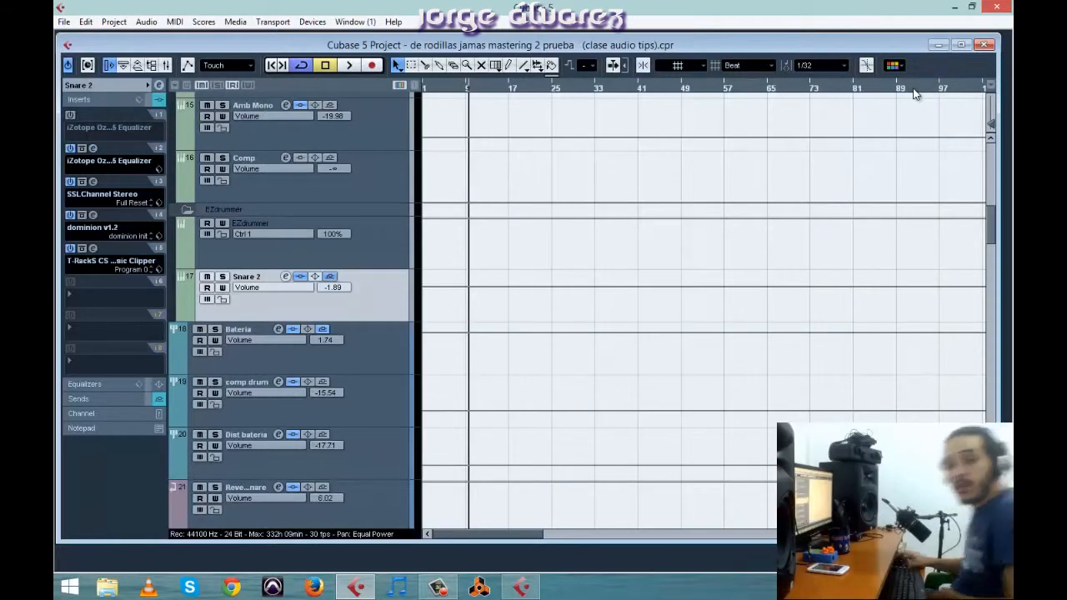